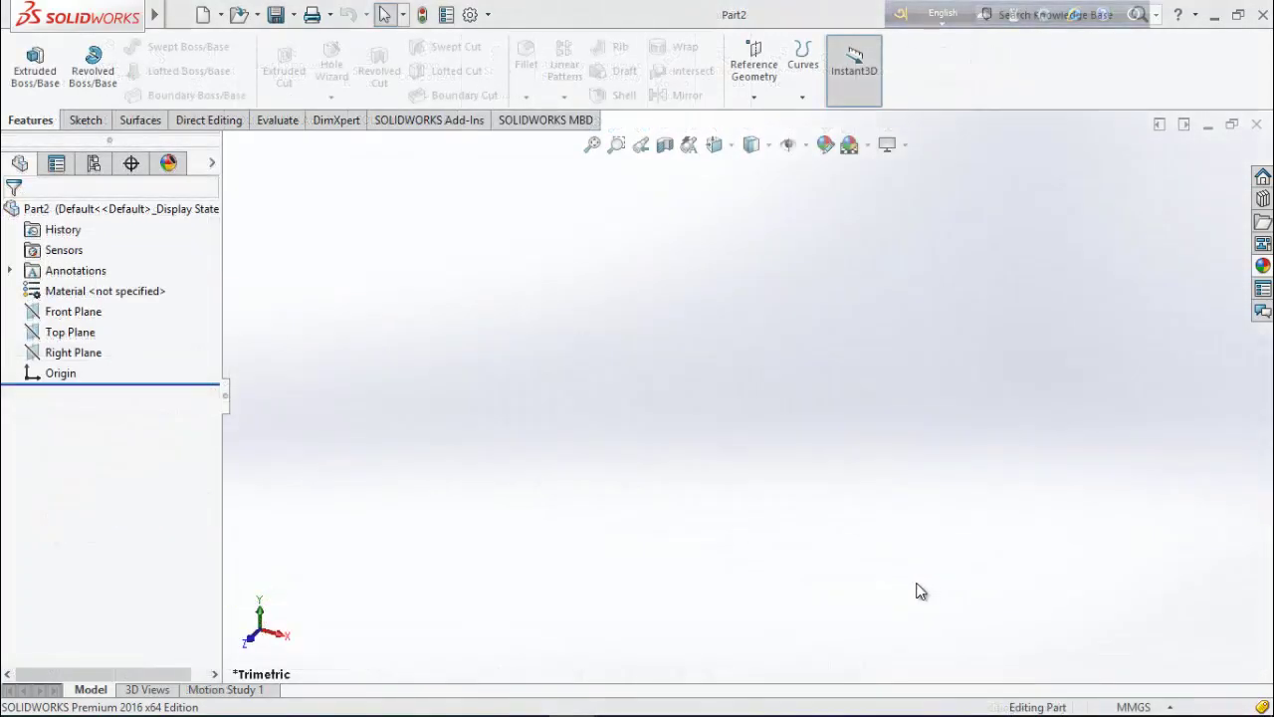
Sketch a hexagon with an inscribed circle about 160 mm across, centred on the origin of the Front Plane, and make its left side vertical
{"action": "right_click", "coordinate": [91, 311]}
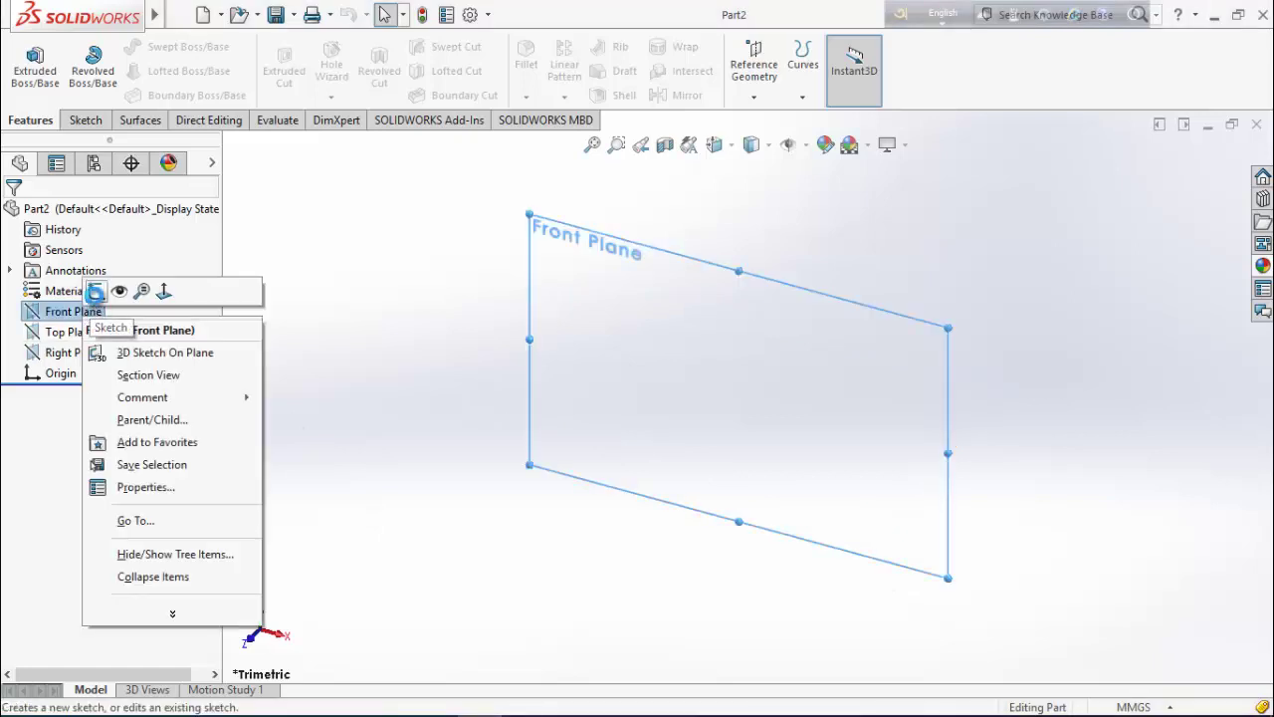
{"action": "left_click", "coordinate": [96, 291]}
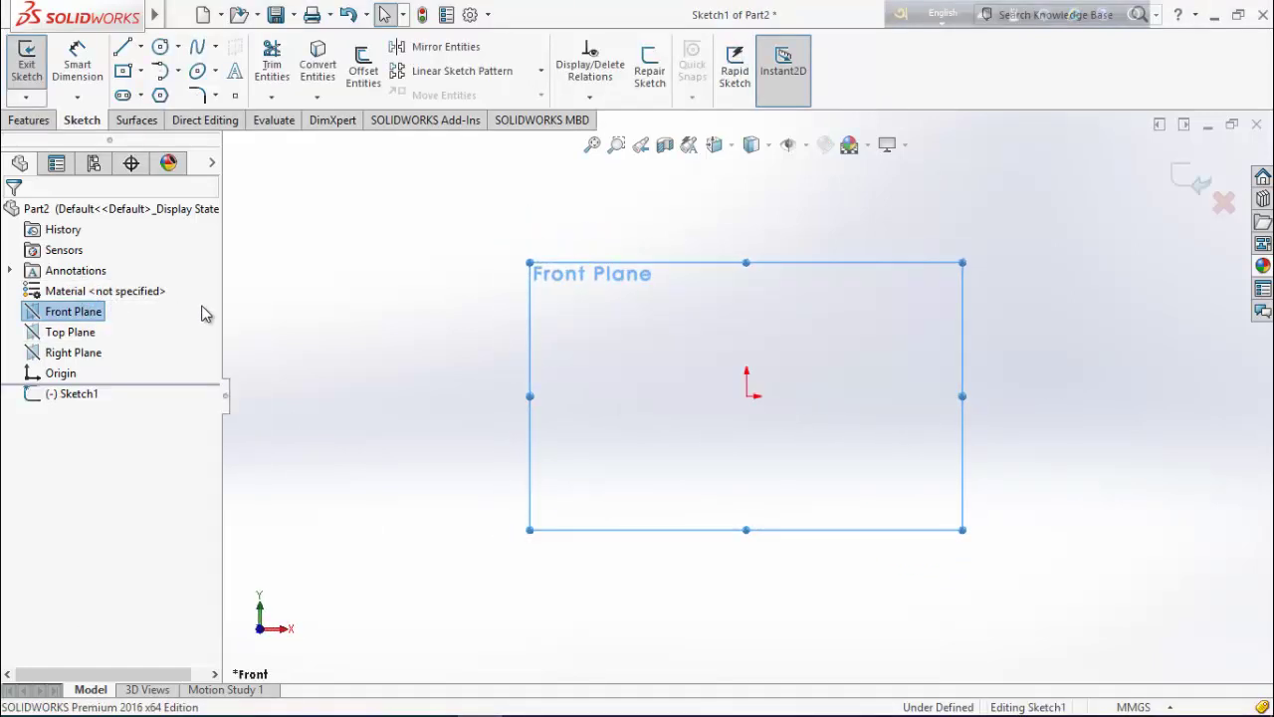
{"action": "left_click", "coordinate": [160, 95]}
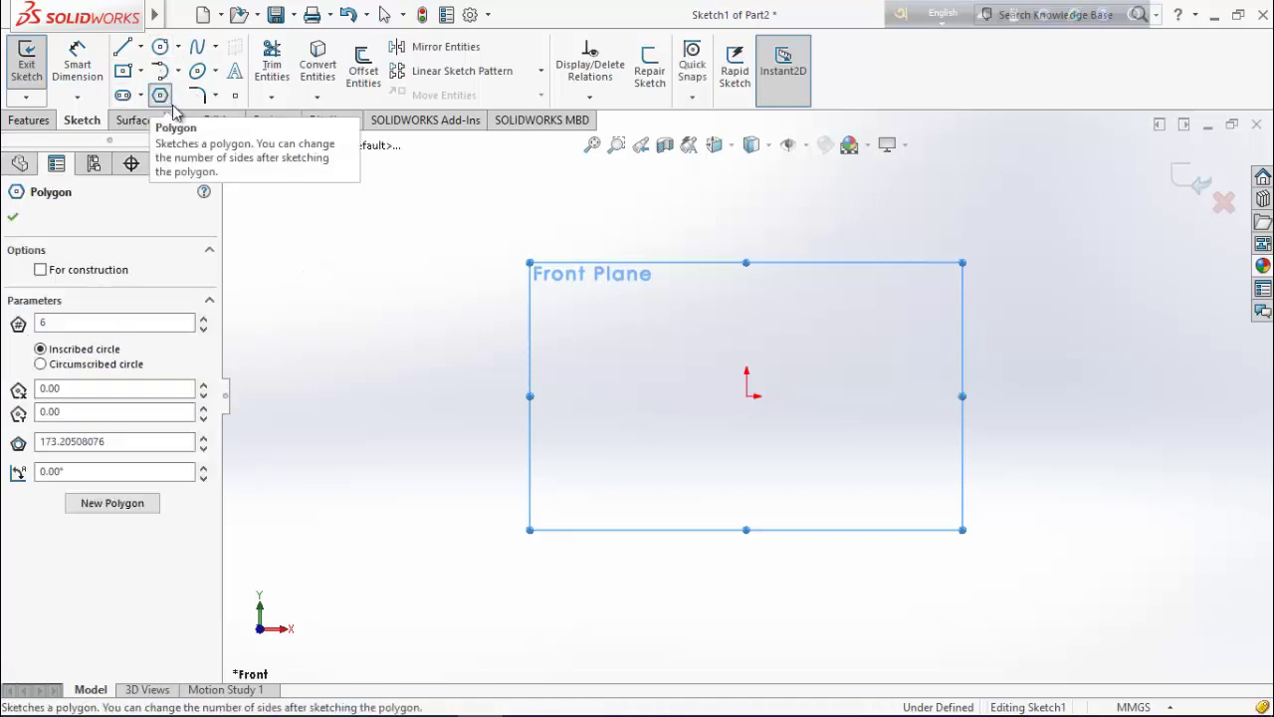
{"action": "left_click", "coordinate": [747, 396]}
{"action": "left_click", "coordinate": [540, 486]}
{"action": "right_click", "coordinate": [394, 377]}
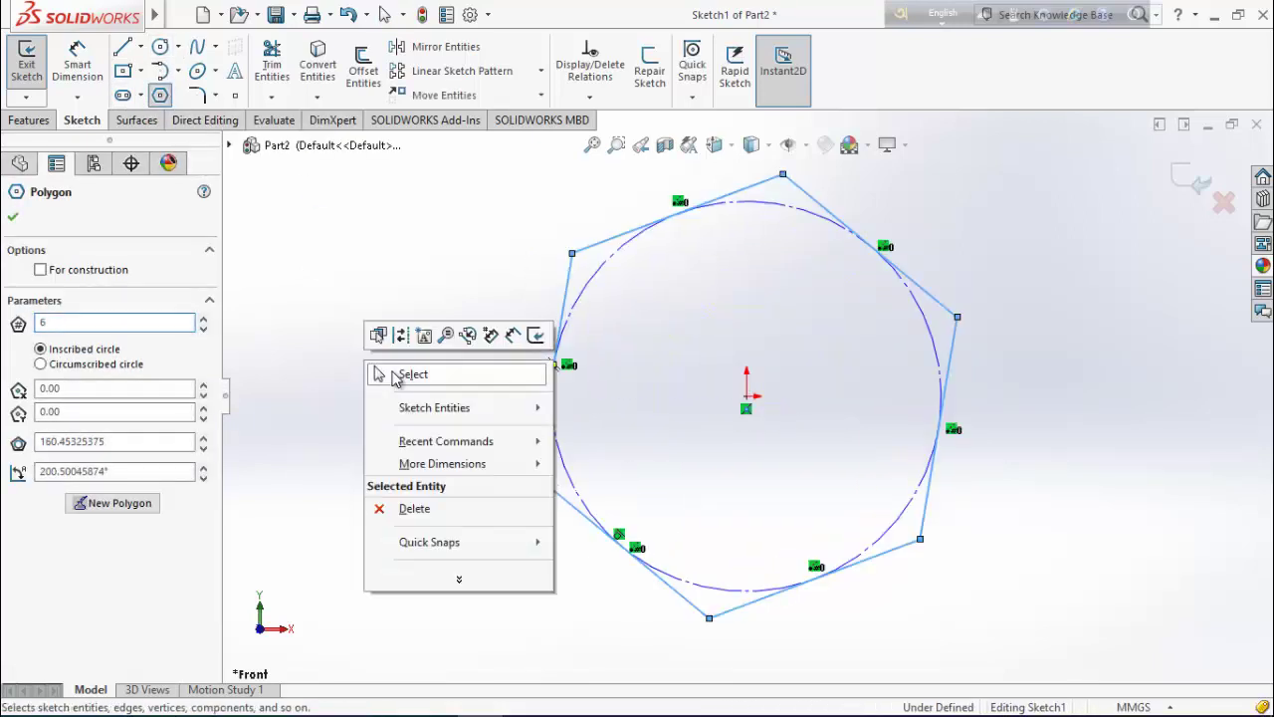
{"action": "left_click", "coordinate": [412, 374]}
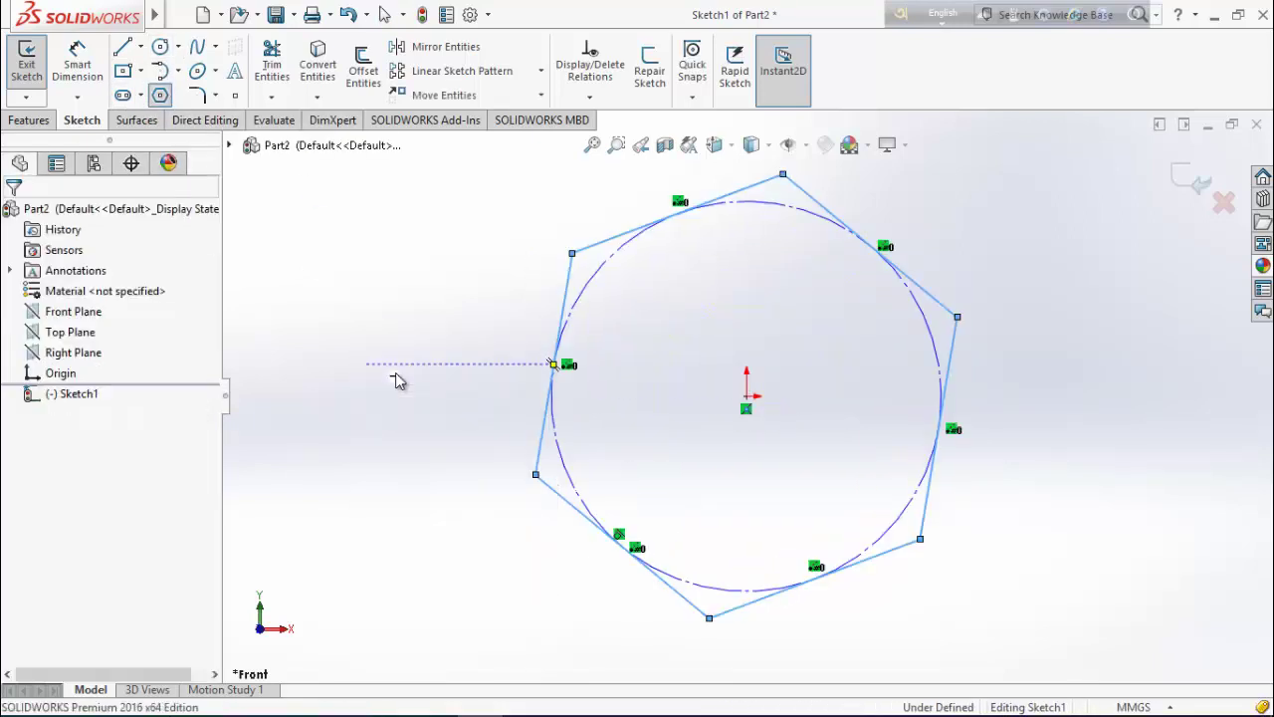
{"action": "left_click", "coordinate": [543, 449]}
{"action": "left_click", "coordinate": [45, 438]}
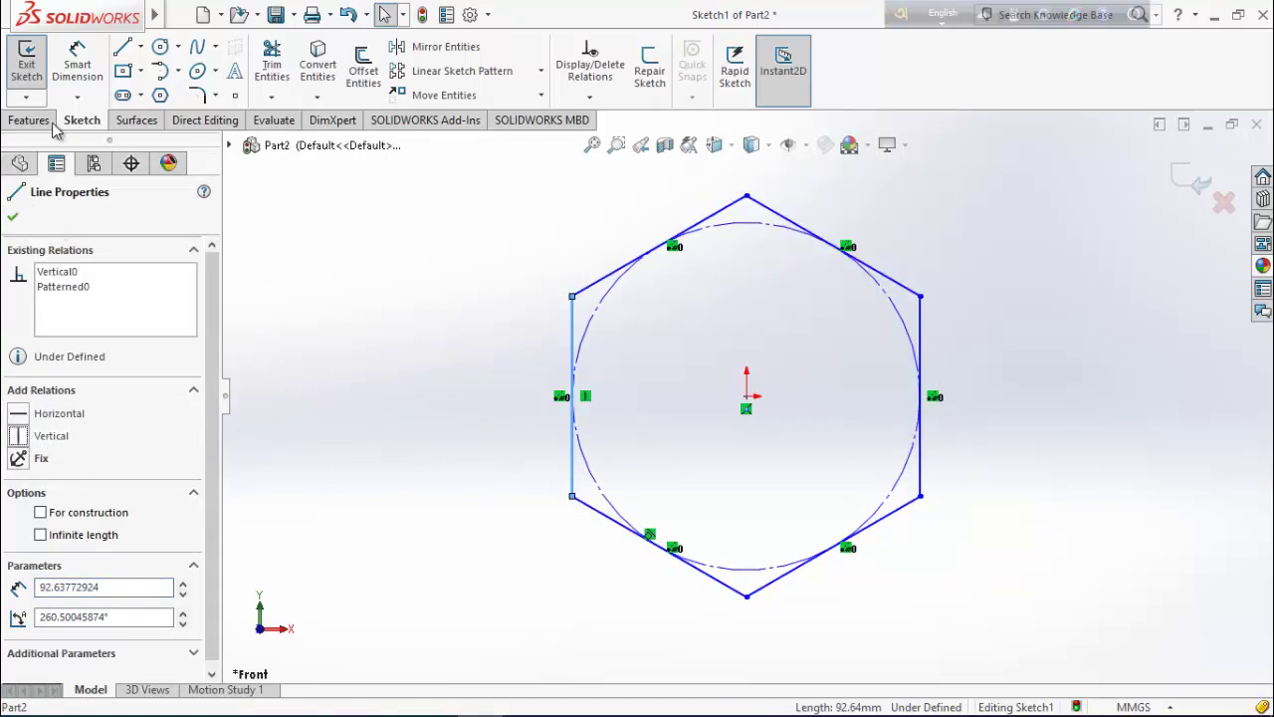
Dimension the hexagon's inscribed circle with a diameter of 10 mm
{"action": "left_click", "coordinate": [78, 65]}
{"action": "left_click", "coordinate": [574, 458]}
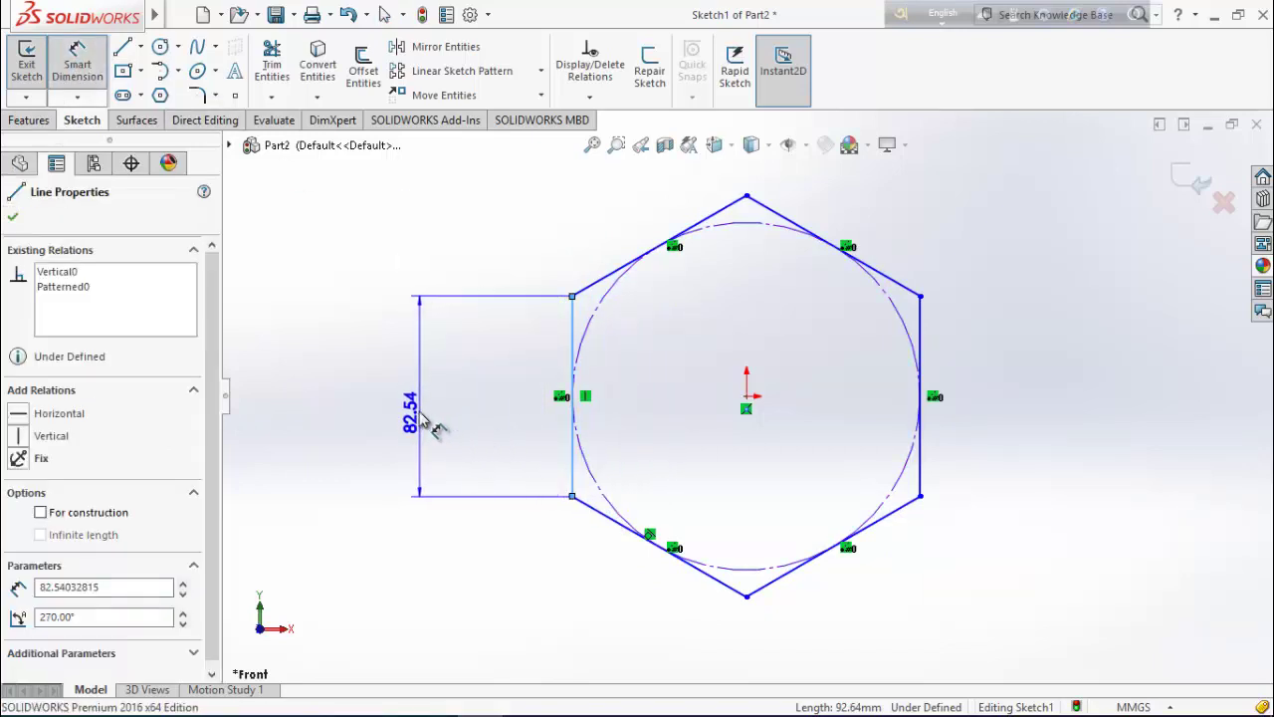
{"action": "key", "text": "Escape"}
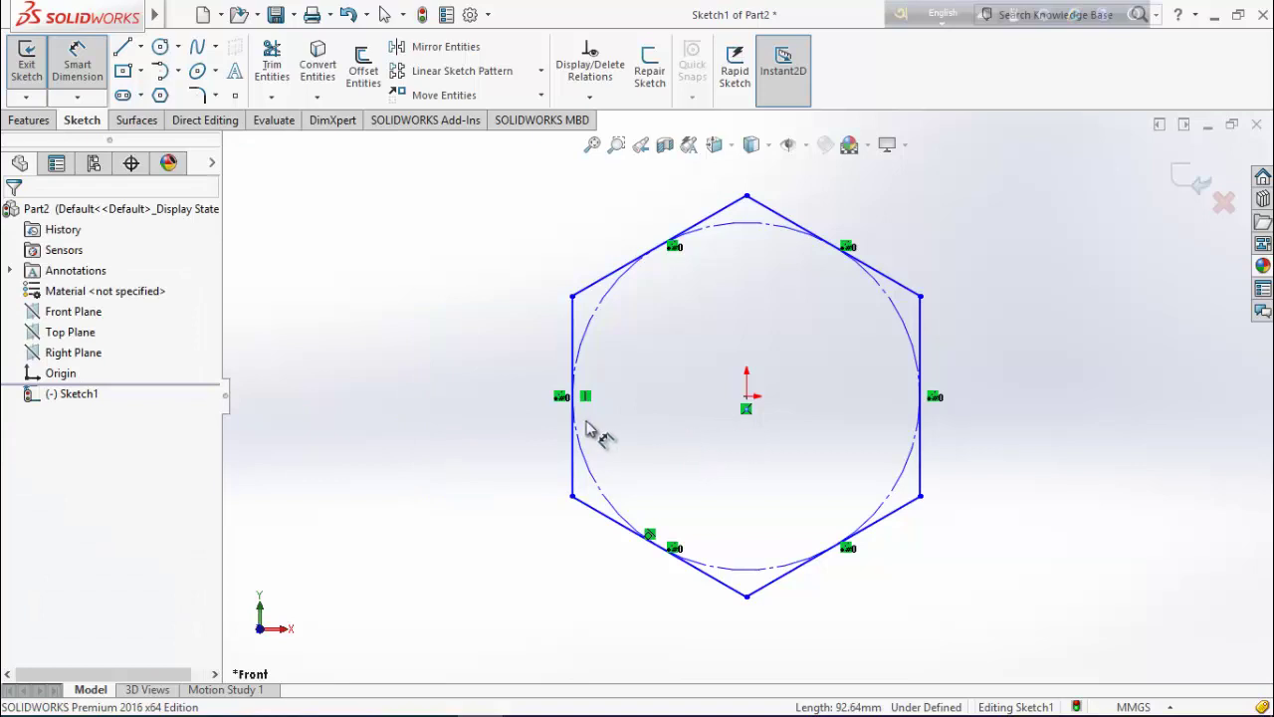
{"action": "left_click", "coordinate": [587, 355]}
{"action": "left_click", "coordinate": [490, 350]}
{"action": "type", "text": "10"}
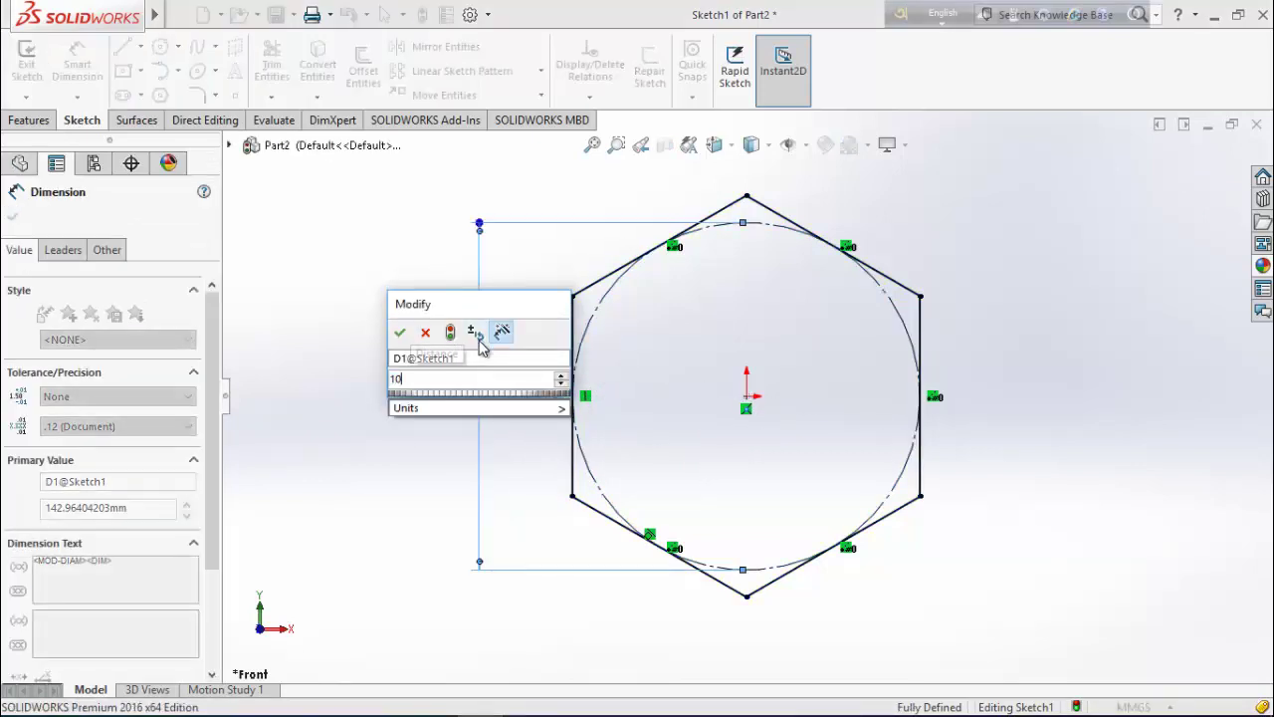
{"action": "key", "text": "Return"}
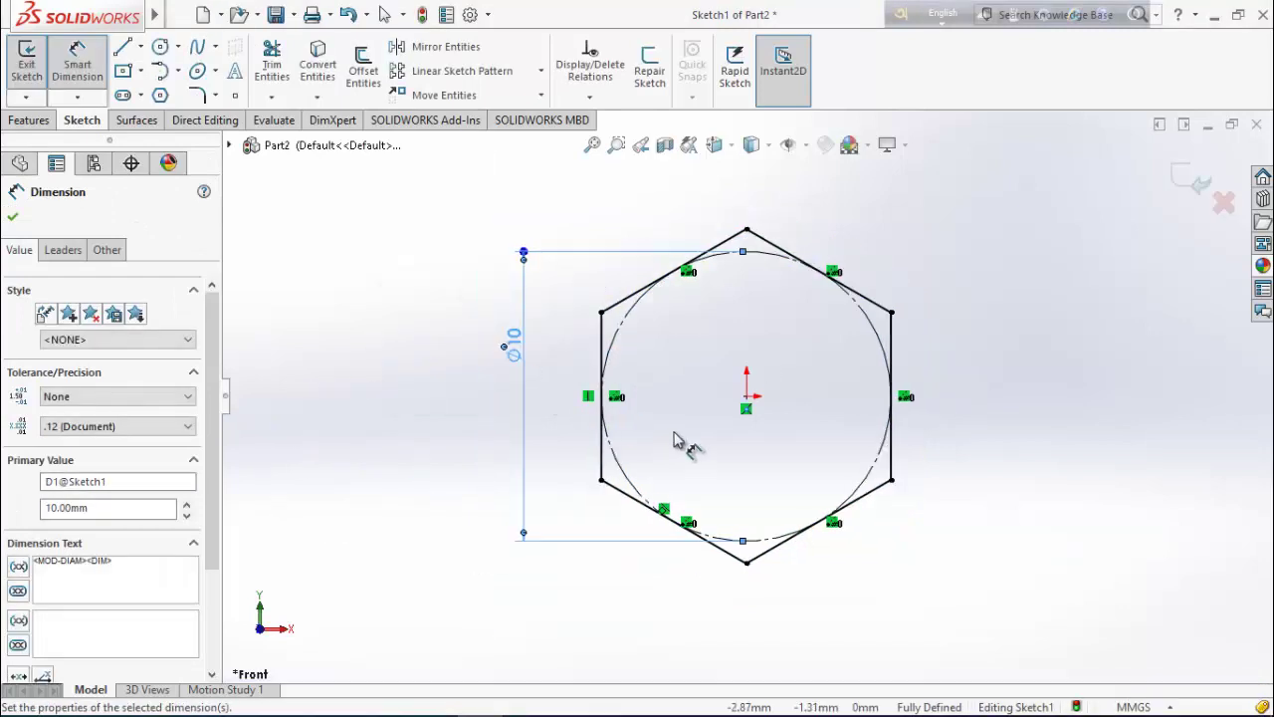
{"action": "left_click", "coordinate": [14, 219]}
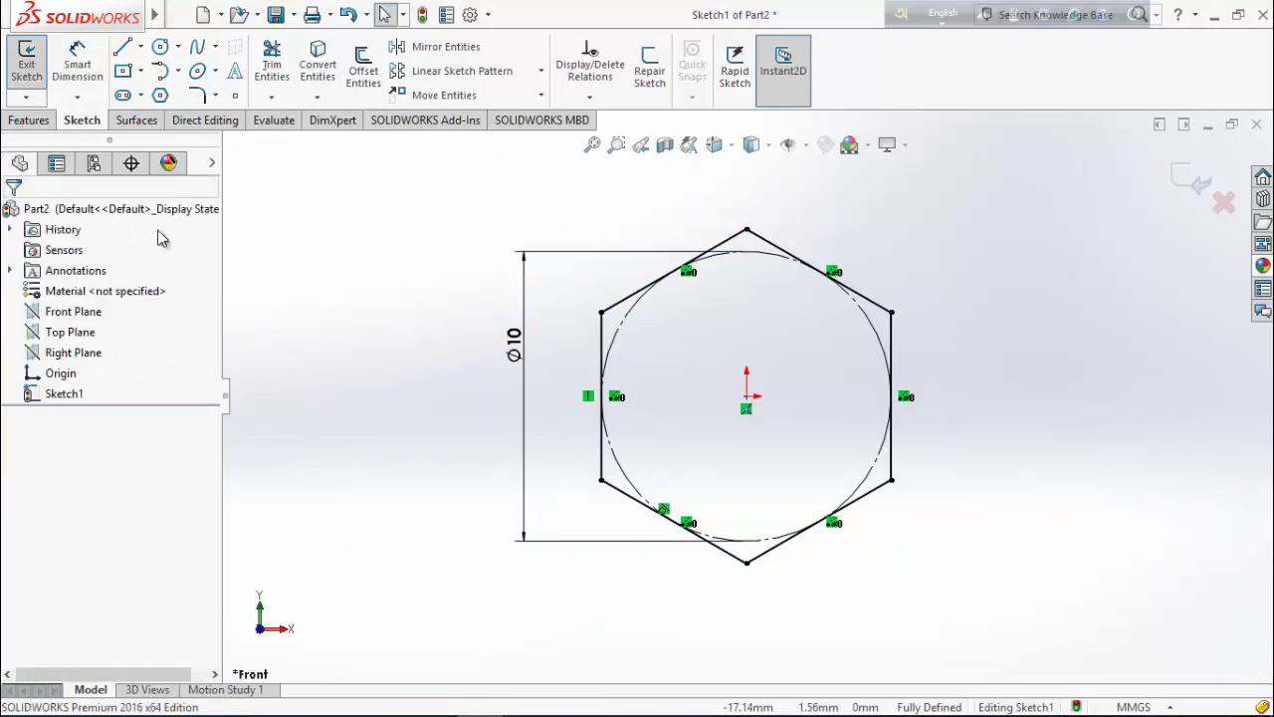
Extrude the hexagon as a boss with the Mid Plane end condition and a depth of 5 mm
{"action": "left_click", "coordinate": [26, 119]}
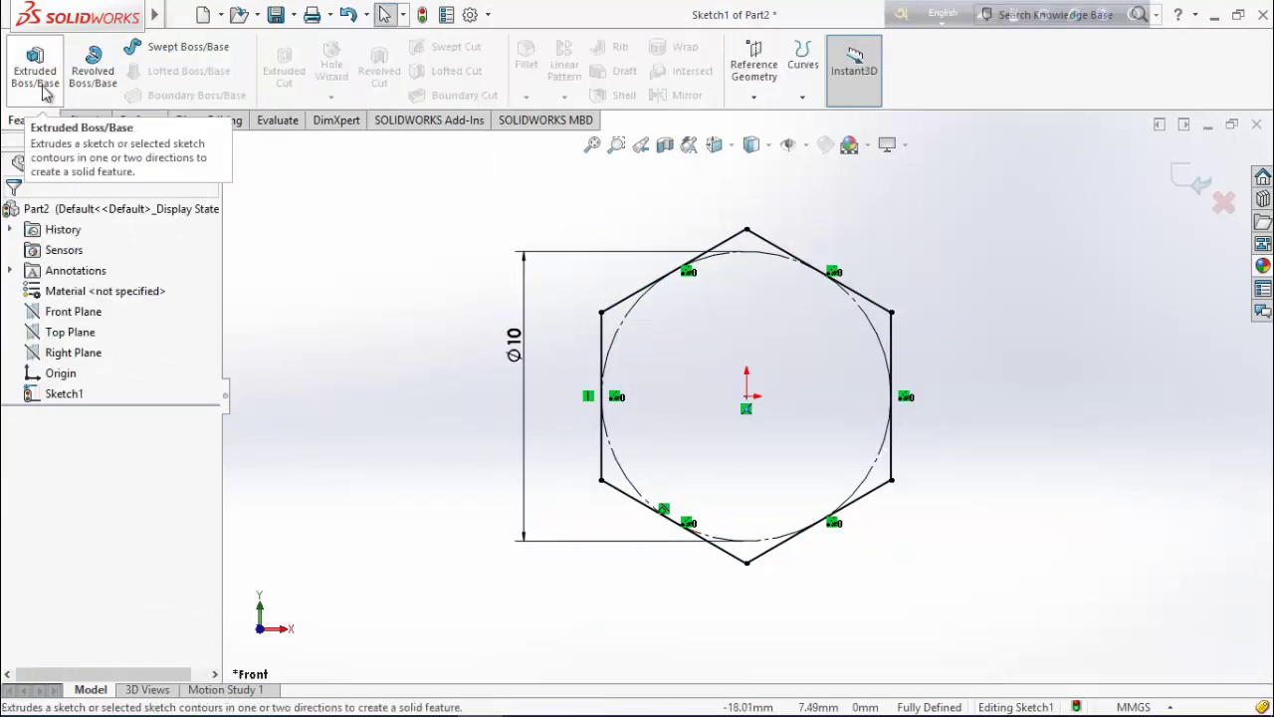
{"action": "left_click", "coordinate": [38, 75]}
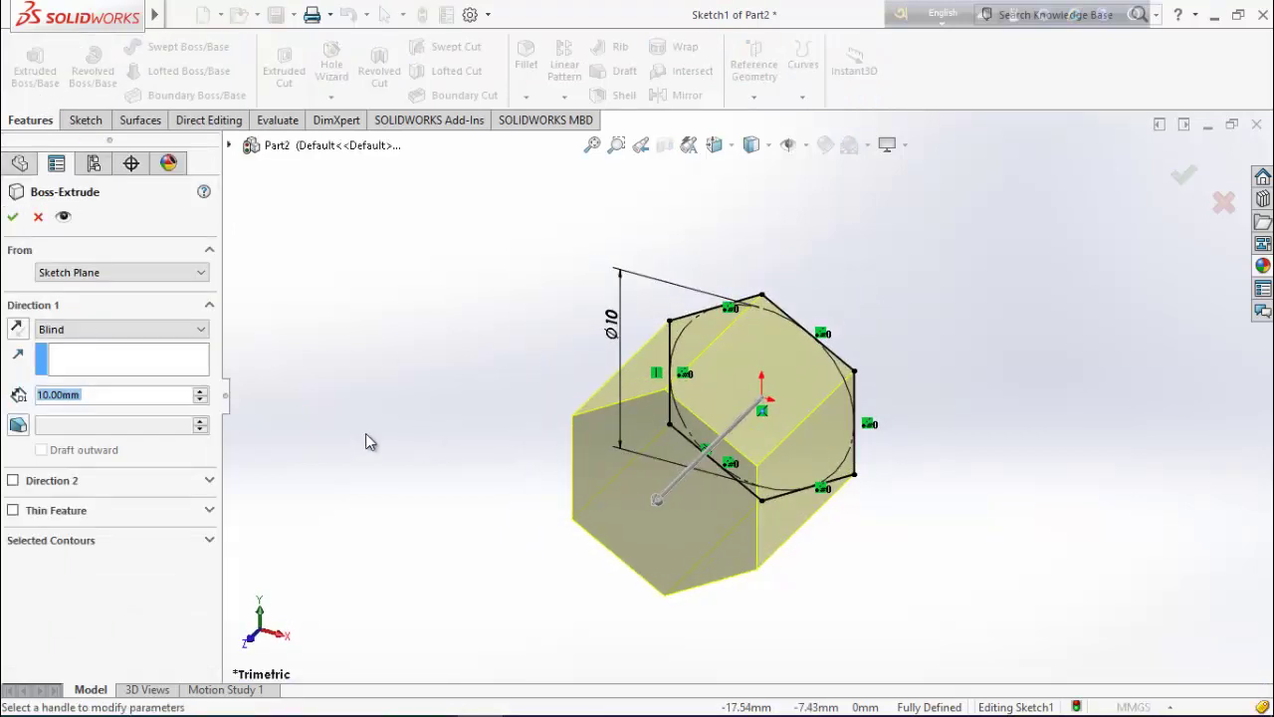
{"action": "left_click", "coordinate": [103, 330]}
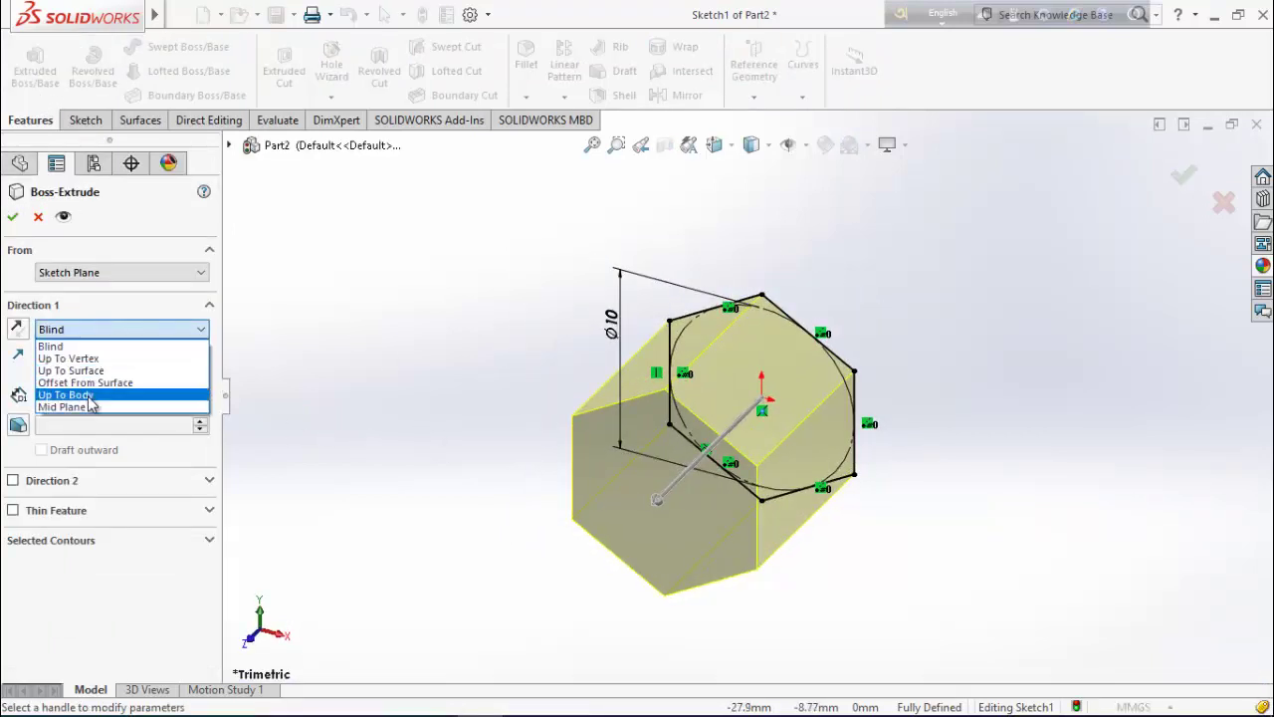
{"action": "left_click", "coordinate": [82, 410]}
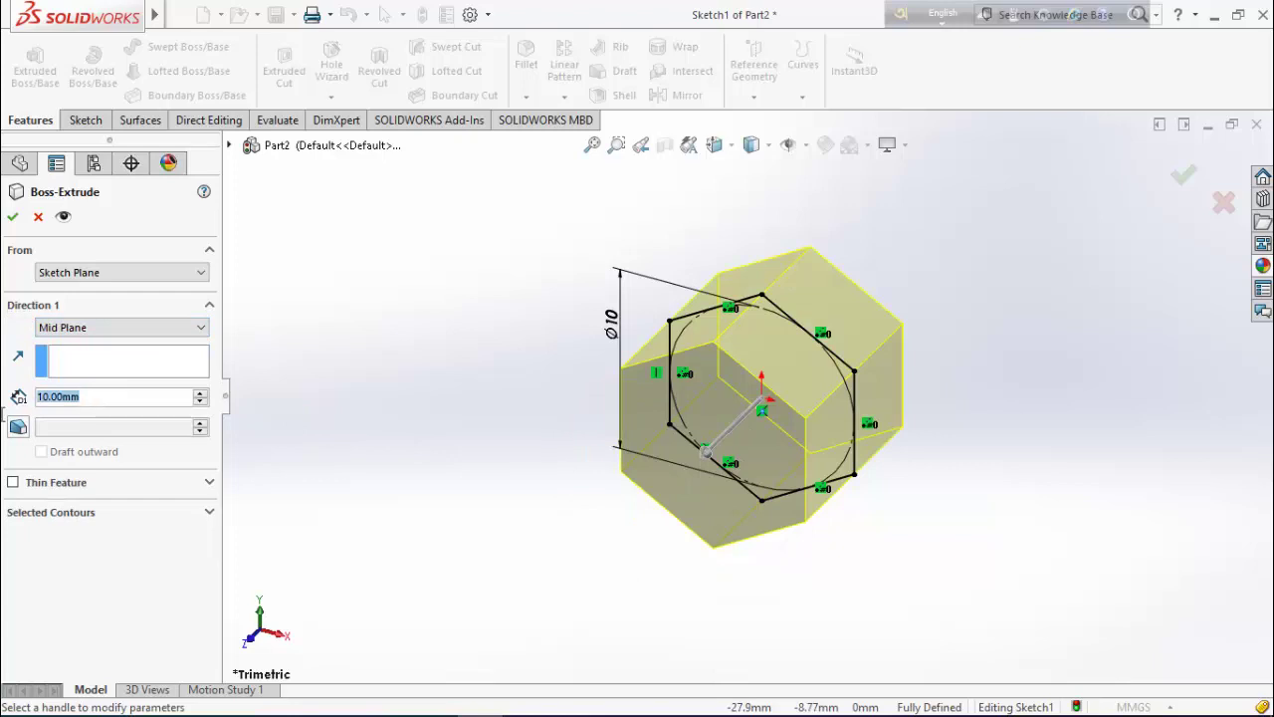
{"action": "type", "text": "5"}
{"action": "key", "text": "Return"}
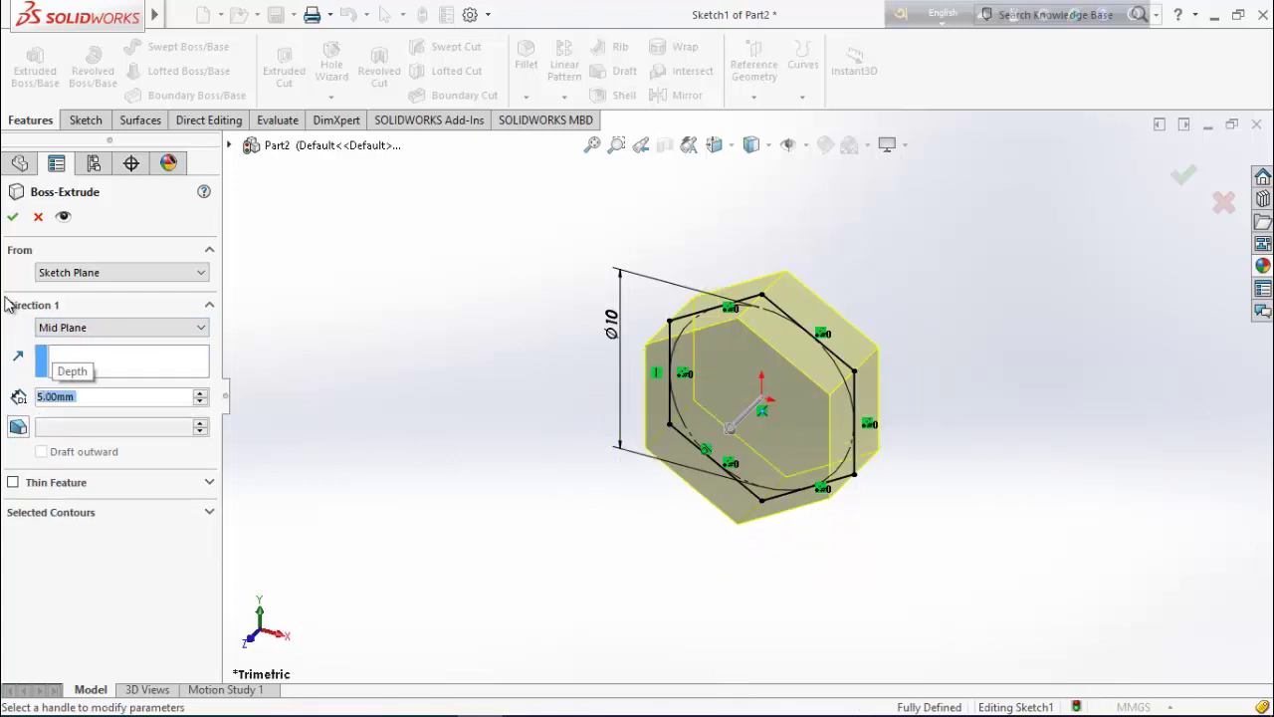
{"action": "left_click", "coordinate": [14, 217]}
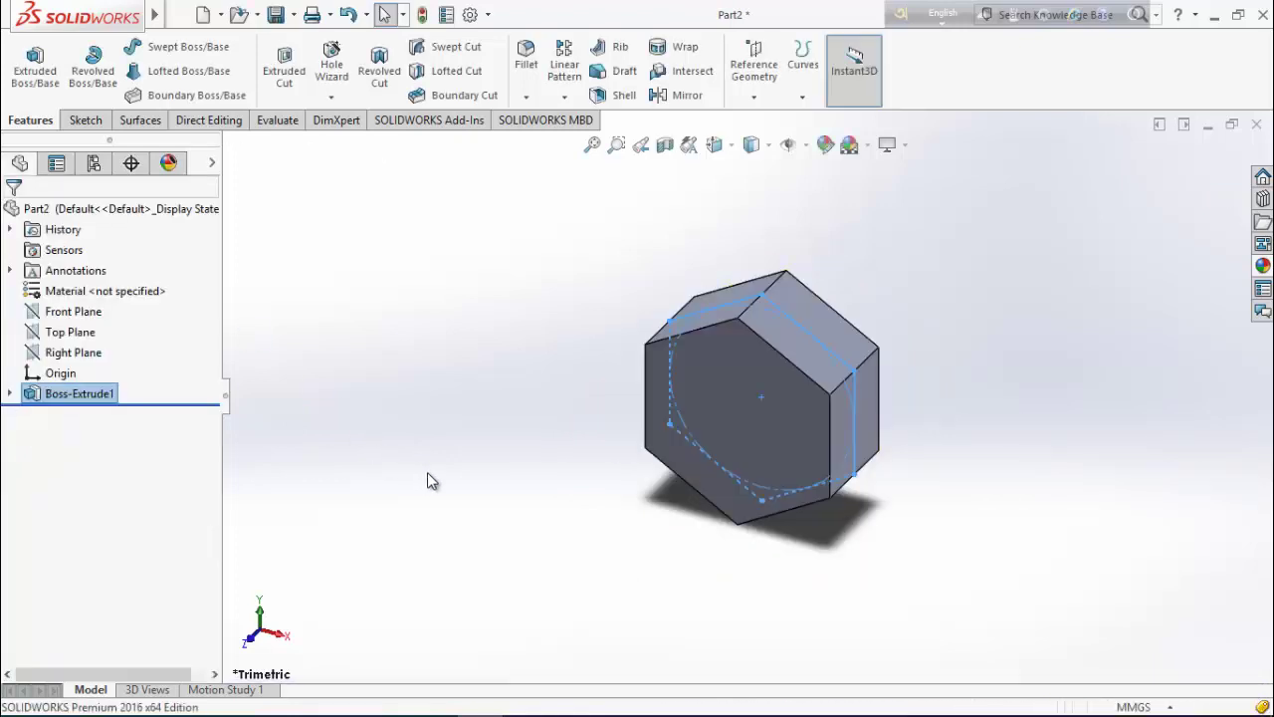
Start a sketch on the front hexagonal face and draw a circle of about 2.6 mm radius centred on the origin
{"action": "middle_click_drag", "start_coordinate": [490, 465], "coordinate": [576, 413]}
{"action": "right_click", "coordinate": [760, 376]}
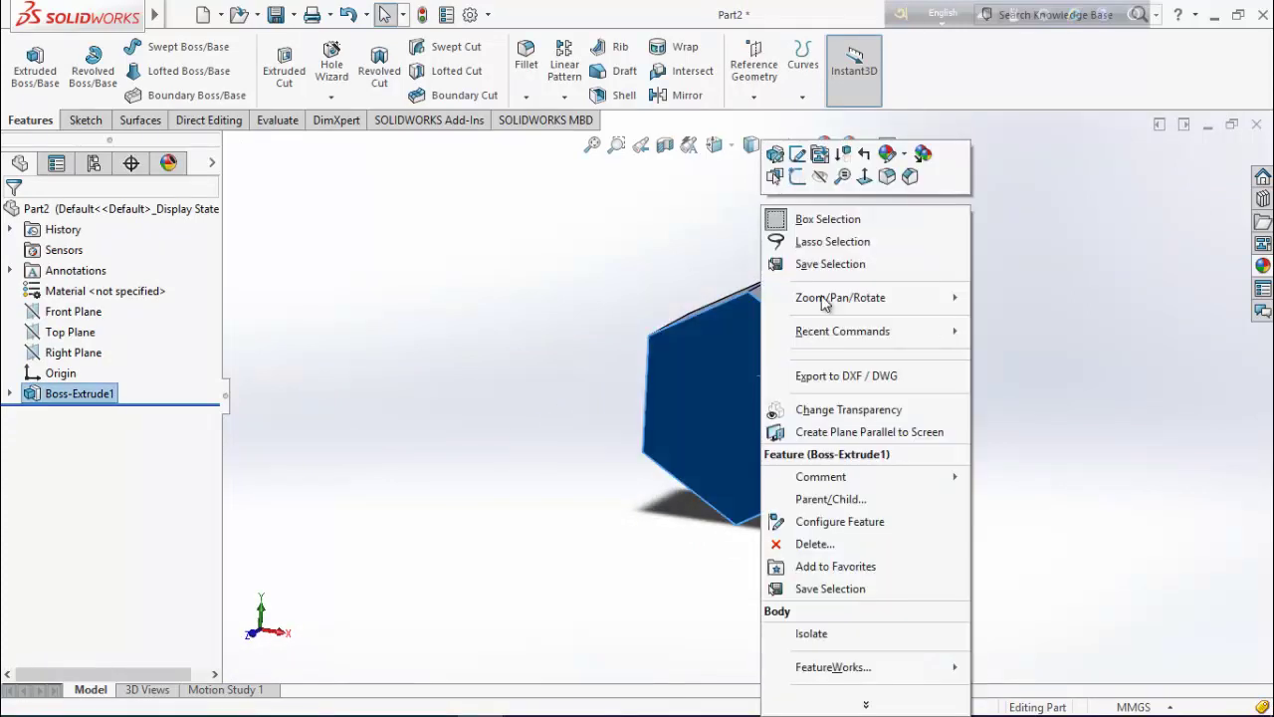
{"action": "left_click", "coordinate": [796, 176]}
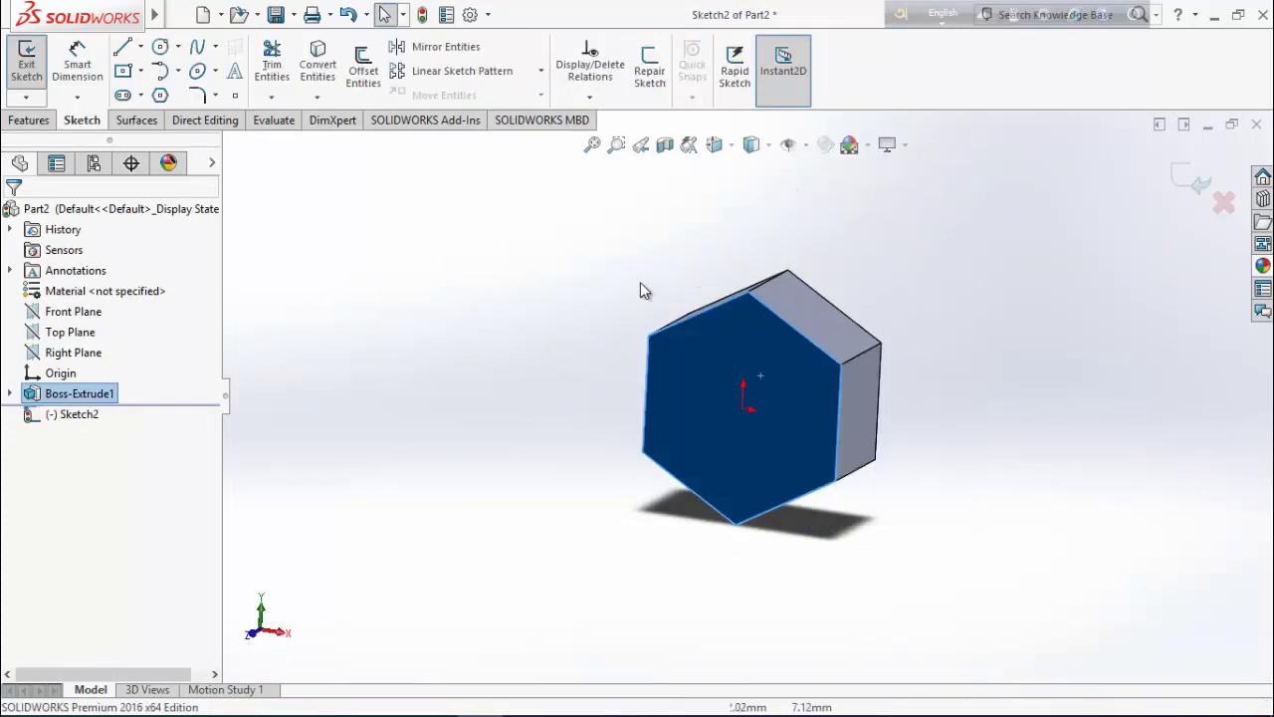
{"action": "left_click", "coordinate": [160, 46]}
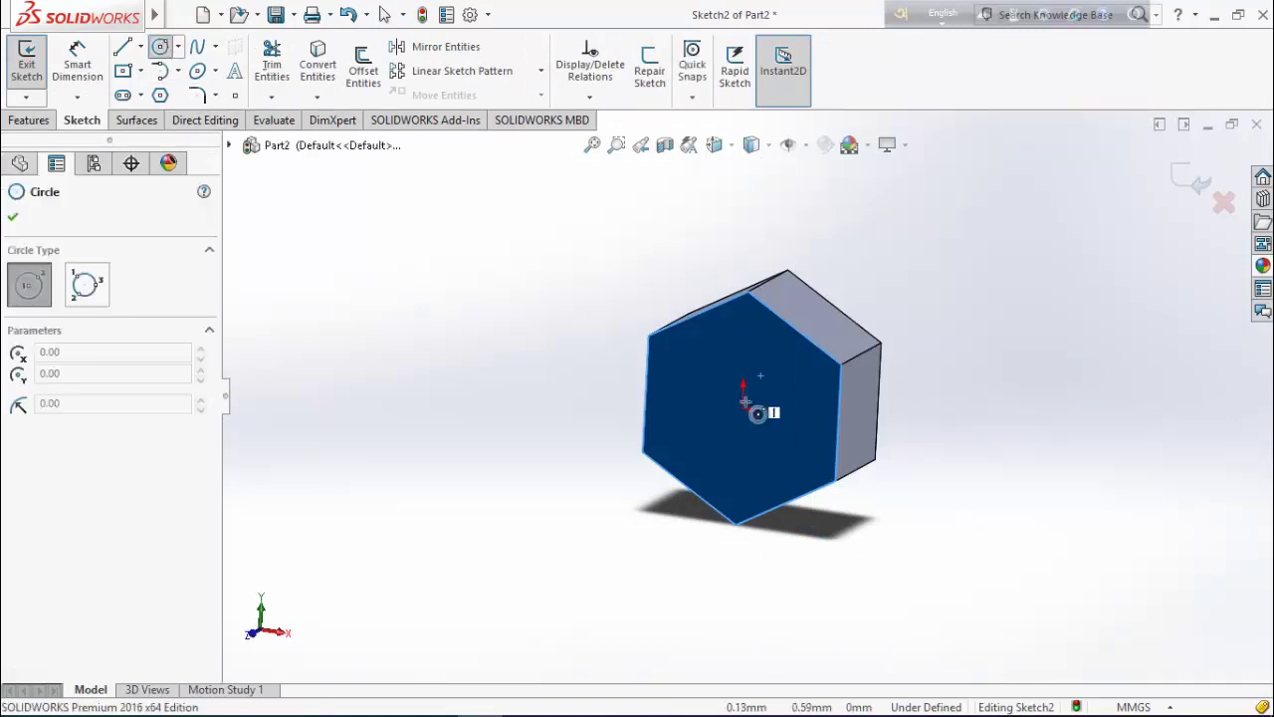
{"action": "left_click", "coordinate": [743, 409]}
{"action": "left_click", "coordinate": [772, 450]}
{"action": "right_click", "coordinate": [456, 418]}
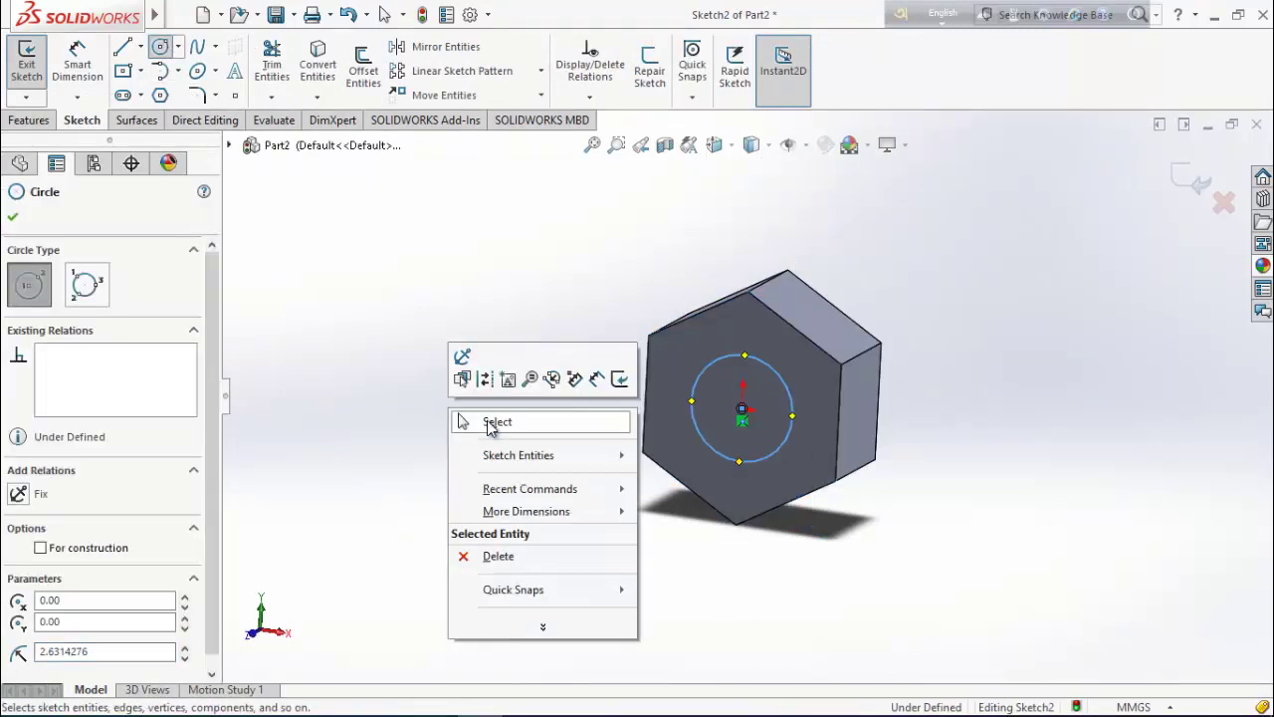
{"action": "left_click", "coordinate": [488, 421]}
Dimension the circle on the hexagonal face with a diameter of 6 mm
{"action": "left_click", "coordinate": [76, 61]}
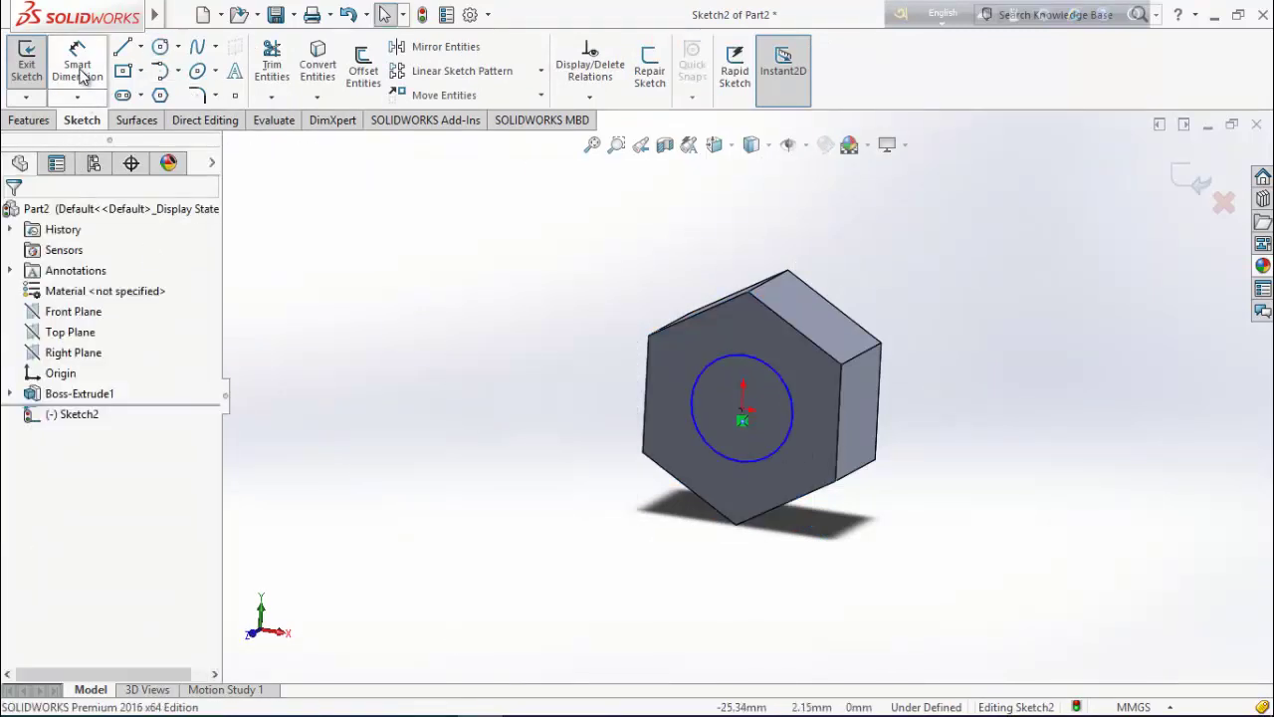
{"action": "left_click", "coordinate": [786, 430]}
{"action": "left_click", "coordinate": [1010, 428]}
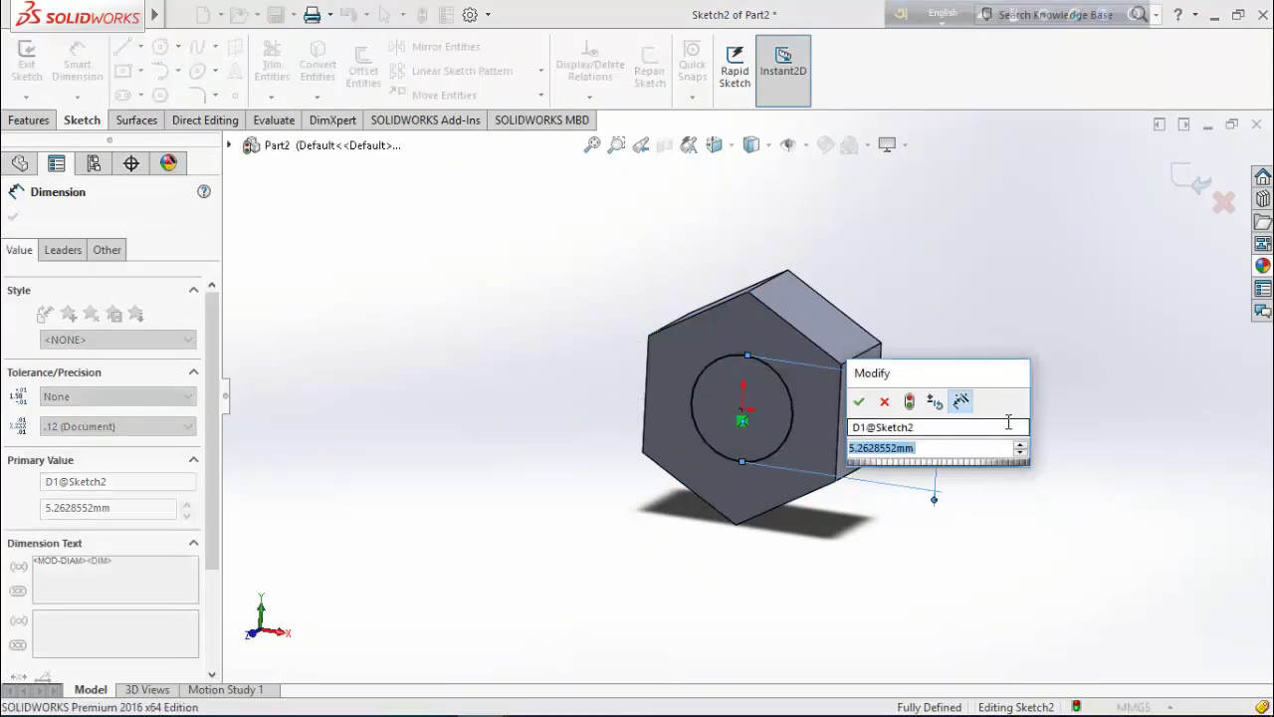
{"action": "type", "text": "6"}
{"action": "key", "text": "Return"}
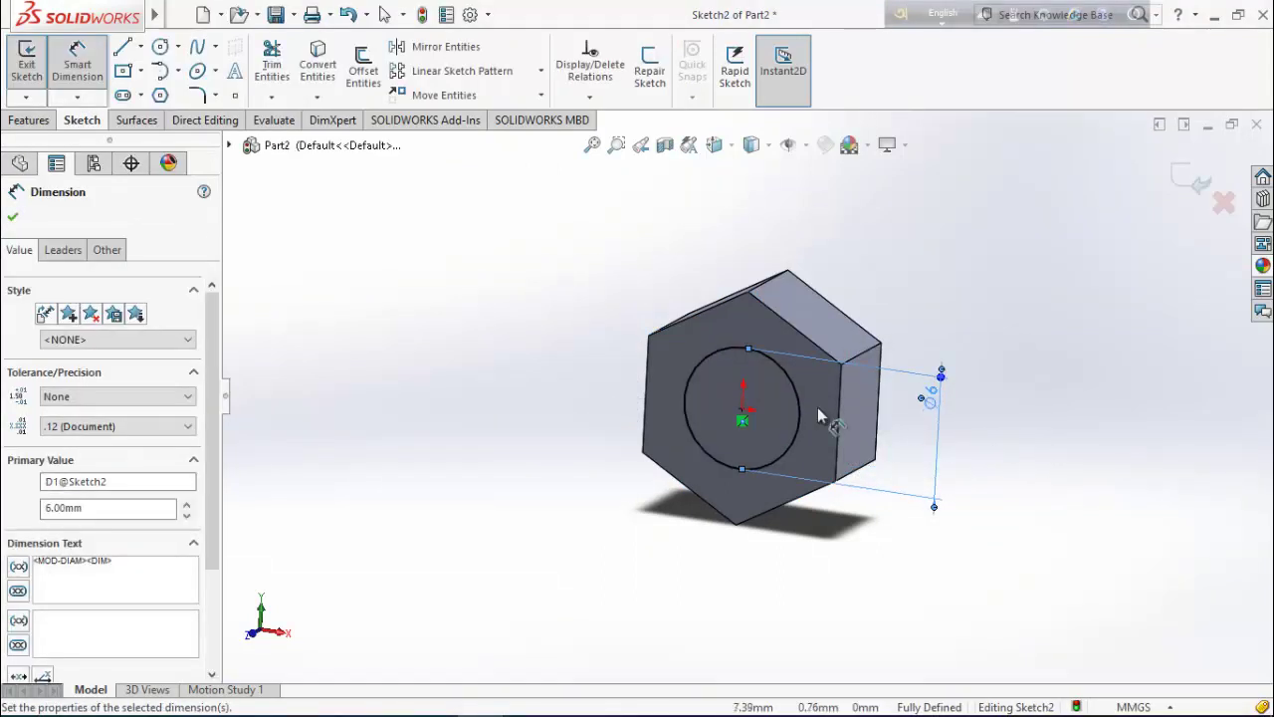
{"action": "left_click", "coordinate": [12, 216]}
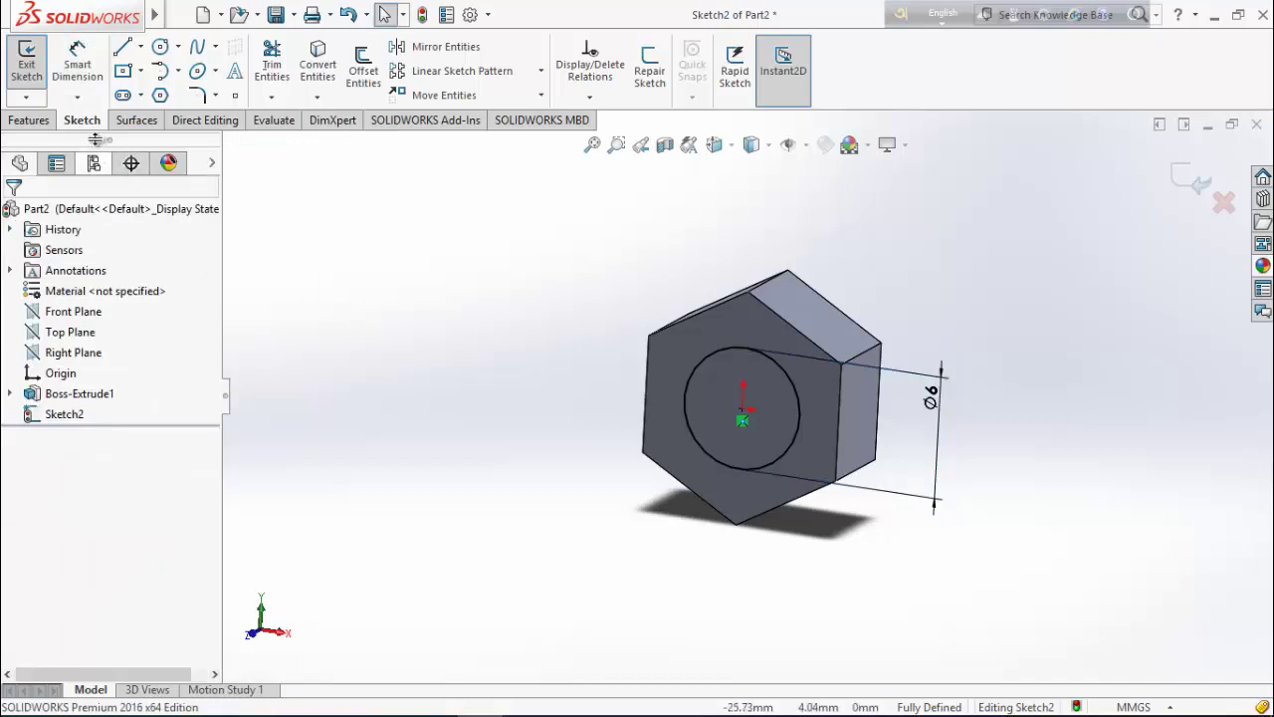
Extrude the 6 mm circle 20 mm outward from the hexagonal head as a Blind boss, merging the result
{"action": "left_click", "coordinate": [32, 120]}
{"action": "left_click", "coordinate": [35, 65]}
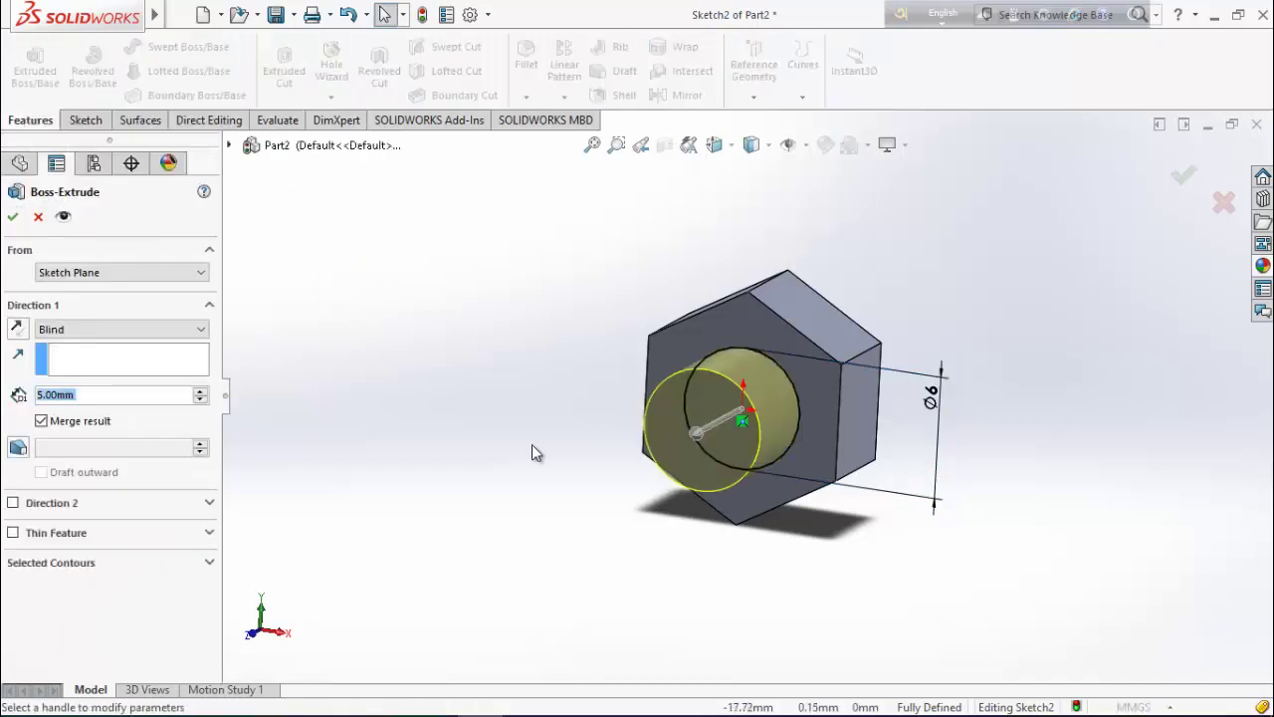
{"action": "middle_click_drag", "start_coordinate": [566, 526], "coordinate": [522, 533]}
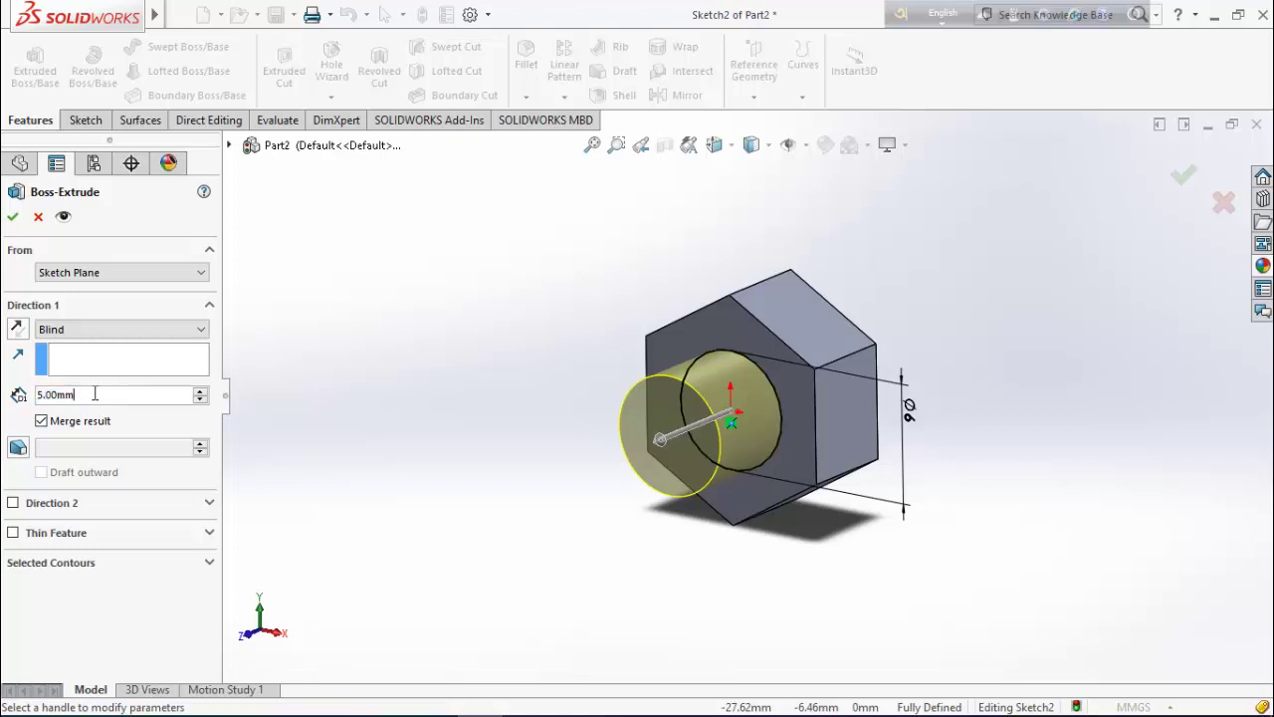
{"action": "type", "text": "20"}
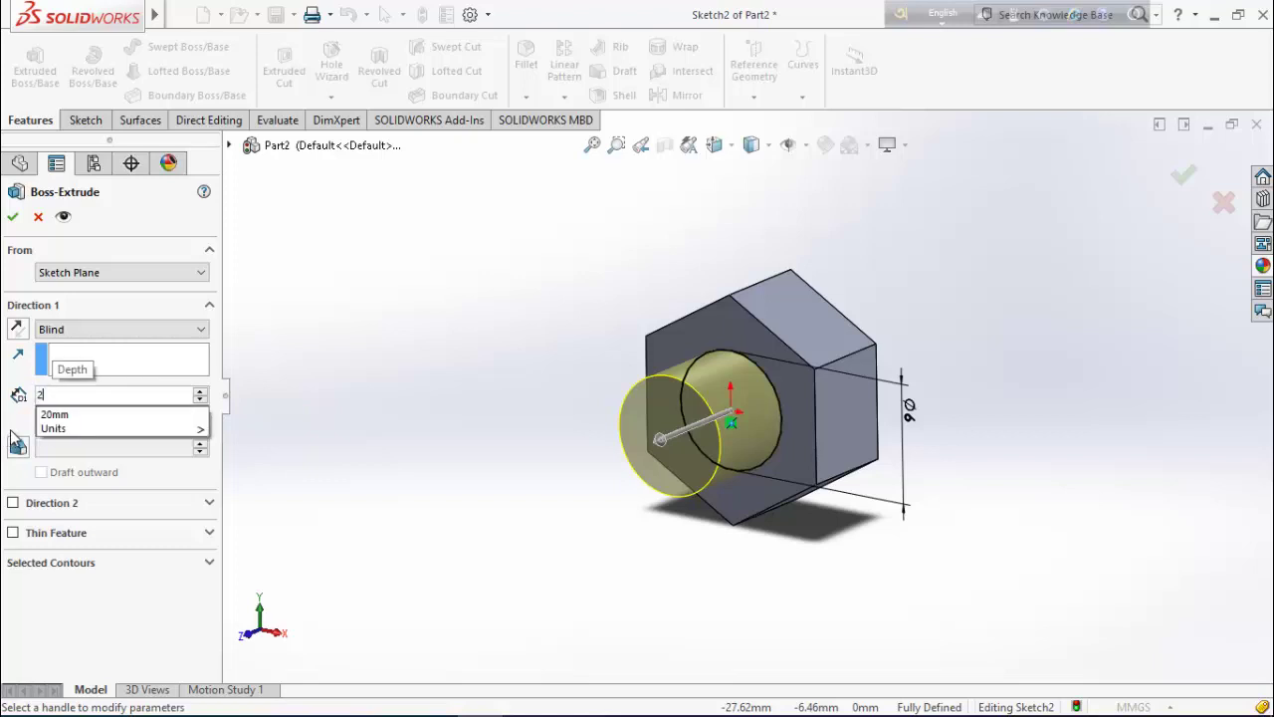
{"action": "key", "text": "Return"}
{"action": "scroll", "coordinate": [561, 560], "scroll_direction": "down", "scroll_amount": 2}
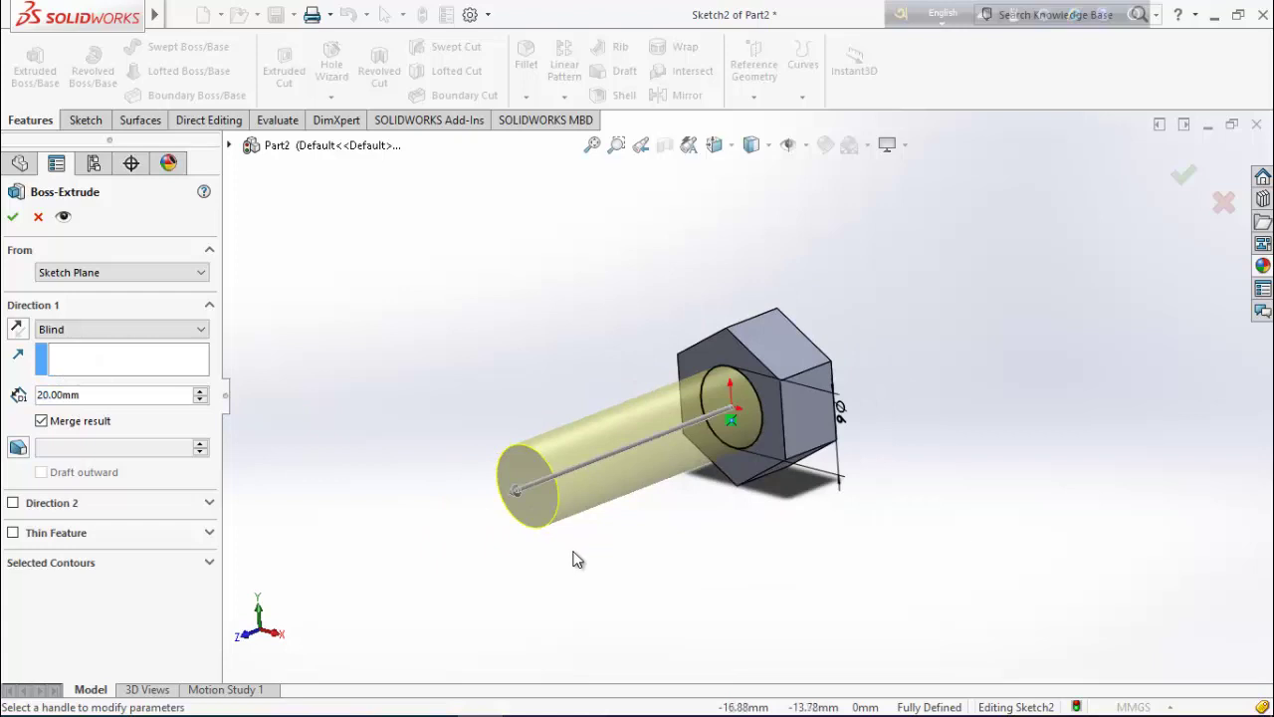
{"action": "middle_click_drag", "start_coordinate": [580, 558], "coordinate": [606, 537]}
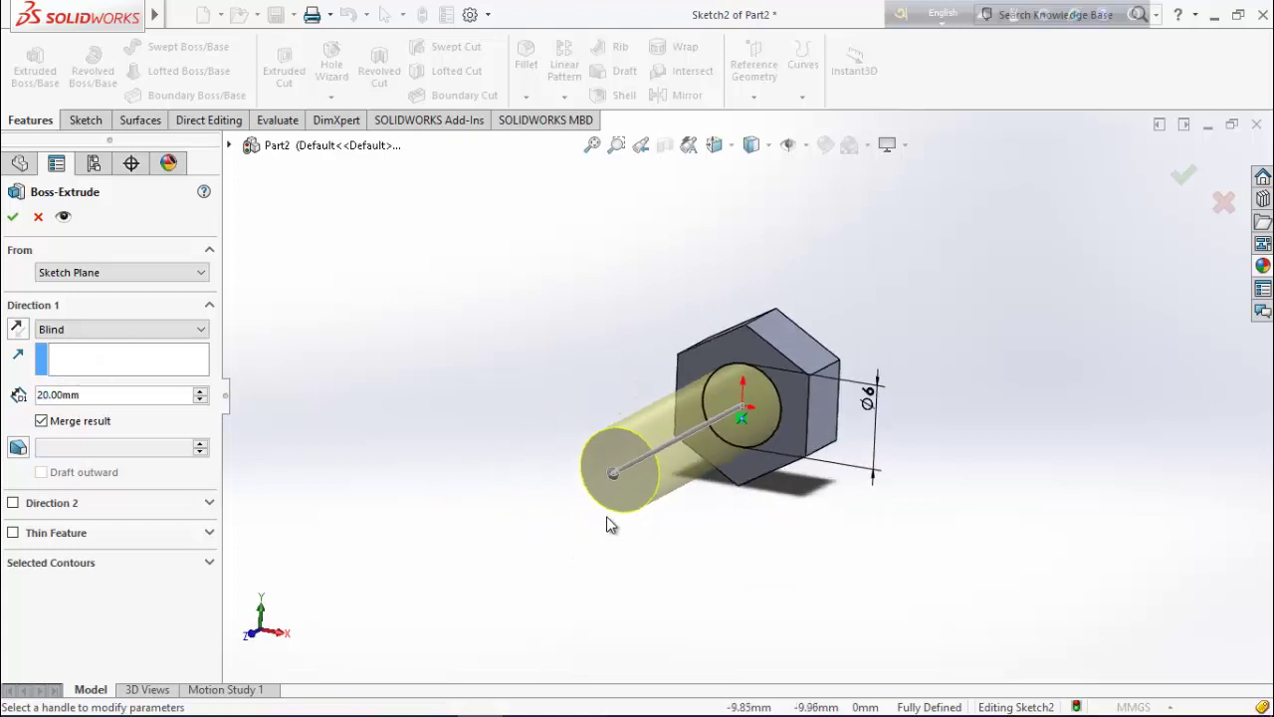
{"action": "scroll", "coordinate": [612, 437], "scroll_direction": "down", "scroll_amount": 2}
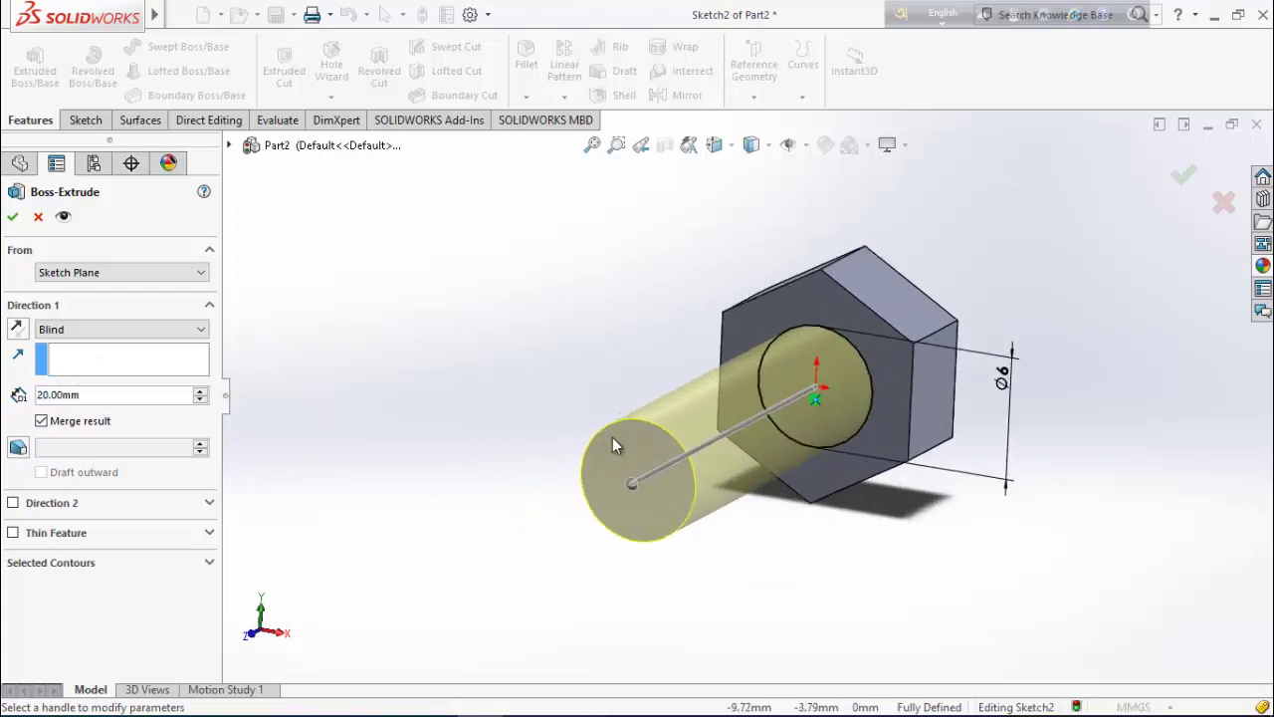
{"action": "left_click", "coordinate": [13, 220]}
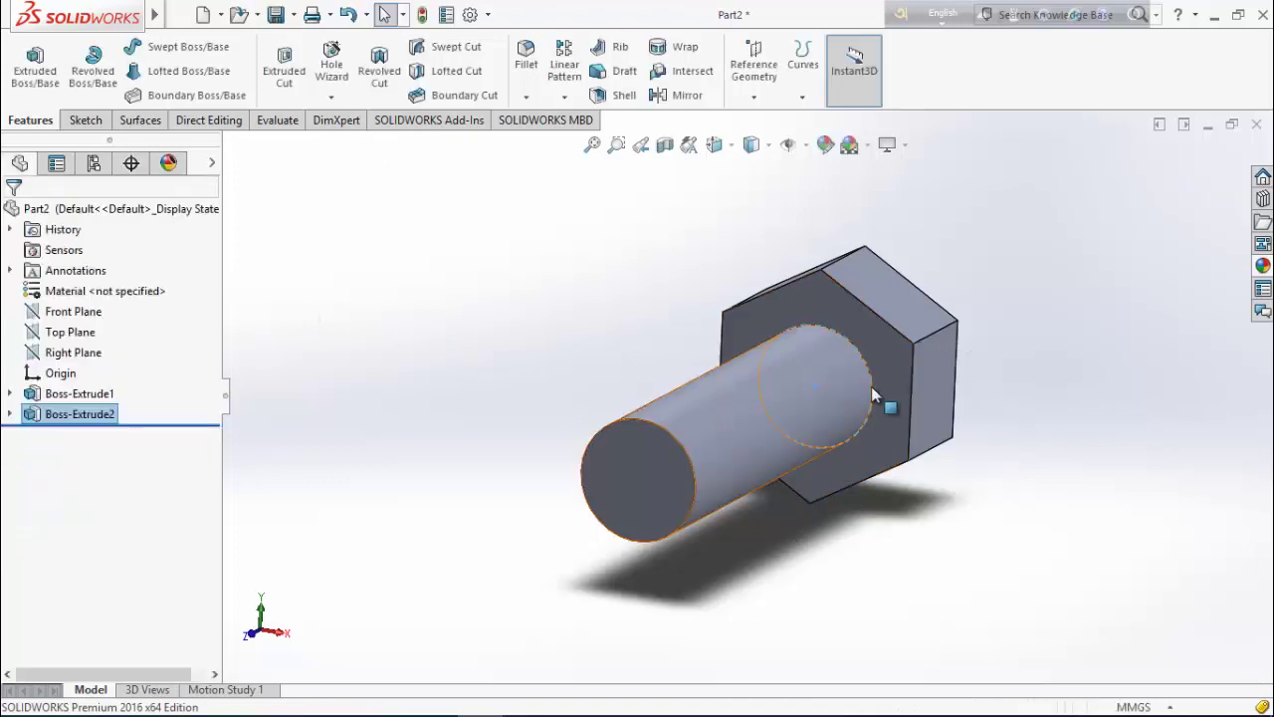
Sketch a circle of about 5 mm radius on the head's shank-side face, centred on the origin and reaching the hexagon's edge
{"action": "right_click", "coordinate": [884, 356]}
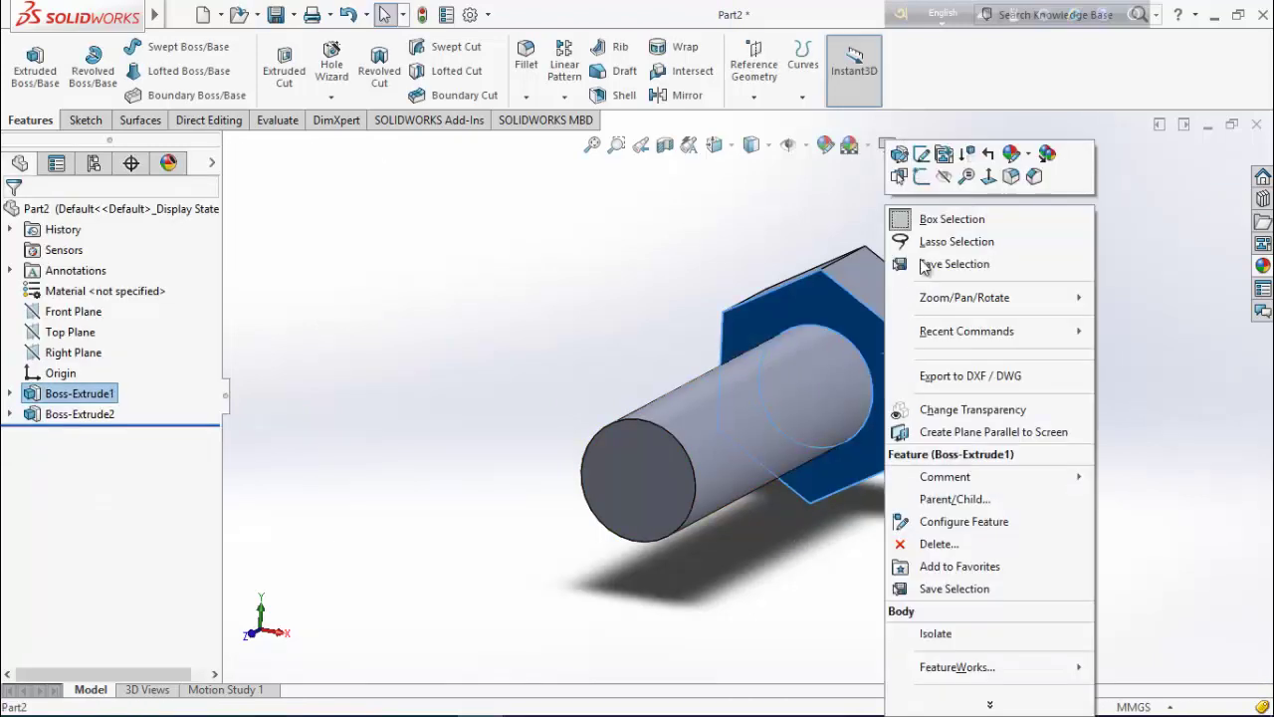
{"action": "left_click", "coordinate": [921, 177]}
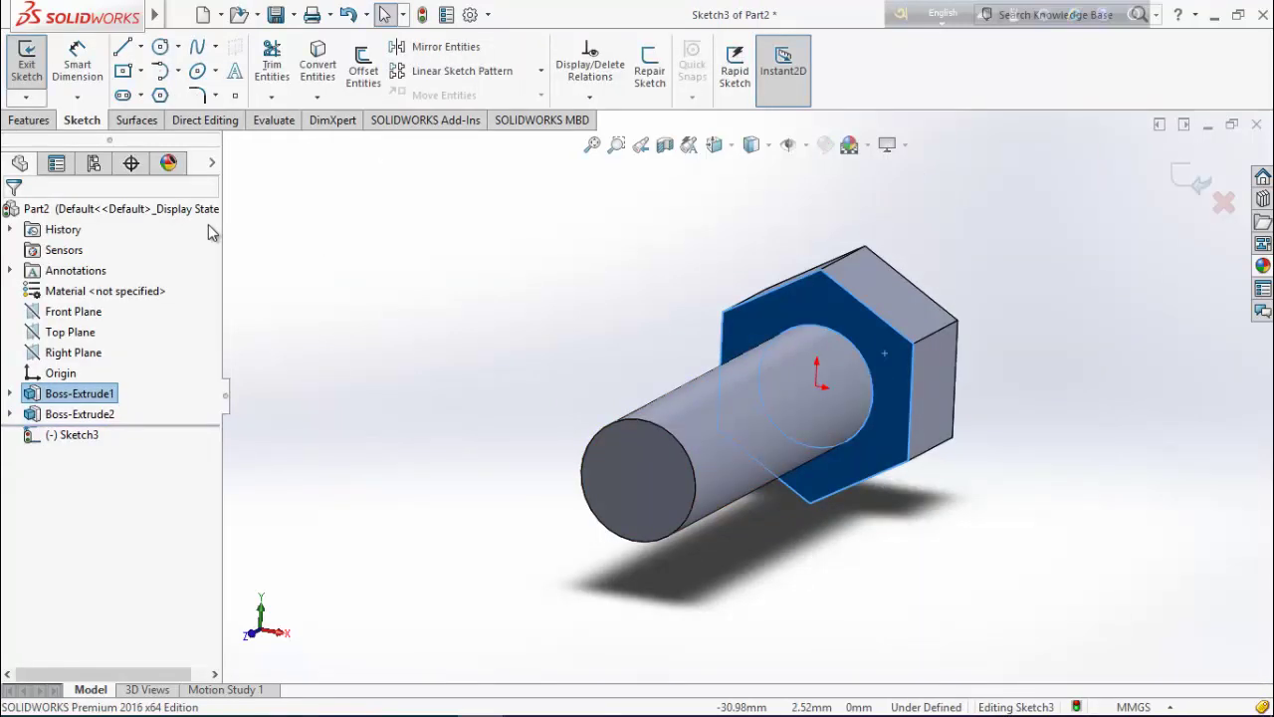
{"action": "left_click", "coordinate": [160, 47]}
{"action": "left_click", "coordinate": [817, 387]}
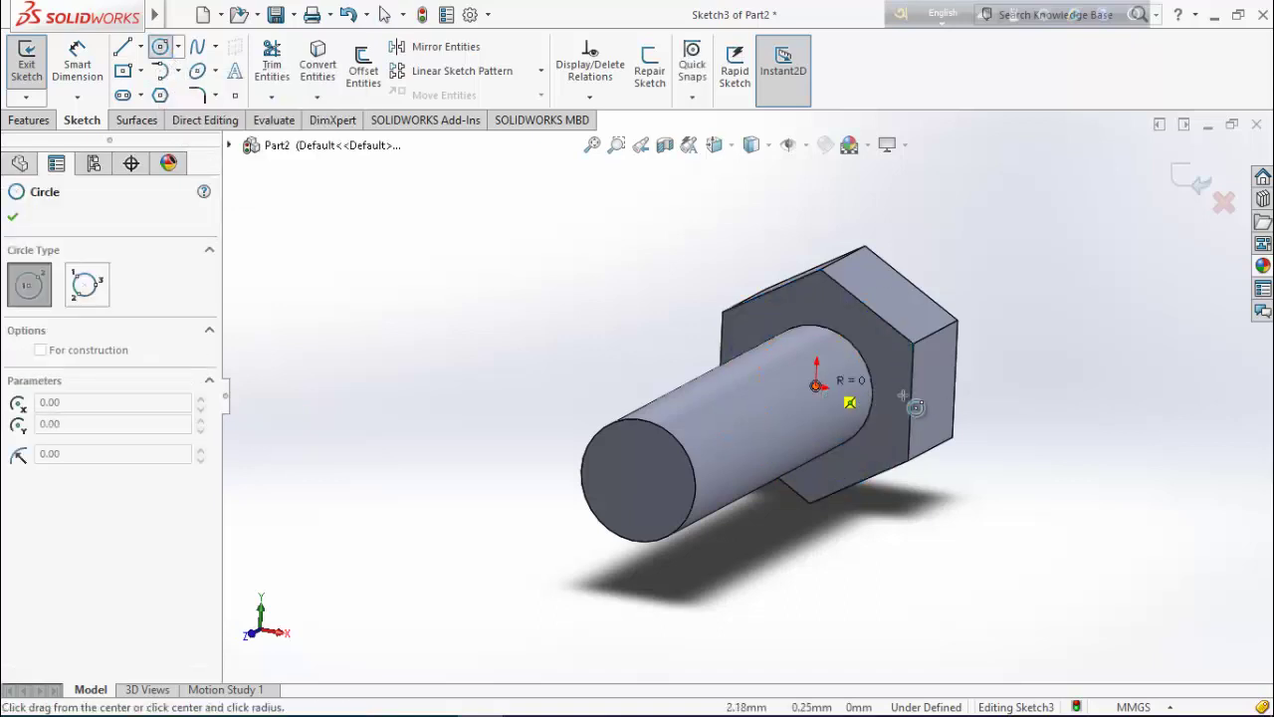
{"action": "left_click", "coordinate": [911, 403]}
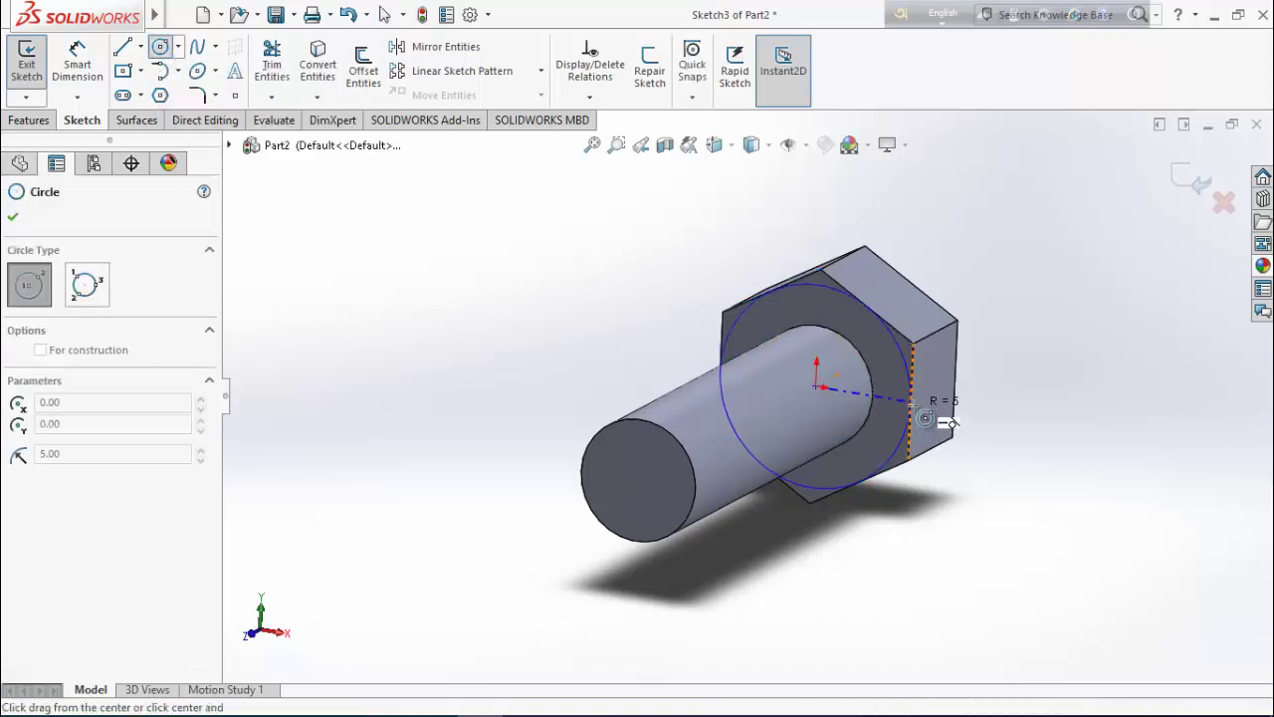
{"action": "right_click", "coordinate": [1073, 301]}
{"action": "left_click", "coordinate": [1120, 308]}
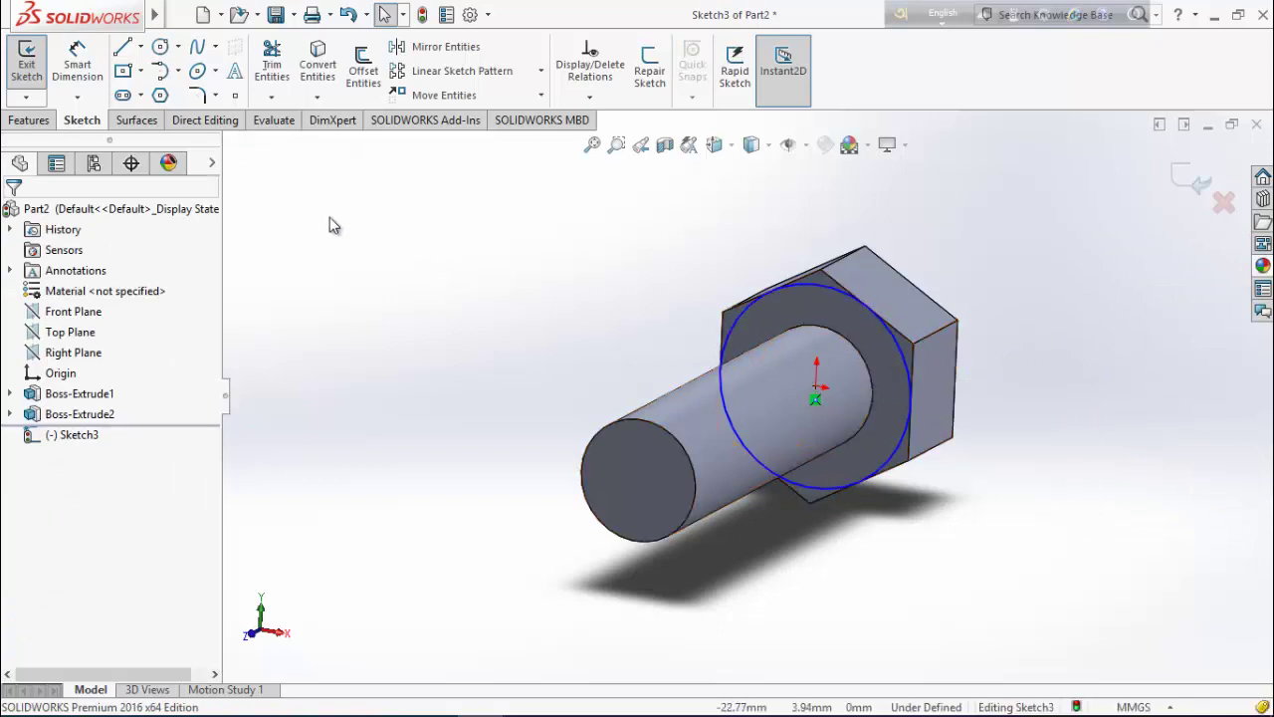
Chamfer the head's corners with a 20 mm Blind extruded cut of the circle, flipping the side to cut and using a 45° draft
{"action": "left_click", "coordinate": [30, 120]}
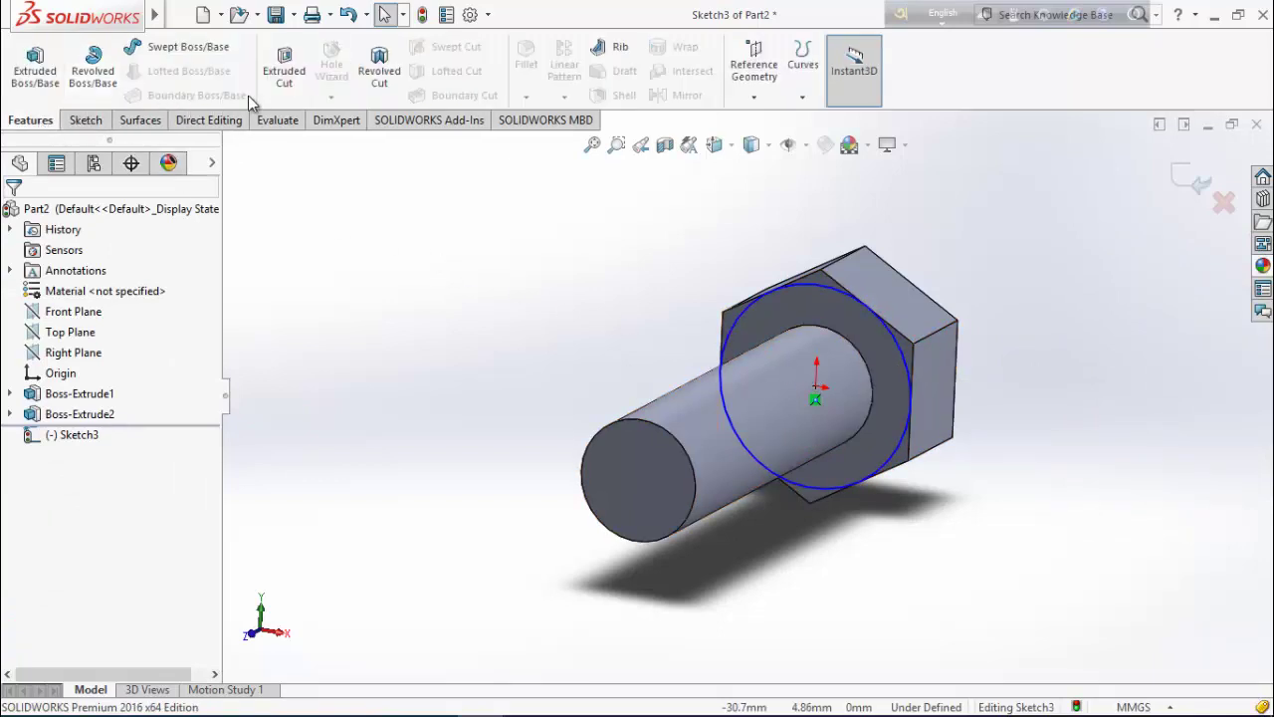
{"action": "left_click", "coordinate": [284, 66]}
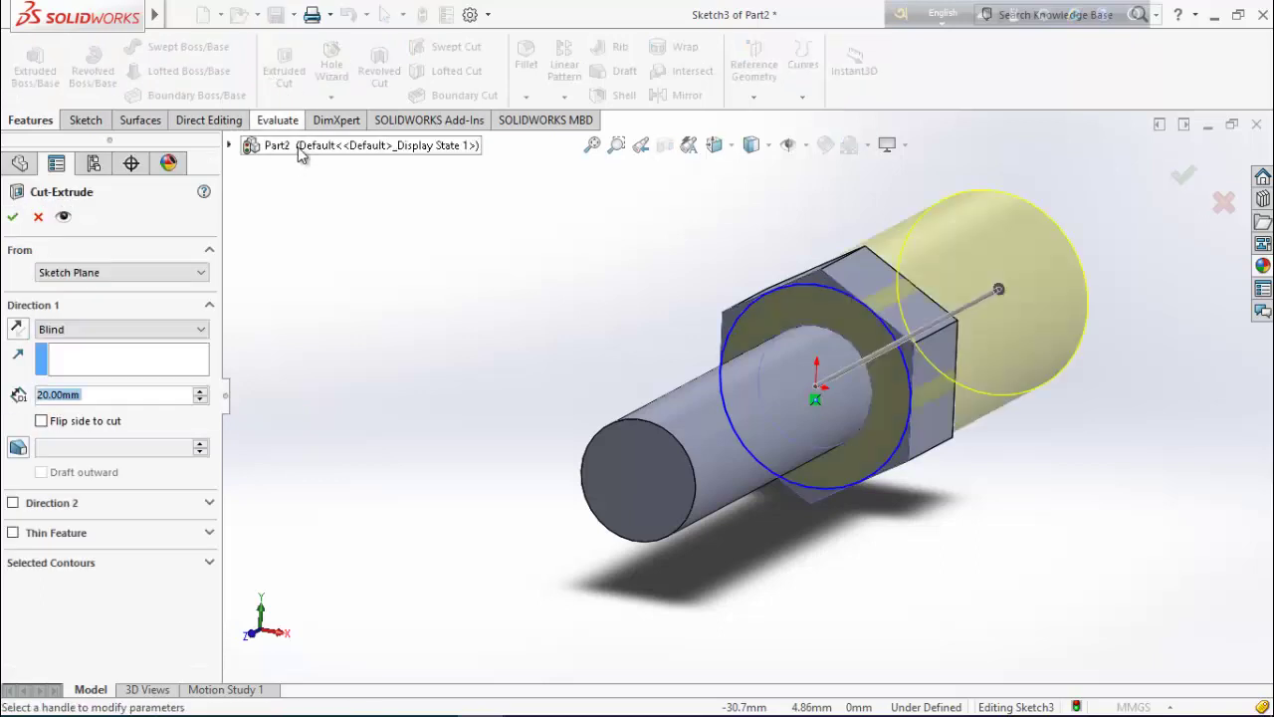
{"action": "left_click", "coordinate": [41, 422]}
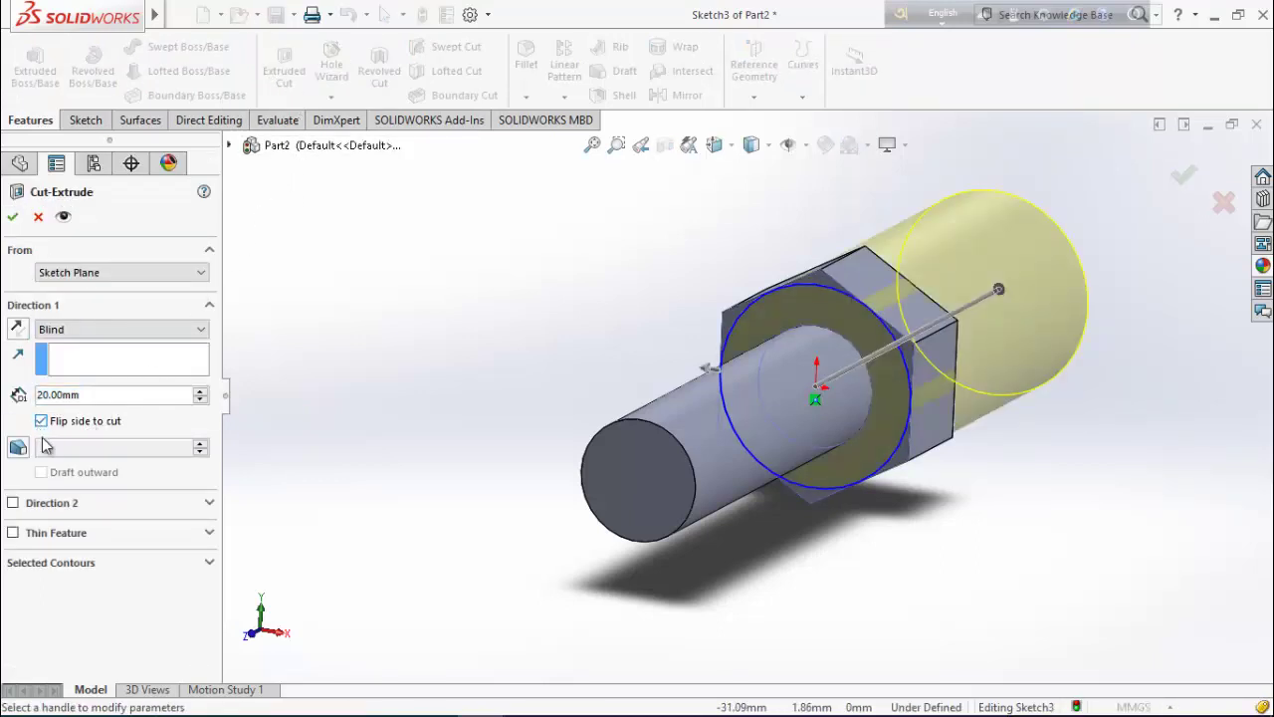
{"action": "left_click", "coordinate": [20, 450]}
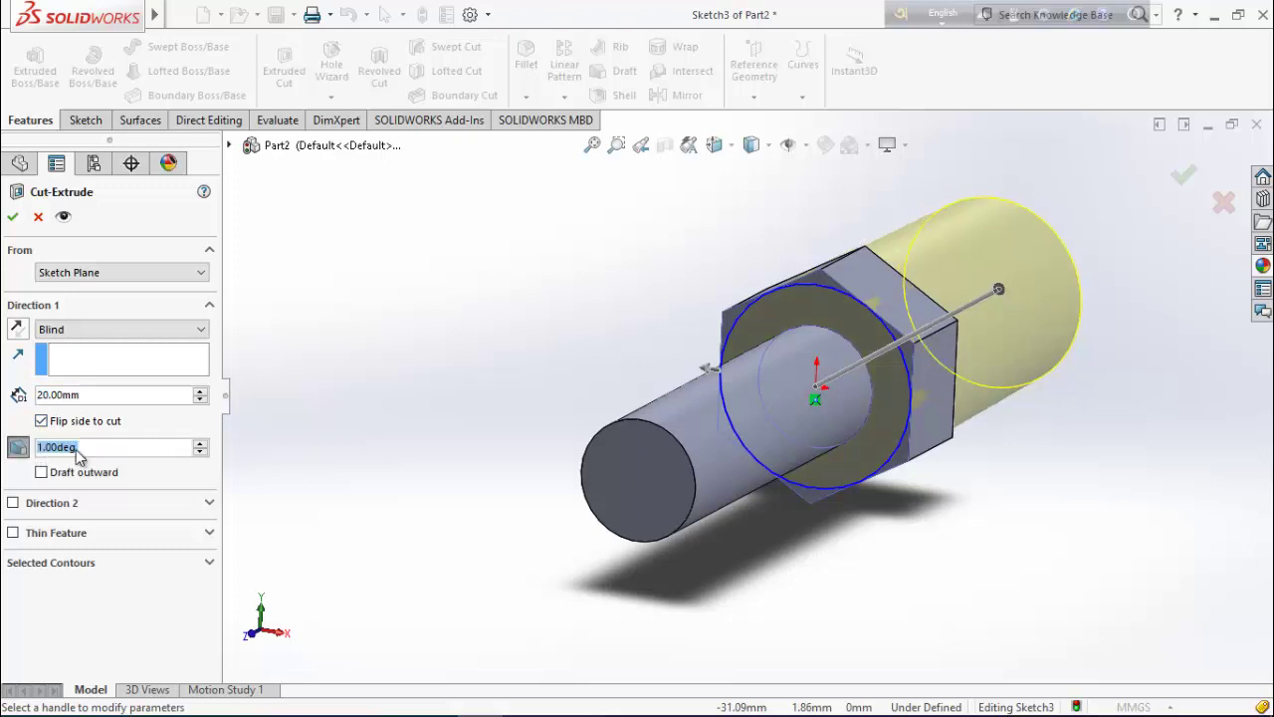
{"action": "type", "text": "45"}
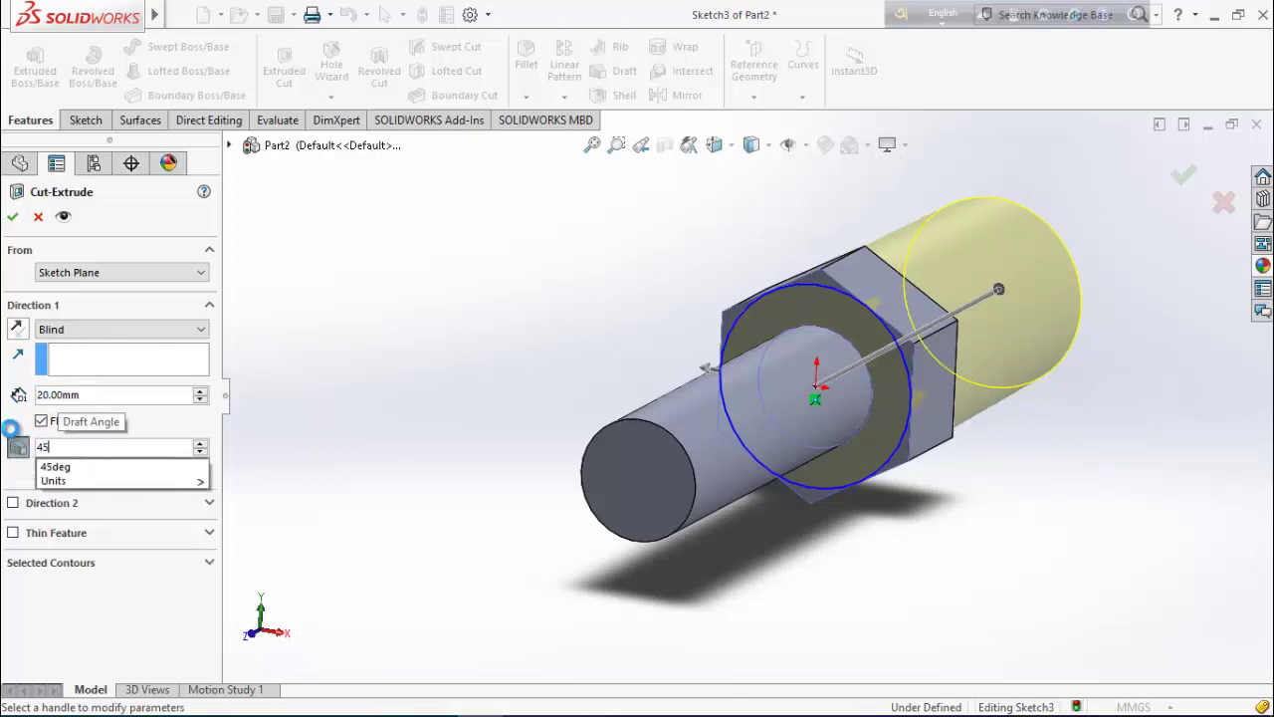
{"action": "key", "text": "Return"}
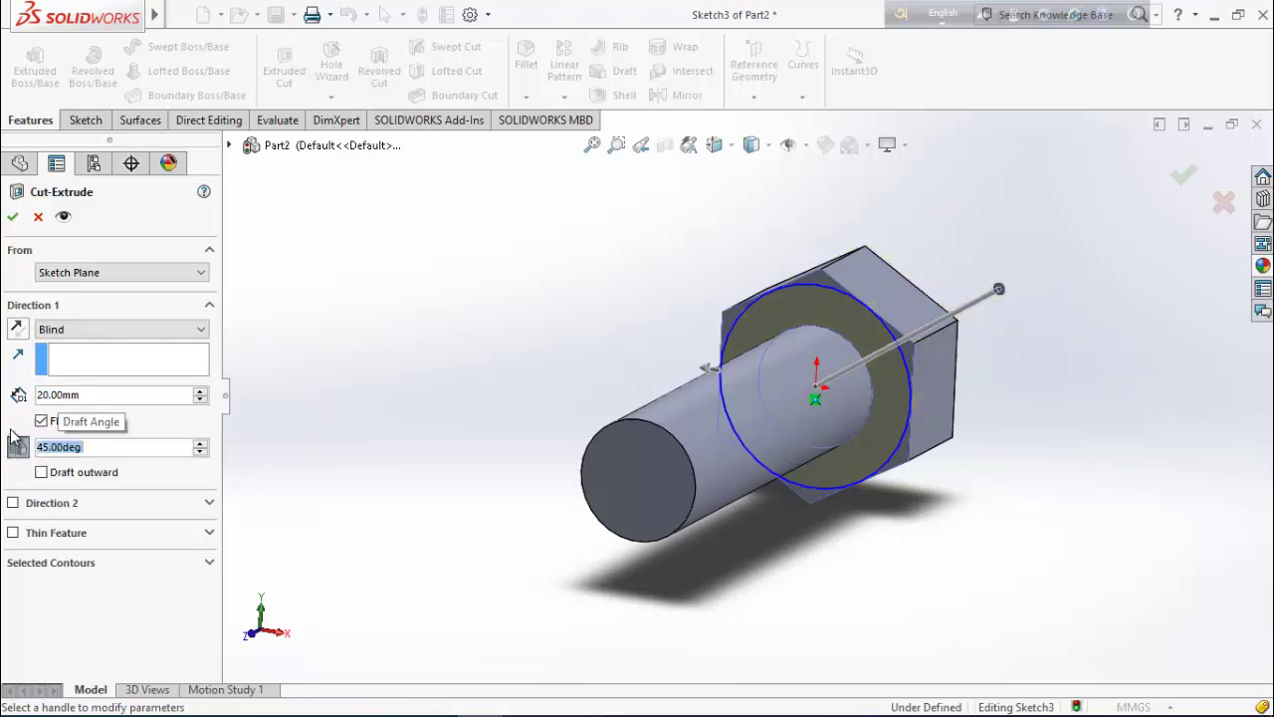
{"action": "left_click", "coordinate": [12, 216]}
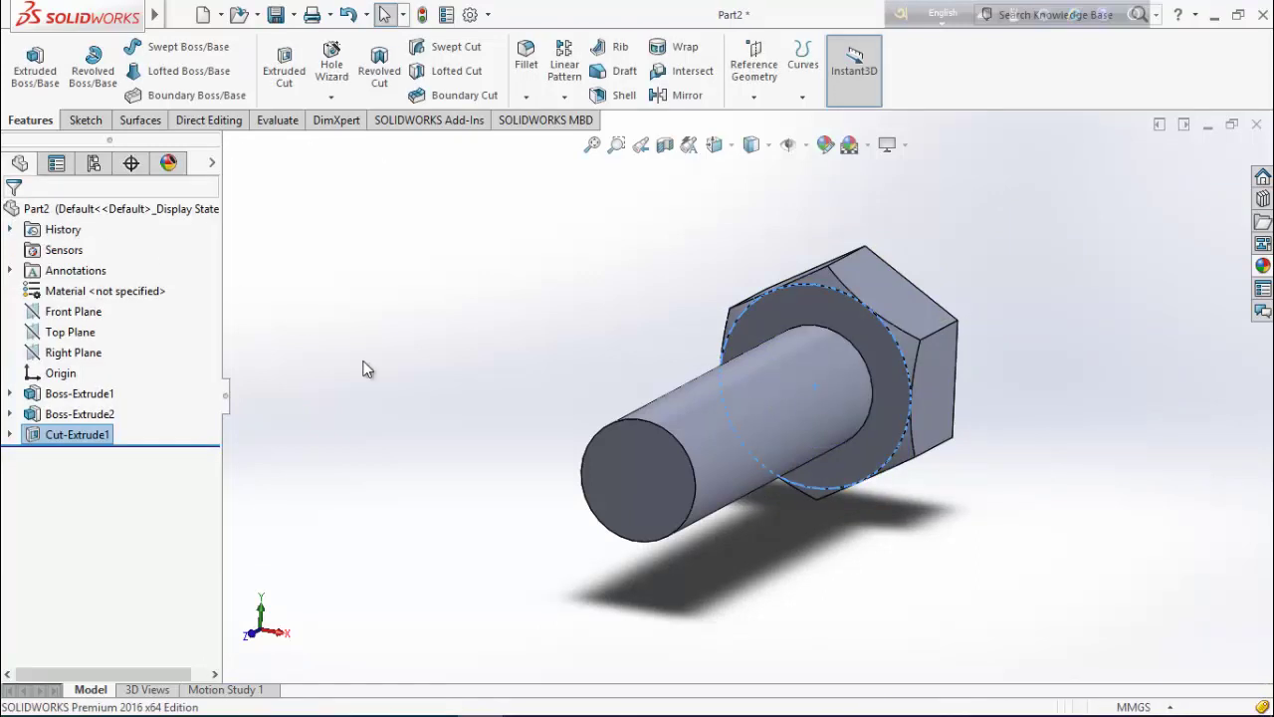
Edit the shank's boss extrusion and set its Blind depth to 25 mm
{"action": "left_click", "coordinate": [1006, 447]}
{"action": "key", "text": "Left"}
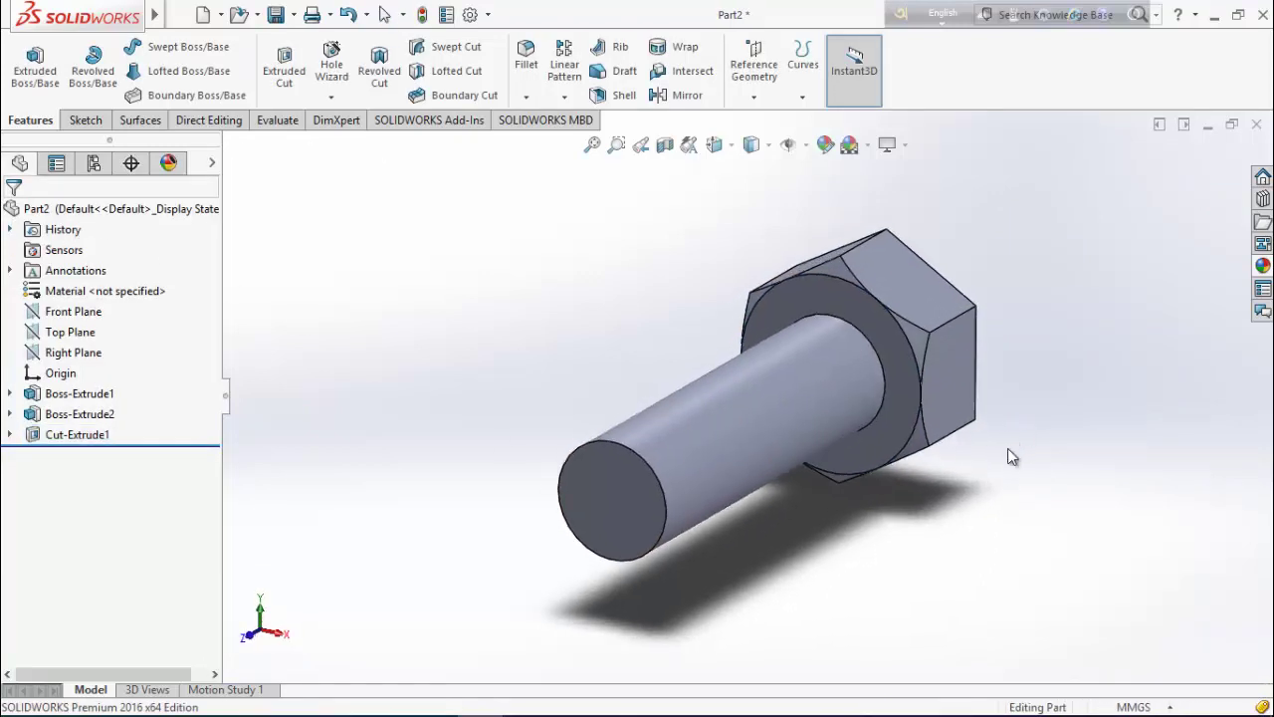
{"action": "middle_click_drag", "start_coordinate": [990, 366], "coordinate": [954, 368]}
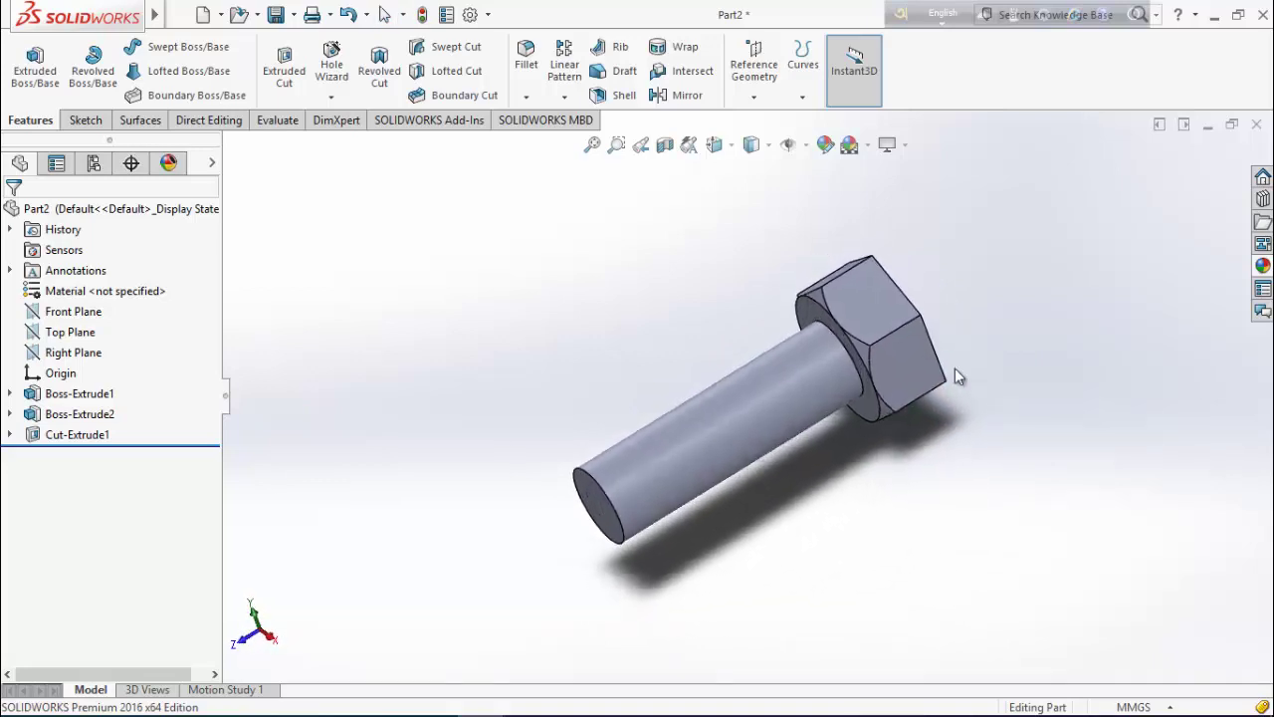
{"action": "right_click", "coordinate": [37, 418]}
{"action": "left_click", "coordinate": [55, 284]}
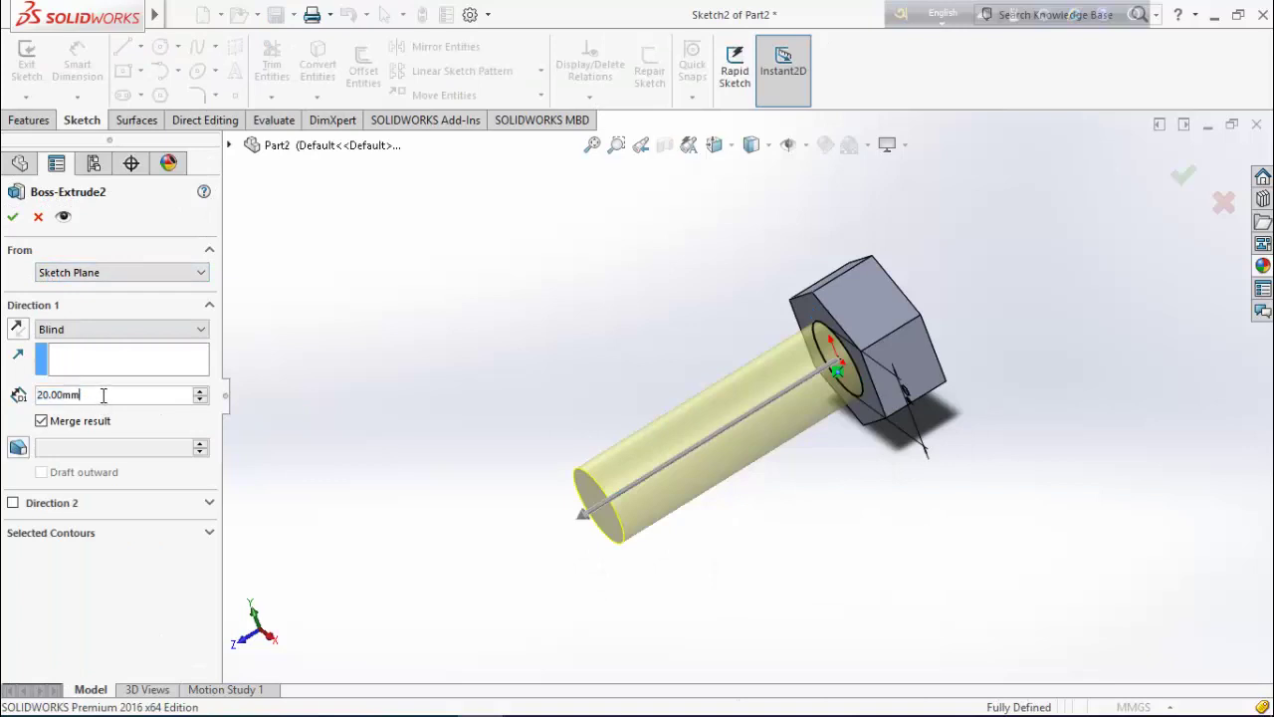
{"action": "type", "text": "25"}
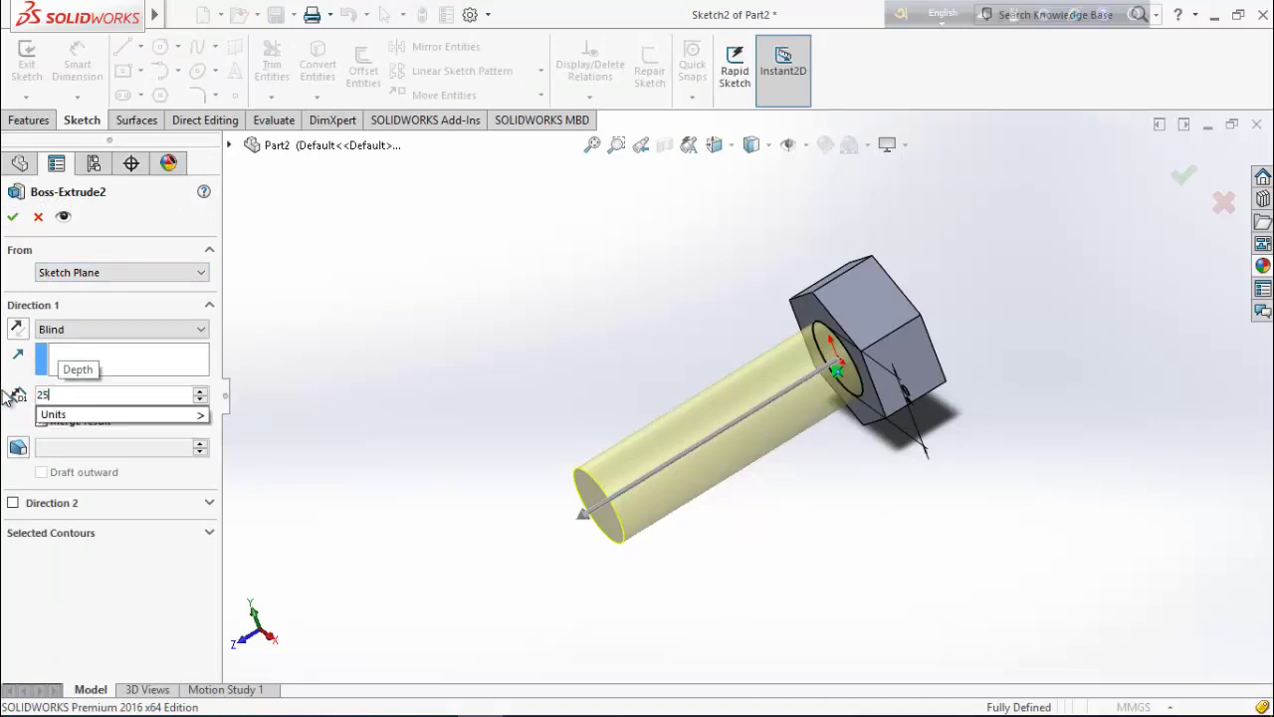
{"action": "key", "text": "Return"}
{"action": "left_click", "coordinate": [13, 216]}
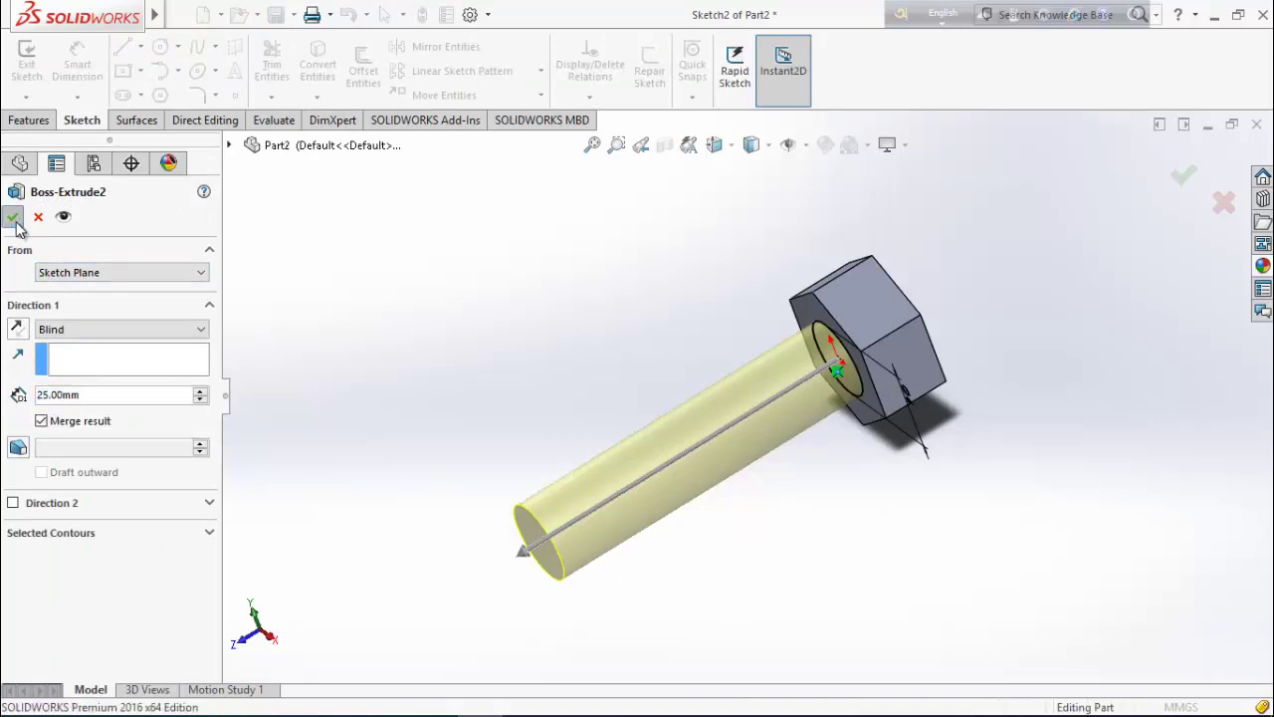
Mirror the head's drafted corner cut about the Front Plane
{"action": "middle_click_drag", "start_coordinate": [719, 450], "coordinate": [780, 495]}
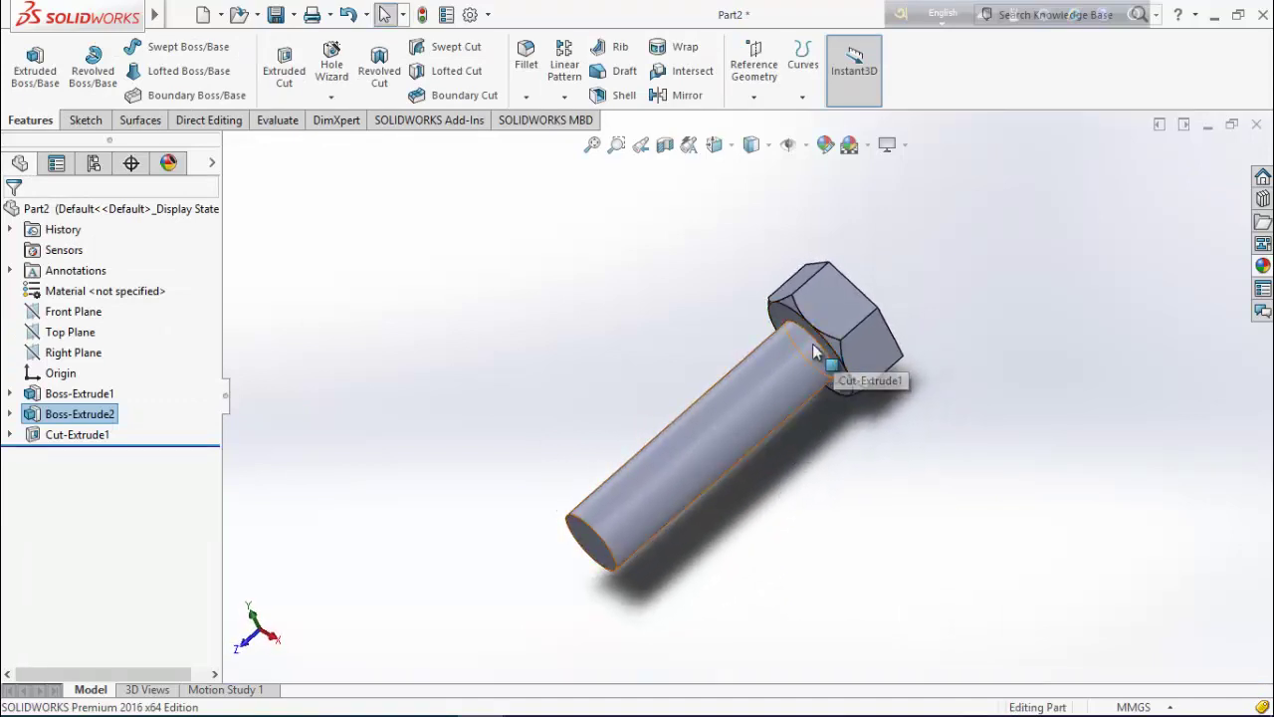
{"action": "left_click", "coordinate": [66, 438]}
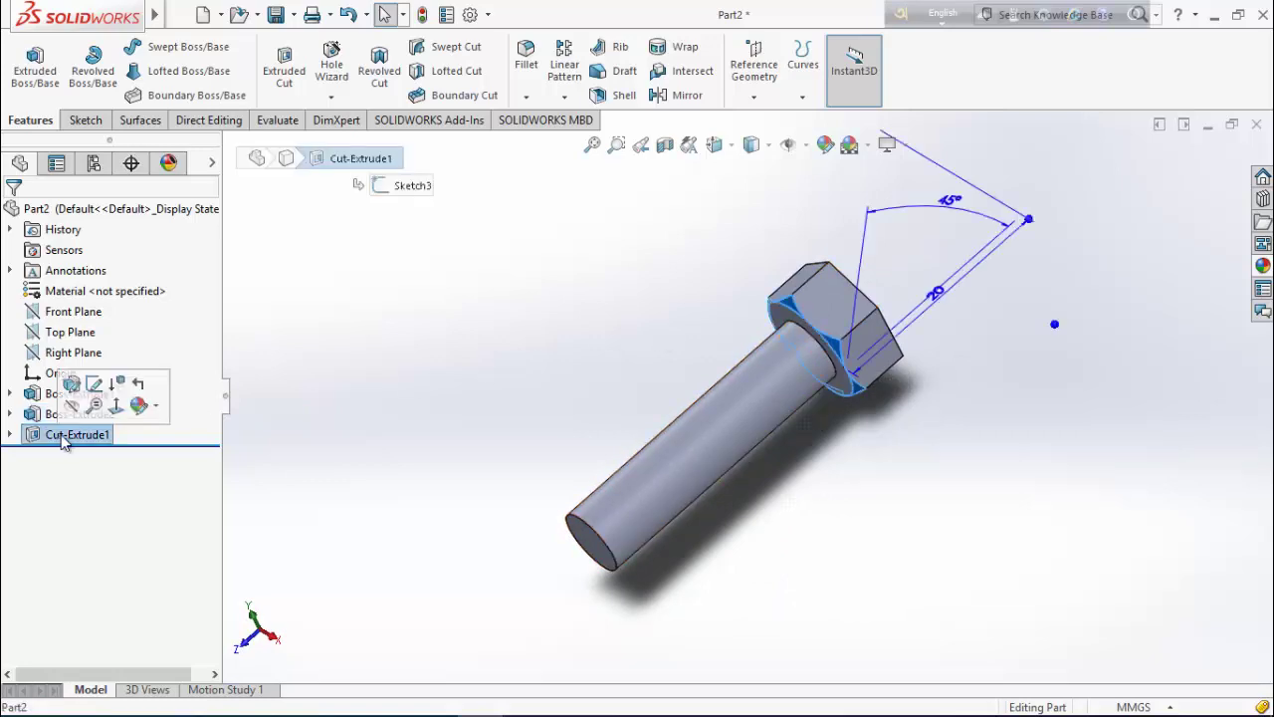
{"action": "left_click", "coordinate": [673, 94]}
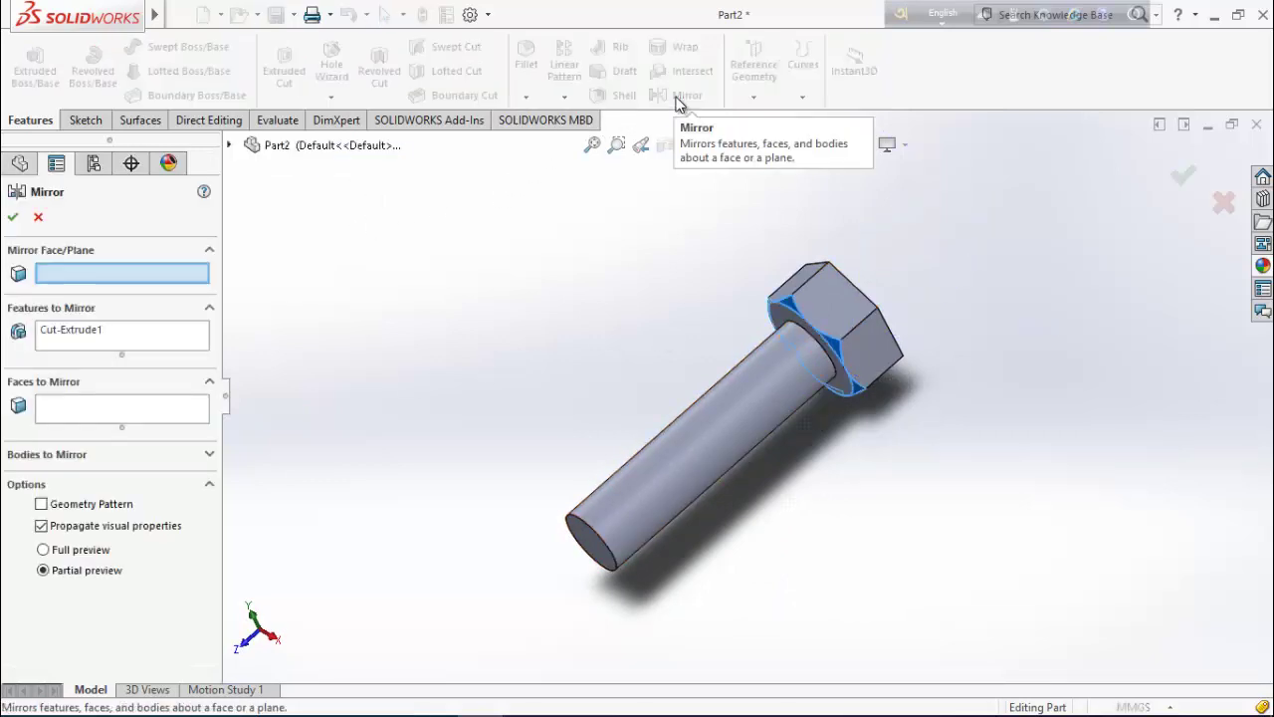
{"action": "left_click", "coordinate": [227, 145]}
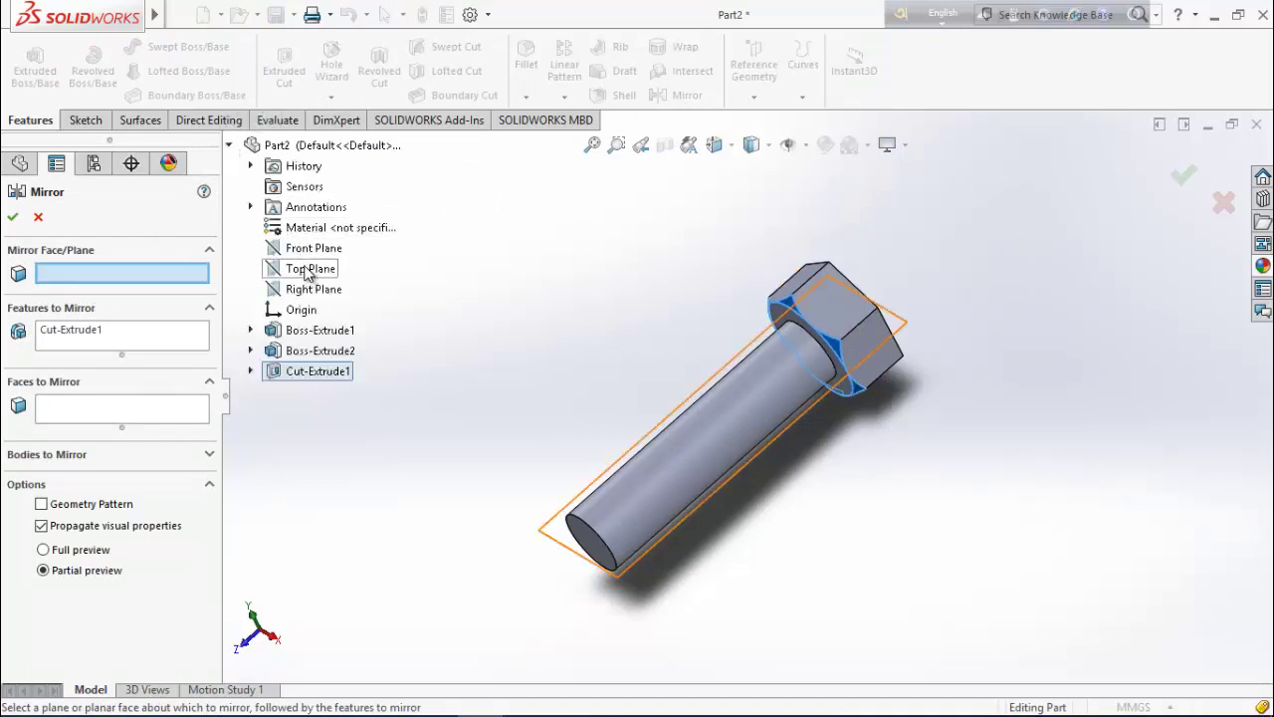
{"action": "left_click", "coordinate": [315, 249]}
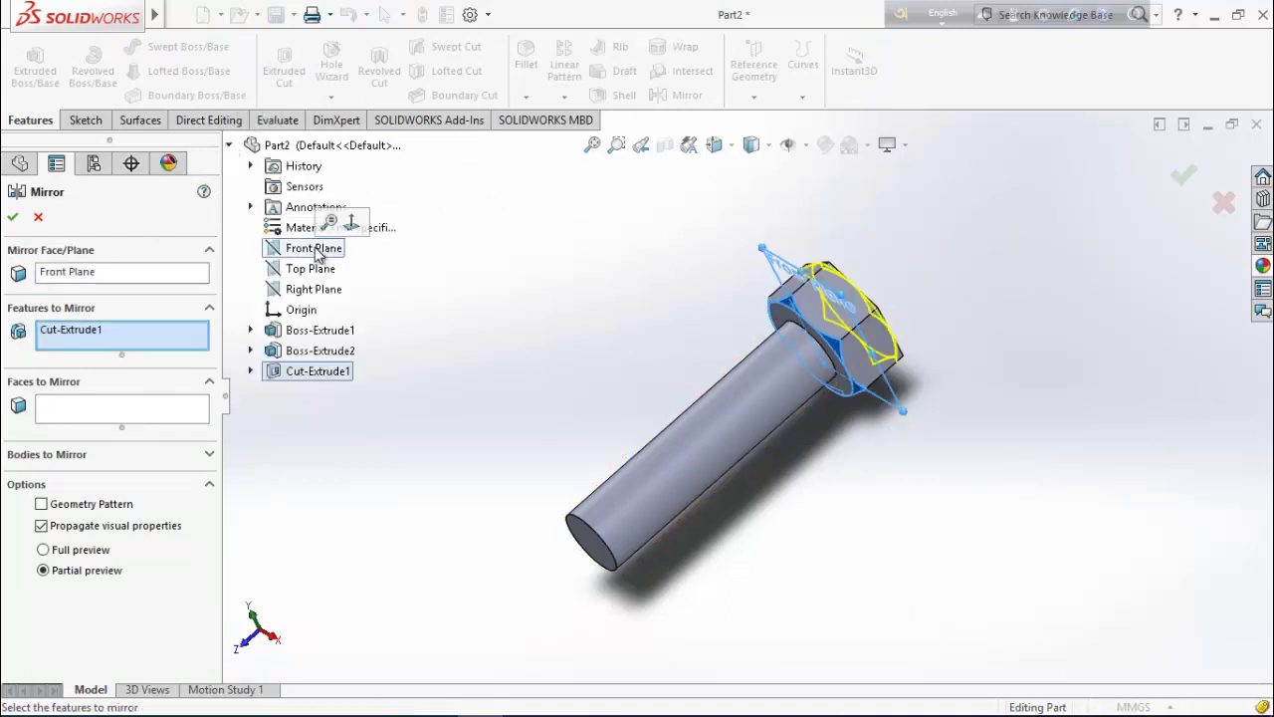
{"action": "left_click", "coordinate": [17, 217]}
Apply the polished steel appearance to the whole bolt
{"action": "middle_click_drag", "start_coordinate": [915, 538], "coordinate": [927, 390]}
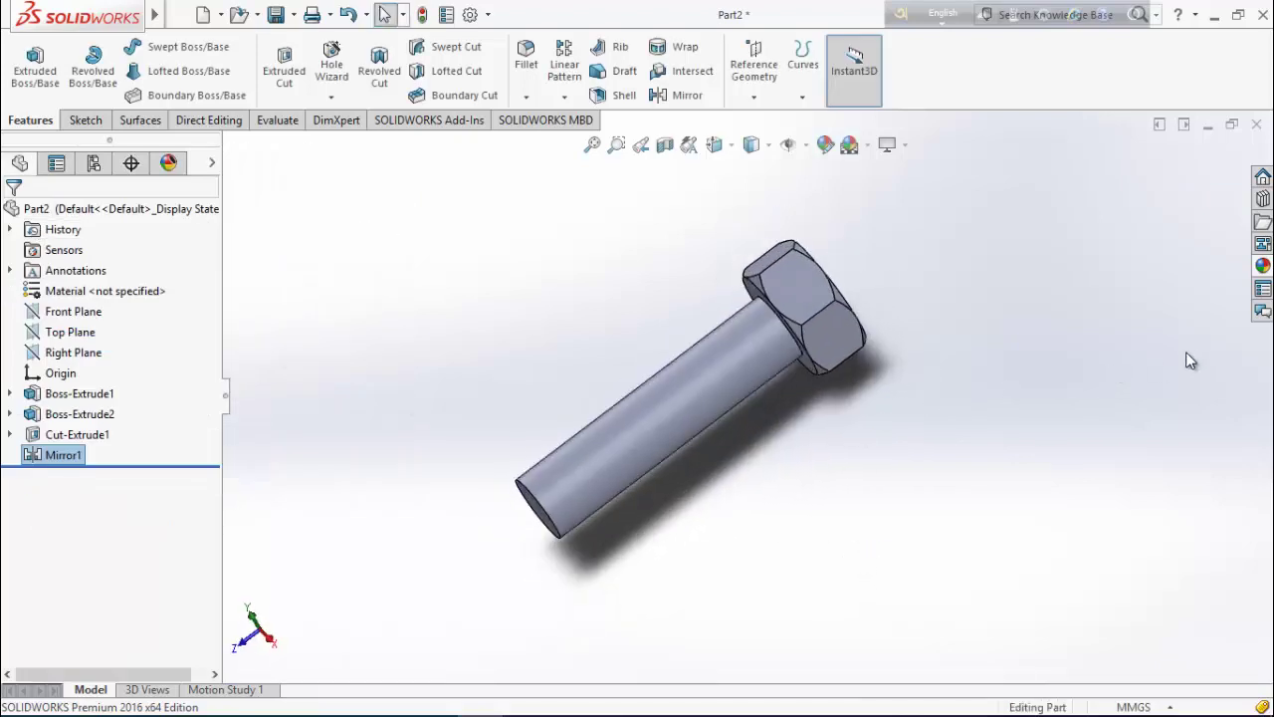
{"action": "left_click", "coordinate": [1264, 266]}
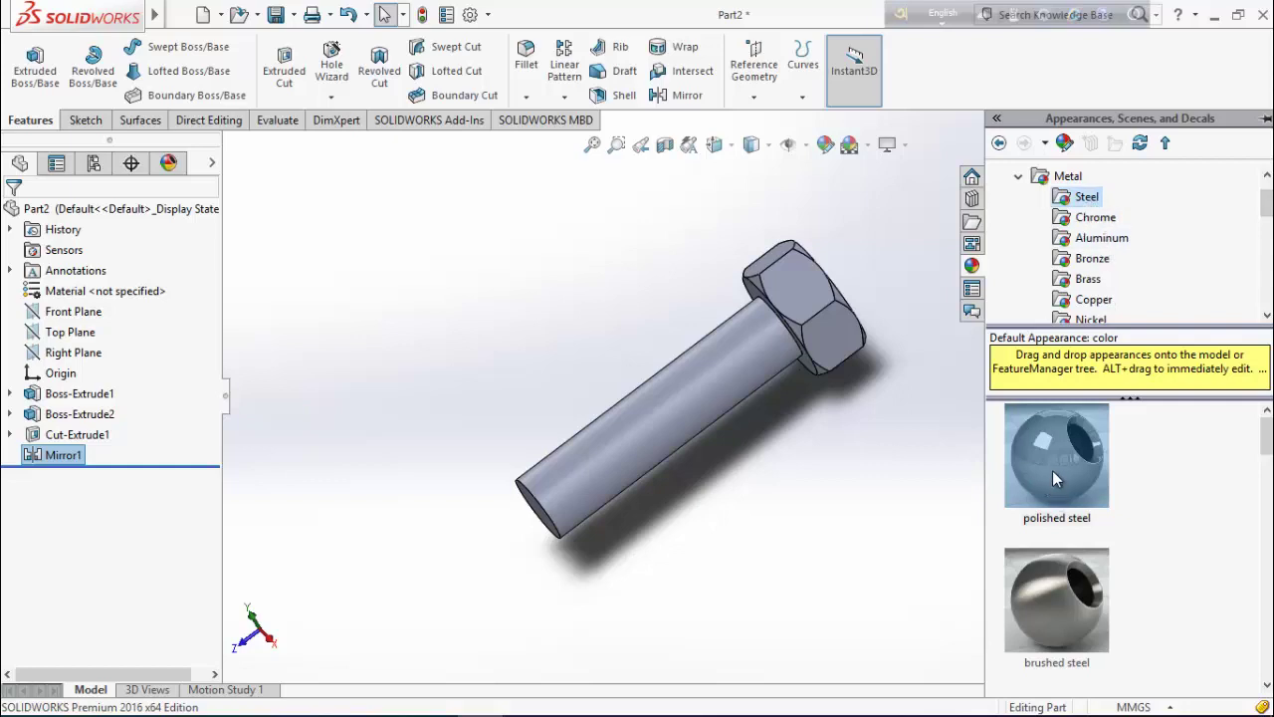
{"action": "left_click_drag", "start_coordinate": [1053, 470], "coordinate": [762, 443]}
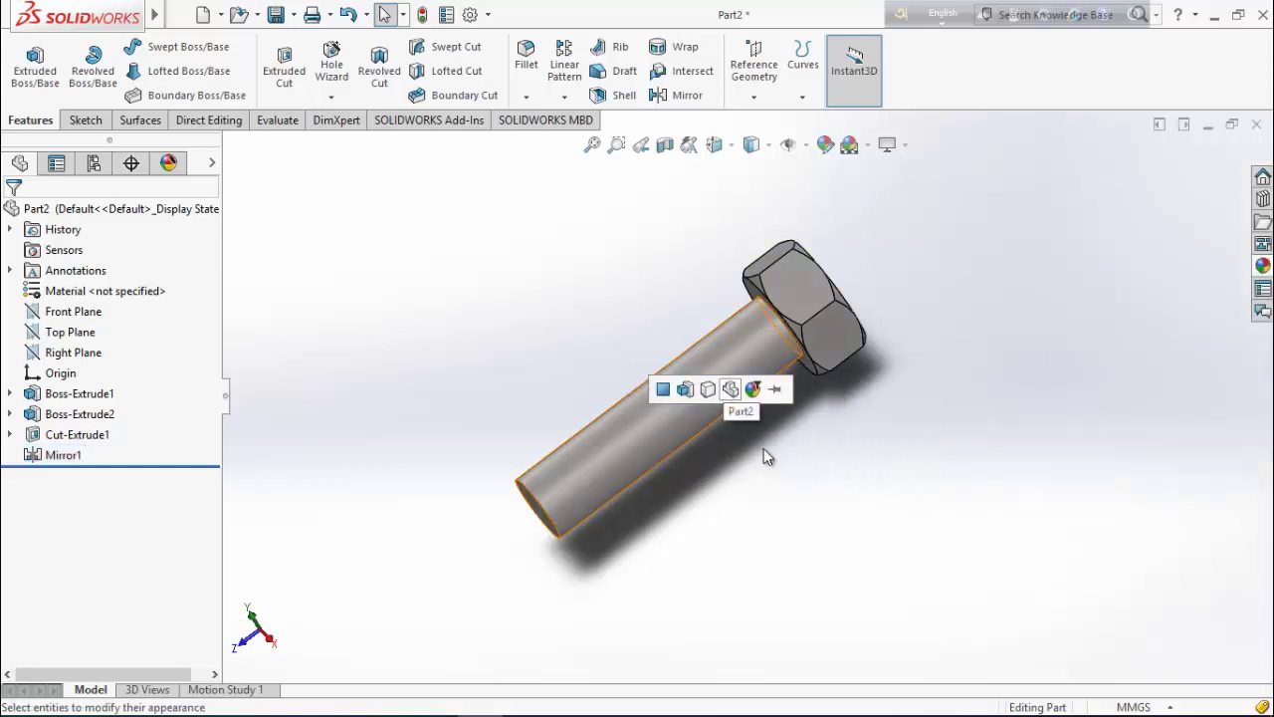
{"action": "left_click", "coordinate": [708, 391]}
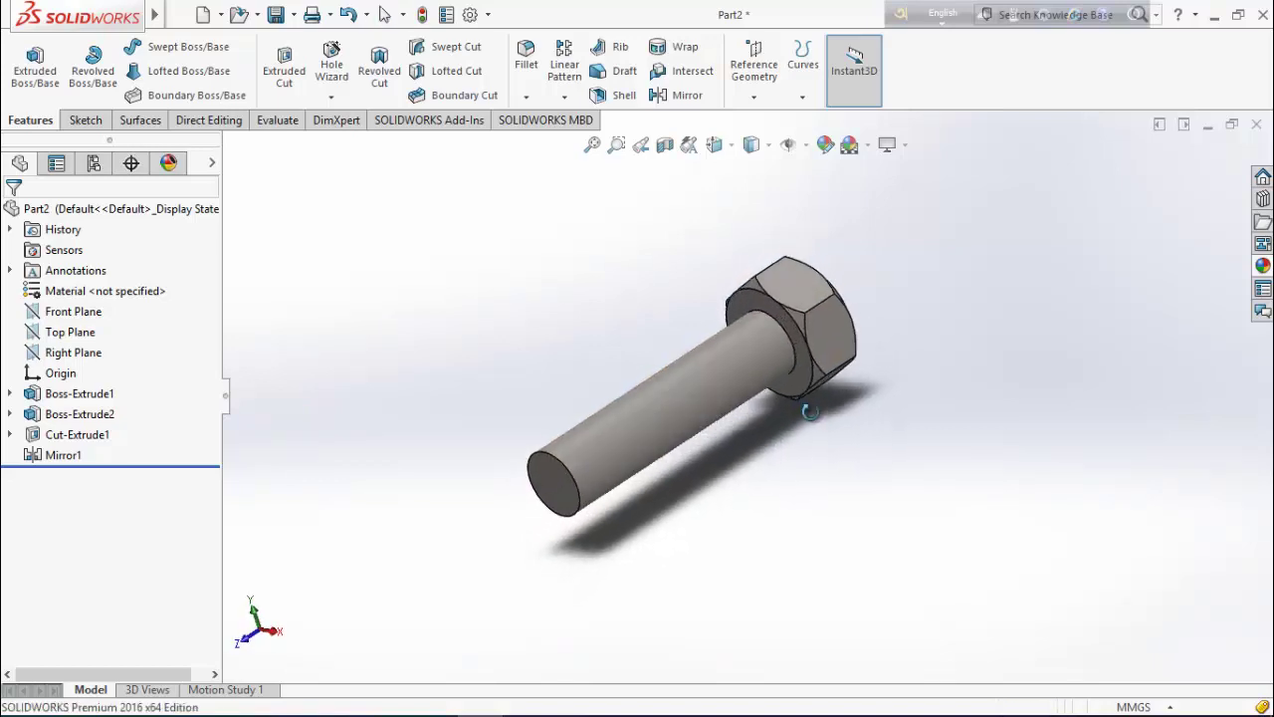
Start a Thread feature on the circular edge at the free end of the shank
{"action": "middle_click_drag", "start_coordinate": [809, 411], "coordinate": [811, 482]}
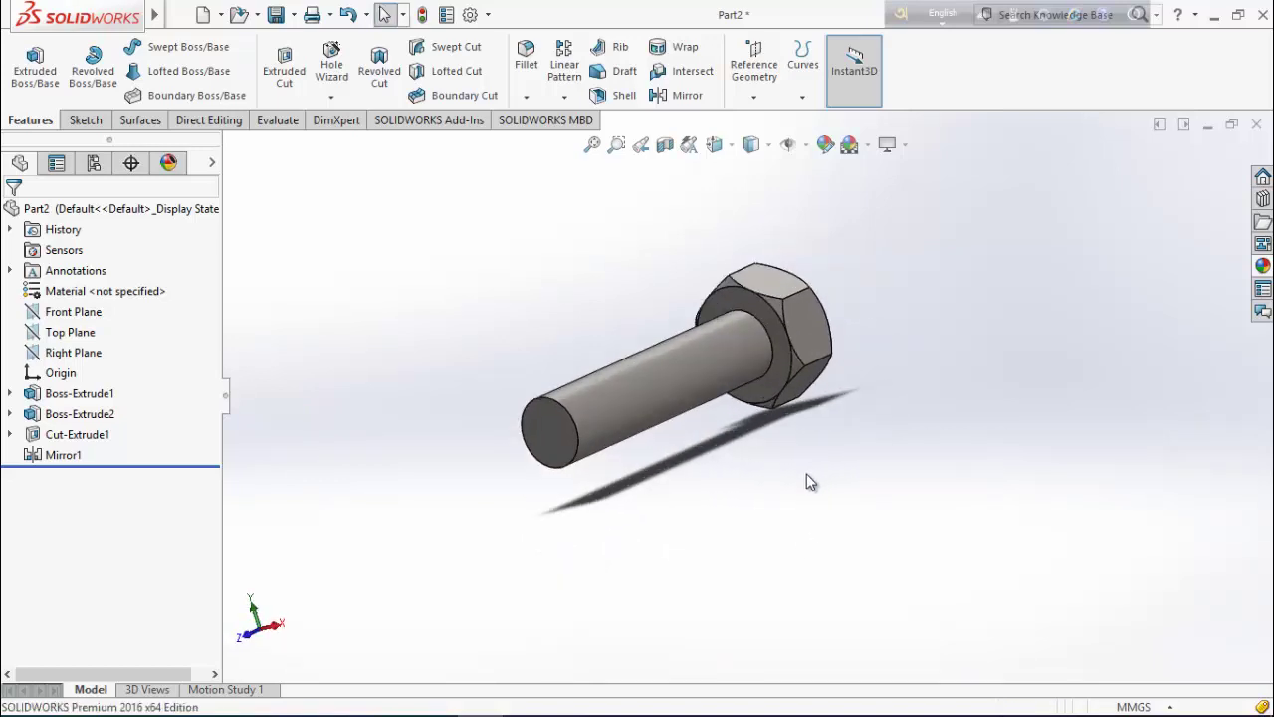
{"action": "middle_click_drag", "start_coordinate": [734, 469], "coordinate": [735, 468]}
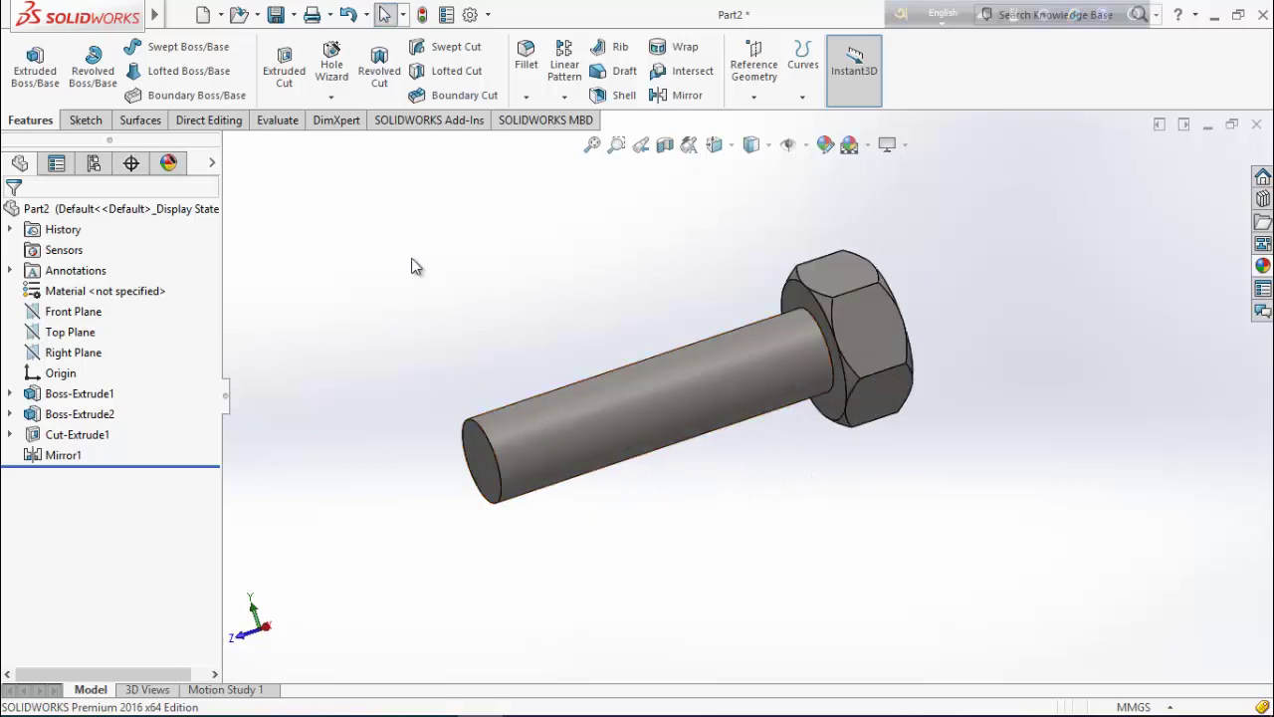
{"action": "left_click", "coordinate": [332, 96]}
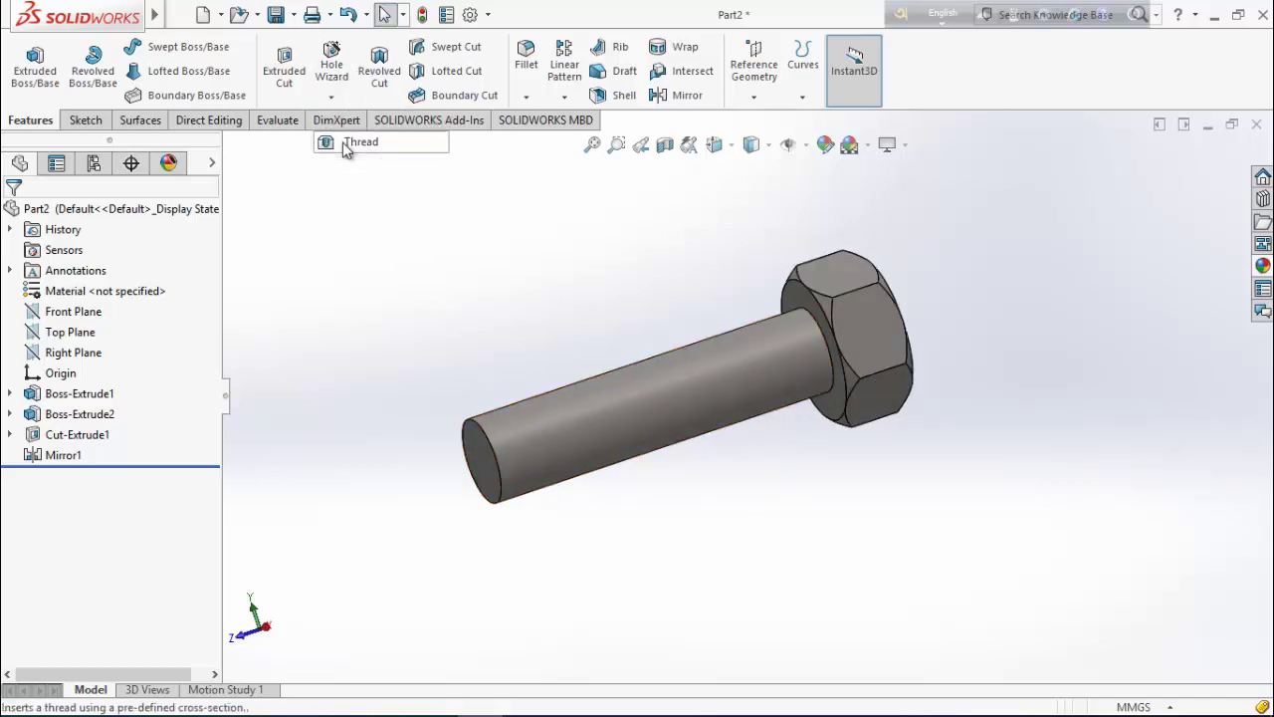
{"action": "left_click", "coordinate": [343, 142]}
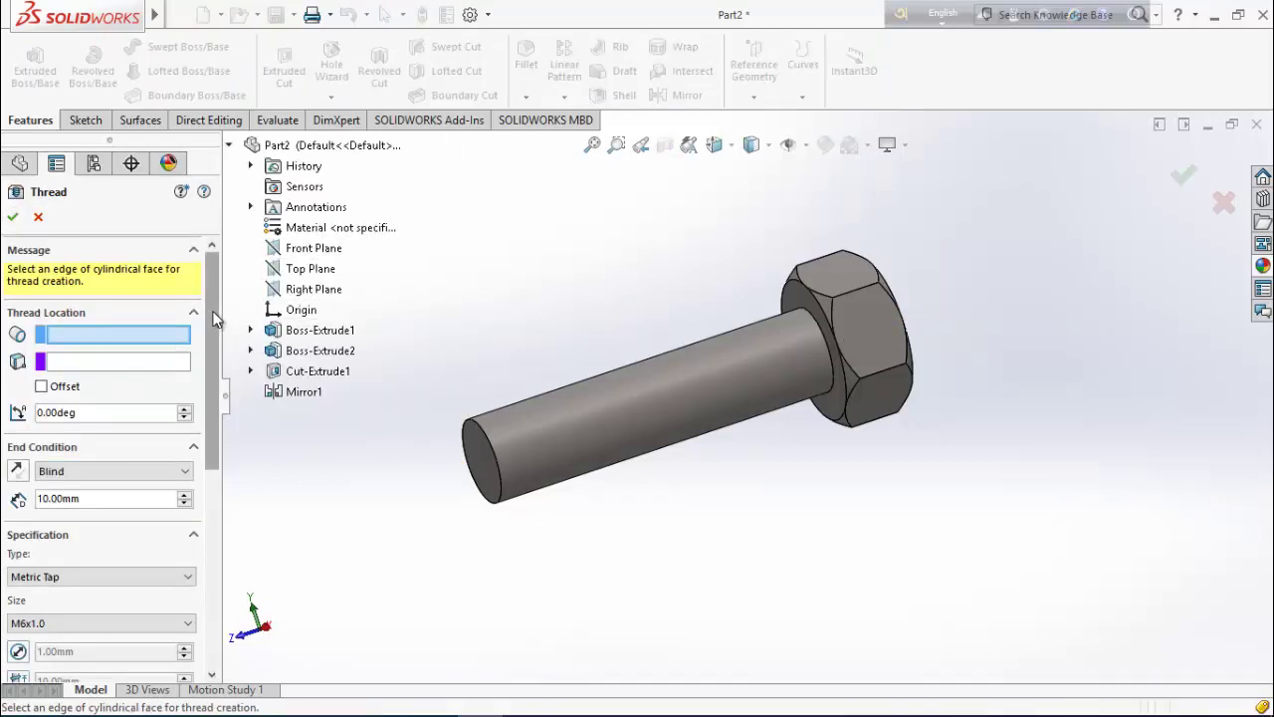
{"action": "scroll", "coordinate": [126, 327], "scroll_direction": "down", "scroll_amount": 1}
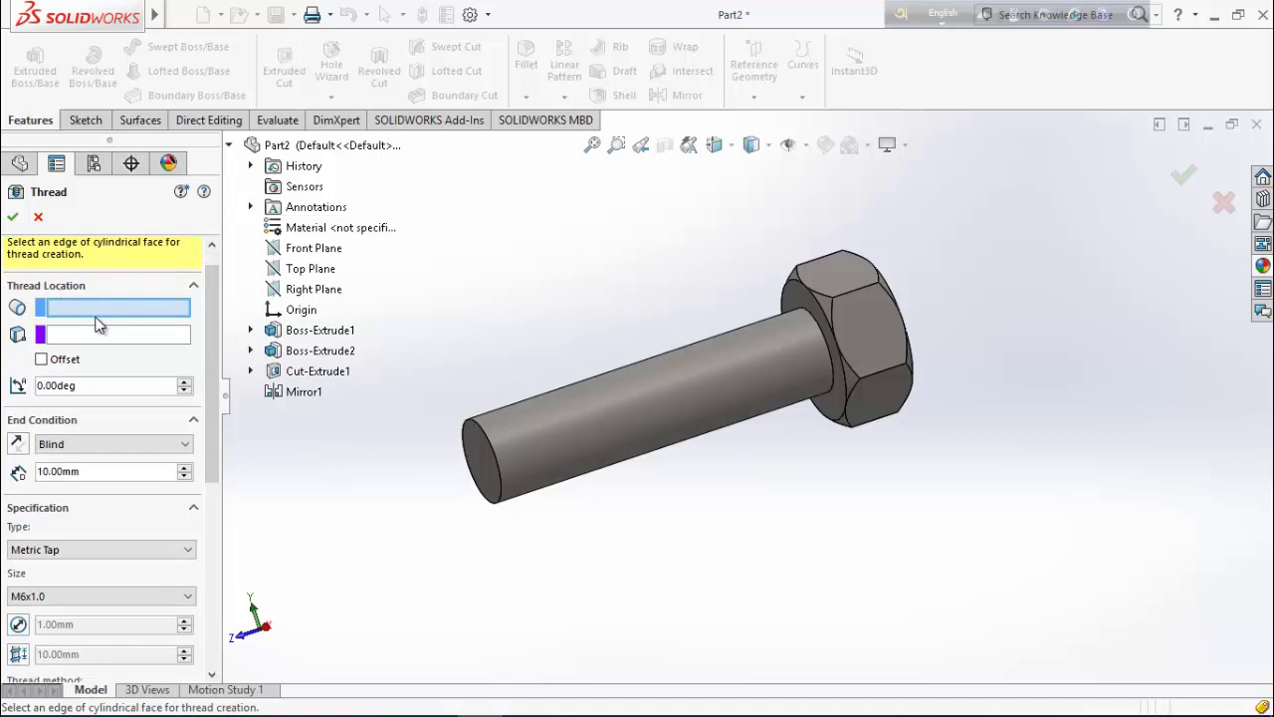
{"action": "middle_click_drag", "start_coordinate": [449, 575], "coordinate": [511, 480]}
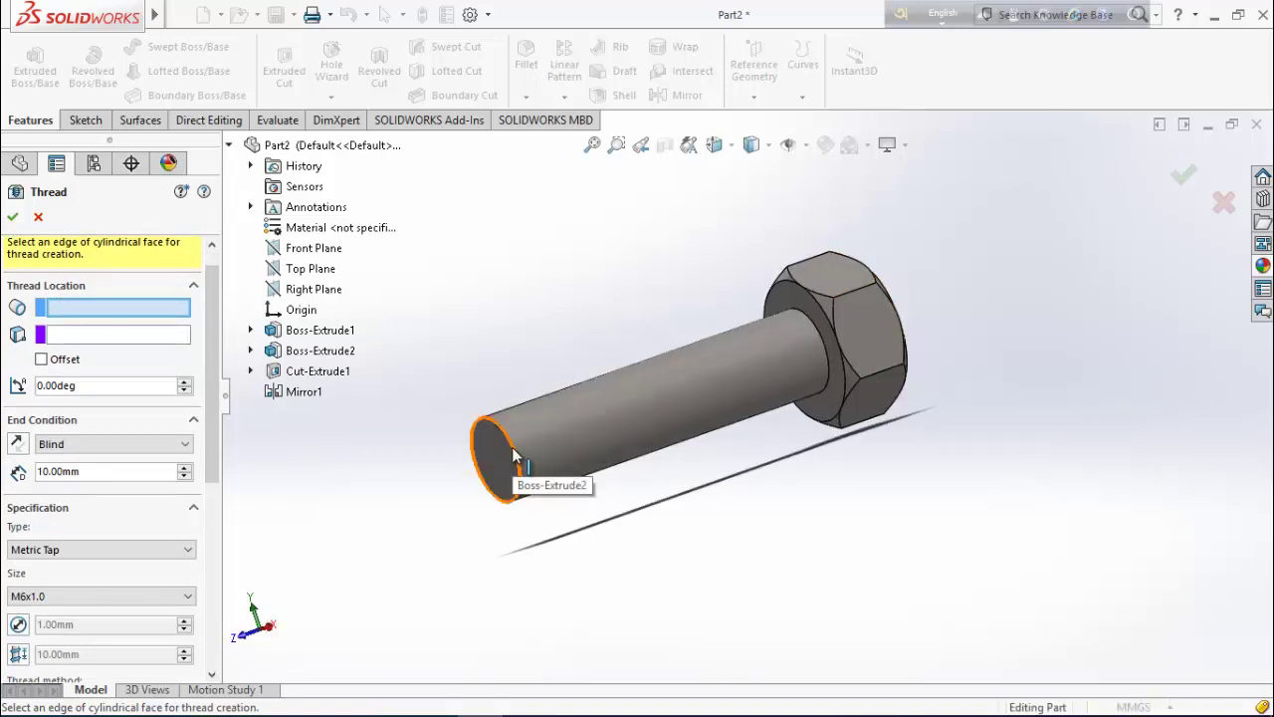
{"action": "left_click", "coordinate": [511, 450]}
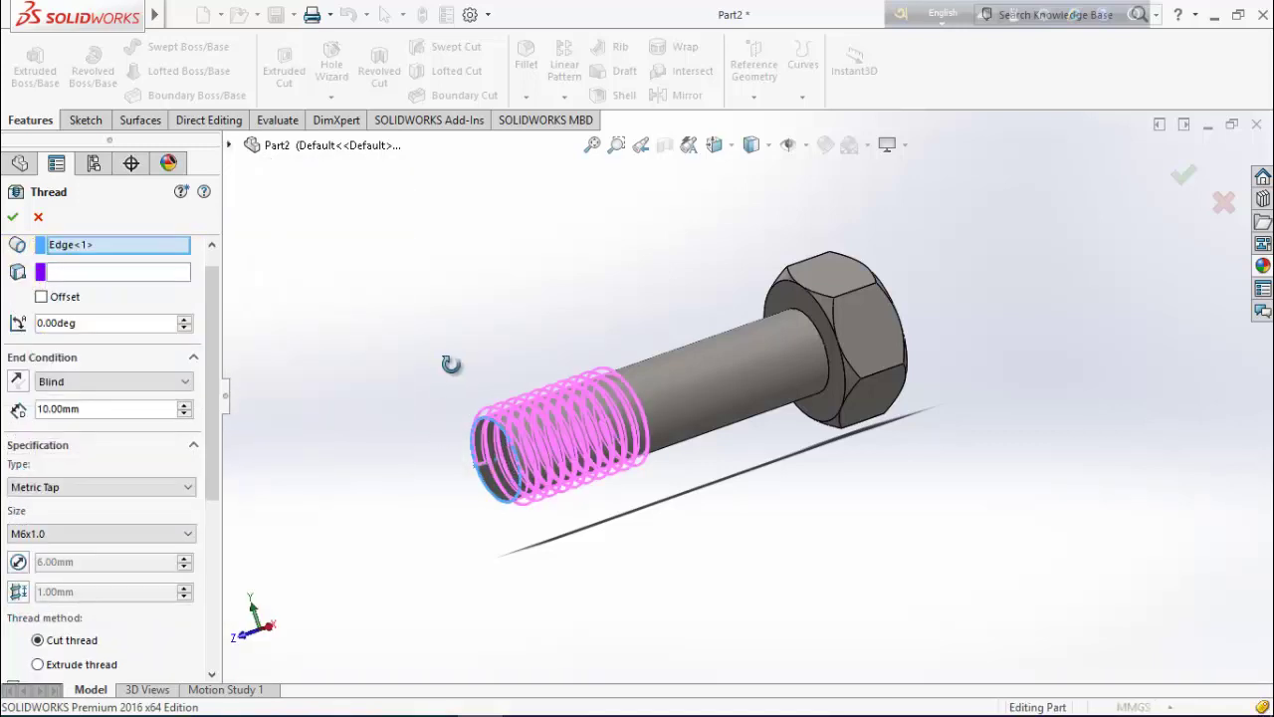
{"action": "middle_click_drag", "start_coordinate": [450, 365], "coordinate": [438, 376]}
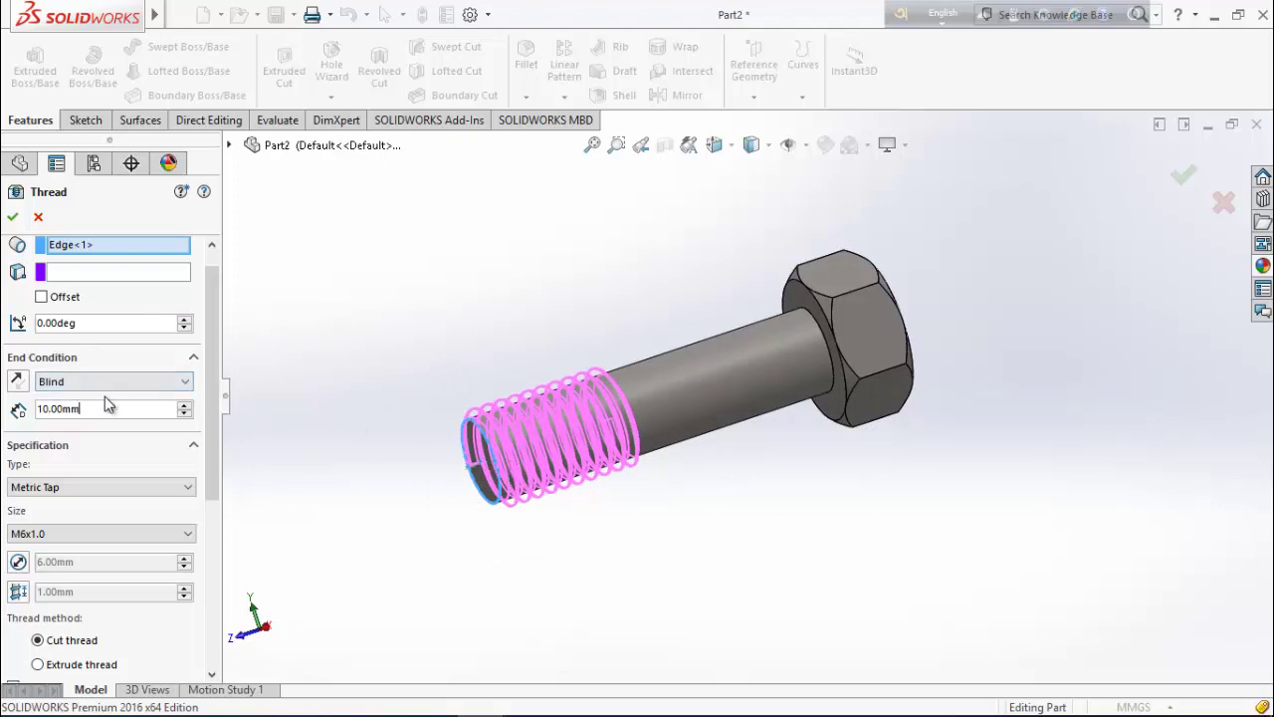
Try a Blind thread depth of 30 mm
{"action": "left_click", "coordinate": [76, 383]}
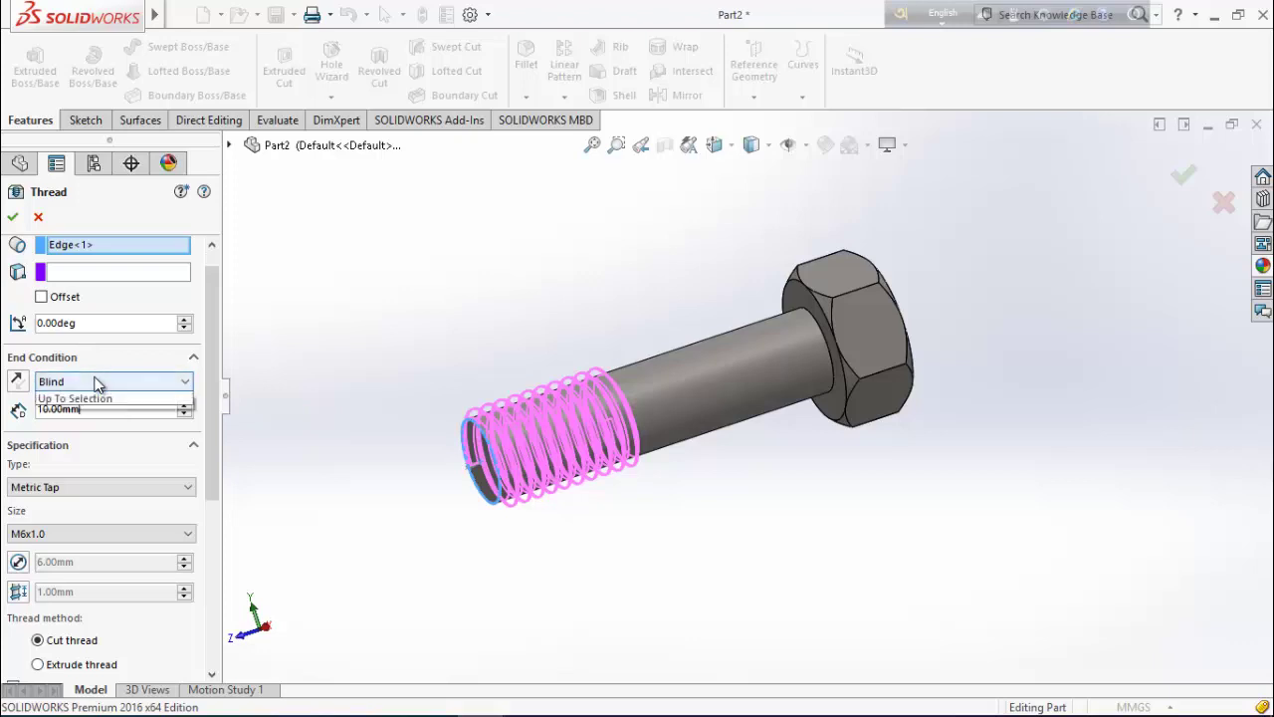
{"action": "left_click", "coordinate": [70, 400]}
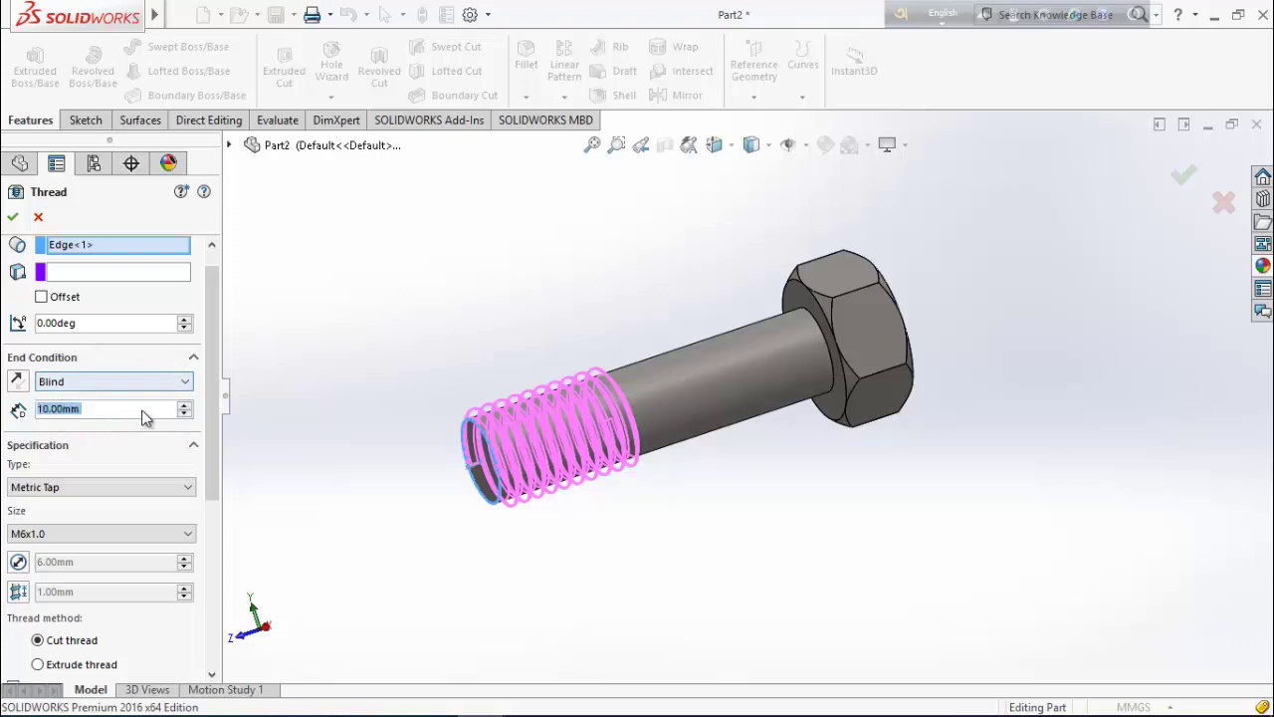
{"action": "left_click", "coordinate": [186, 405]}
{"action": "left_click", "coordinate": [187, 406]}
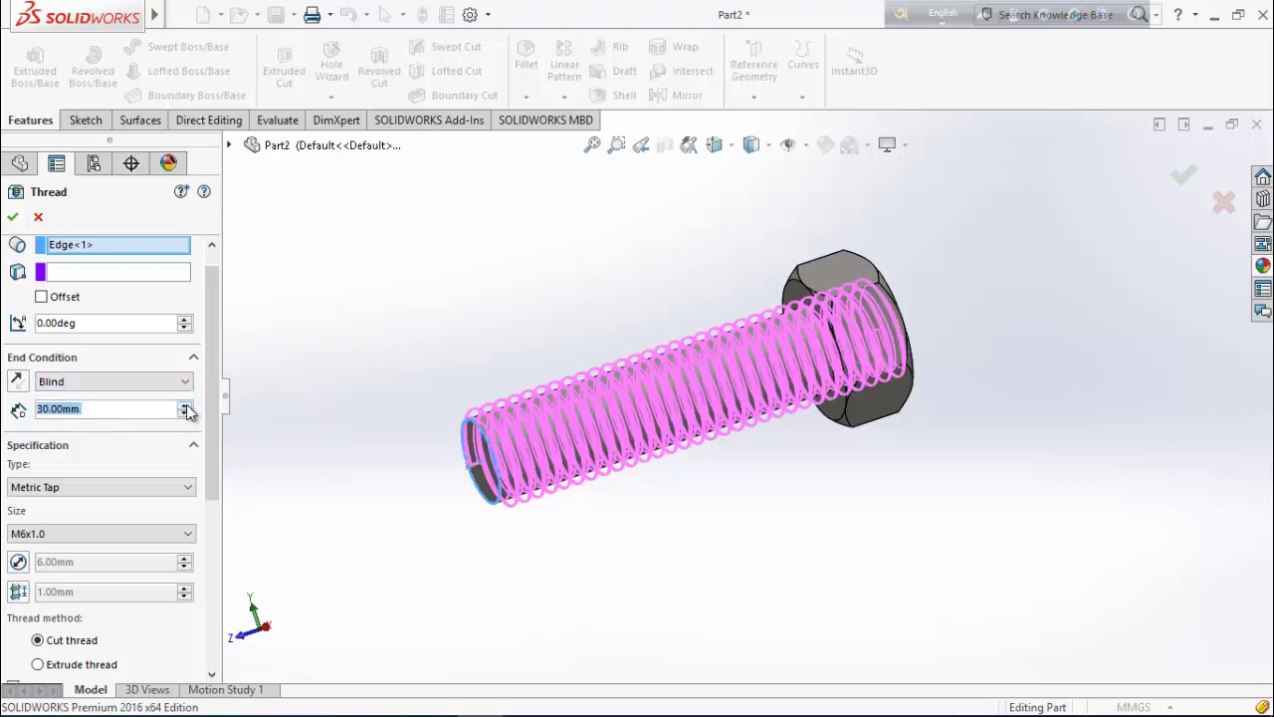
{"action": "left_click", "coordinate": [185, 405]}
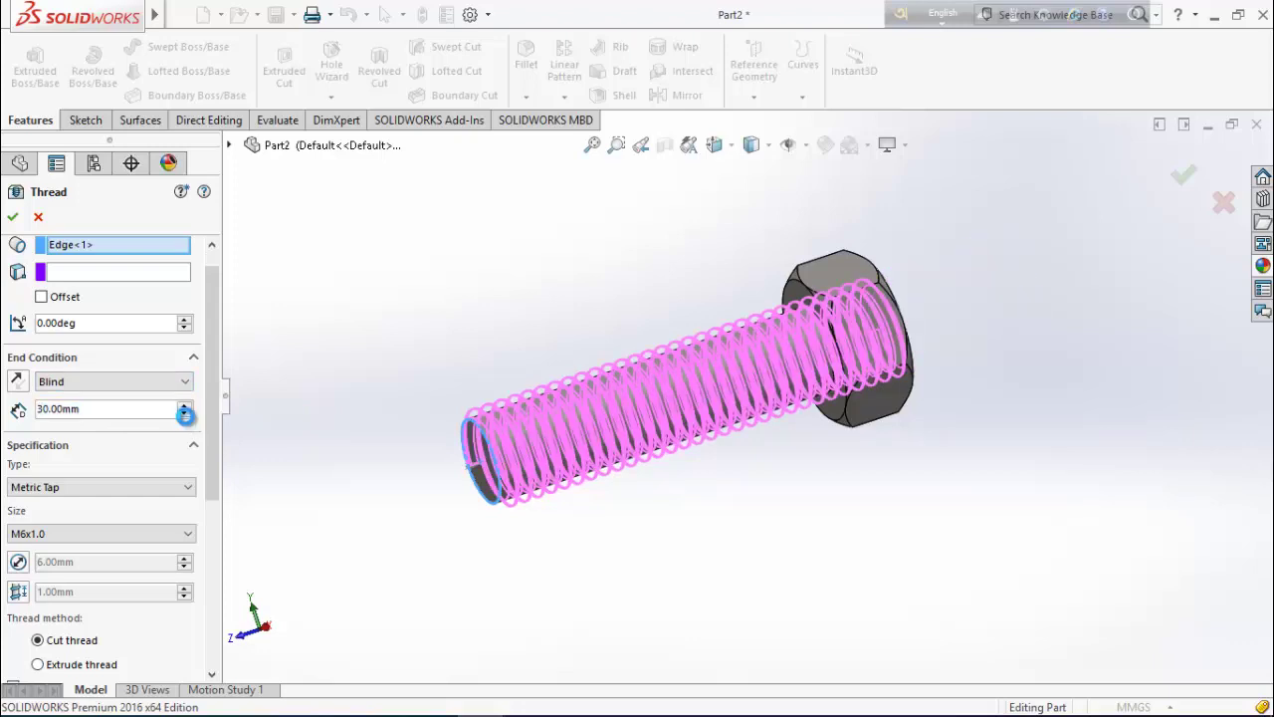
{"action": "left_click", "coordinate": [185, 415]}
{"action": "left_click", "coordinate": [185, 415]}
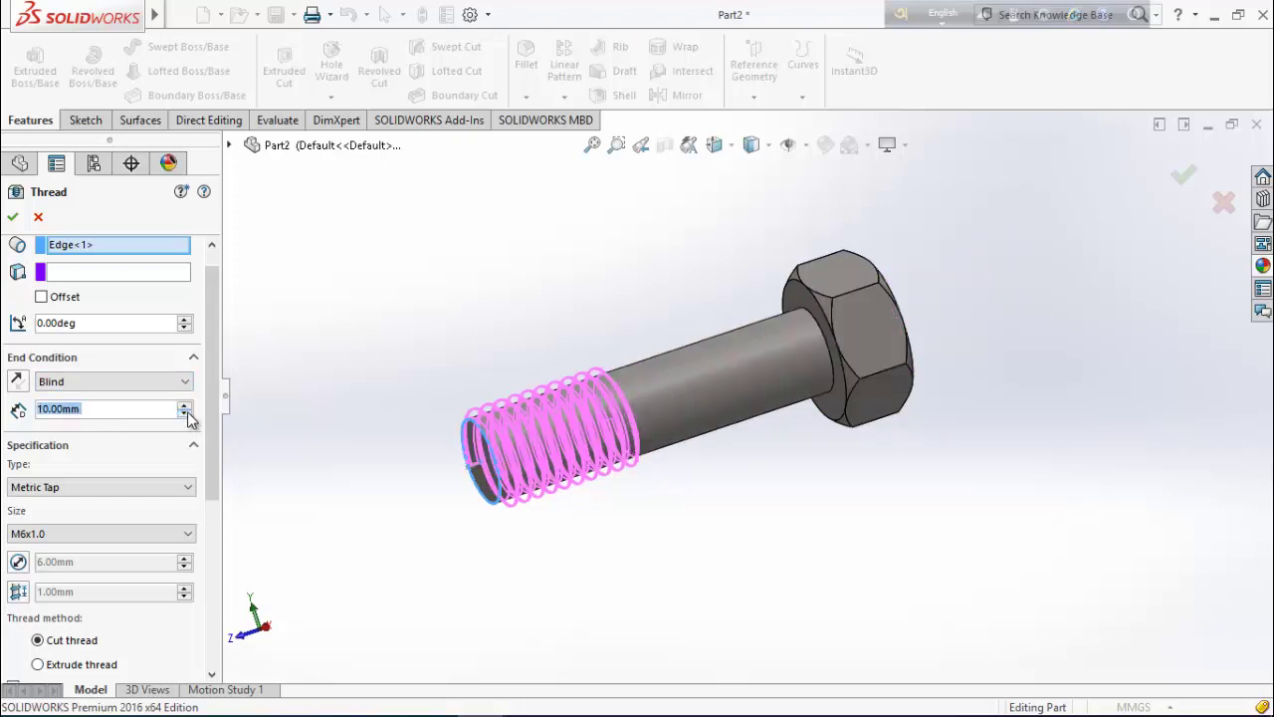
Set the thread's end condition to Up To Selection, ending at the underside face of the bolt head
{"action": "left_click", "coordinate": [132, 383]}
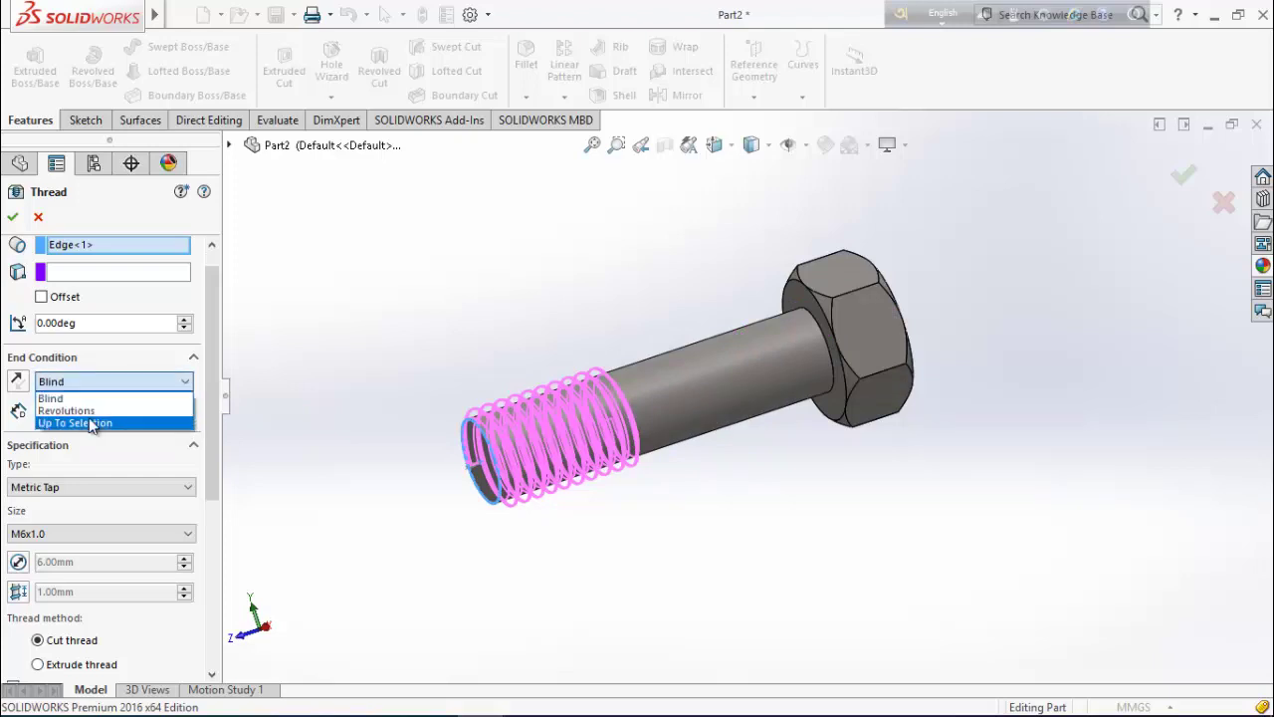
{"action": "left_click", "coordinate": [86, 424]}
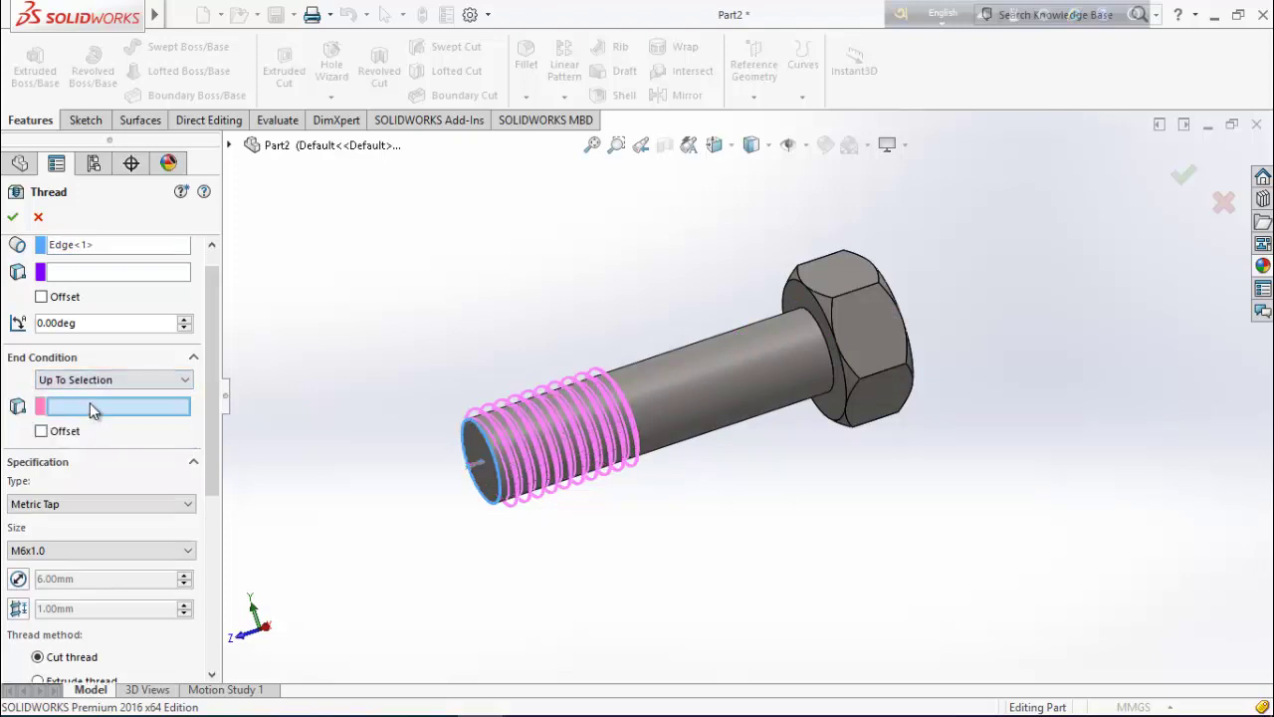
{"action": "middle_click_drag", "start_coordinate": [284, 461], "coordinate": [775, 435]}
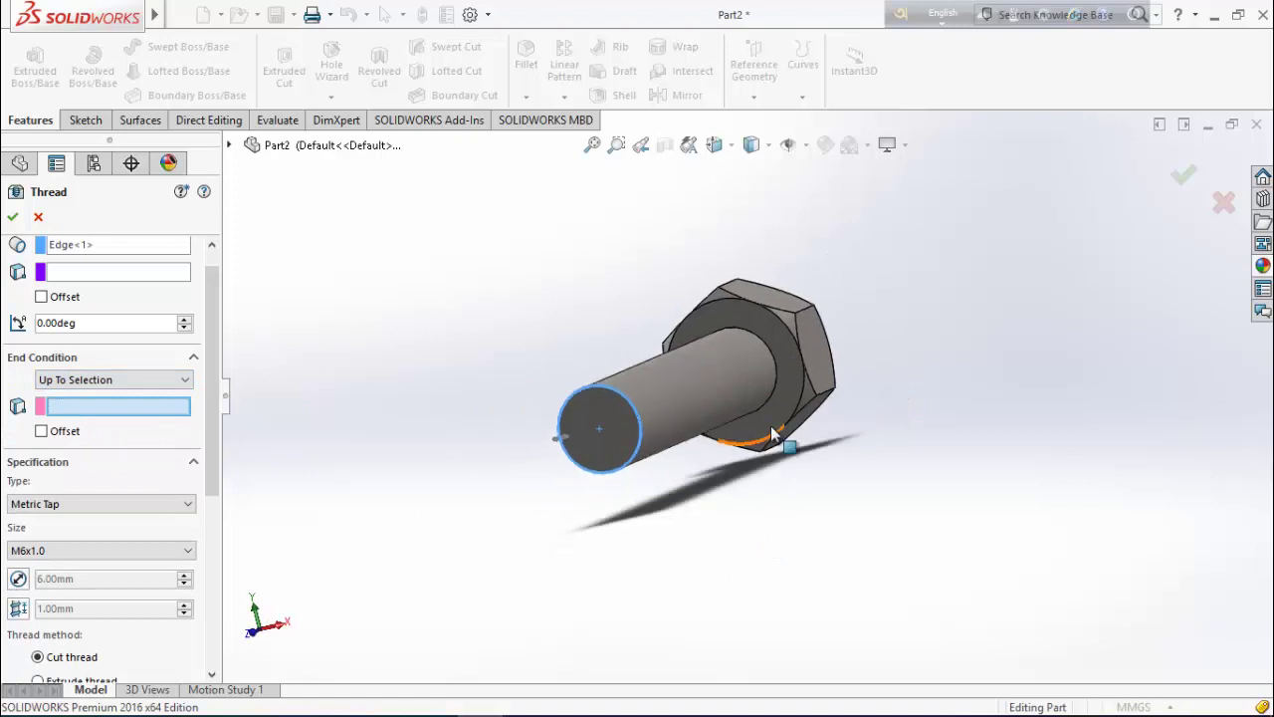
{"action": "left_click", "coordinate": [786, 366]}
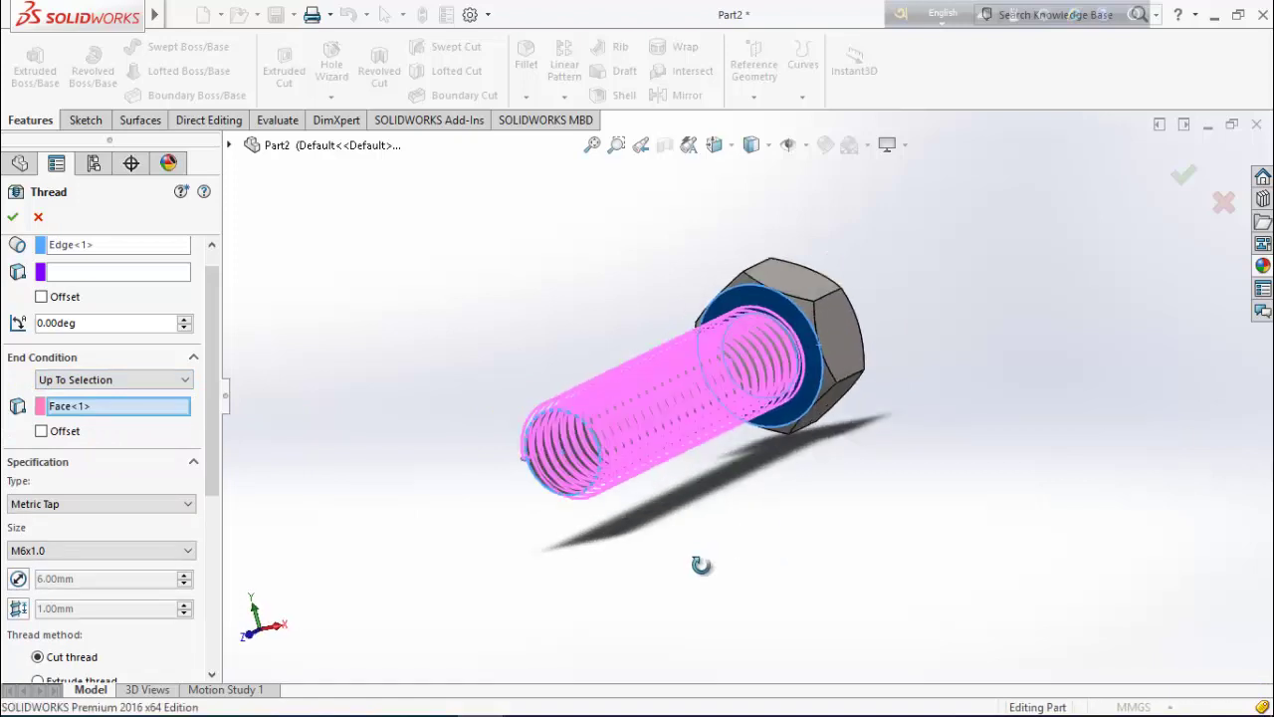
{"action": "middle_click_drag", "start_coordinate": [701, 565], "coordinate": [671, 583]}
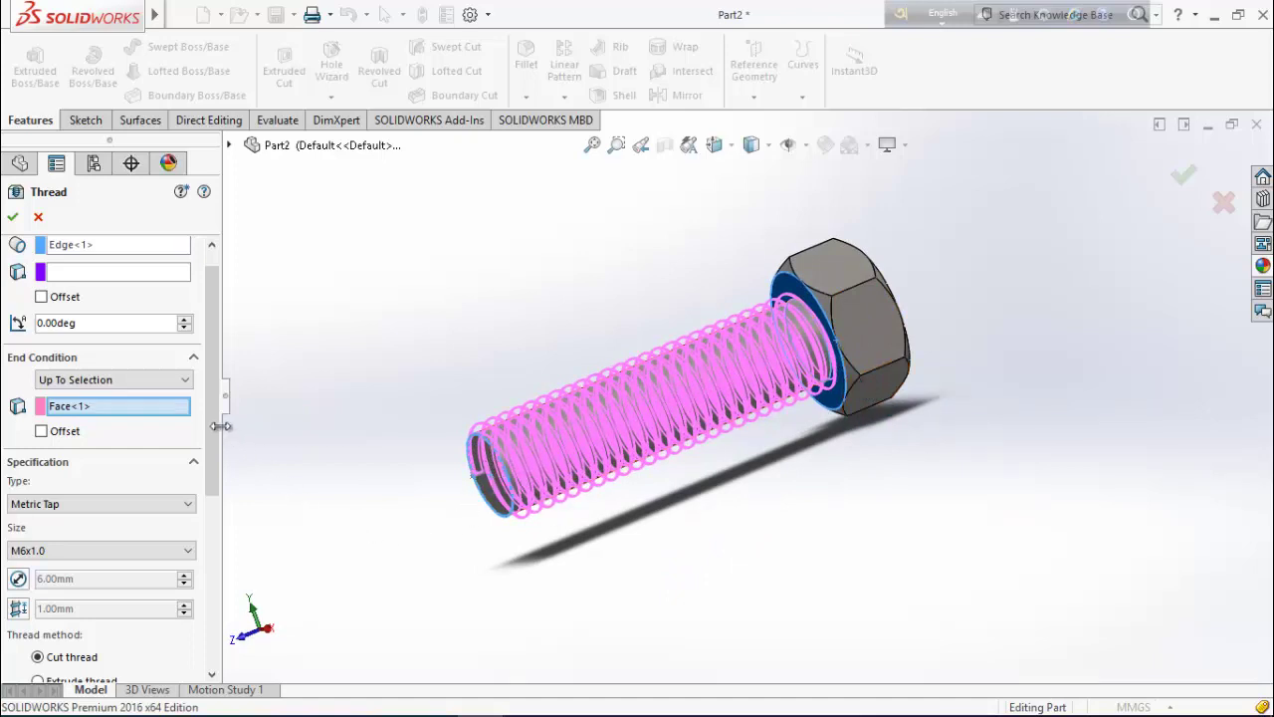
Specify the thread as Metric Tap type with size M6x1.0
{"action": "scroll", "coordinate": [210, 418], "scroll_direction": "down", "scroll_amount": 3}
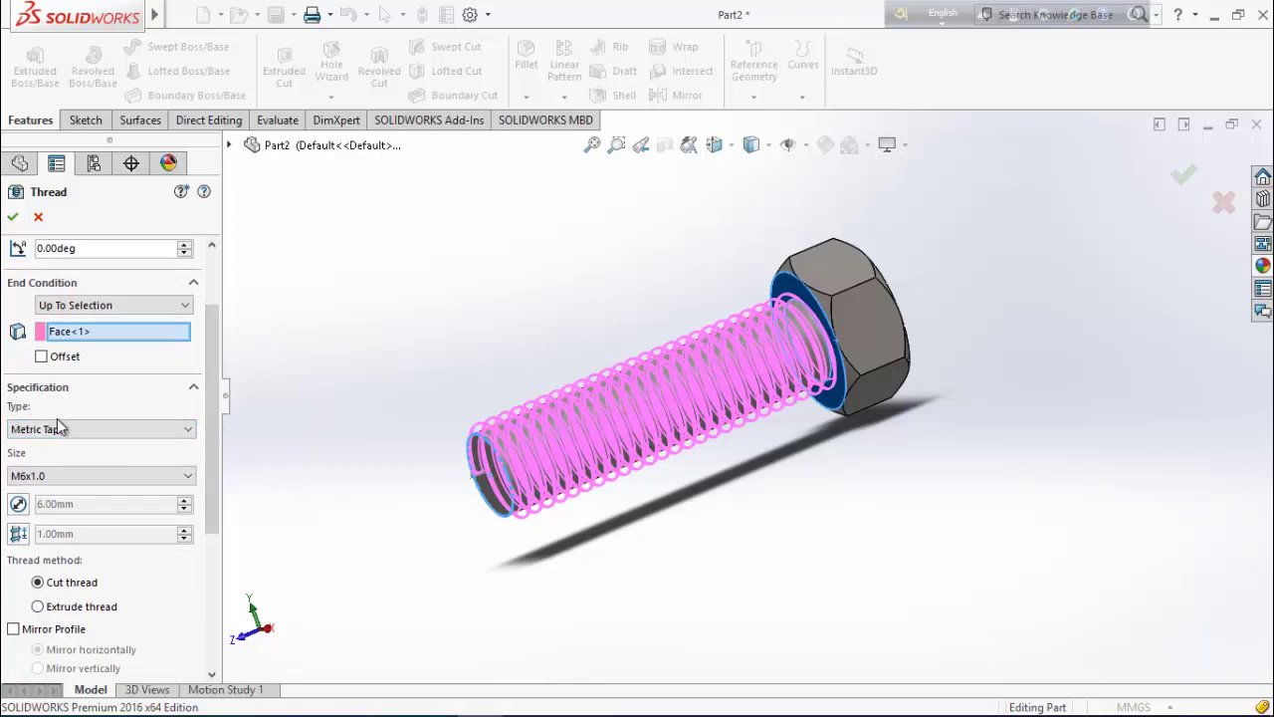
{"action": "left_click", "coordinate": [97, 429]}
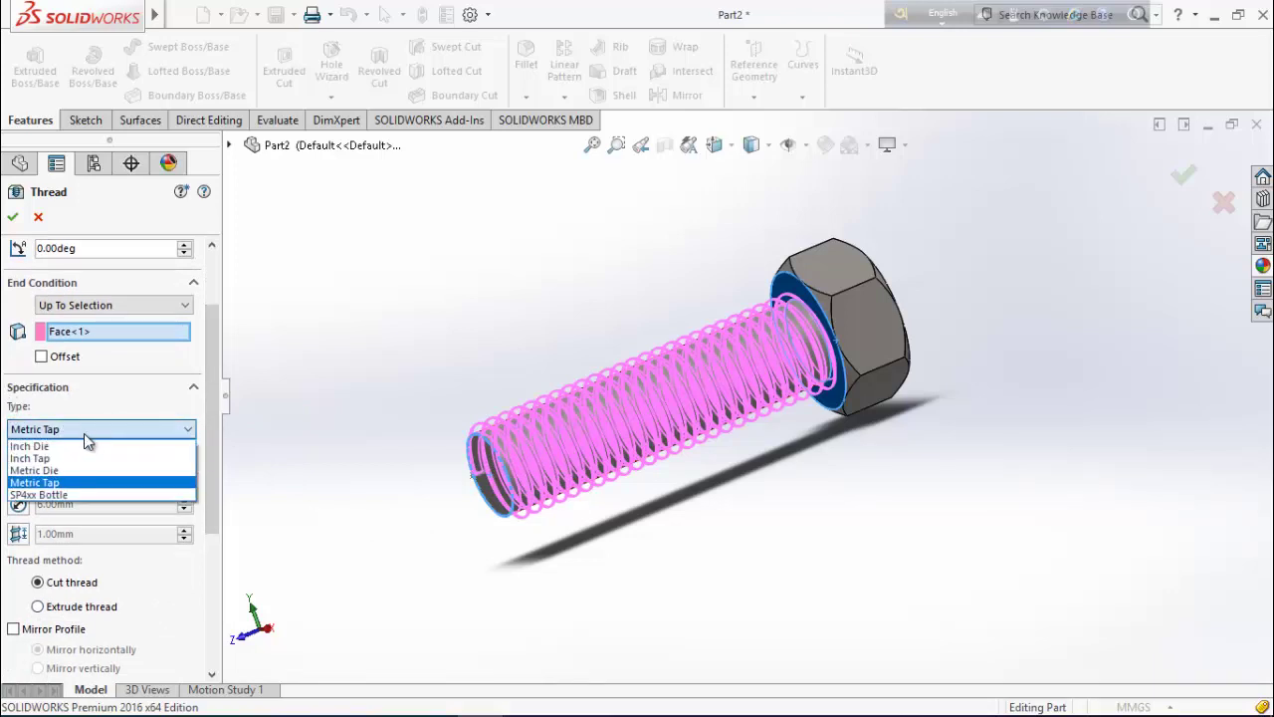
{"action": "left_click", "coordinate": [57, 481]}
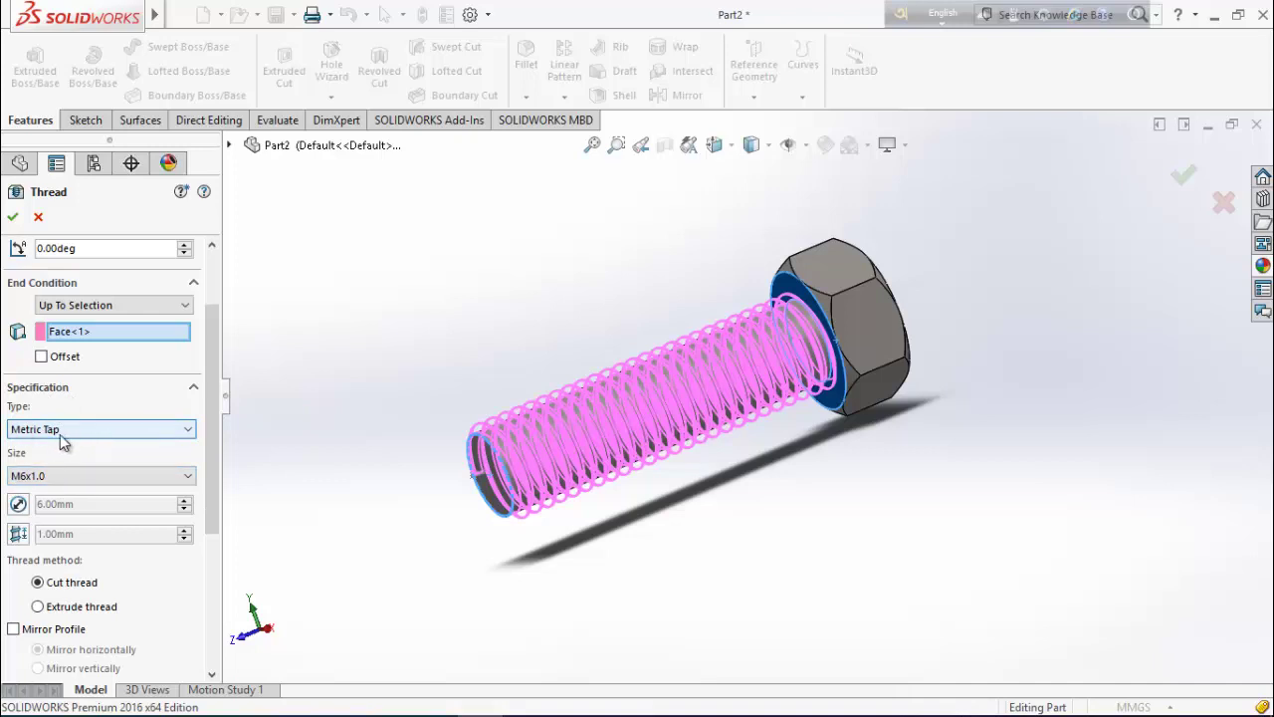
{"action": "scroll", "coordinate": [100, 408], "scroll_direction": "down", "scroll_amount": 2}
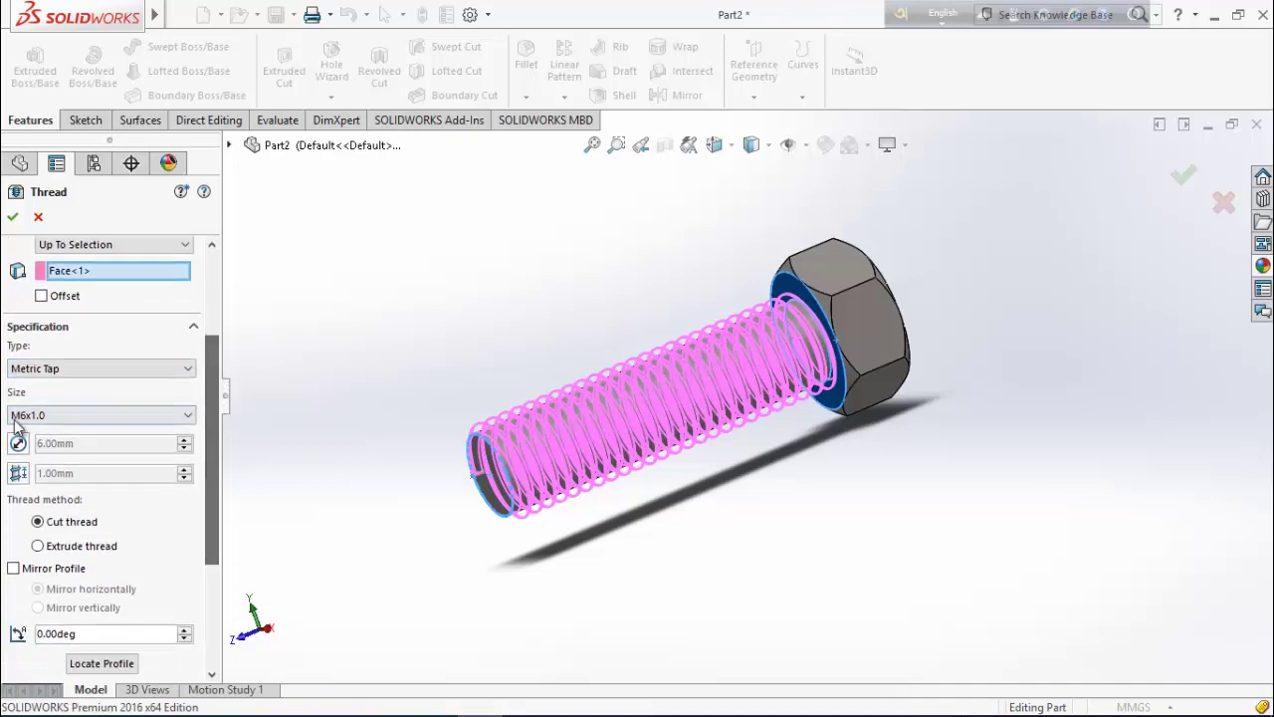
{"action": "left_click", "coordinate": [50, 418]}
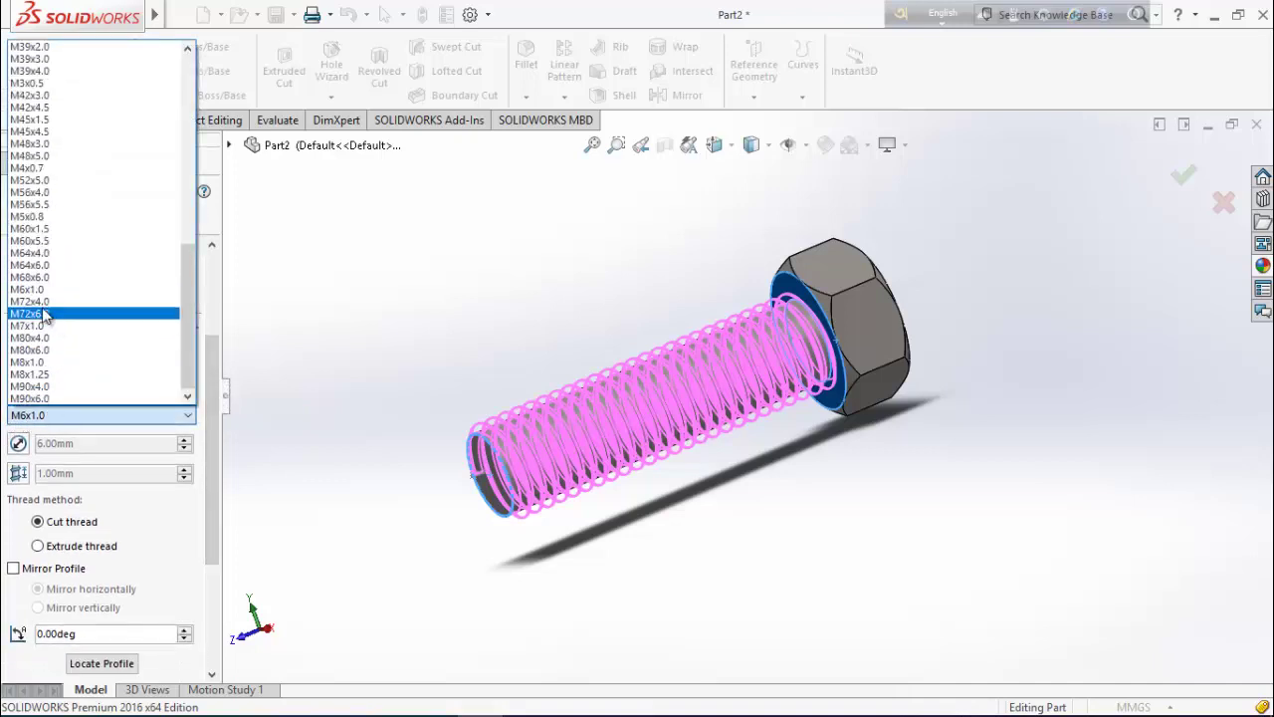
{"action": "left_click", "coordinate": [42, 297]}
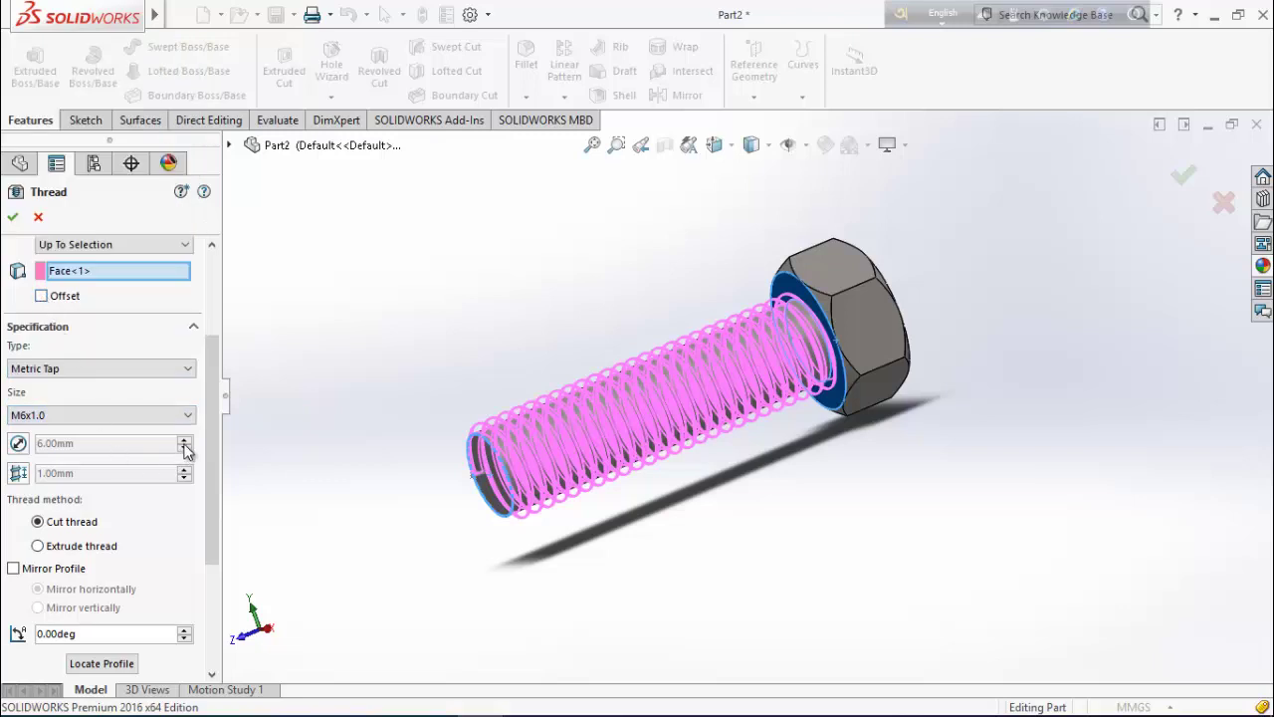
Switch the thread method to Extrude thread and create the thread along the shank
{"action": "left_click_drag", "start_coordinate": [212, 403], "coordinate": [209, 439]}
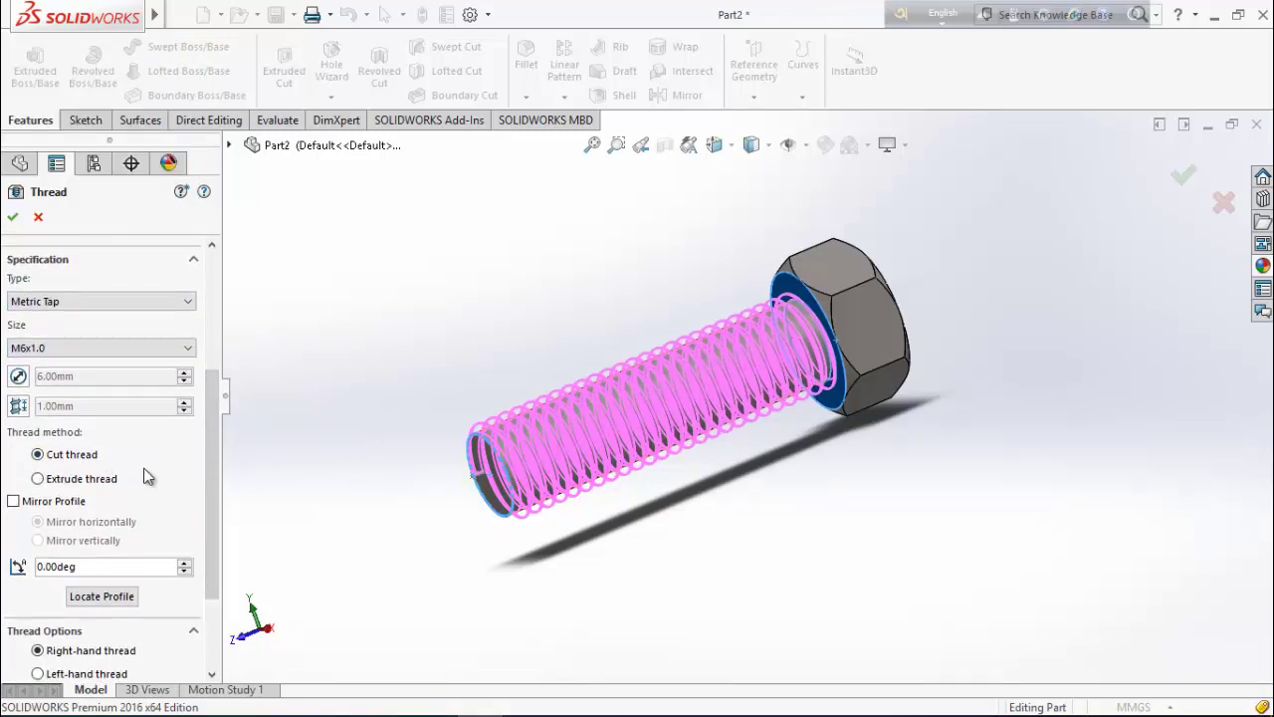
{"action": "left_click", "coordinate": [39, 479]}
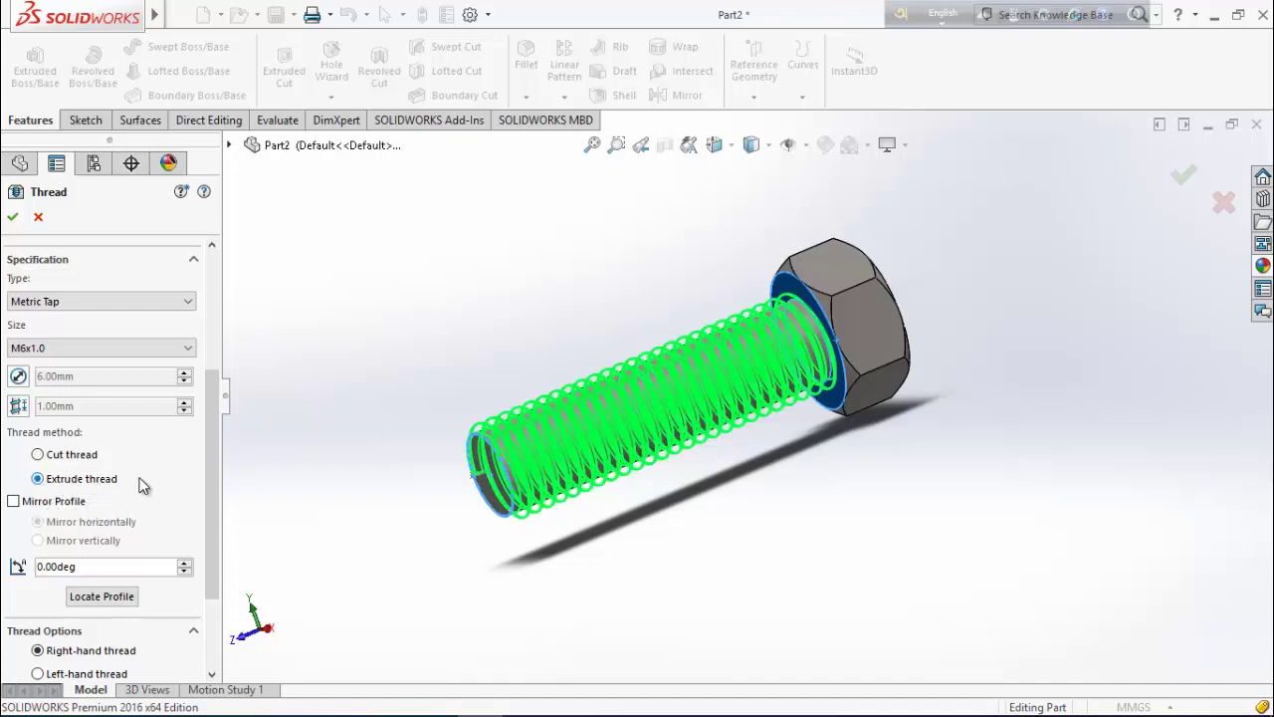
{"action": "scroll", "coordinate": [216, 469], "scroll_direction": "down", "scroll_amount": 2}
{"action": "middle_click_drag", "start_coordinate": [389, 482], "coordinate": [417, 433]}
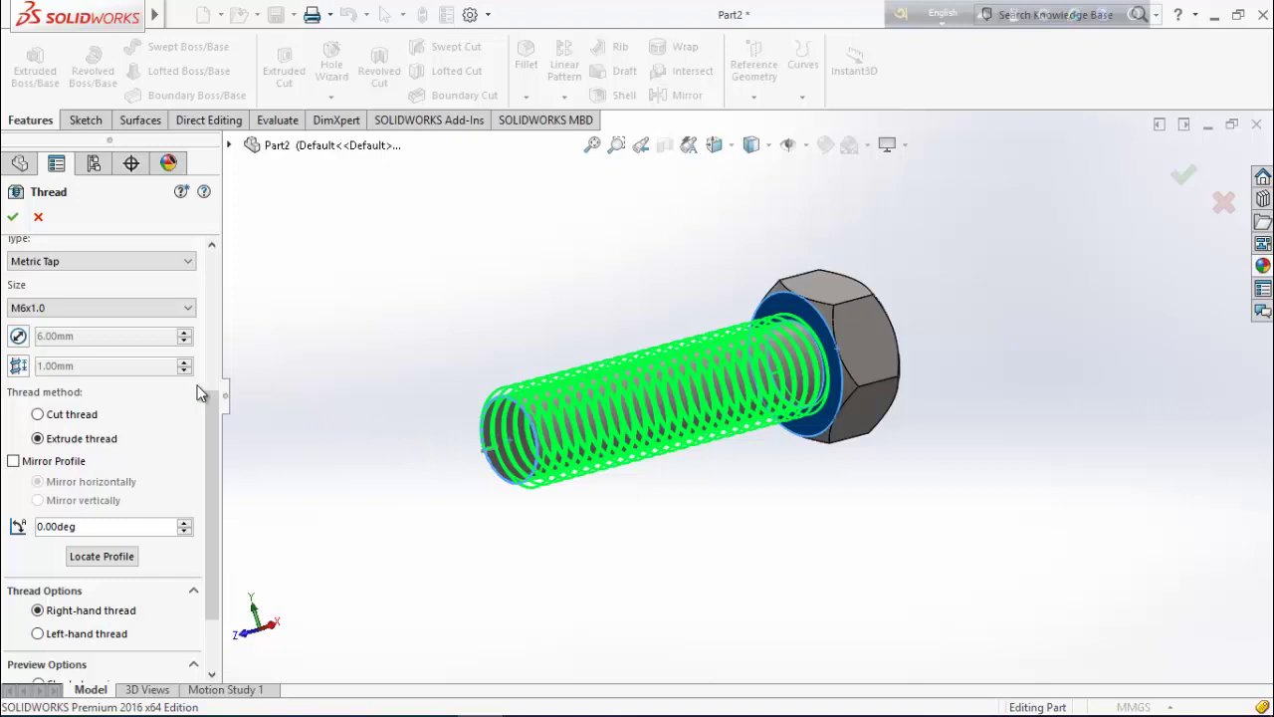
{"action": "left_click", "coordinate": [13, 219]}
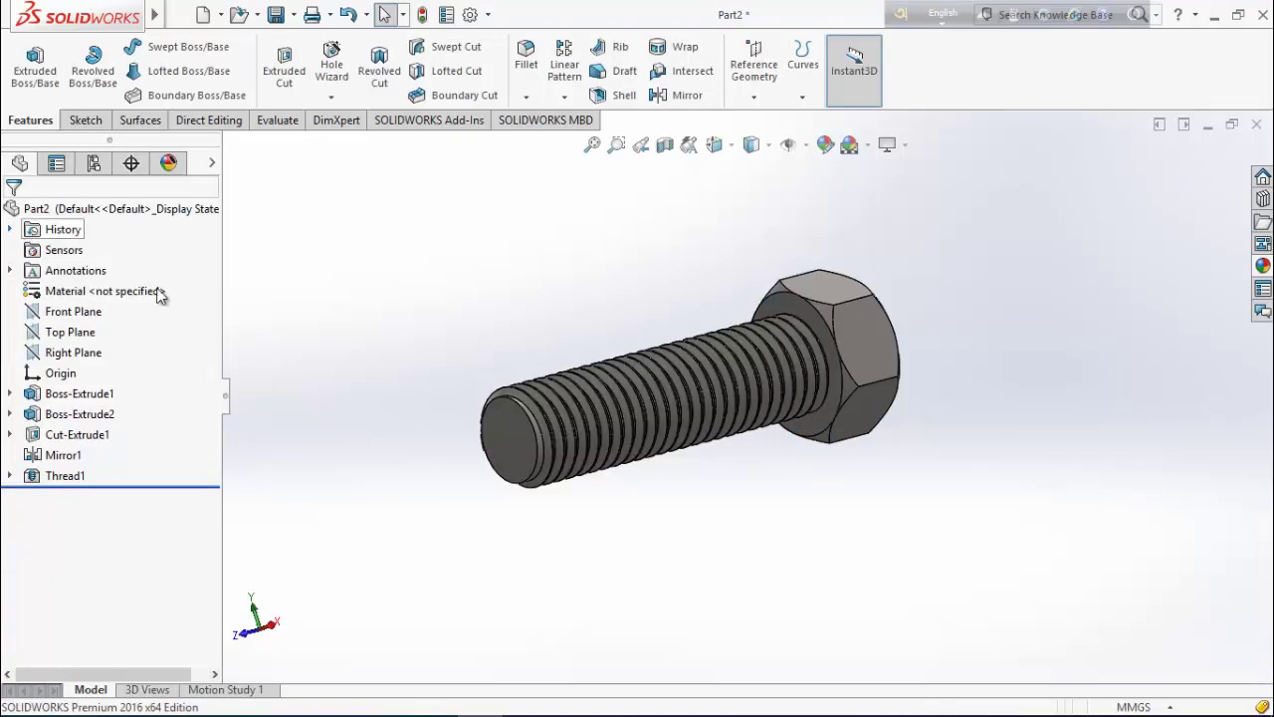
Edit the thread feature and offset its start 5 mm from the shank's end edge
{"action": "middle_click_drag", "start_coordinate": [678, 541], "coordinate": [831, 518]}
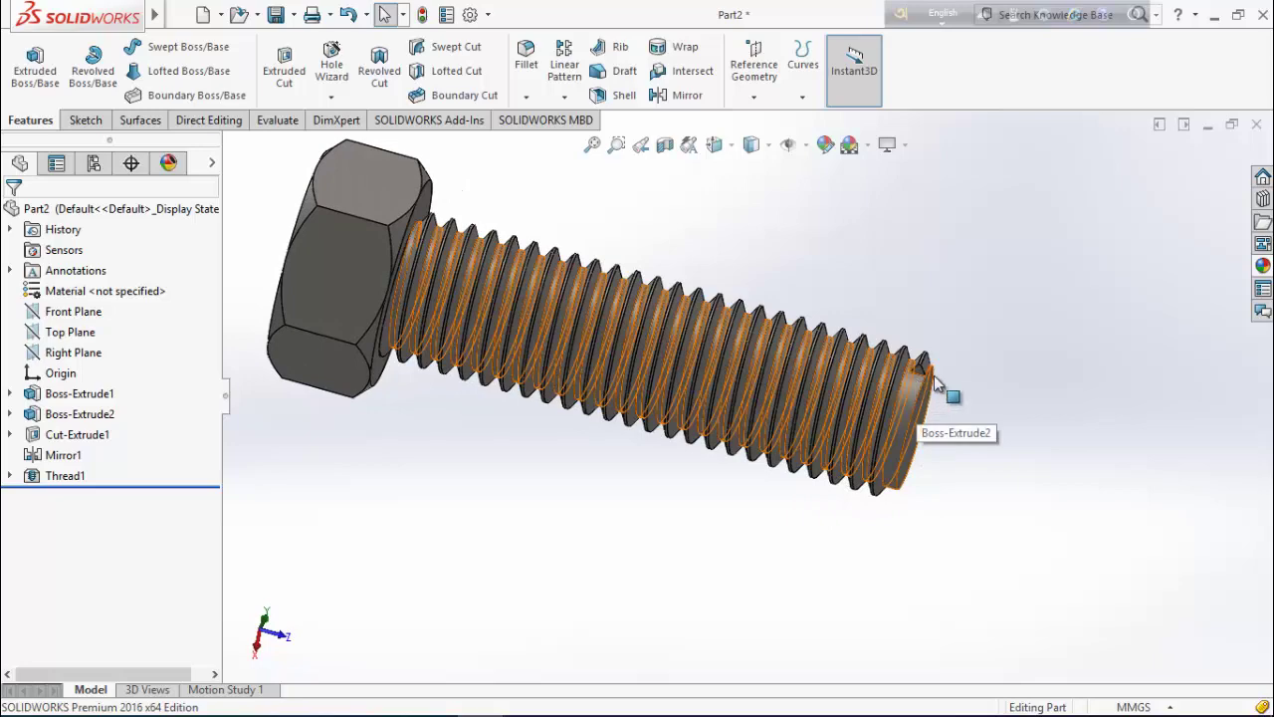
{"action": "scroll", "coordinate": [979, 383], "scroll_direction": "down", "scroll_amount": 2}
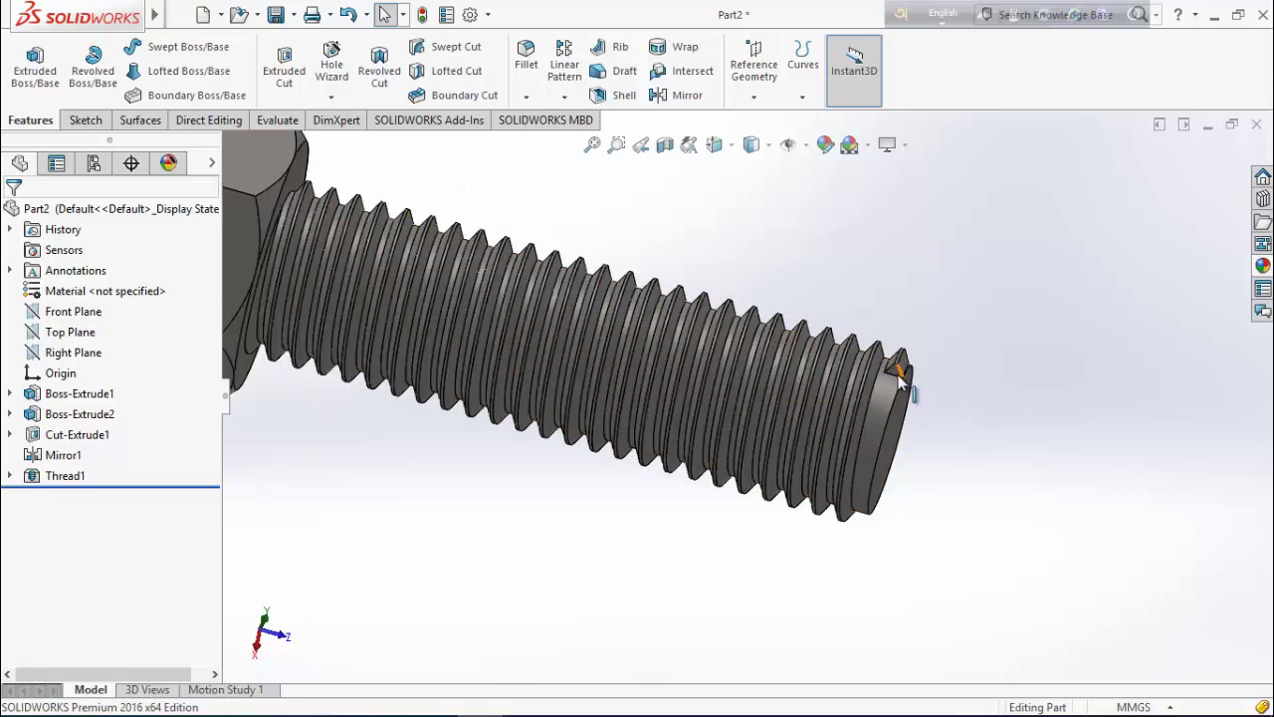
{"action": "scroll", "coordinate": [802, 582], "scroll_direction": "up", "scroll_amount": 2}
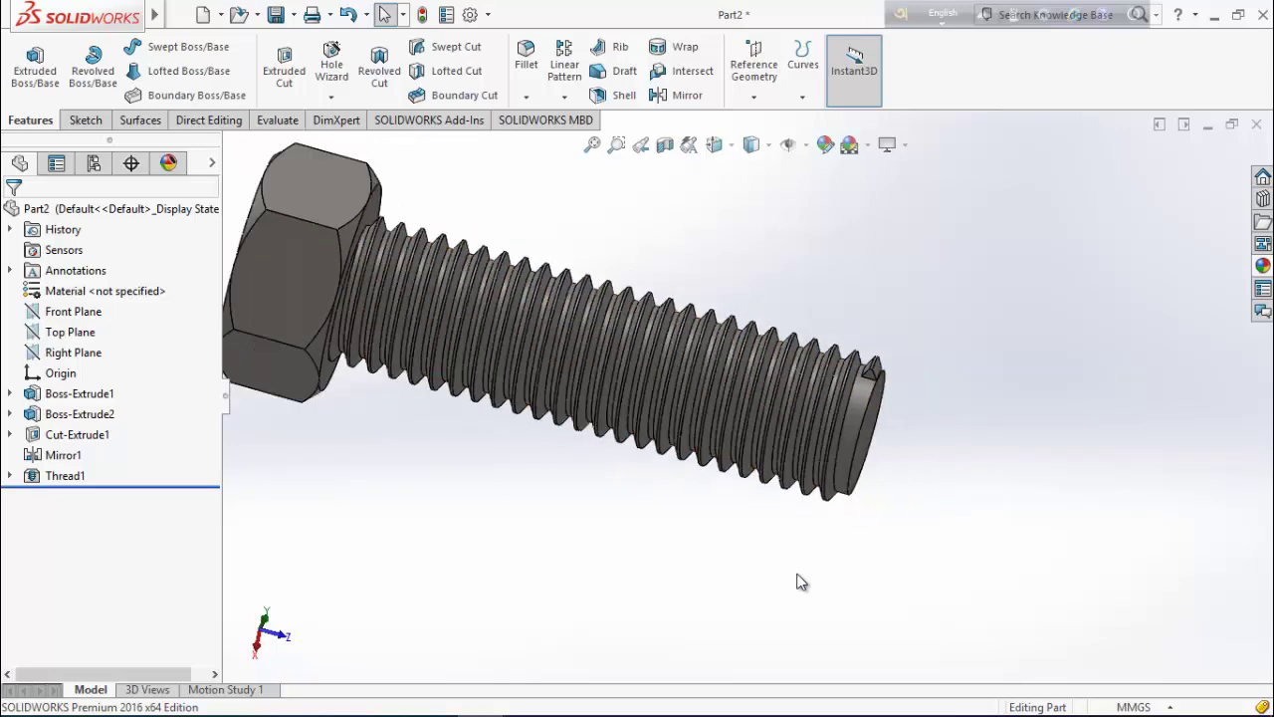
{"action": "right_click", "coordinate": [53, 475]}
{"action": "left_click", "coordinate": [67, 277]}
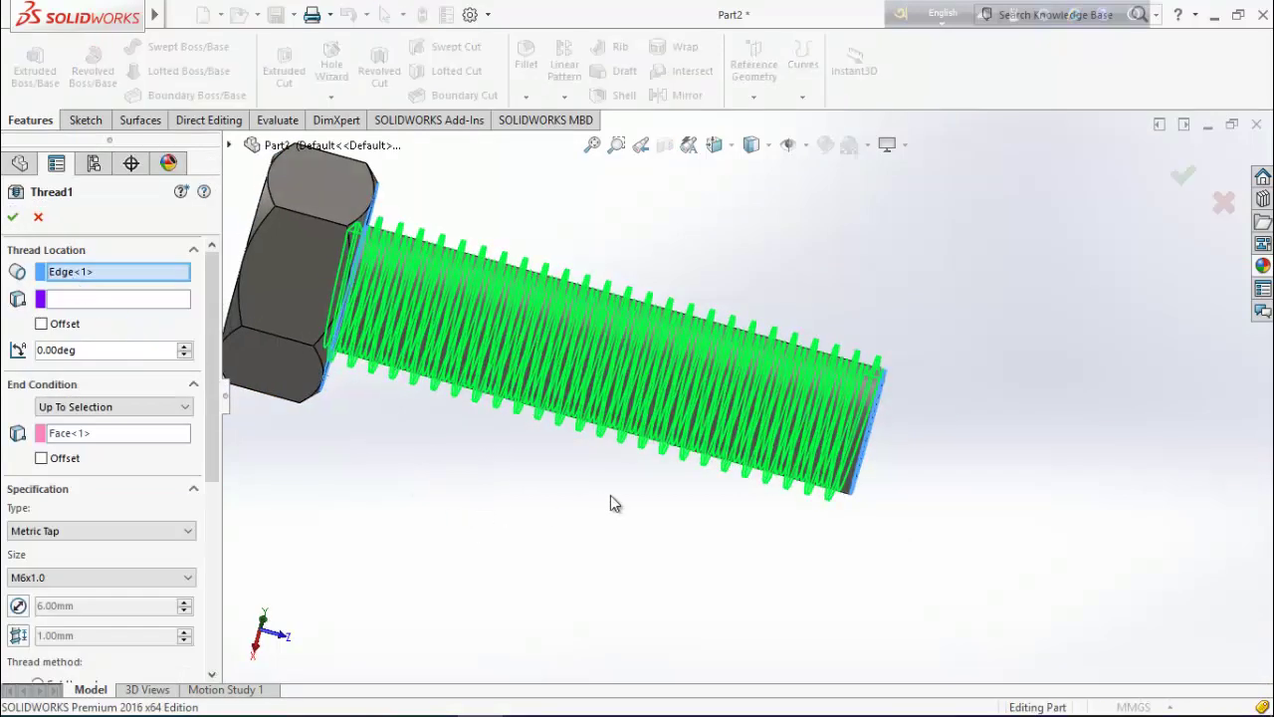
{"action": "middle_click_drag", "start_coordinate": [608, 503], "coordinate": [849, 445]}
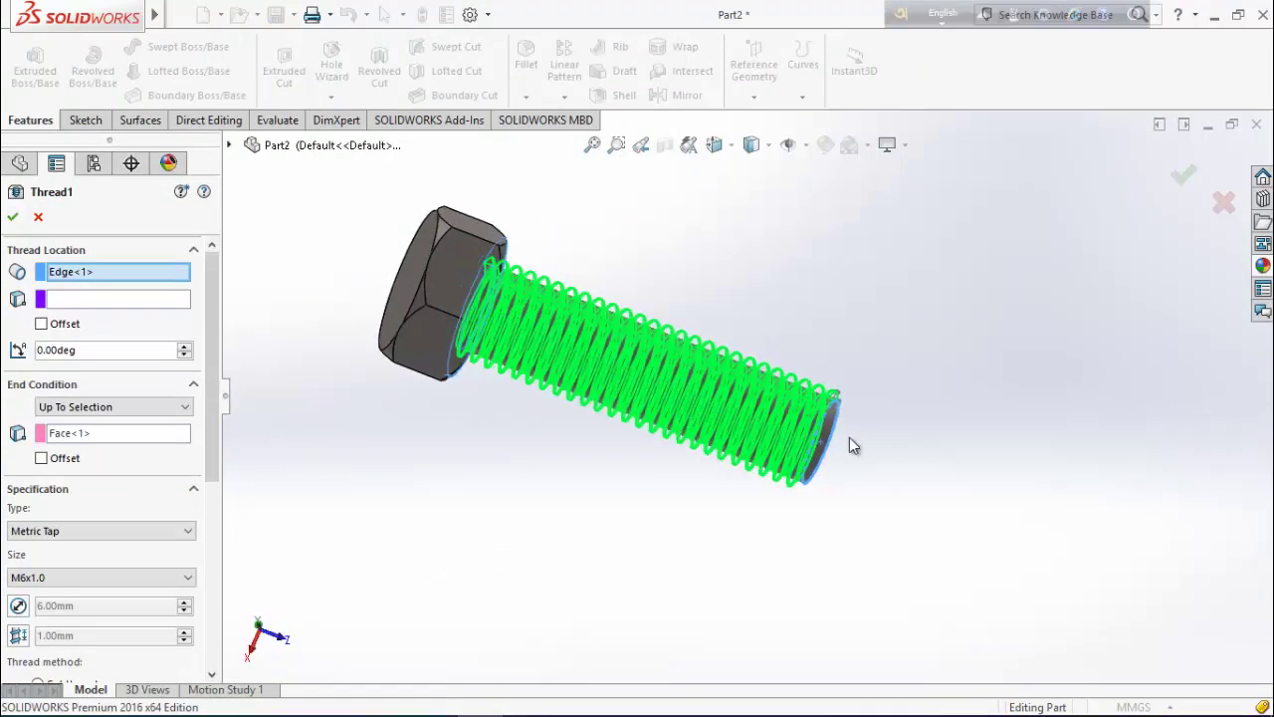
{"action": "left_click", "coordinate": [42, 325]}
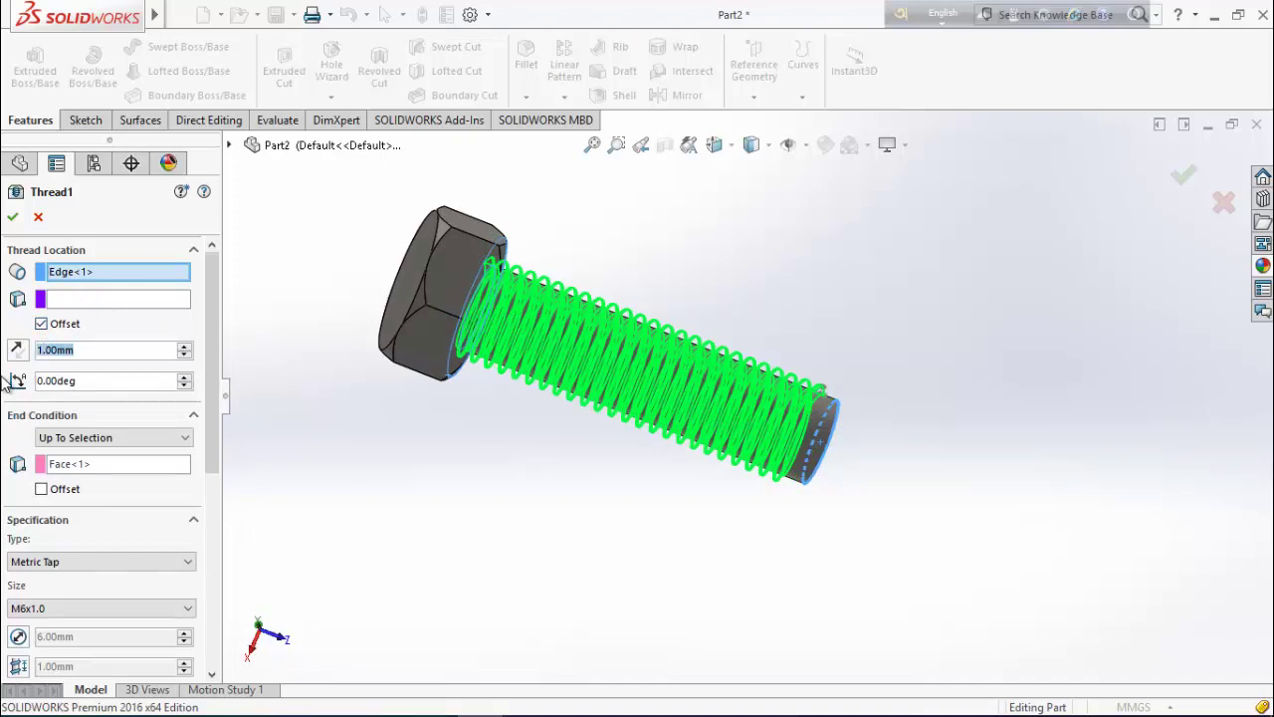
{"action": "type", "text": "5"}
{"action": "key", "text": "Return"}
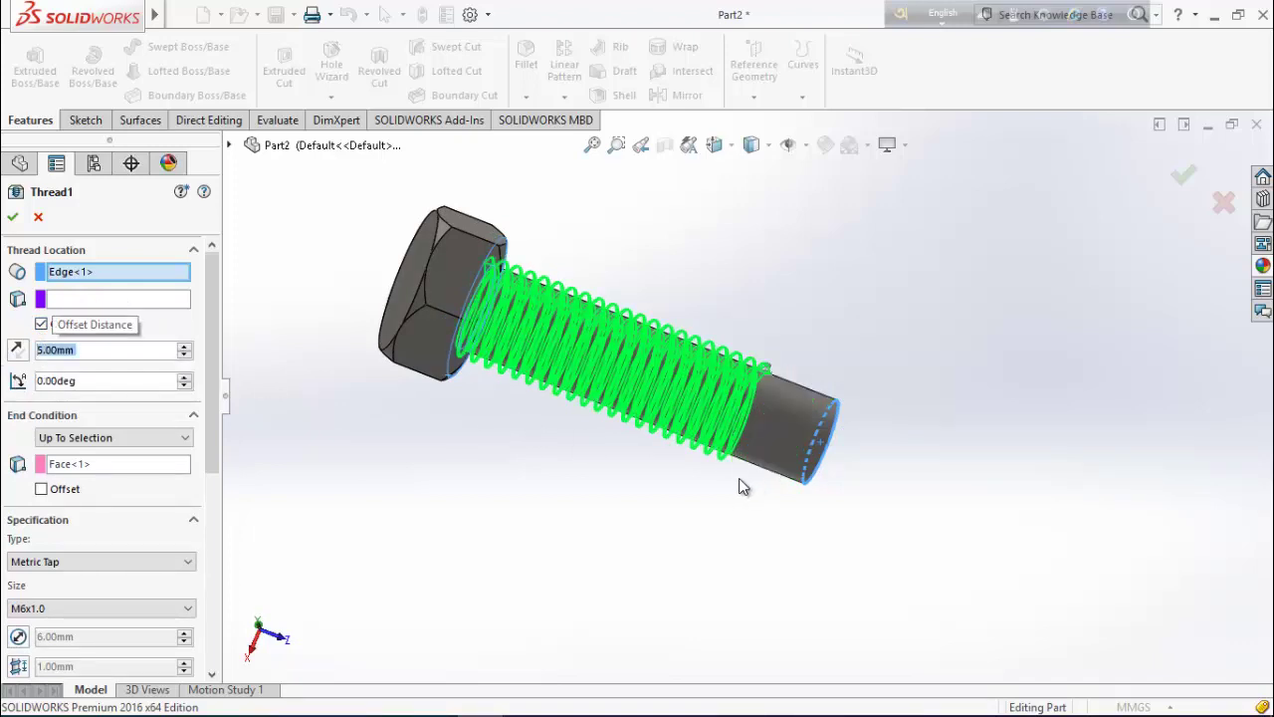
Reverse the thread's start offset so it begins 3 mm beyond the shank's end, and accept the thread edit
{"action": "left_click", "coordinate": [19, 351]}
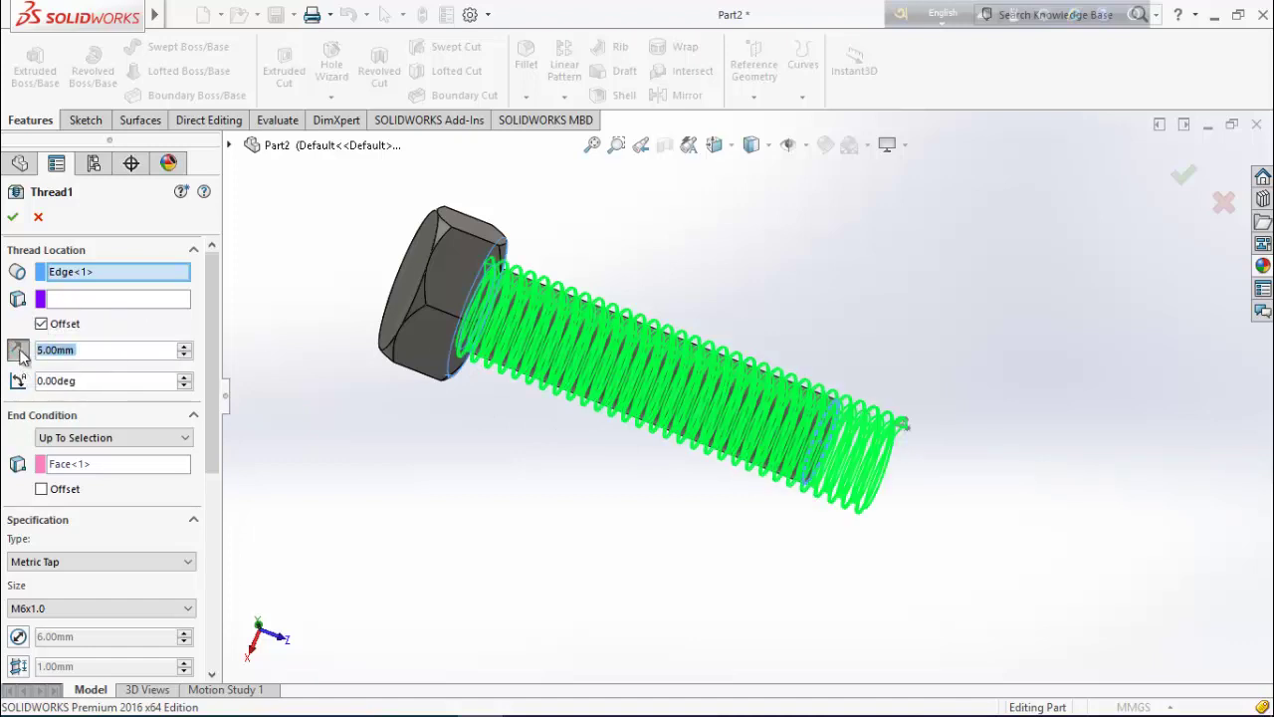
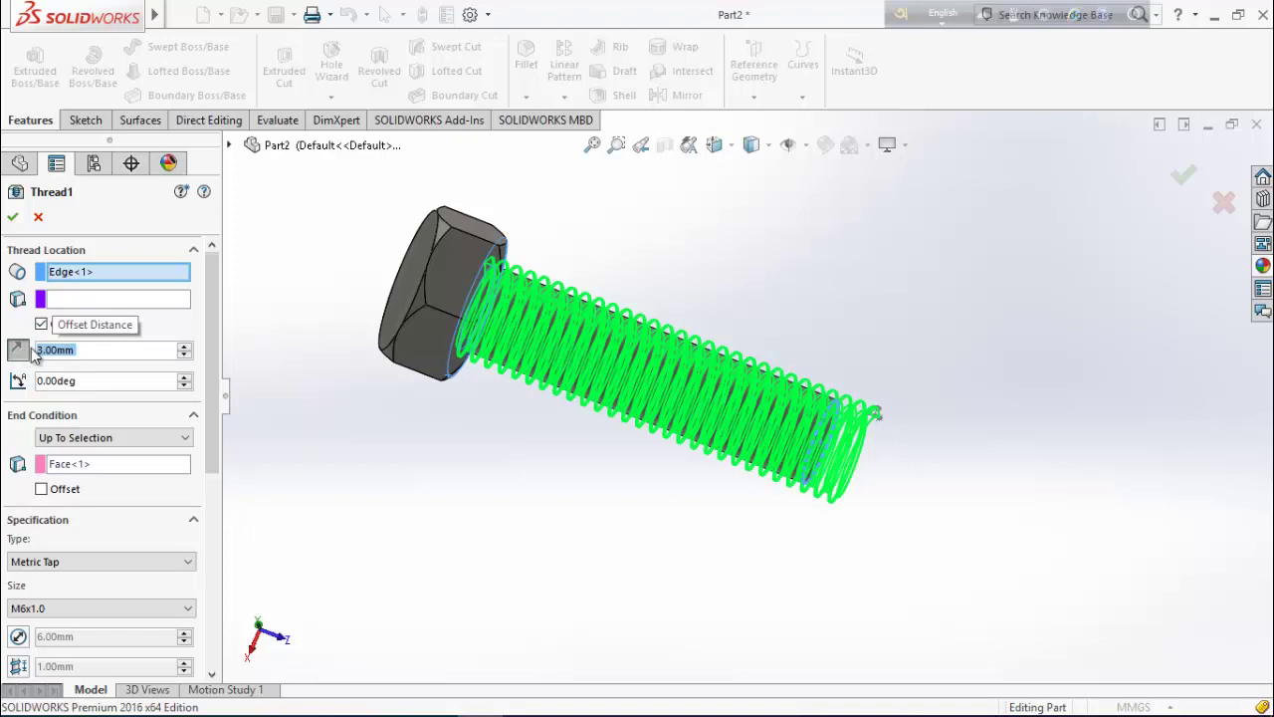
{"action": "left_click", "coordinate": [13, 216]}
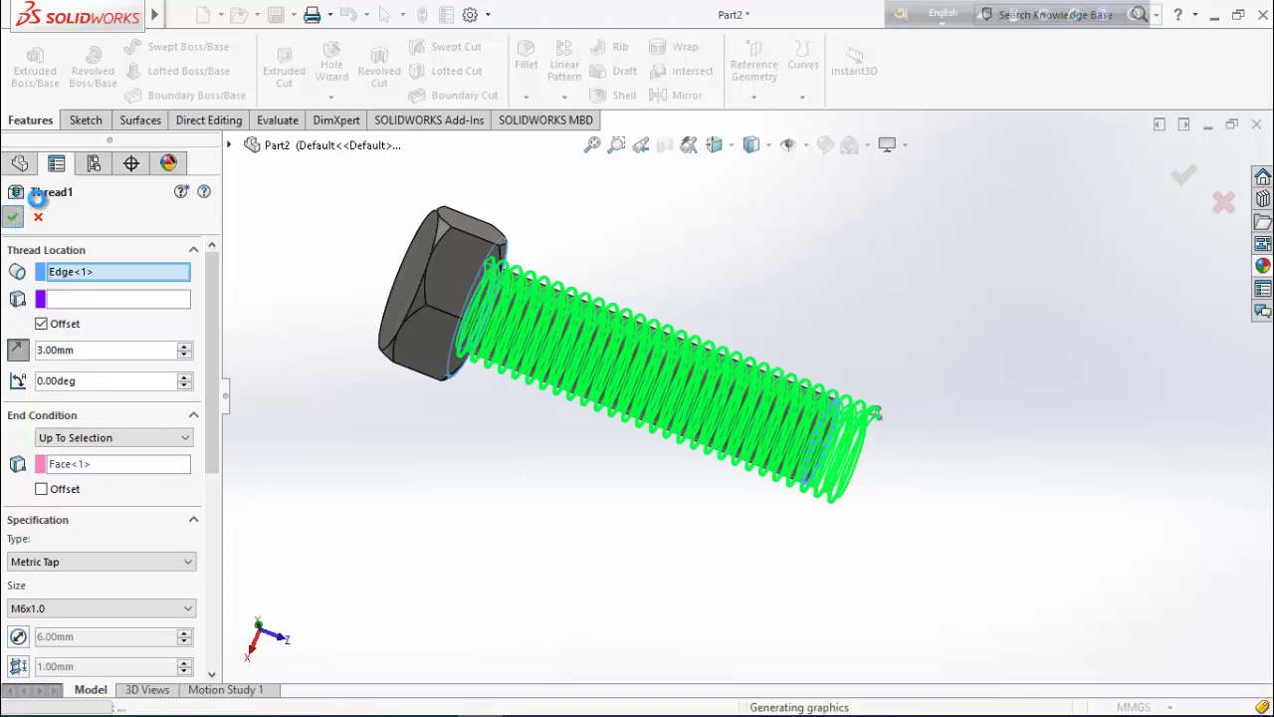
Start a sketch on the shank's end face and draw two concentric circles at its centre, about 13.66 mm and 22.25 mm in diameter
{"action": "middle_click_drag", "start_coordinate": [256, 464], "coordinate": [626, 507]}
{"action": "right_click", "coordinate": [621, 429]}
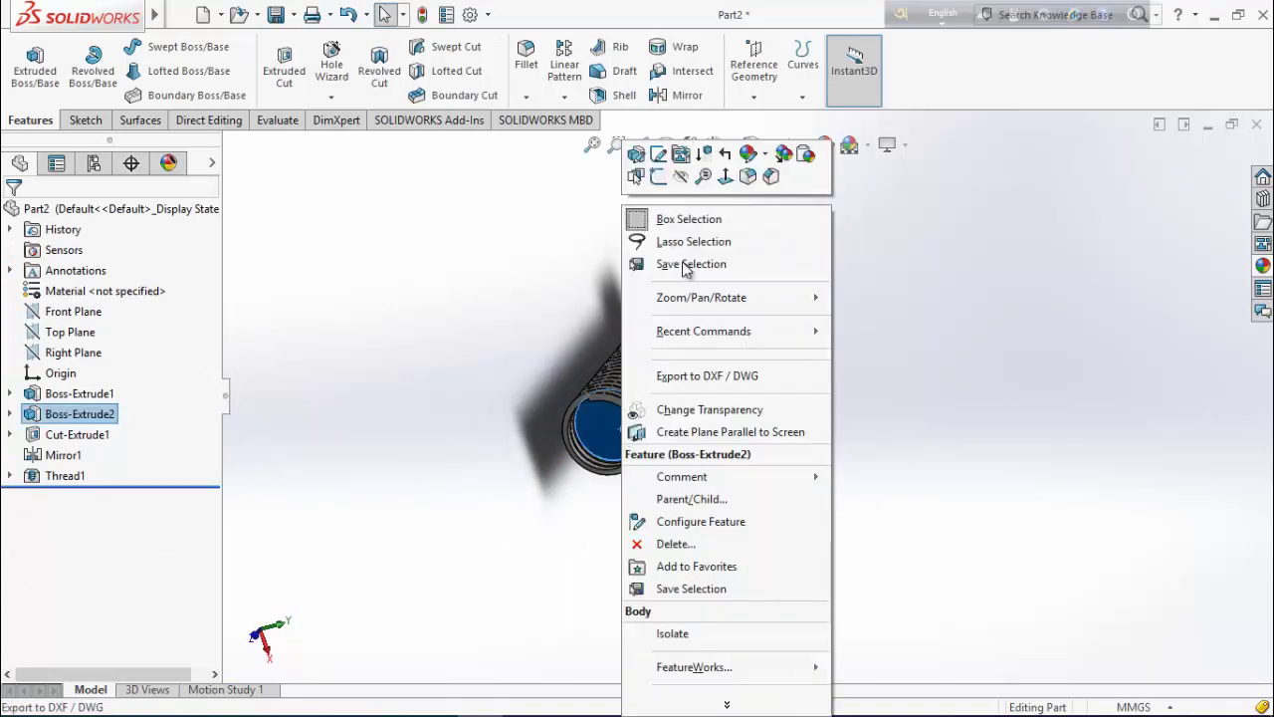
{"action": "left_click", "coordinate": [679, 177]}
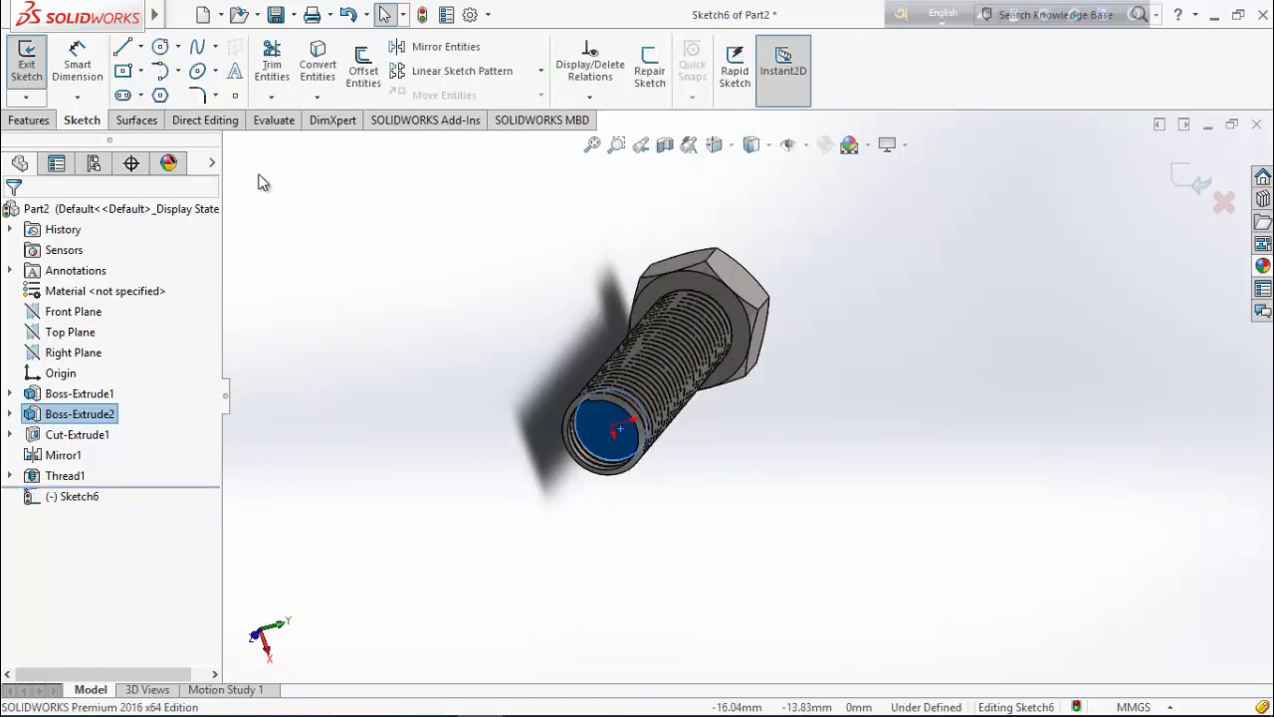
{"action": "left_click", "coordinate": [160, 47]}
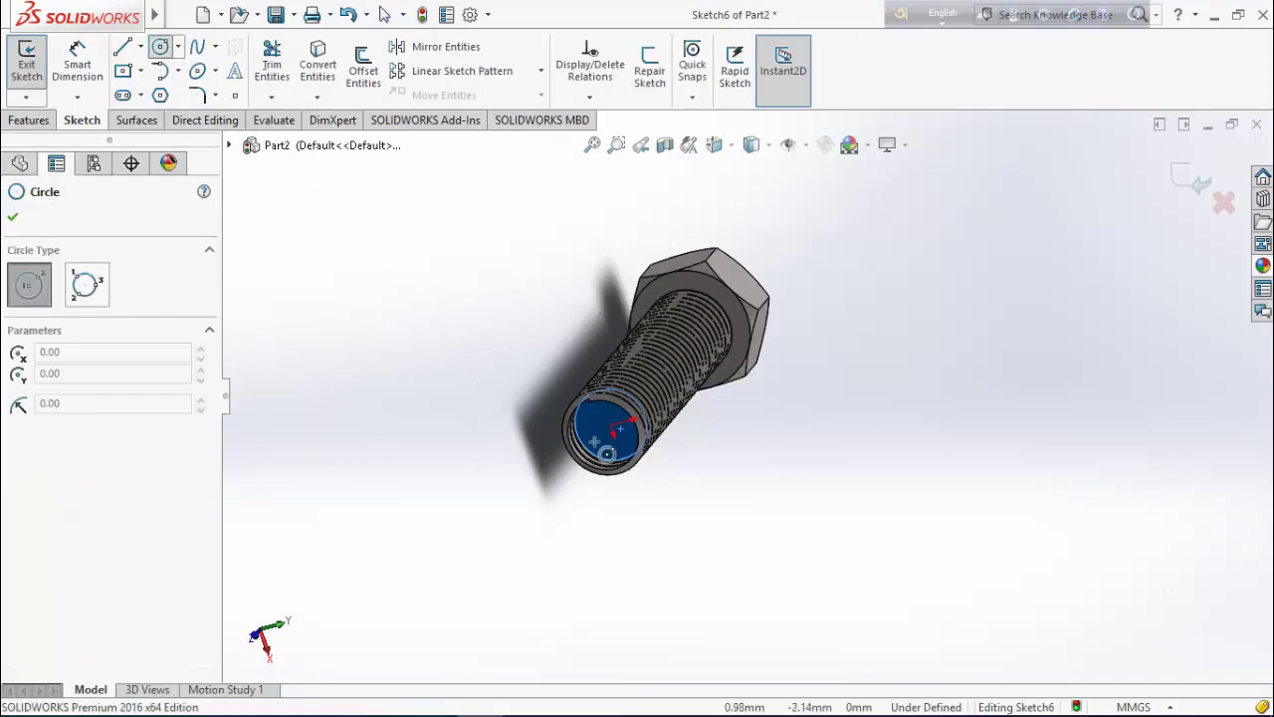
{"action": "mouse_move", "coordinate": [610, 428]}
{"action": "left_mouse_down"}
{"action": "mouse_move", "coordinate": [648, 511]}
{"action": "mouse_move", "coordinate": [638, 503]}
{"action": "left_mouse_up"}
{"action": "left_click_drag", "start_coordinate": [610, 428], "coordinate": [509, 516]}
{"action": "key", "text": "Escape"}
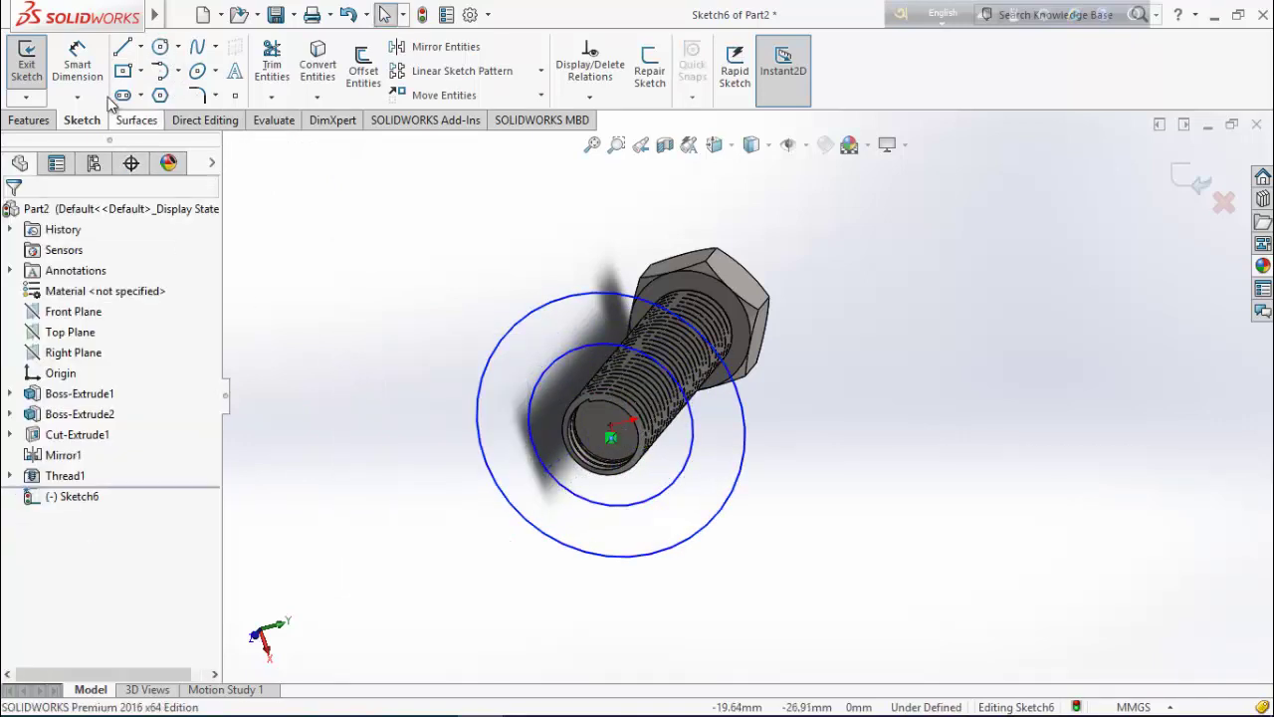
Dimension the larger circle's diameter as 10 mm
{"action": "left_click", "coordinate": [77, 61]}
{"action": "left_click", "coordinate": [746, 430]}
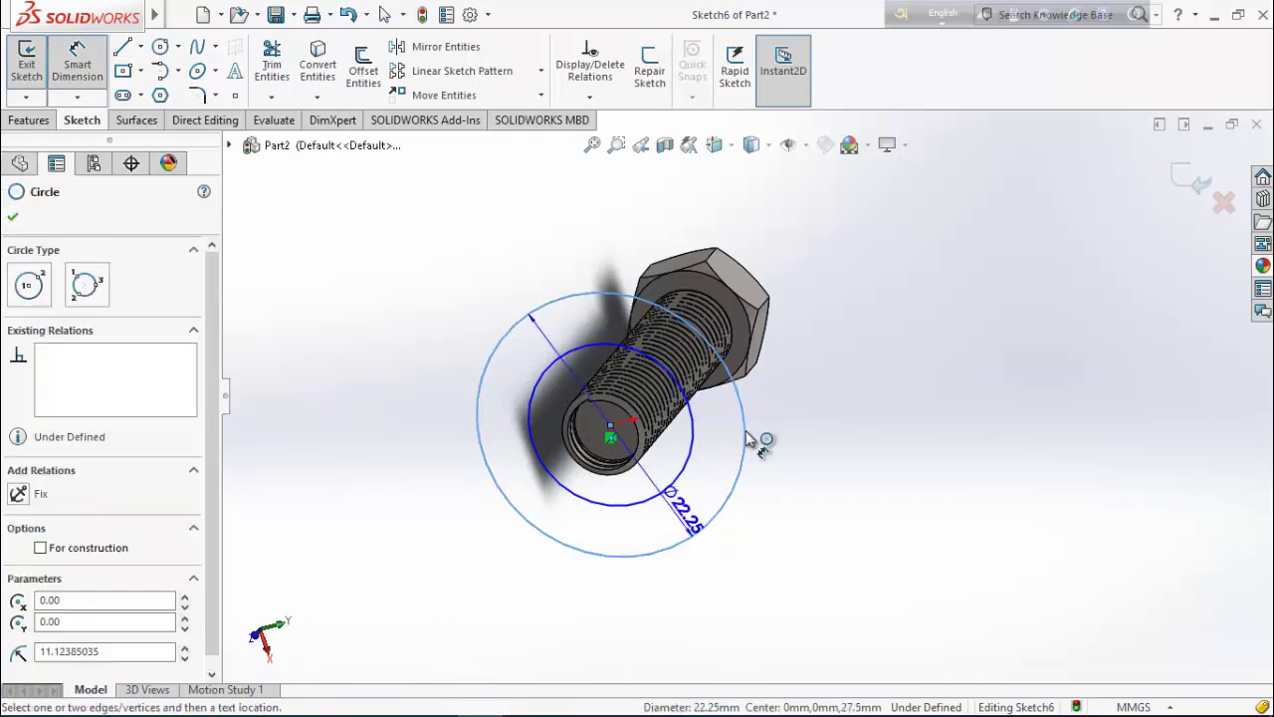
{"action": "left_click", "coordinate": [827, 441]}
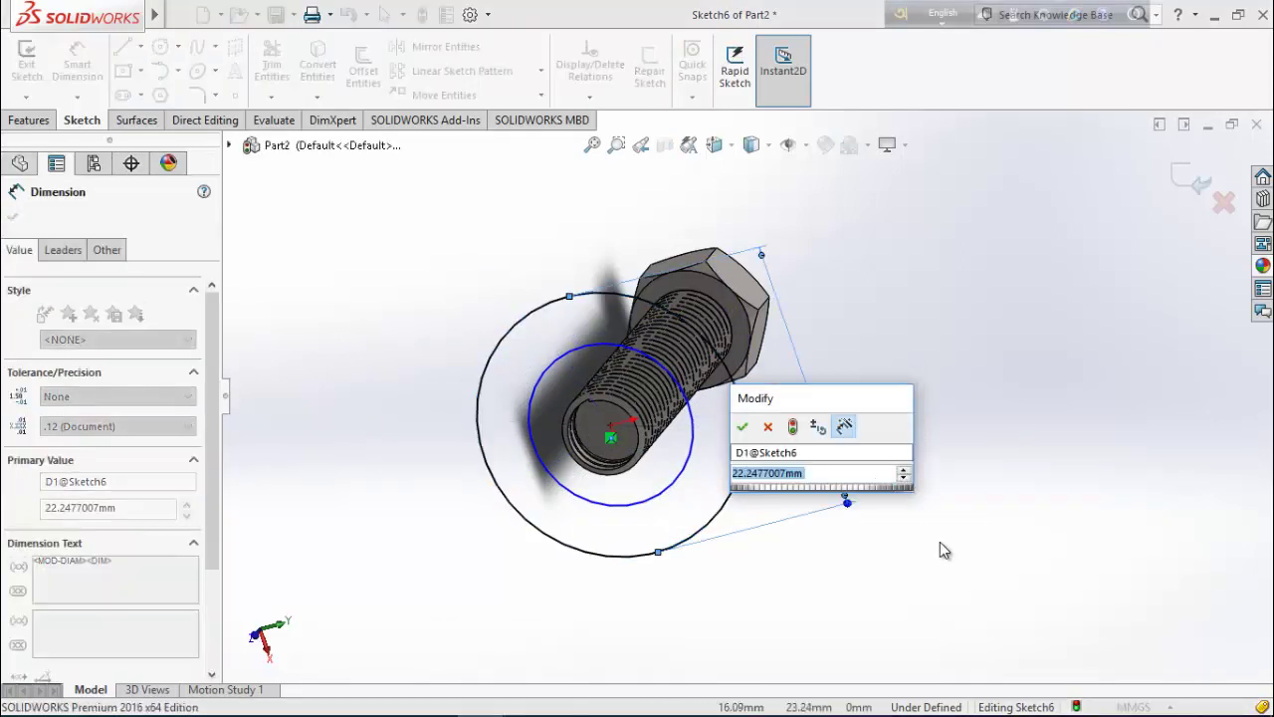
{"action": "type", "text": "10"}
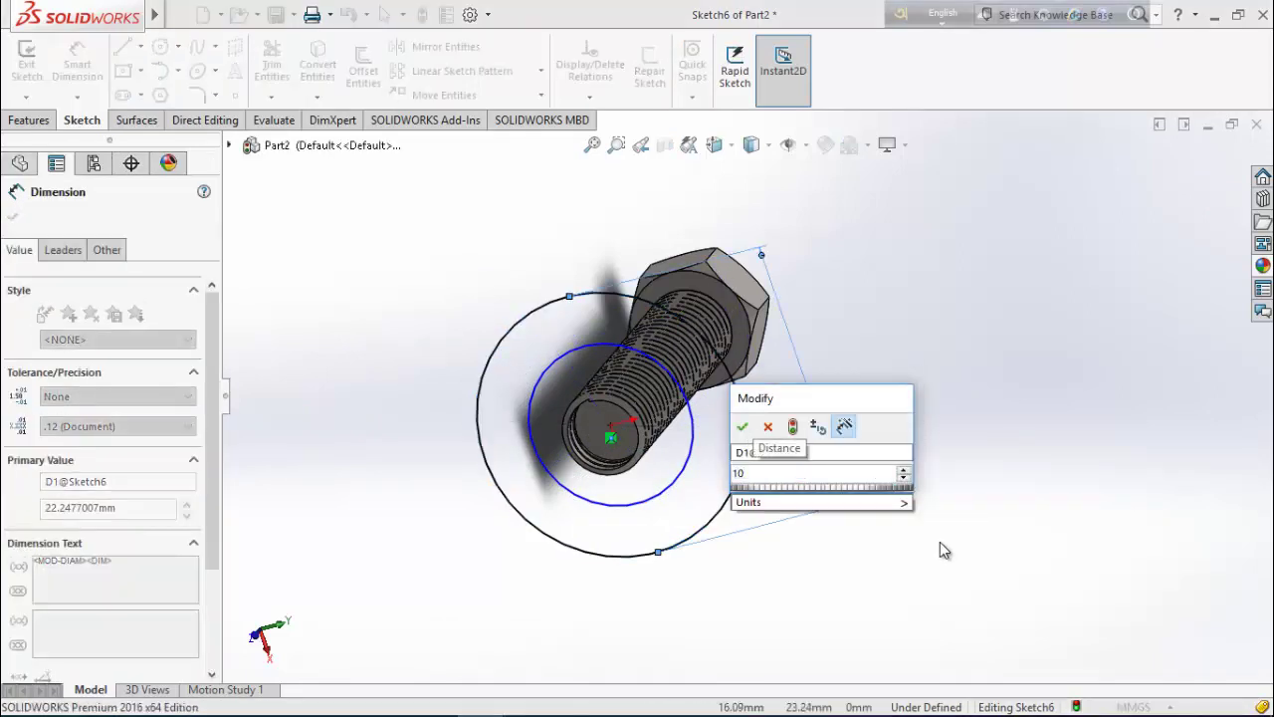
{"action": "key", "text": "Return"}
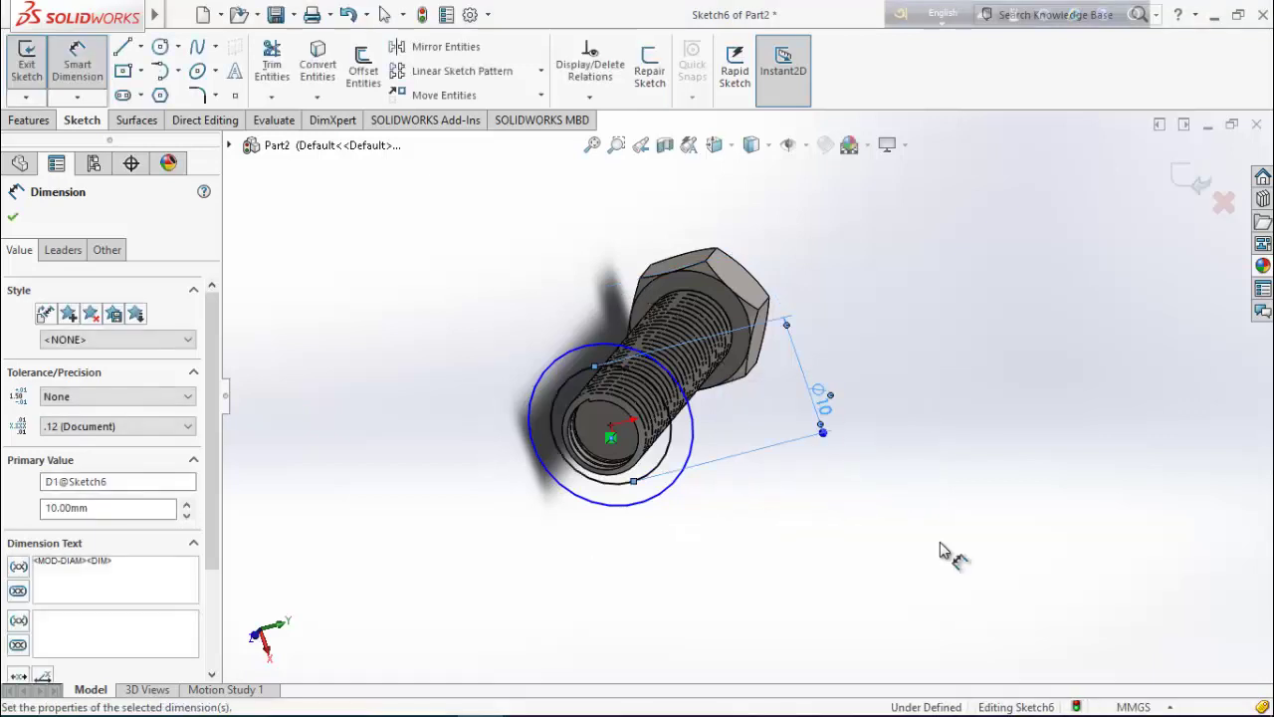
Change the dimensioned circle's diameter to 6 mm
{"action": "key", "text": "Escape"}
{"action": "double_click", "coordinate": [822, 400]}
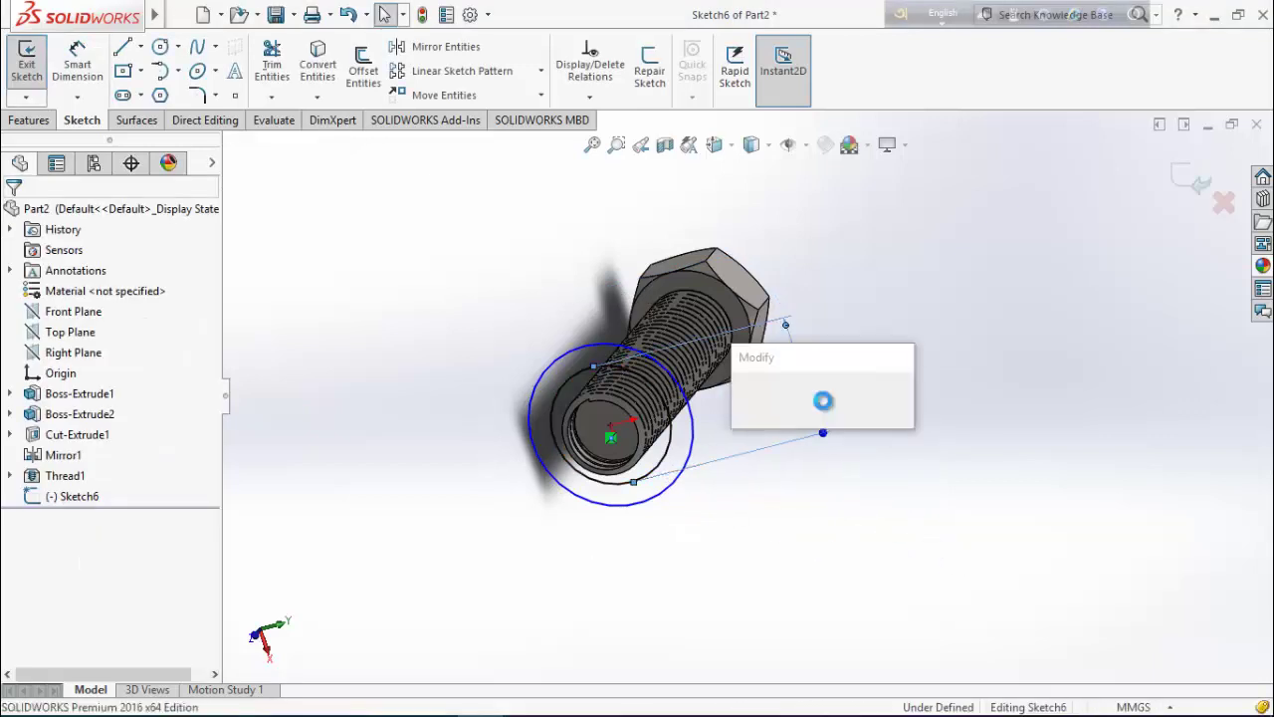
{"action": "type", "text": "6"}
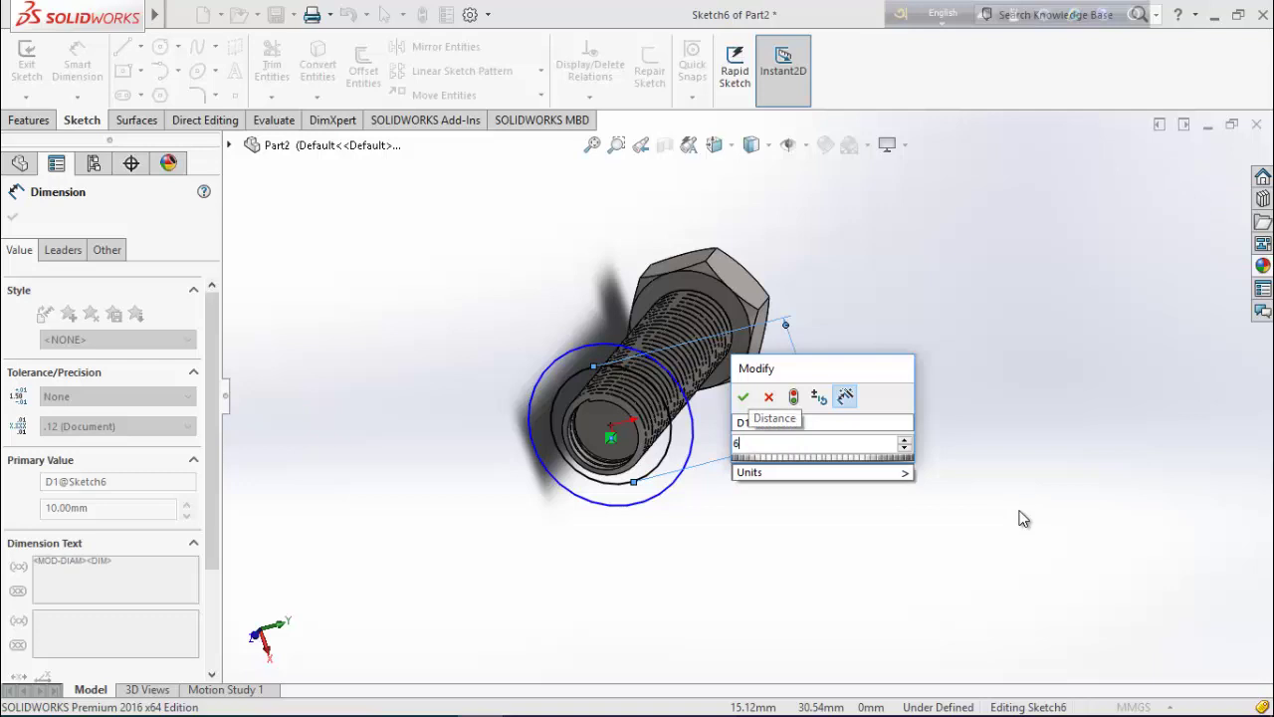
{"action": "key", "text": "Return"}
Dimension the remaining undimensioned circle's diameter as 10 mm
{"action": "left_click", "coordinate": [683, 477]}
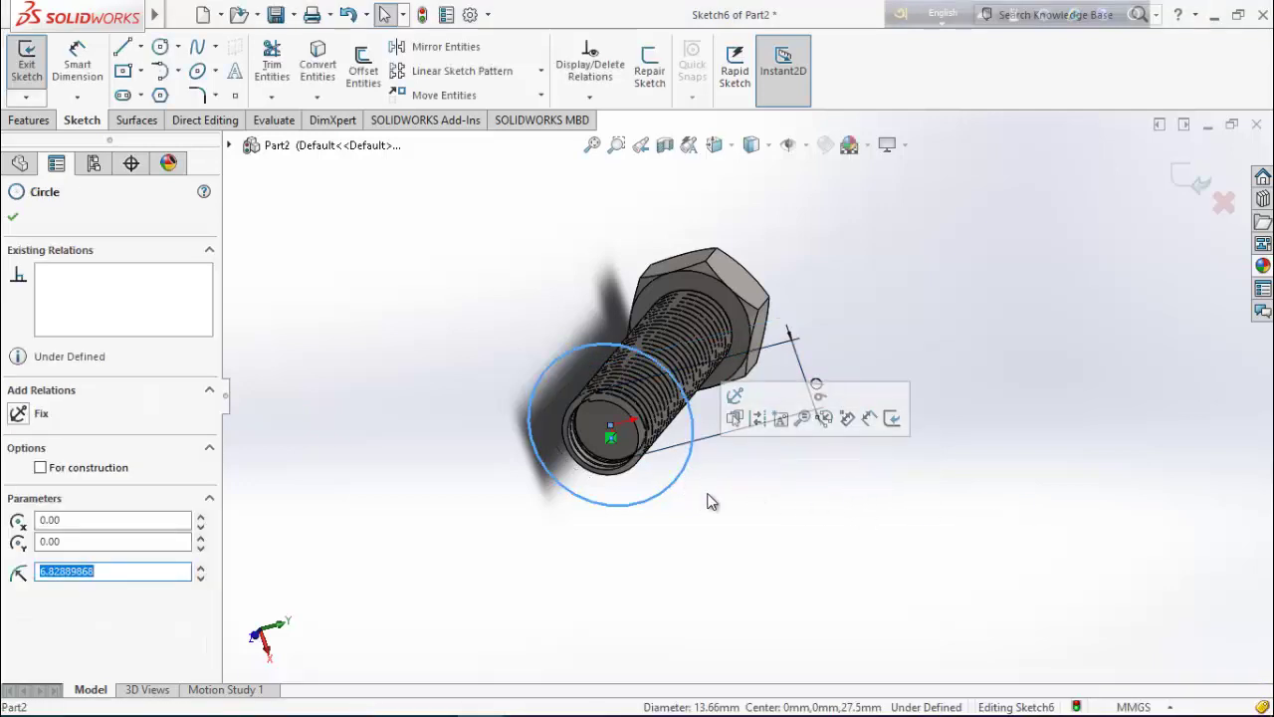
{"action": "left_click", "coordinate": [12, 216]}
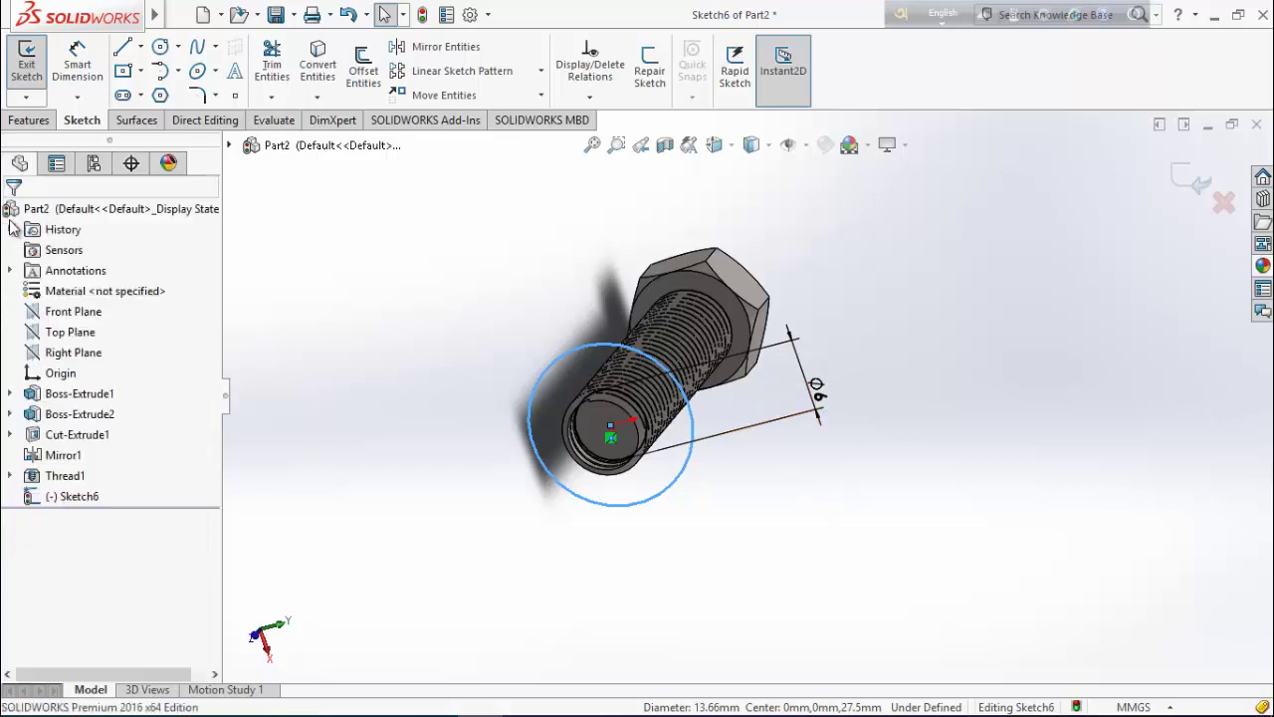
{"action": "left_click", "coordinate": [77, 65]}
{"action": "left_click", "coordinate": [594, 503]}
{"action": "left_click", "coordinate": [683, 533]}
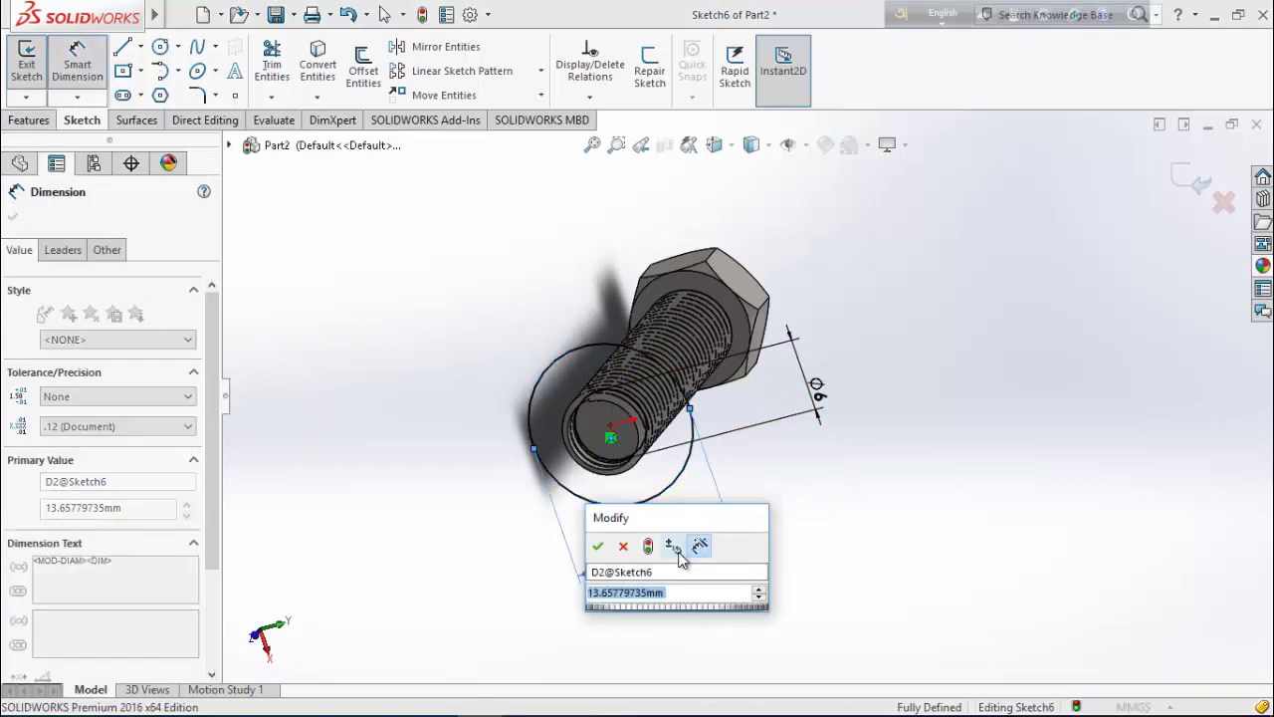
{"action": "type", "text": "10"}
{"action": "key", "text": "Return"}
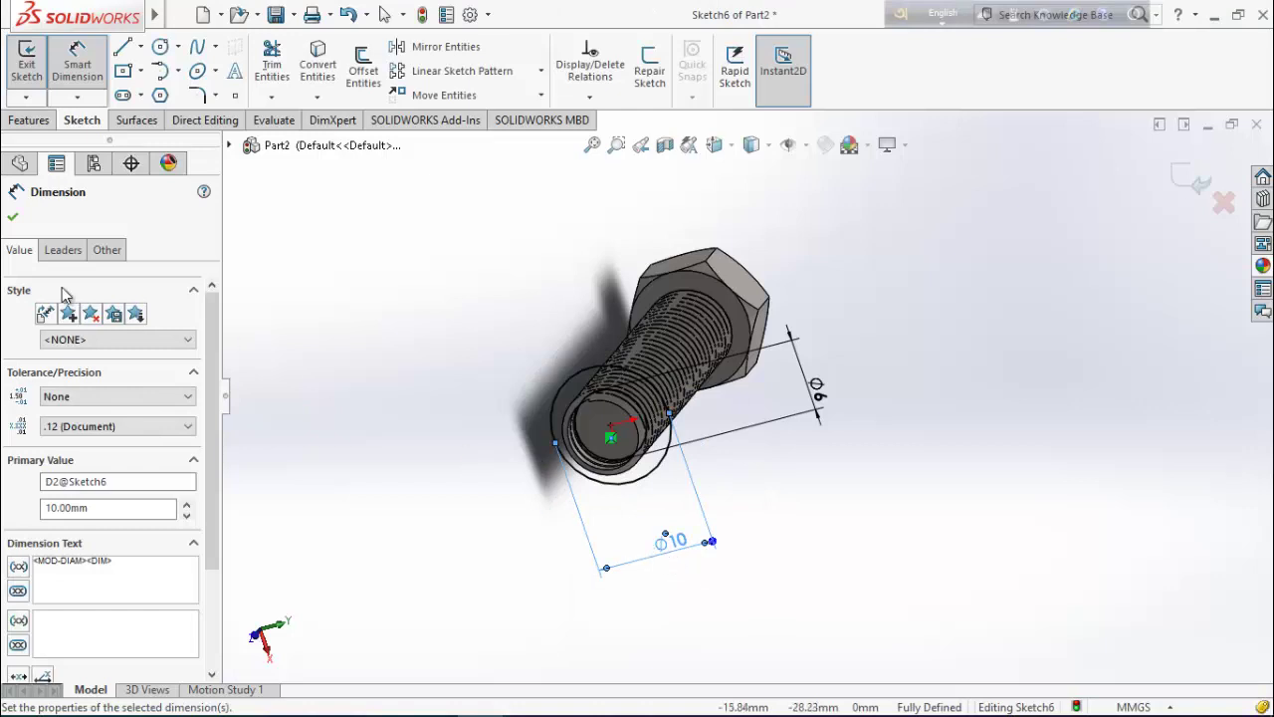
{"action": "left_click", "coordinate": [13, 220]}
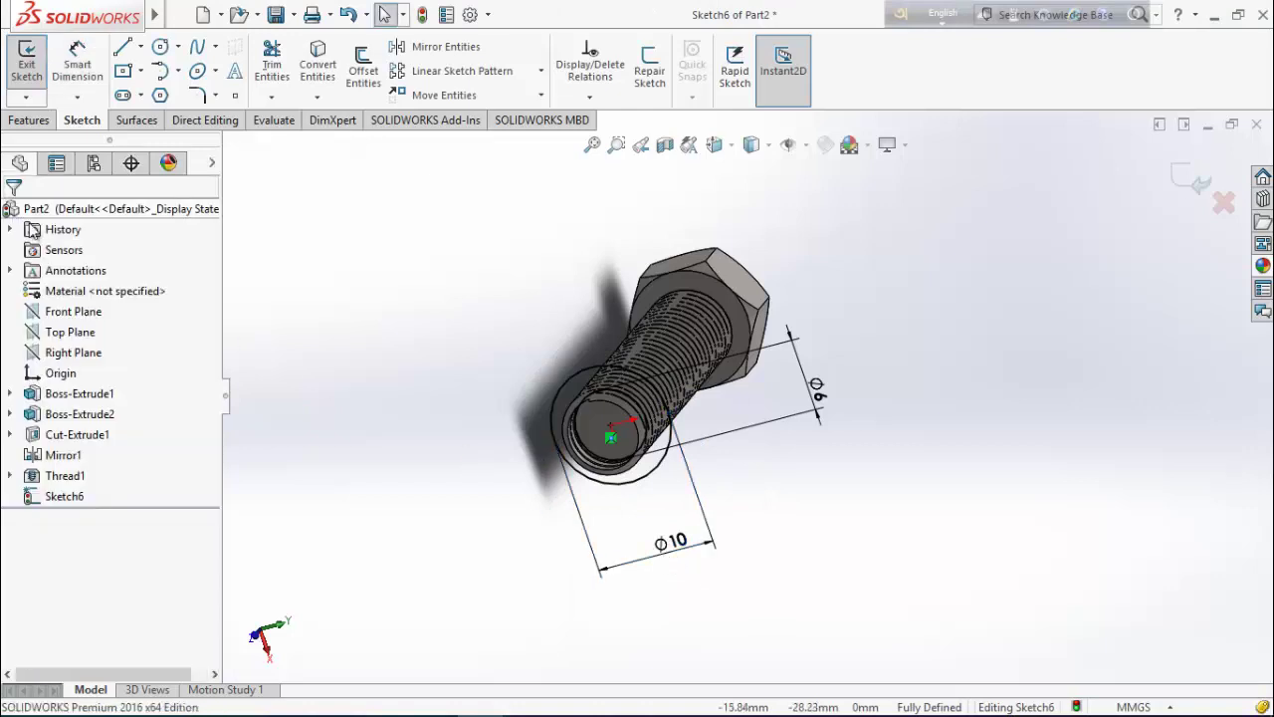
Extrude-cut the ring between the two circles 20 mm blind, reversed to point away from the head and remove the thread overhang
{"action": "left_click", "coordinate": [28, 121]}
{"action": "left_click", "coordinate": [284, 69]}
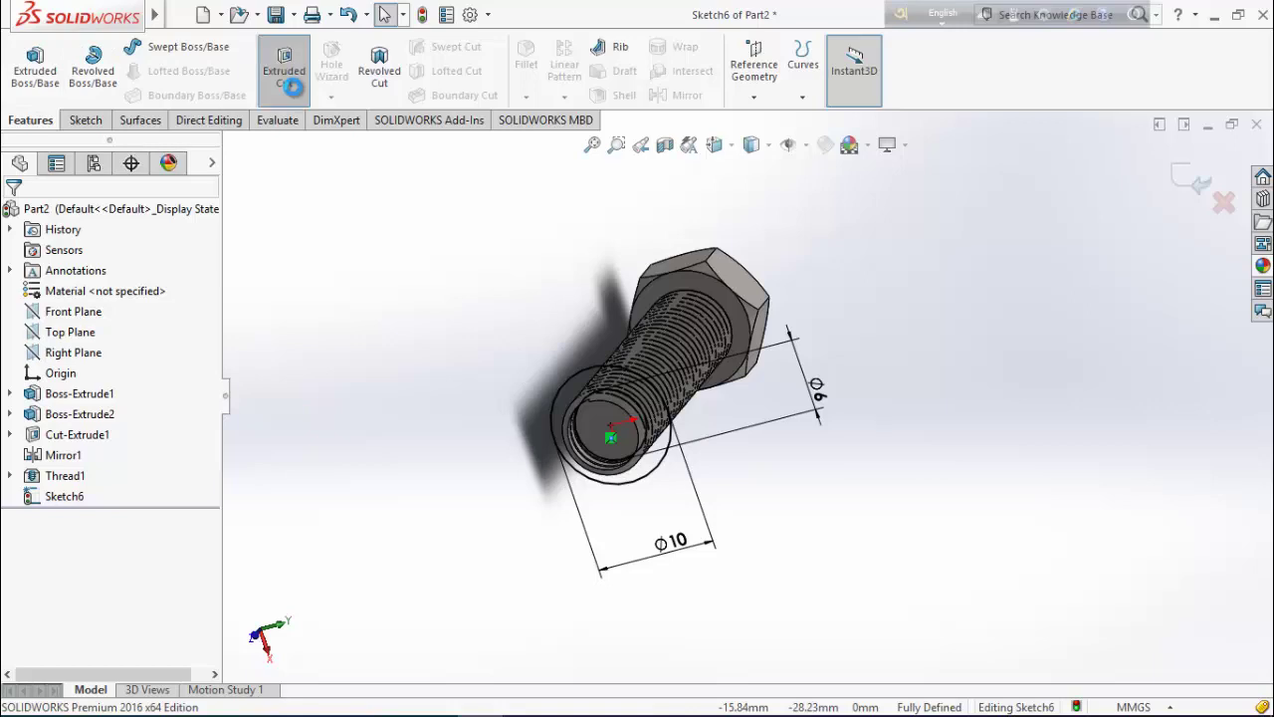
{"action": "mouse_move", "coordinate": [876, 528]}
{"action": "middle_mouse_down"}
{"action": "mouse_move", "coordinate": [916, 548]}
{"action": "mouse_move", "coordinate": [881, 545]}
{"action": "middle_mouse_up"}
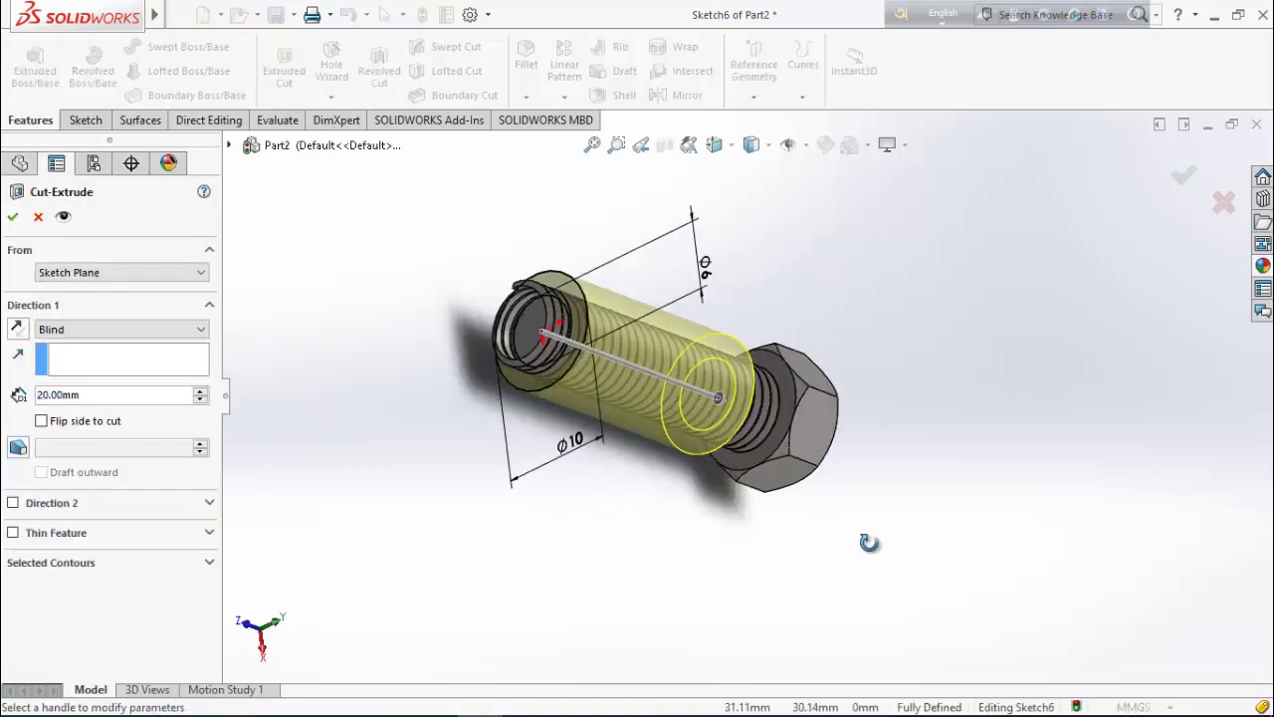
{"action": "left_click", "coordinate": [18, 329]}
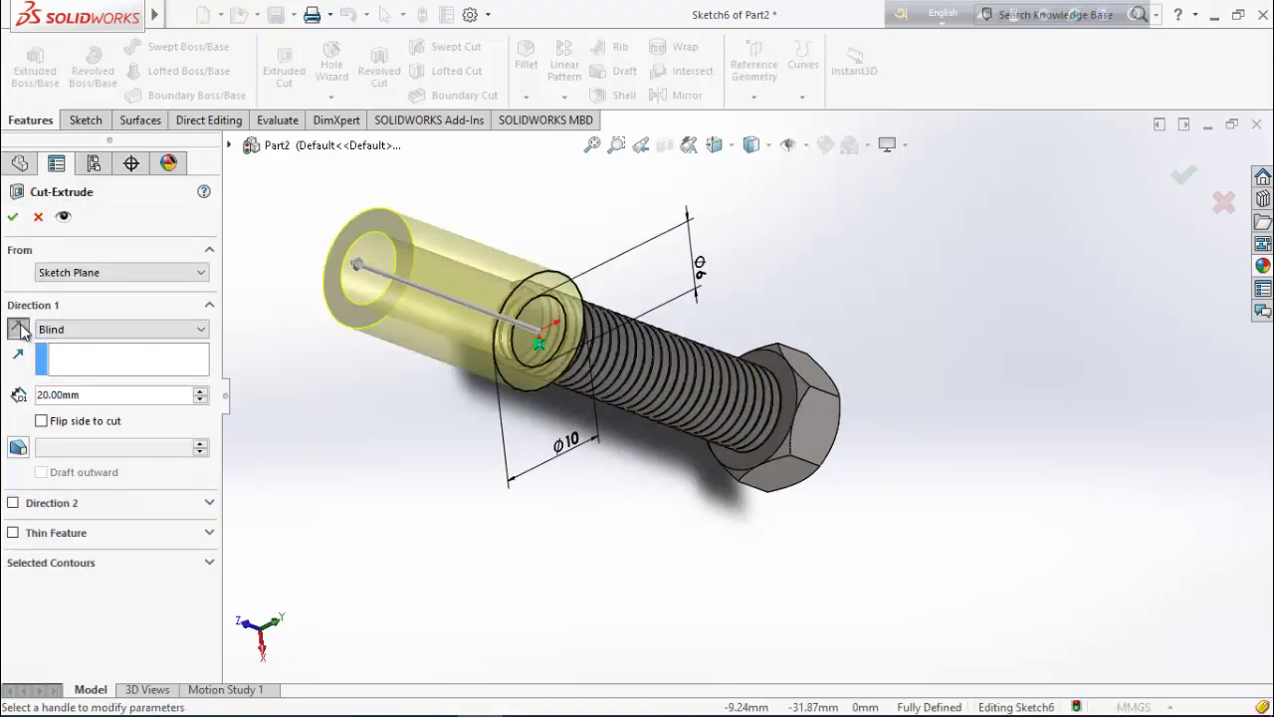
{"action": "left_click", "coordinate": [12, 216]}
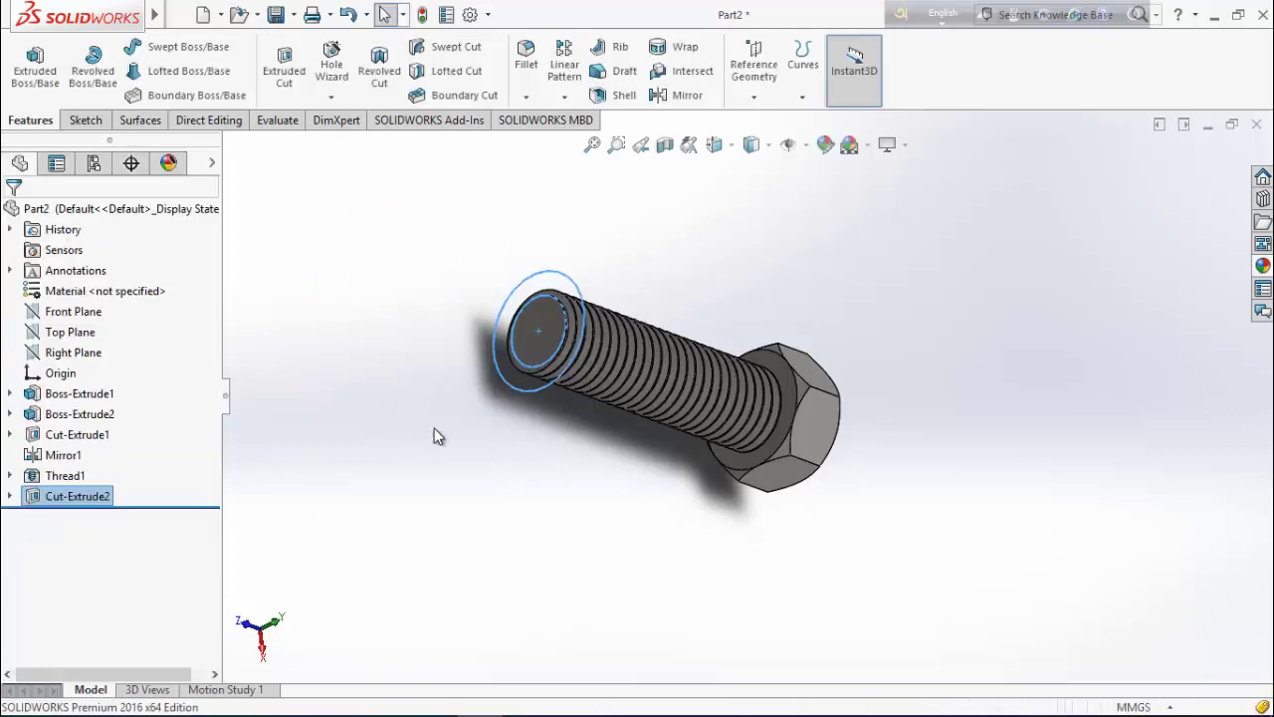
{"action": "left_click", "coordinate": [467, 338]}
{"action": "middle_click_drag", "start_coordinate": [467, 339], "coordinate": [945, 448]}
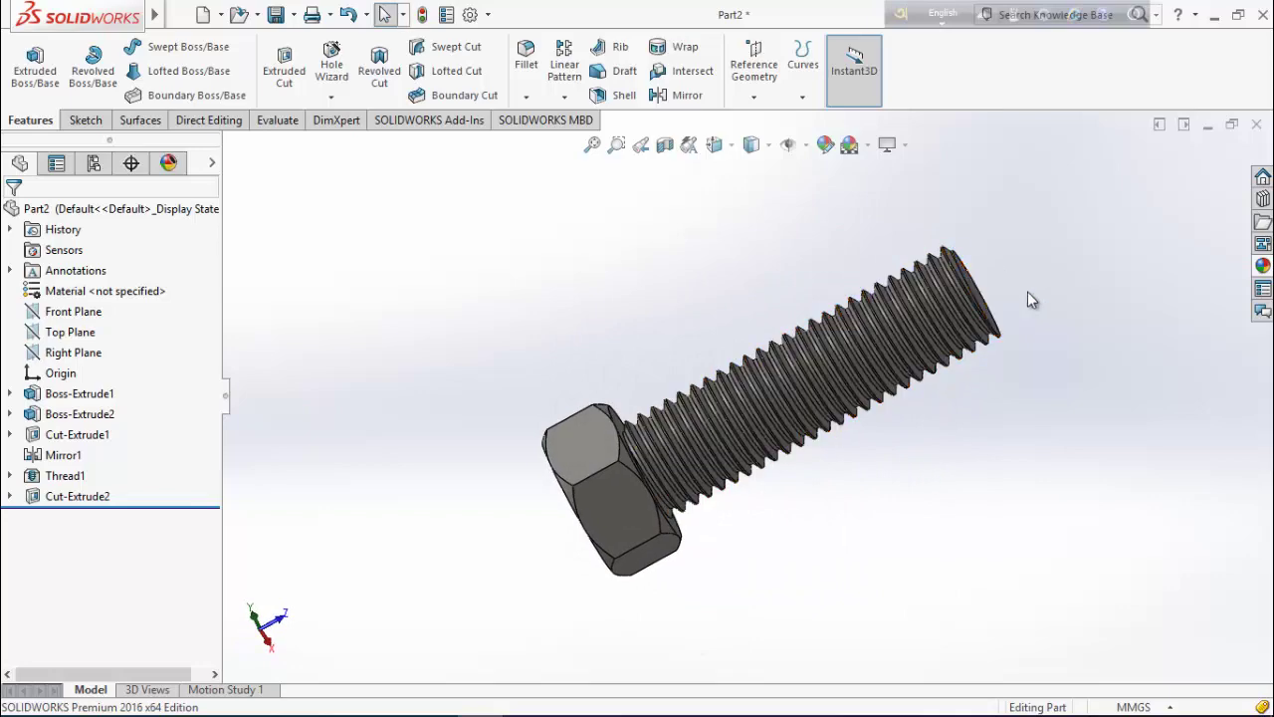
{"action": "middle_click_drag", "start_coordinate": [1030, 299], "coordinate": [765, 556]}
{"action": "scroll", "coordinate": [866, 498], "scroll_direction": "down", "scroll_amount": 2}
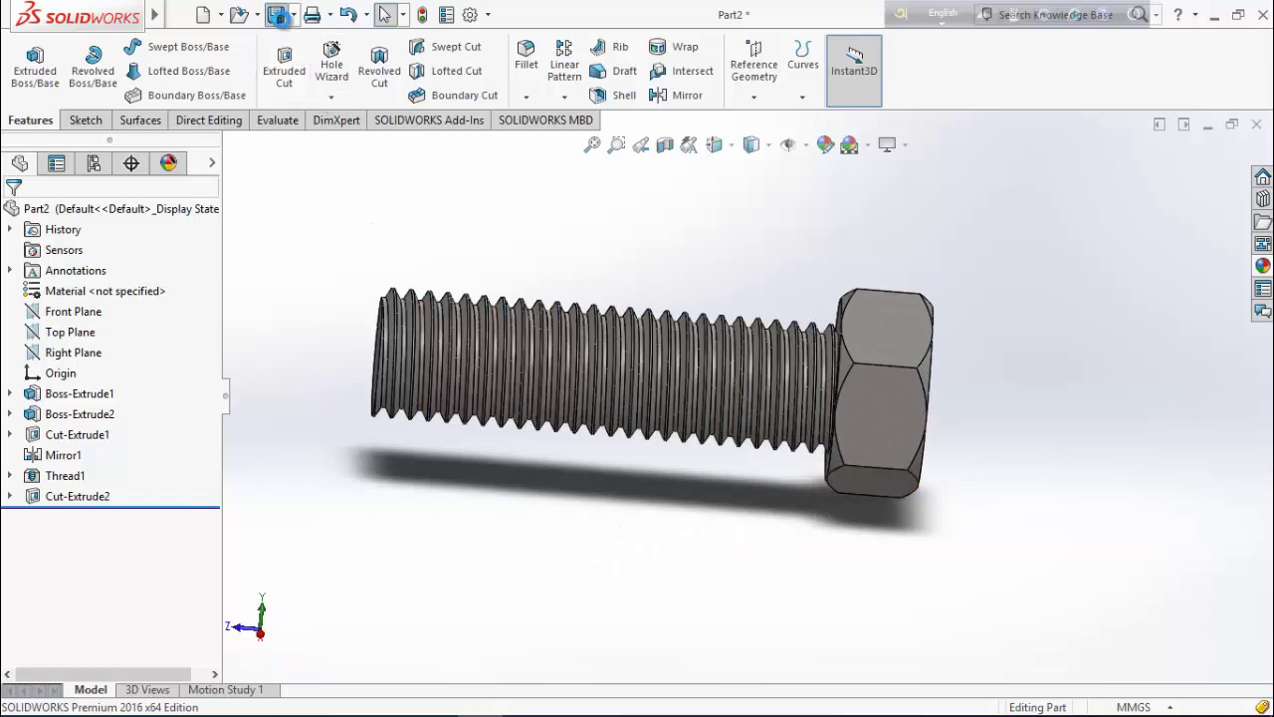
Begin saving the part to the desktop and create a folder named Bolt & Nut there, merging it with the existing one
{"action": "left_click", "coordinate": [279, 17]}
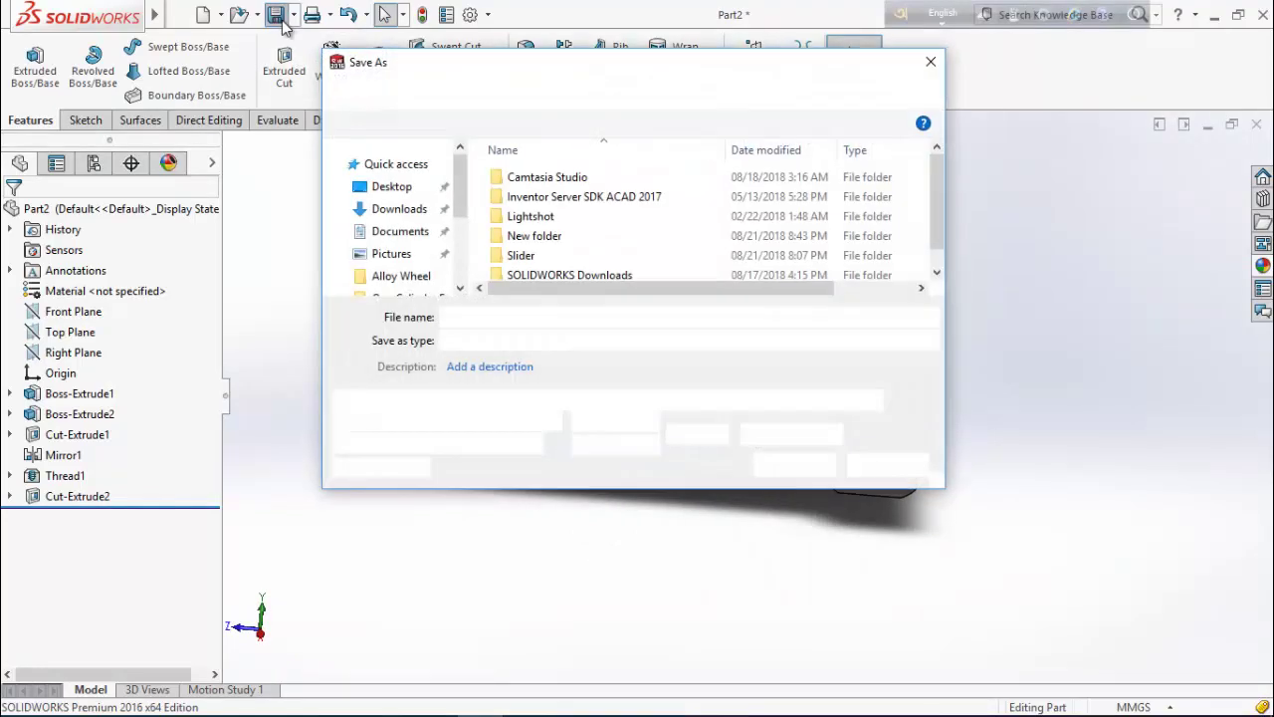
{"action": "left_click", "coordinate": [391, 202]}
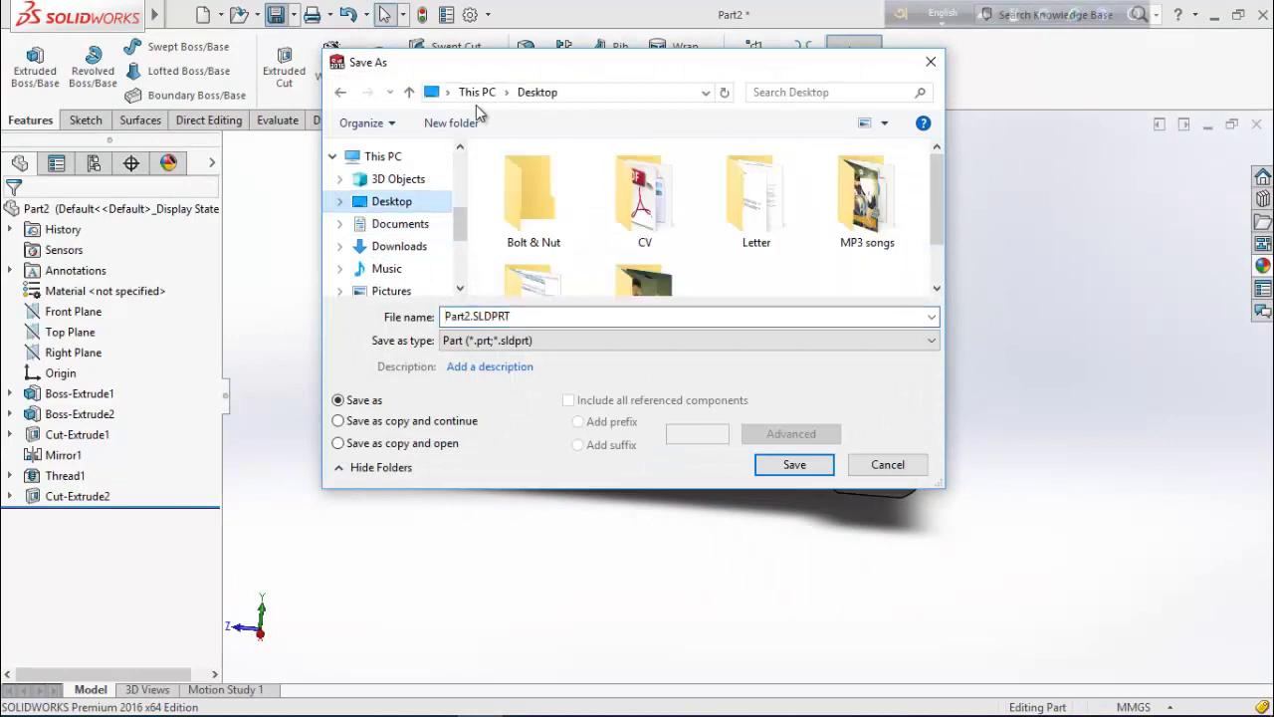
{"action": "left_click", "coordinate": [451, 122]}
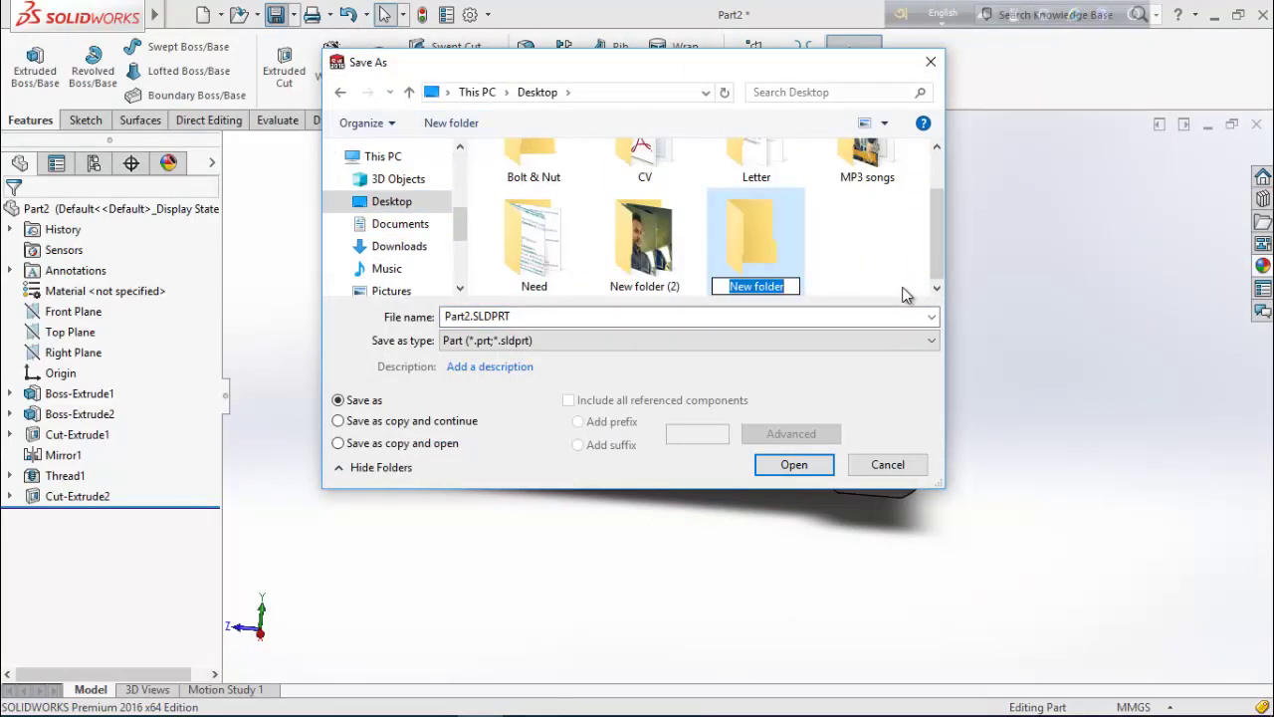
{"action": "type", "text": "B"}
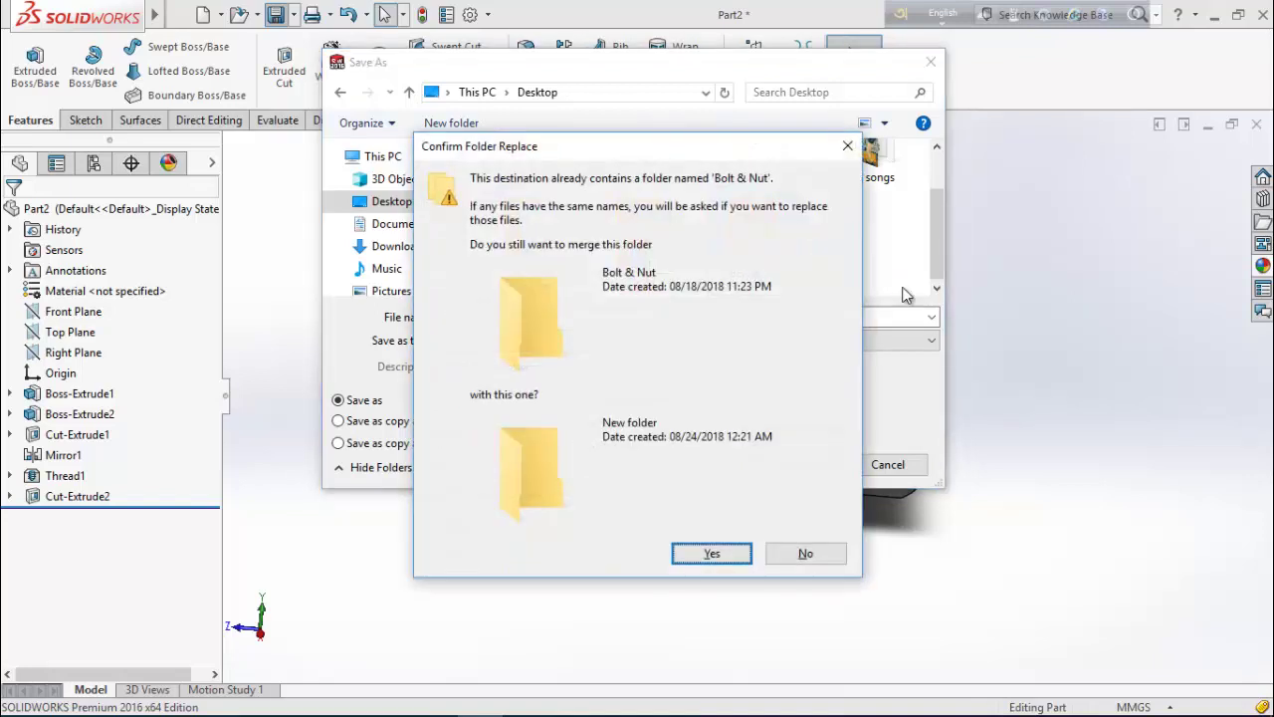
{"action": "left_click", "coordinate": [711, 553]}
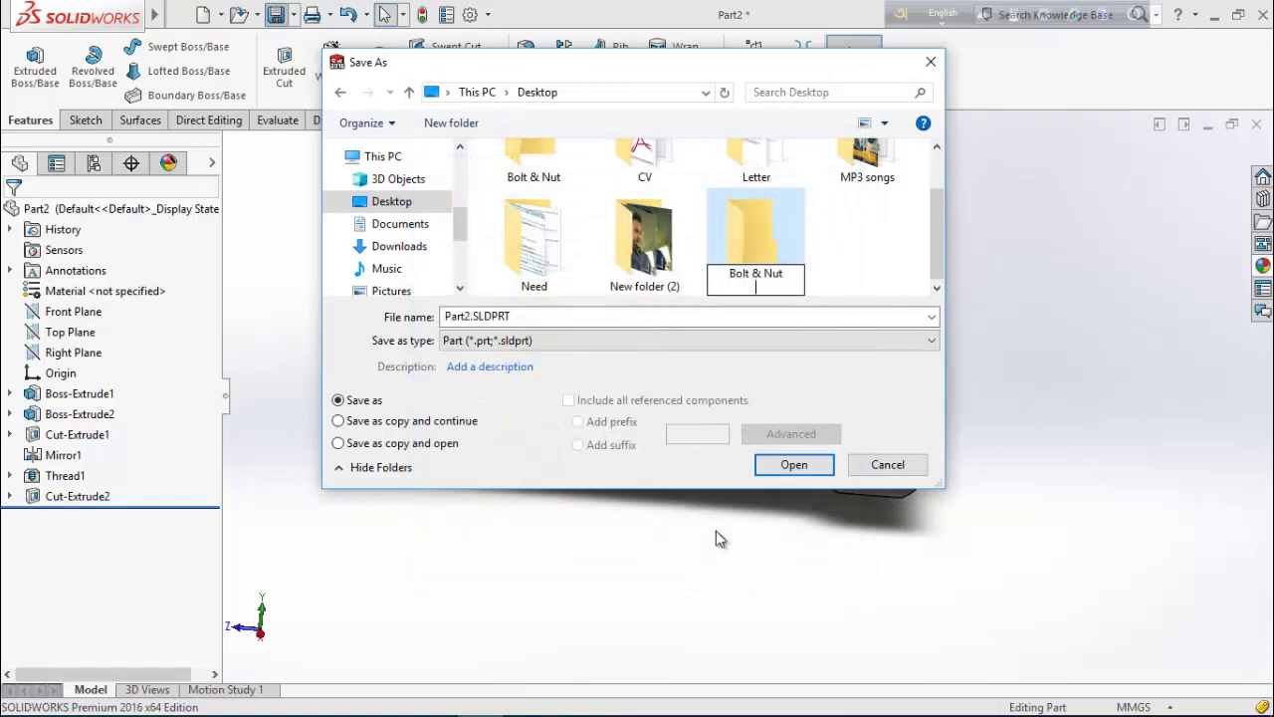
Save the part as Bolt inside the desktop's Bolt & Nut folder
{"action": "scroll", "coordinate": [558, 203], "scroll_direction": "up", "scroll_amount": 1}
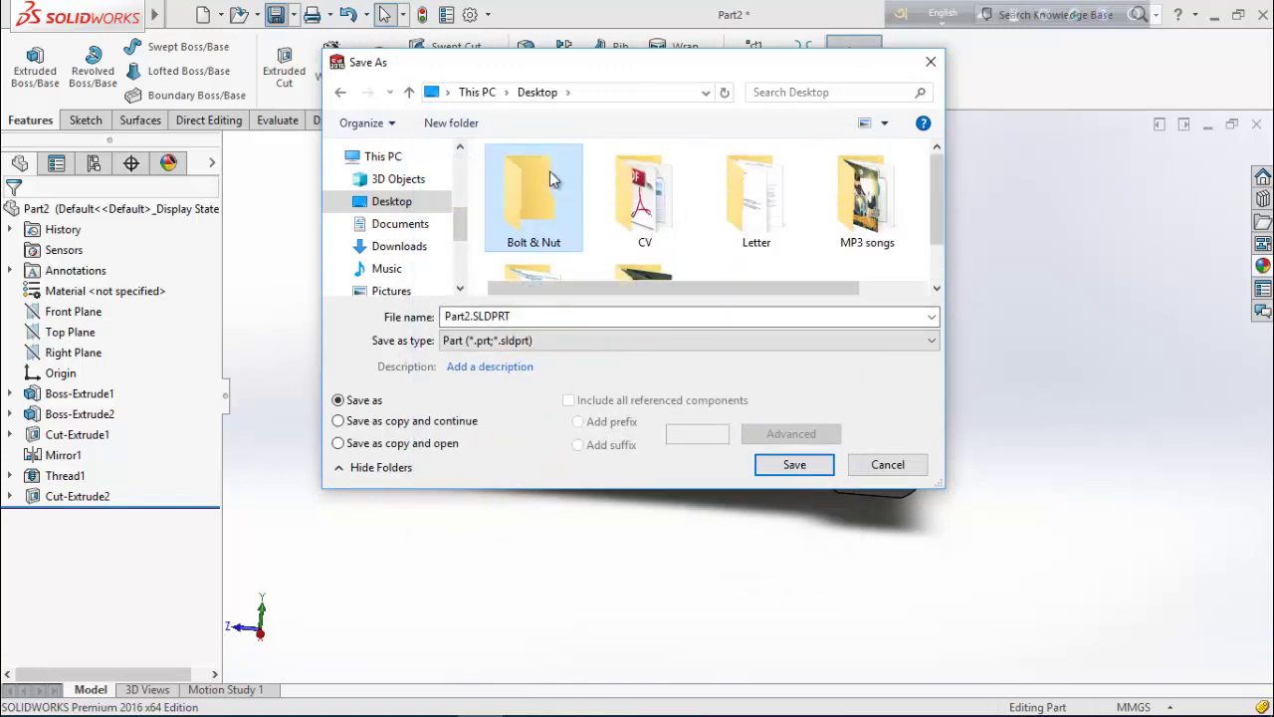
{"action": "double_click", "coordinate": [558, 203]}
{"action": "left_click", "coordinate": [536, 316]}
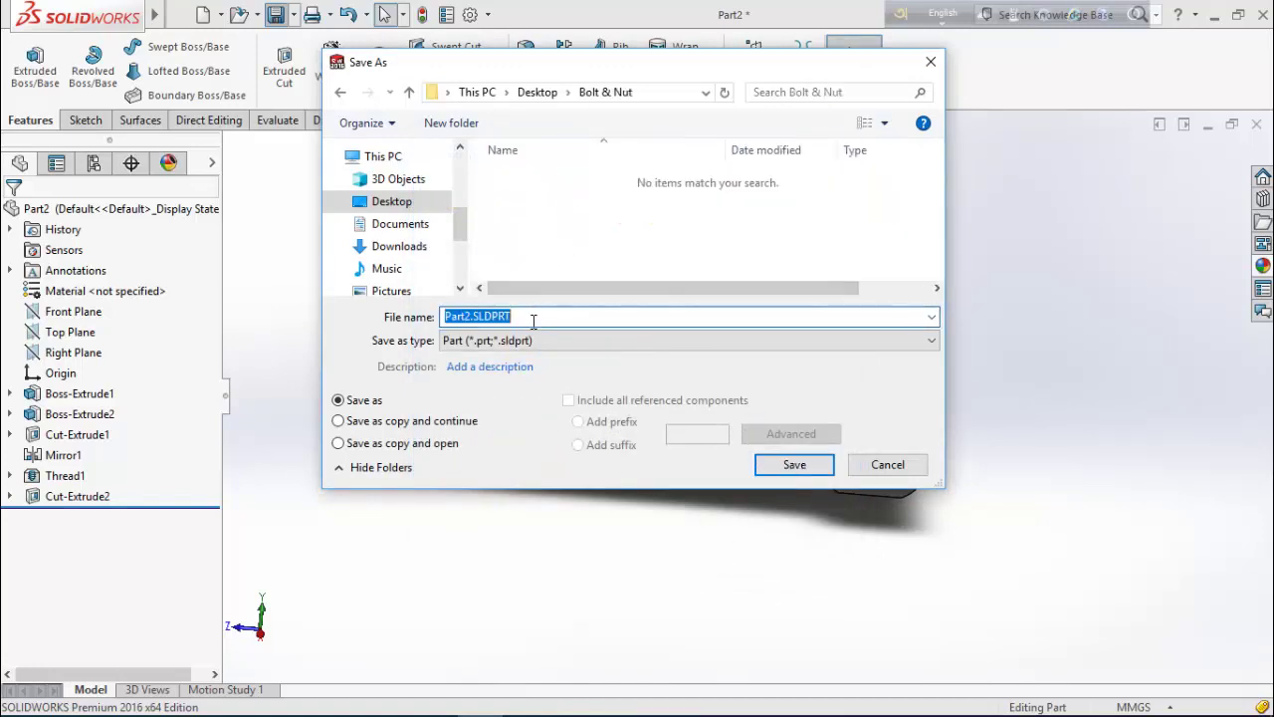
{"action": "type", "text": "Bolt"}
{"action": "key", "text": "Return"}
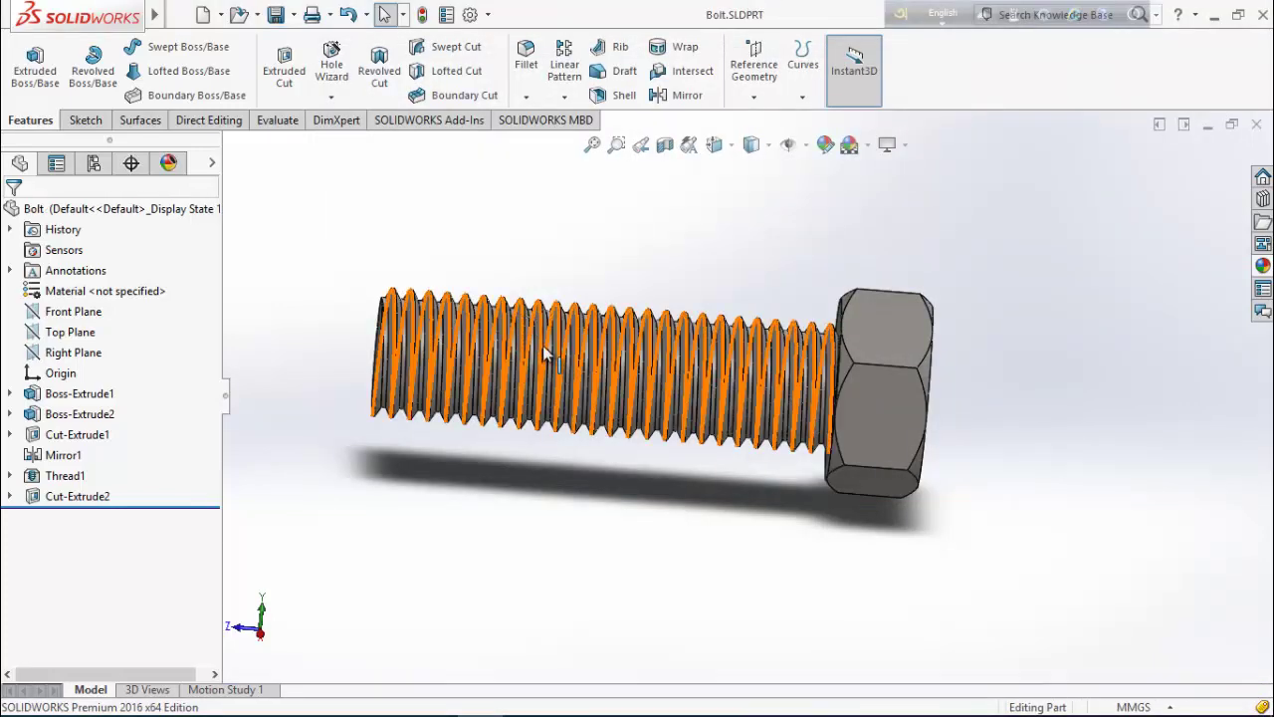
Delete the Mirror1 feature that repeats the chamfer cut on the other side of the bolt head
{"action": "middle_click_drag", "start_coordinate": [547, 356], "coordinate": [667, 363]}
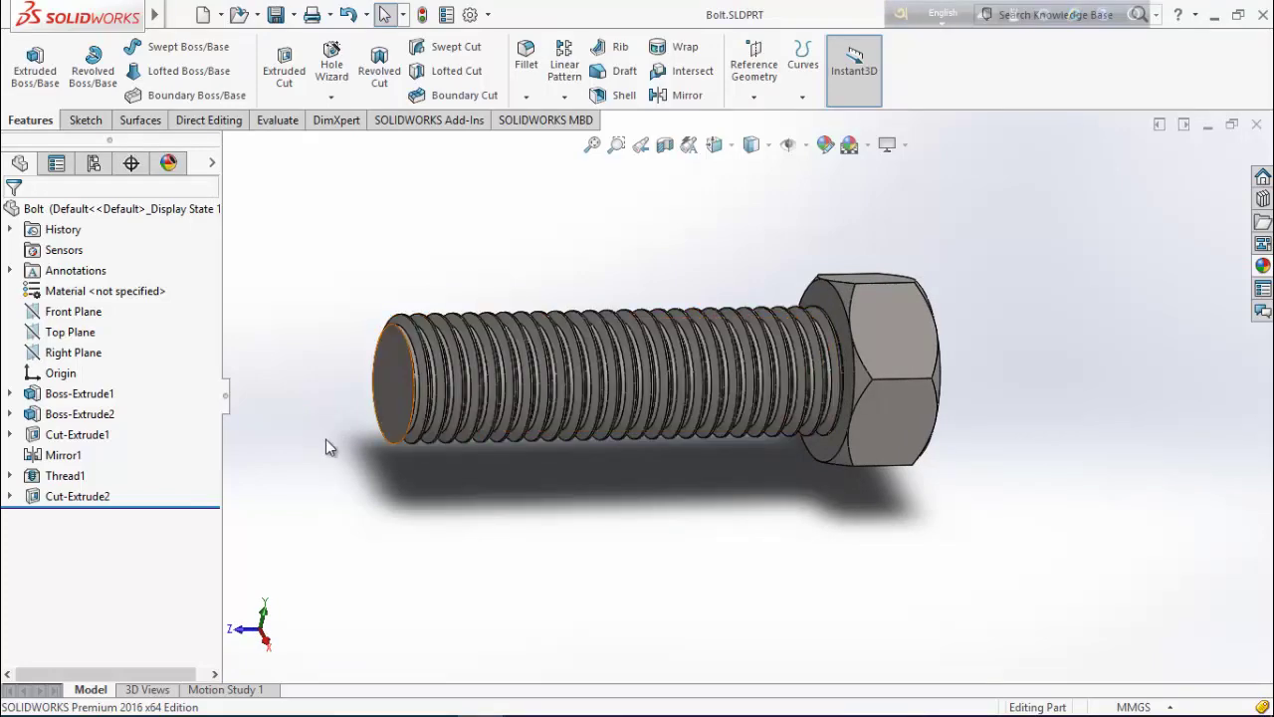
{"action": "middle_click_drag", "start_coordinate": [411, 465], "coordinate": [413, 482]}
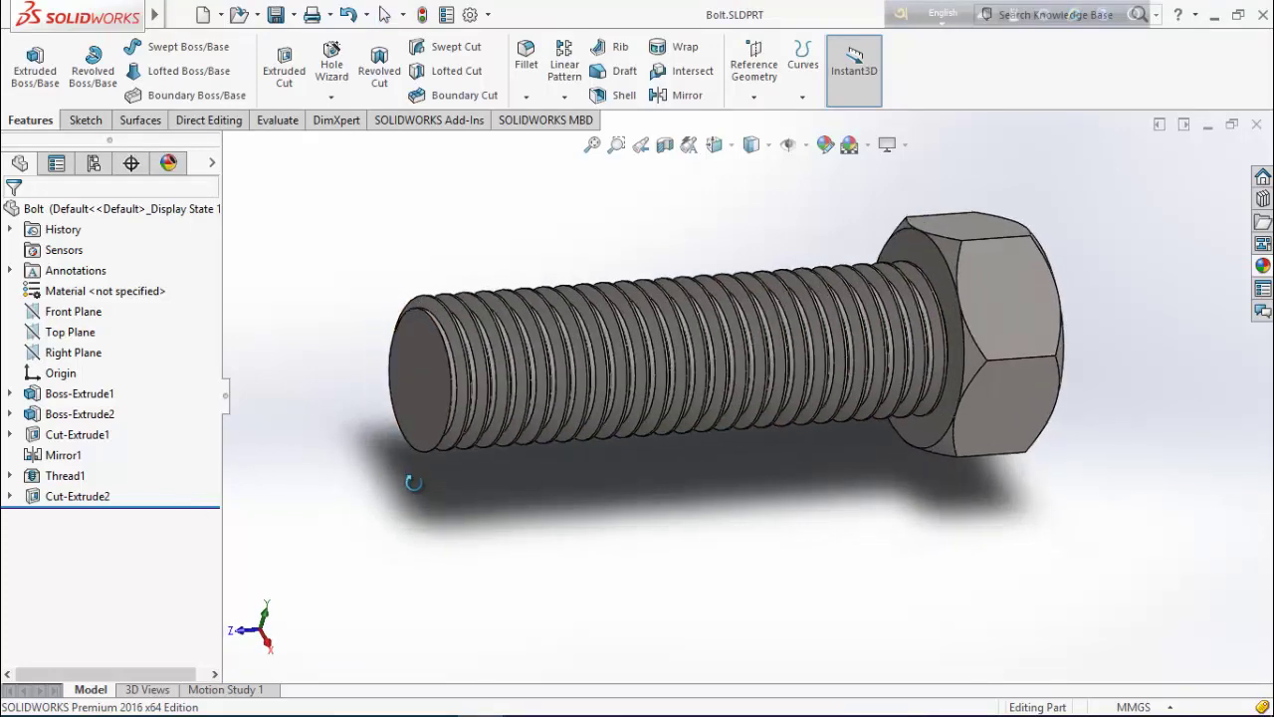
{"action": "left_click", "coordinate": [64, 476]}
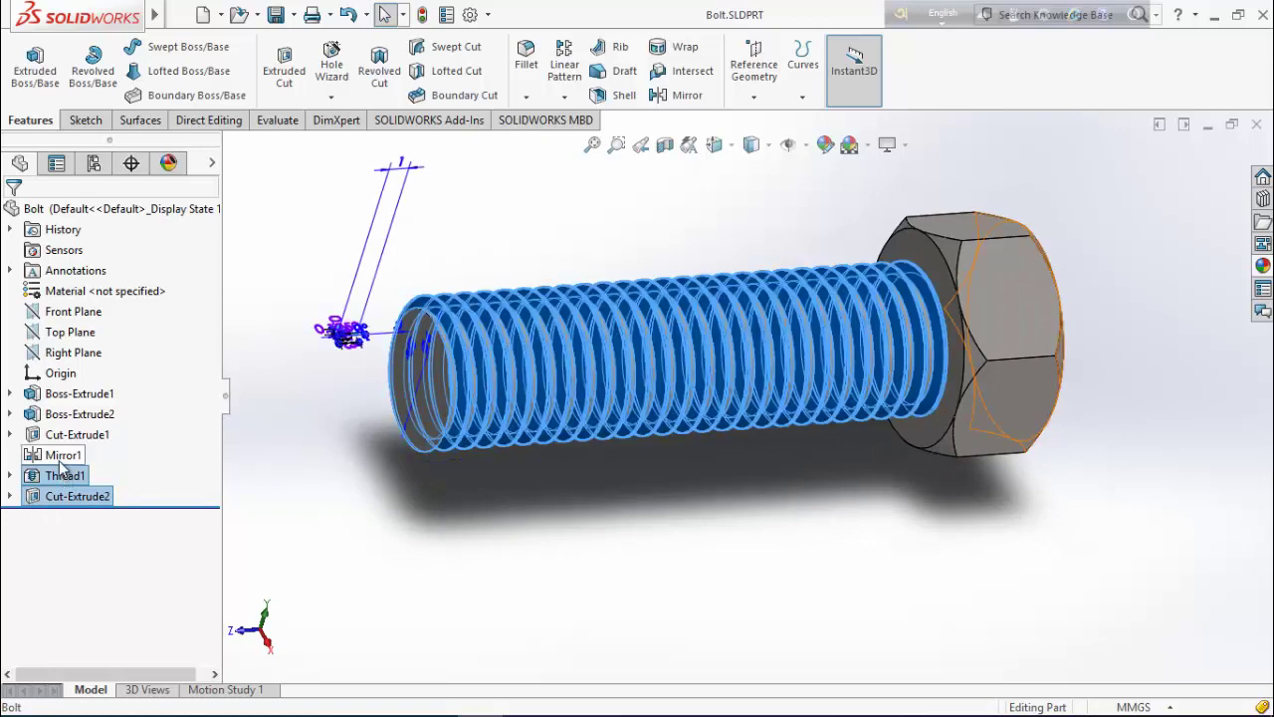
{"action": "left_click", "coordinate": [61, 456]}
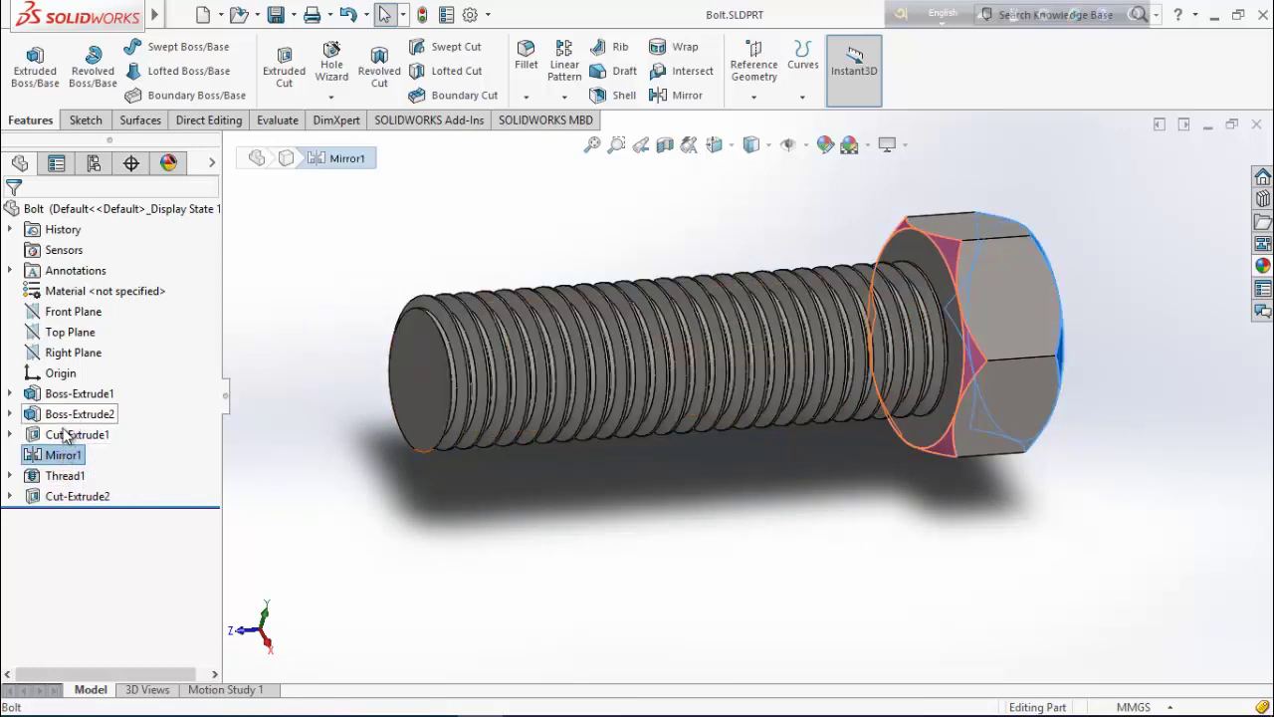
{"action": "right_click", "coordinate": [63, 455]}
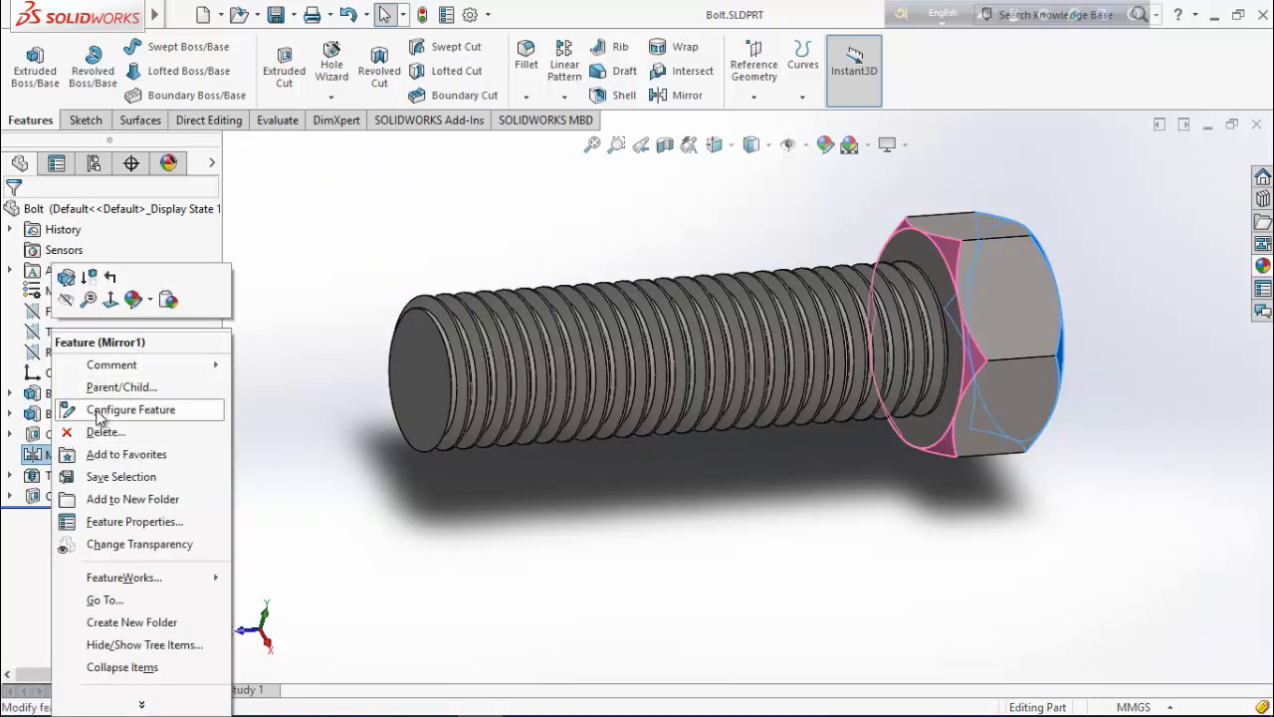
{"action": "left_click", "coordinate": [99, 431]}
{"action": "left_click", "coordinate": [753, 257]}
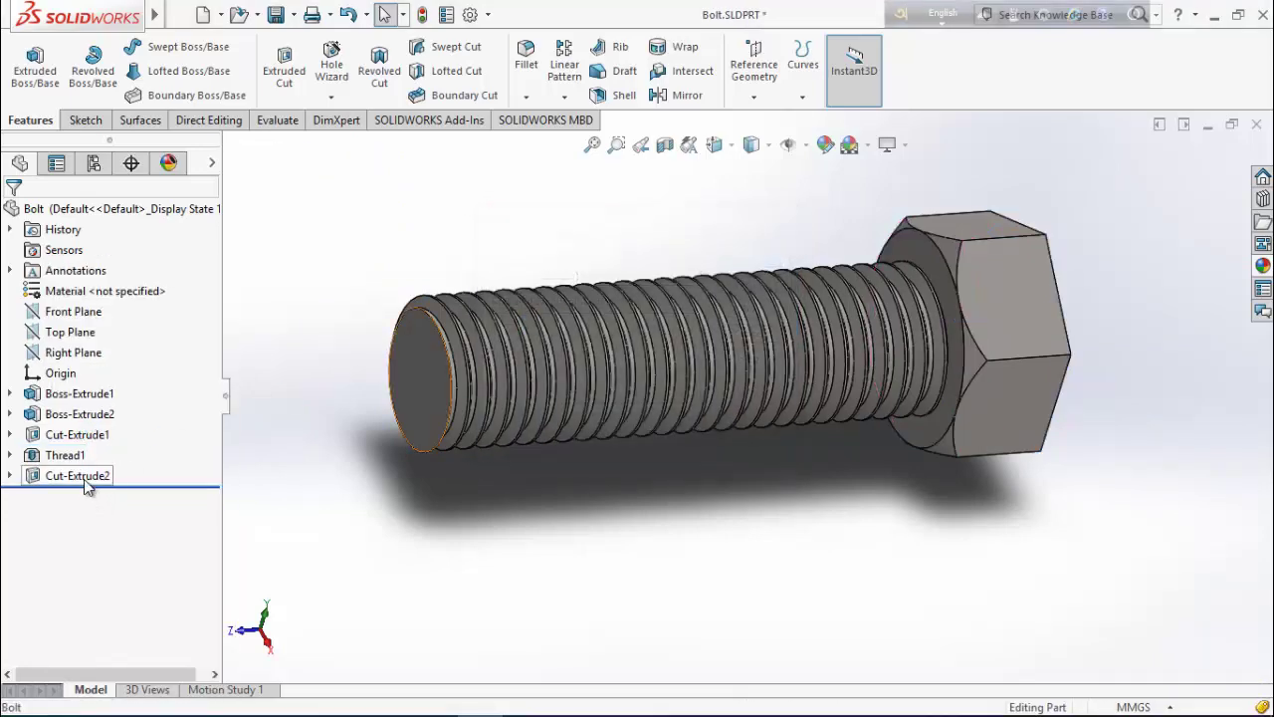
Delete the head's chamfer cut Cut-Extrude1 and the shank Boss-Extrude2, including the dependent thread and trimming cut
{"action": "left_click", "coordinate": [78, 475]}
{"action": "left_click", "coordinate": [65, 455], "text": "ctrl"}
{"action": "left_click", "coordinate": [69, 435], "text": "ctrl"}
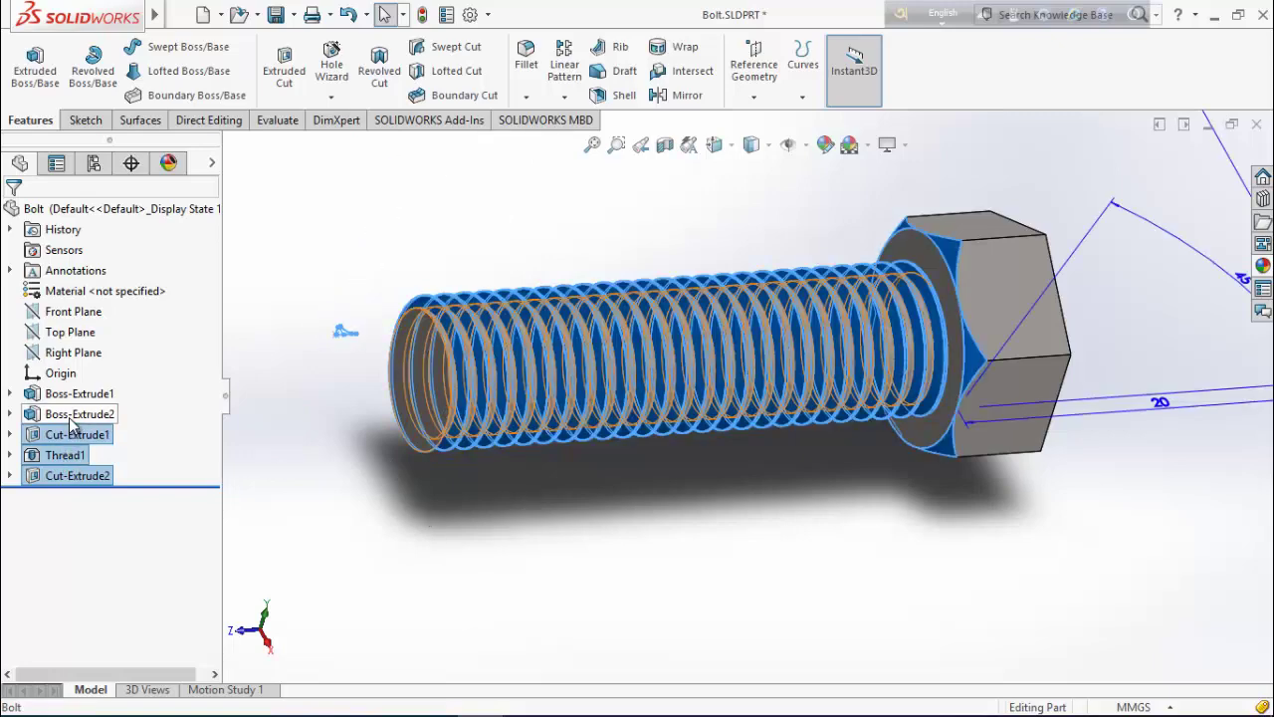
{"action": "right_click", "coordinate": [69, 428]}
{"action": "left_click", "coordinate": [212, 470]}
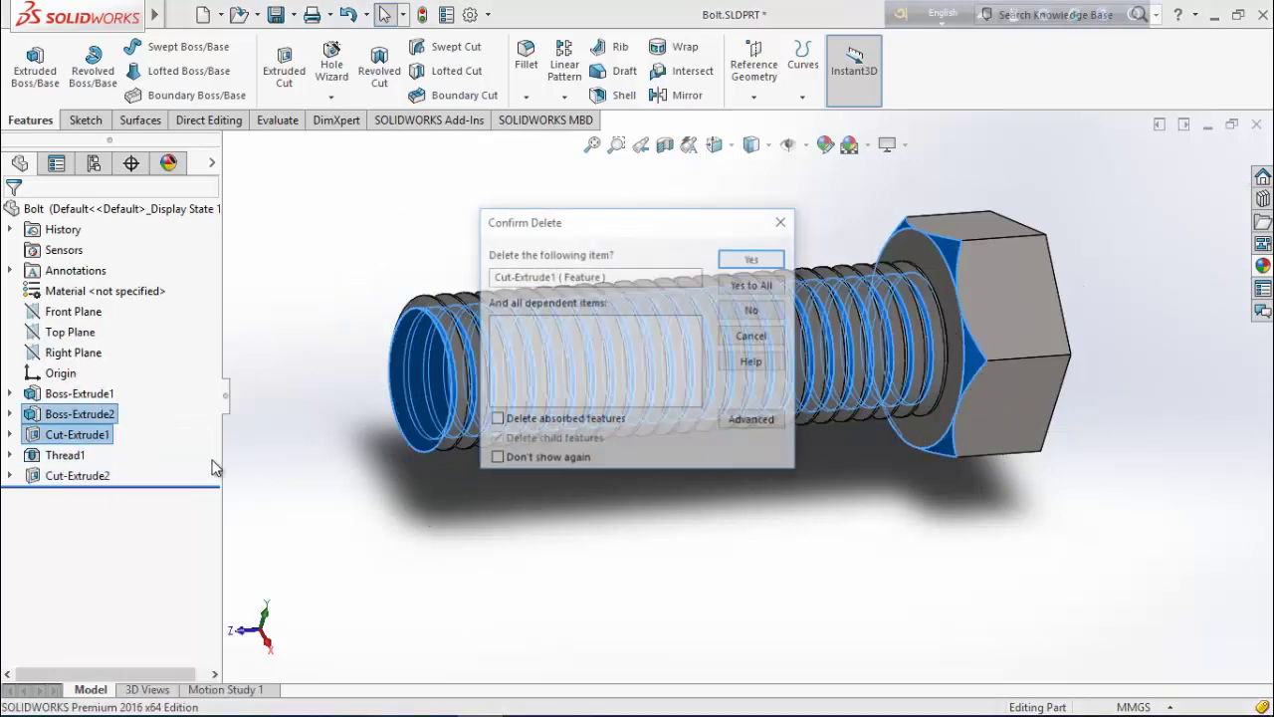
{"action": "left_click", "coordinate": [754, 257]}
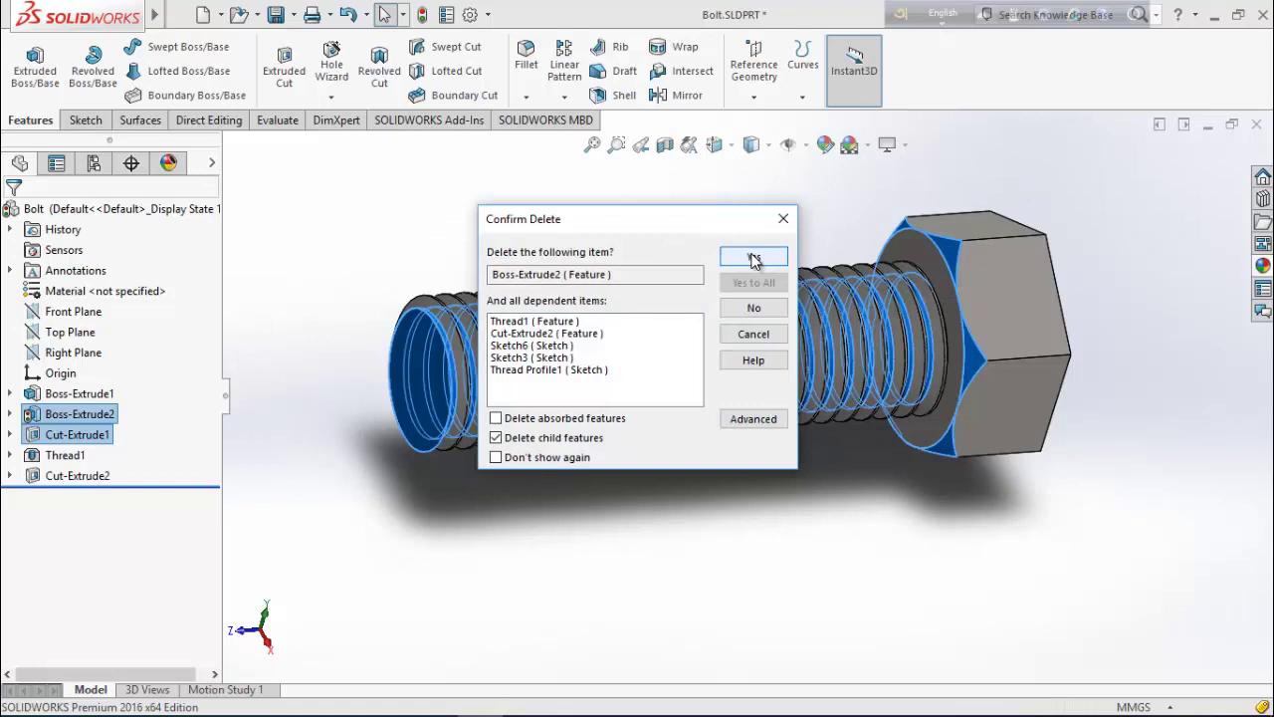
{"action": "left_click", "coordinate": [753, 258]}
Extrude-cut the remaining 6 mm circle sketch Through All to make a hole through the hexagonal head
{"action": "middle_click_drag", "start_coordinate": [639, 426], "coordinate": [706, 489]}
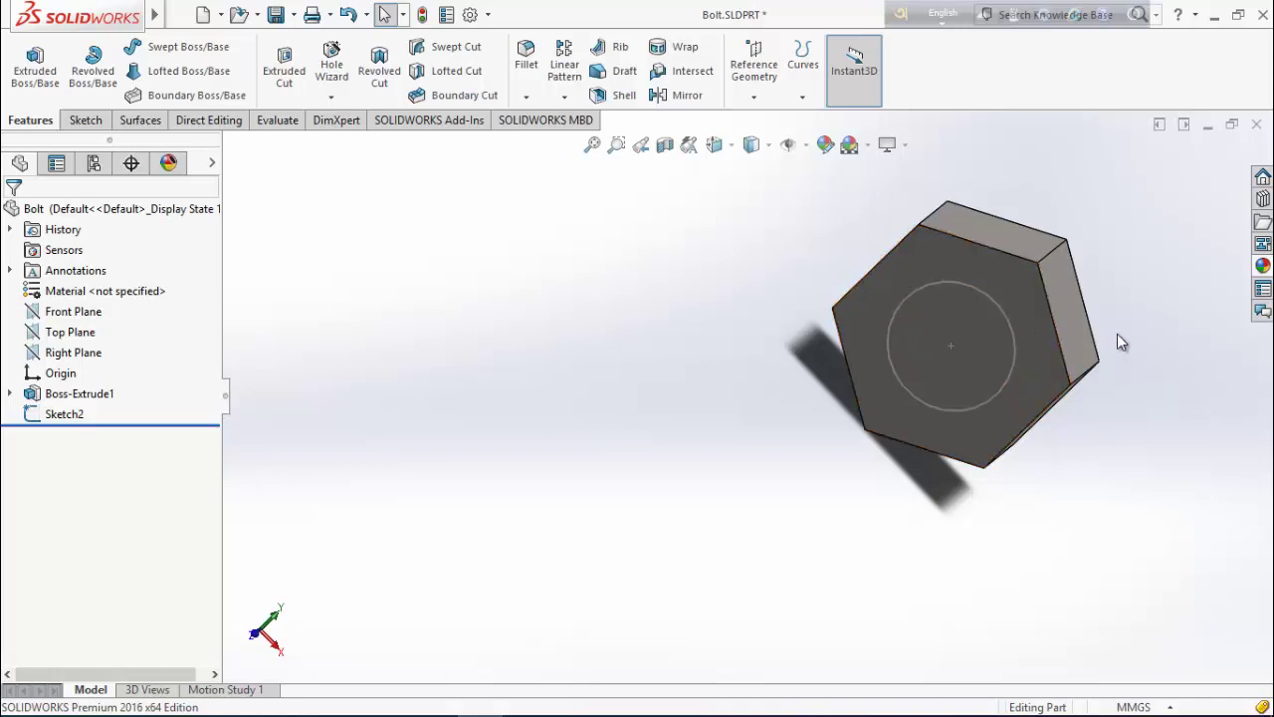
{"action": "mouse_move", "coordinate": [1115, 339]}
{"action": "middle_mouse_down"}
{"action": "mouse_move", "coordinate": [1064, 418]}
{"action": "mouse_move", "coordinate": [1081, 407]}
{"action": "middle_mouse_up"}
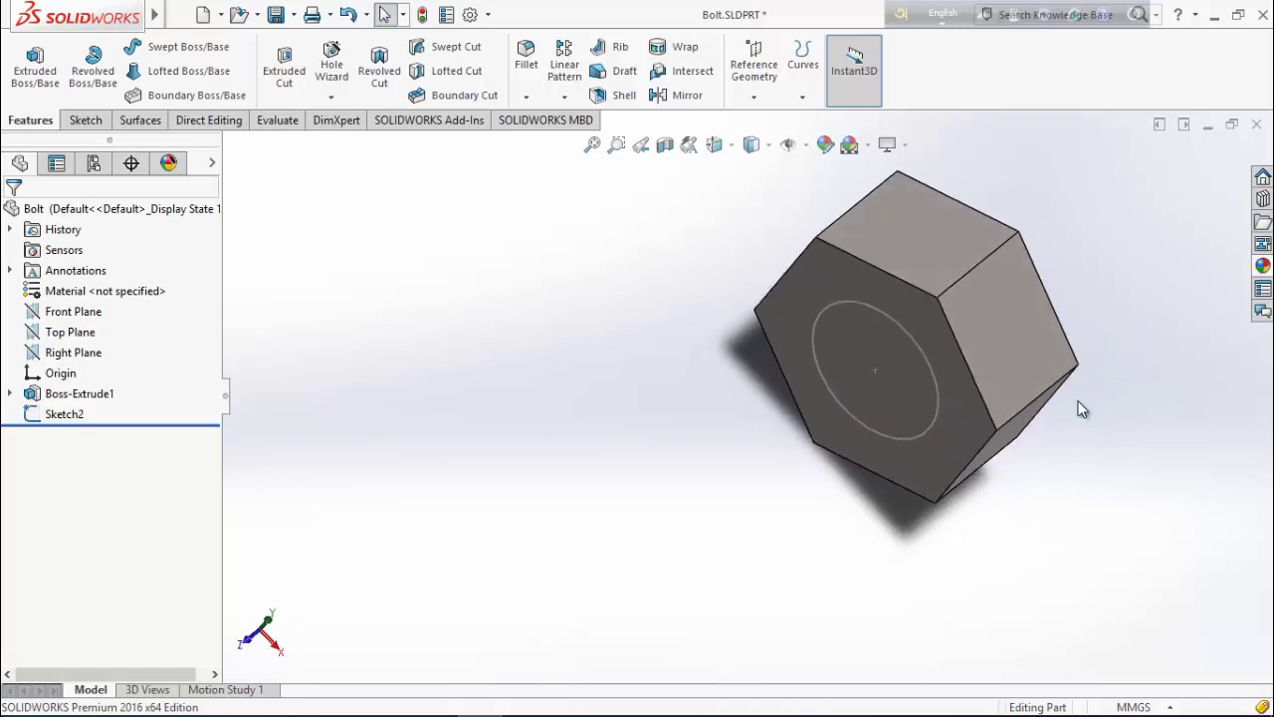
{"action": "left_click", "coordinate": [924, 363]}
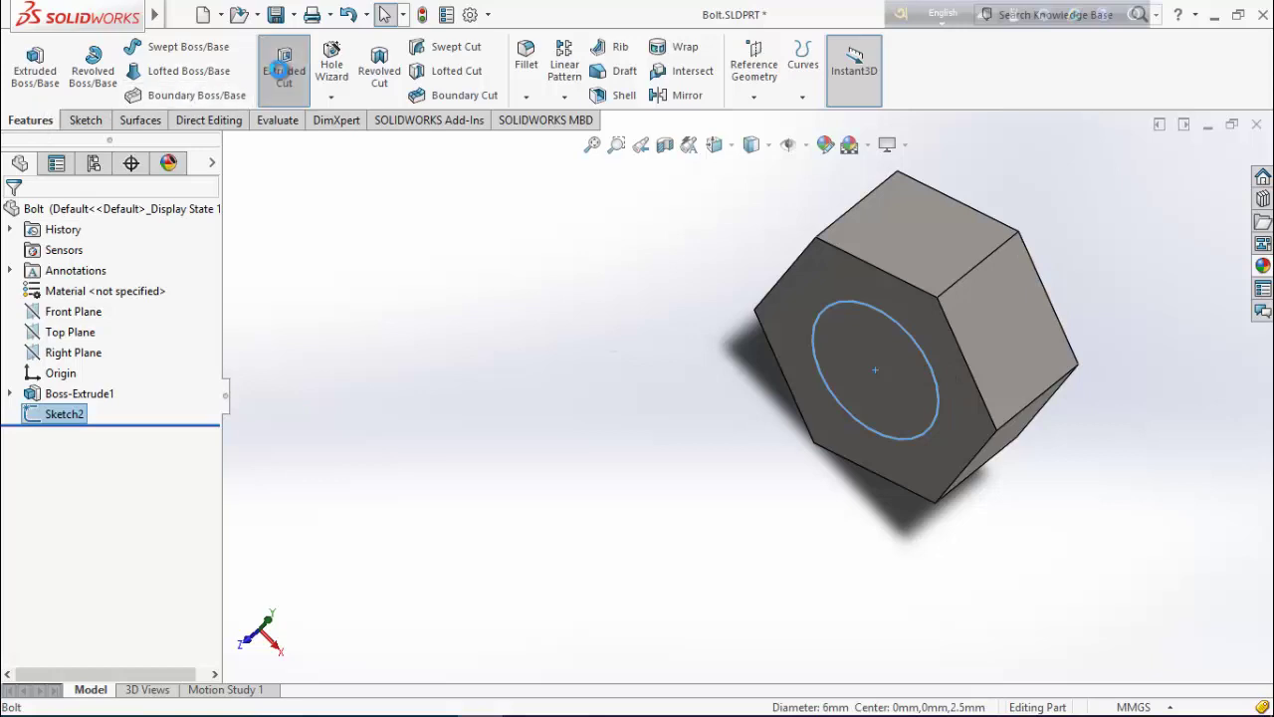
{"action": "left_click", "coordinate": [283, 67]}
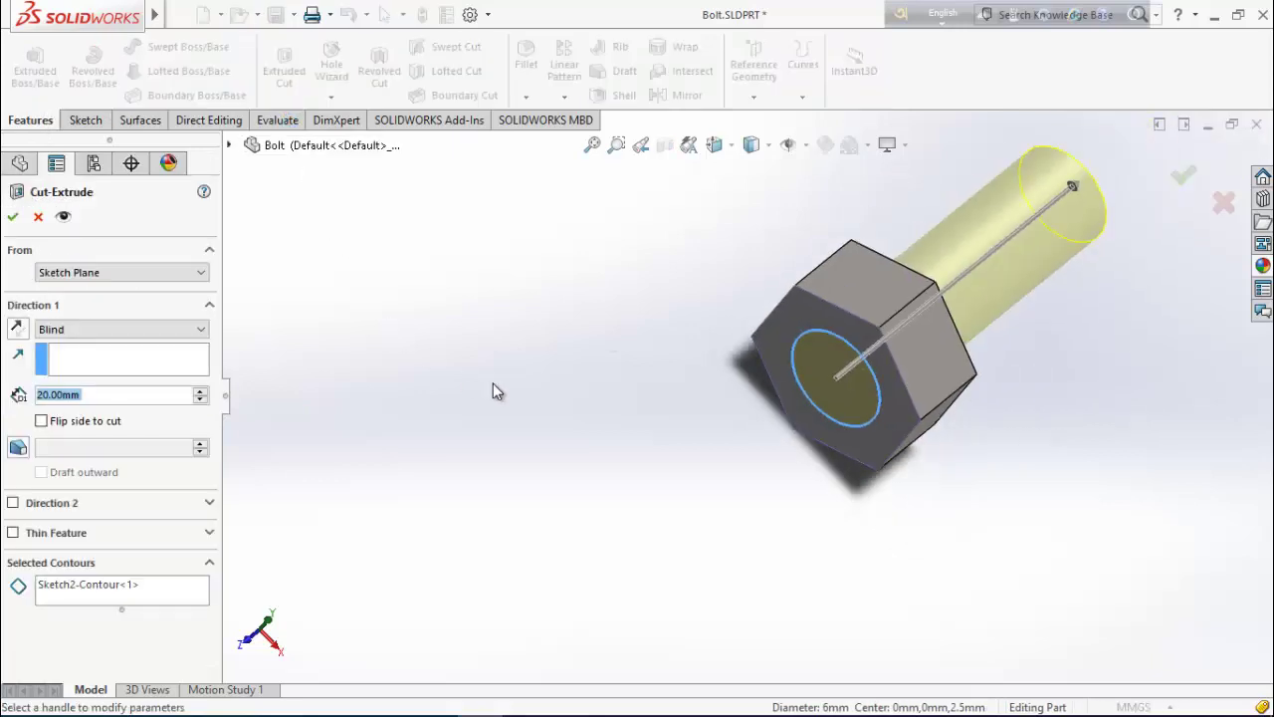
{"action": "left_click", "coordinate": [115, 330]}
{"action": "left_click", "coordinate": [84, 359]}
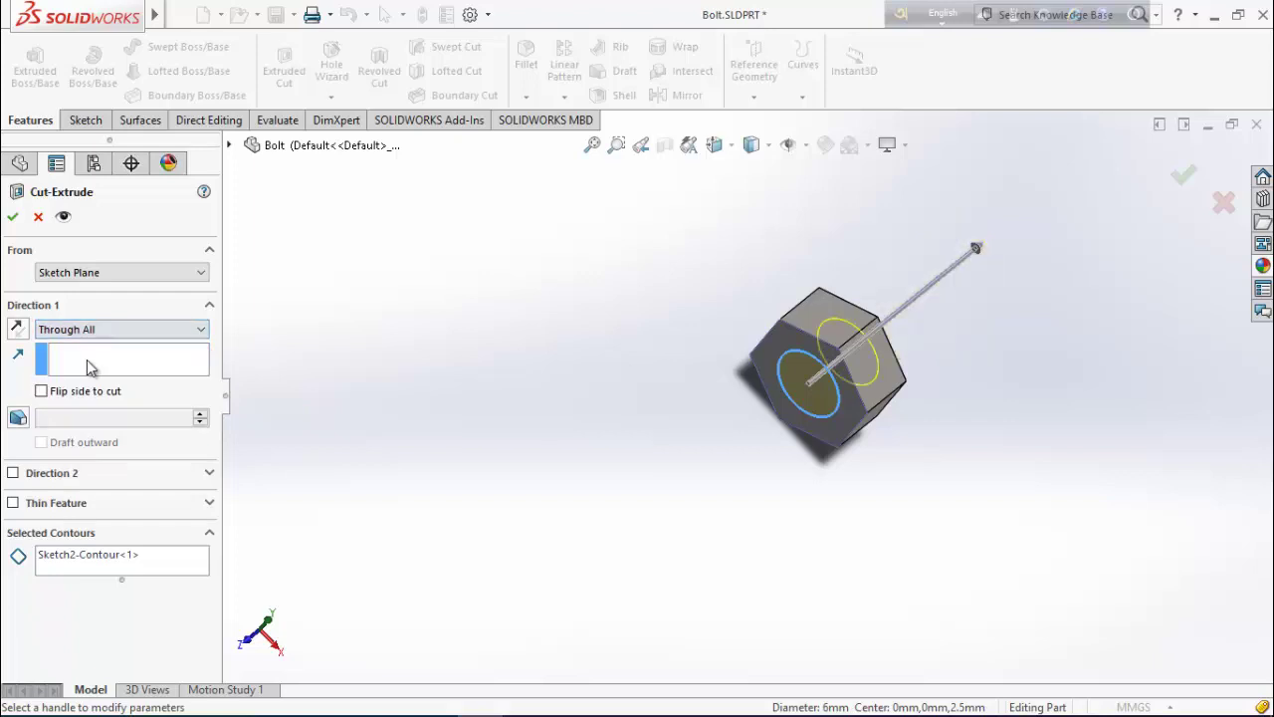
{"action": "left_click", "coordinate": [12, 218]}
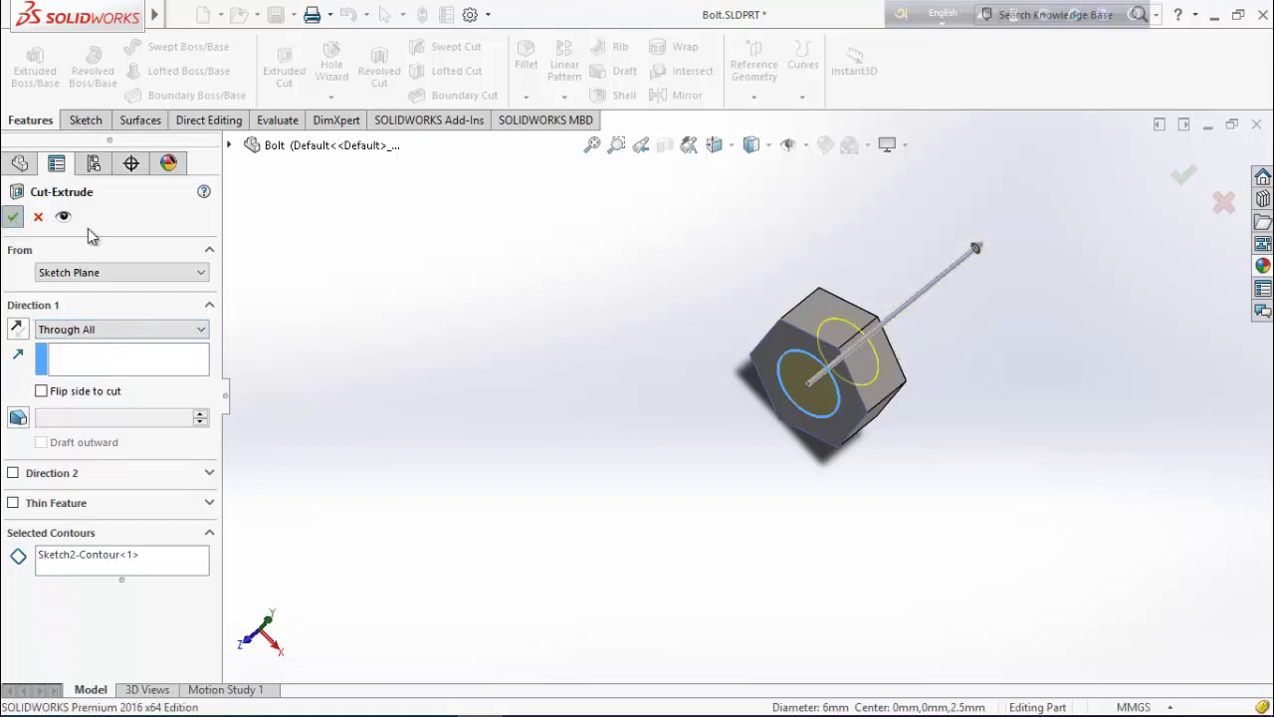
Sketch a circle of about 5 mm radius on the hexagon's front face, centred on the hole and reaching the hexagon's edge
{"action": "middle_click_drag", "start_coordinate": [596, 489], "coordinate": [597, 412]}
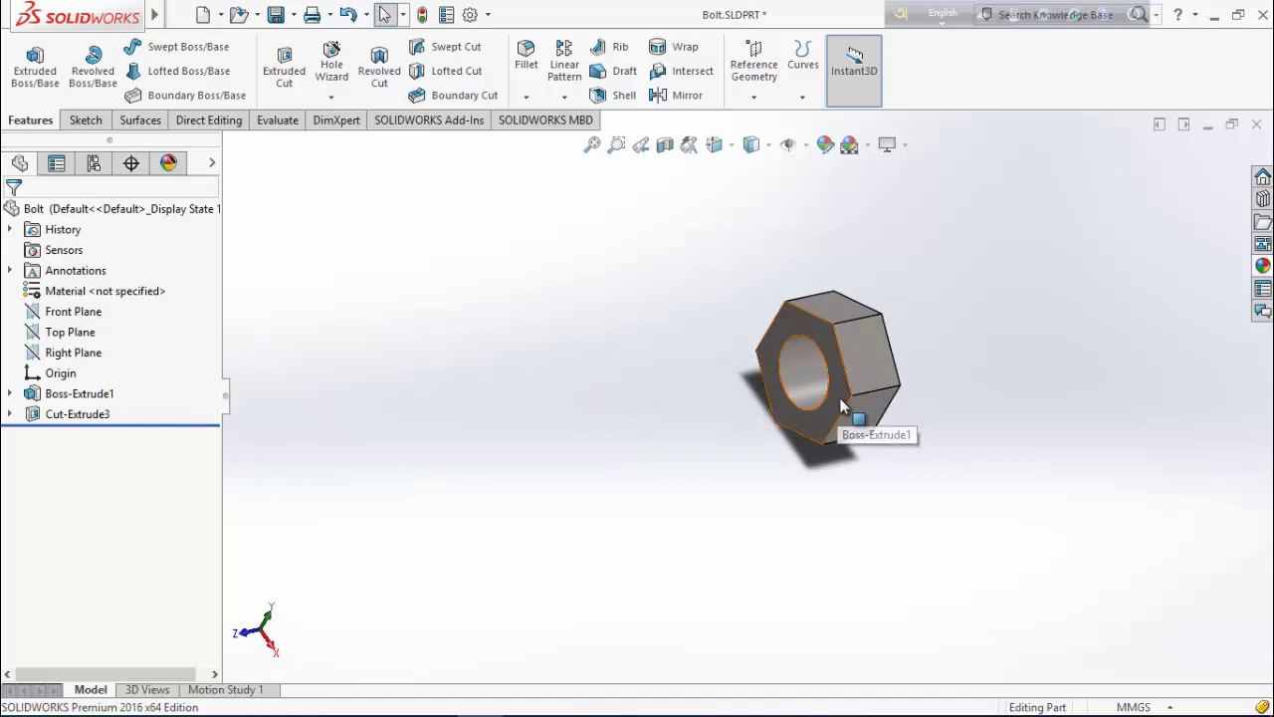
{"action": "mouse_move", "coordinate": [848, 430]}
{"action": "middle_mouse_down"}
{"action": "mouse_move", "coordinate": [886, 475]}
{"action": "mouse_move", "coordinate": [845, 435]}
{"action": "middle_mouse_up"}
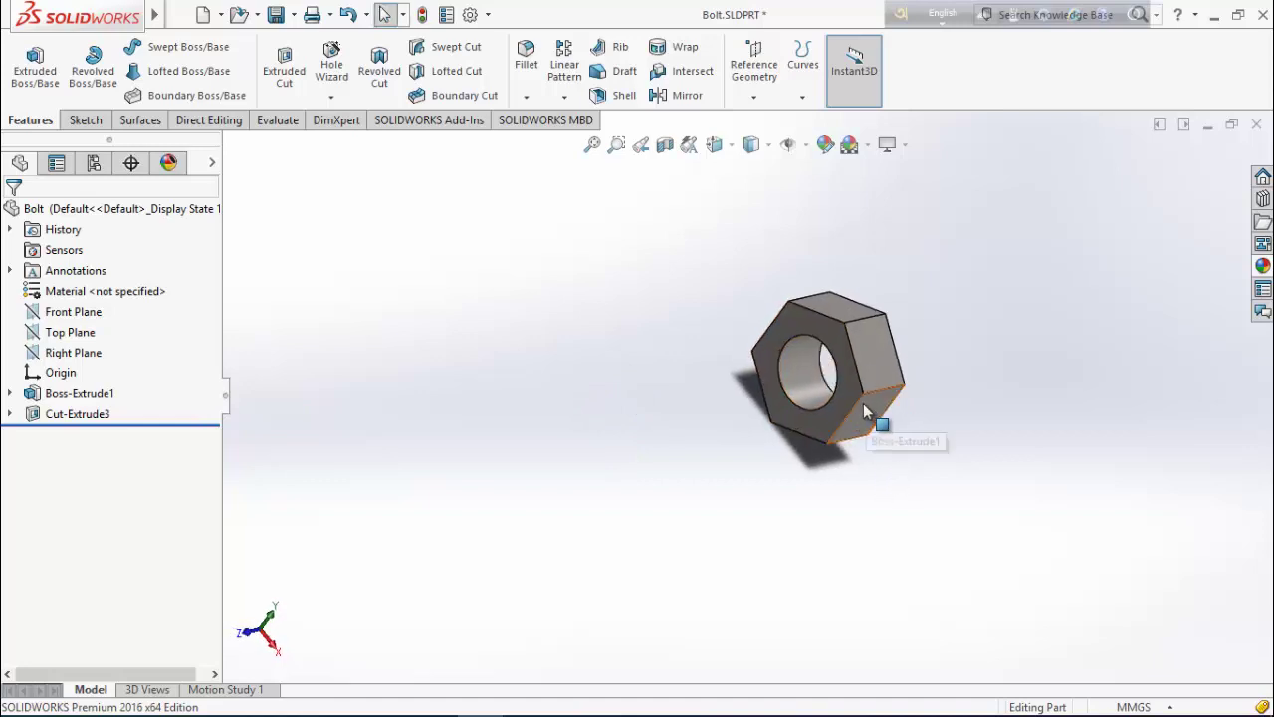
{"action": "left_click", "coordinate": [849, 383]}
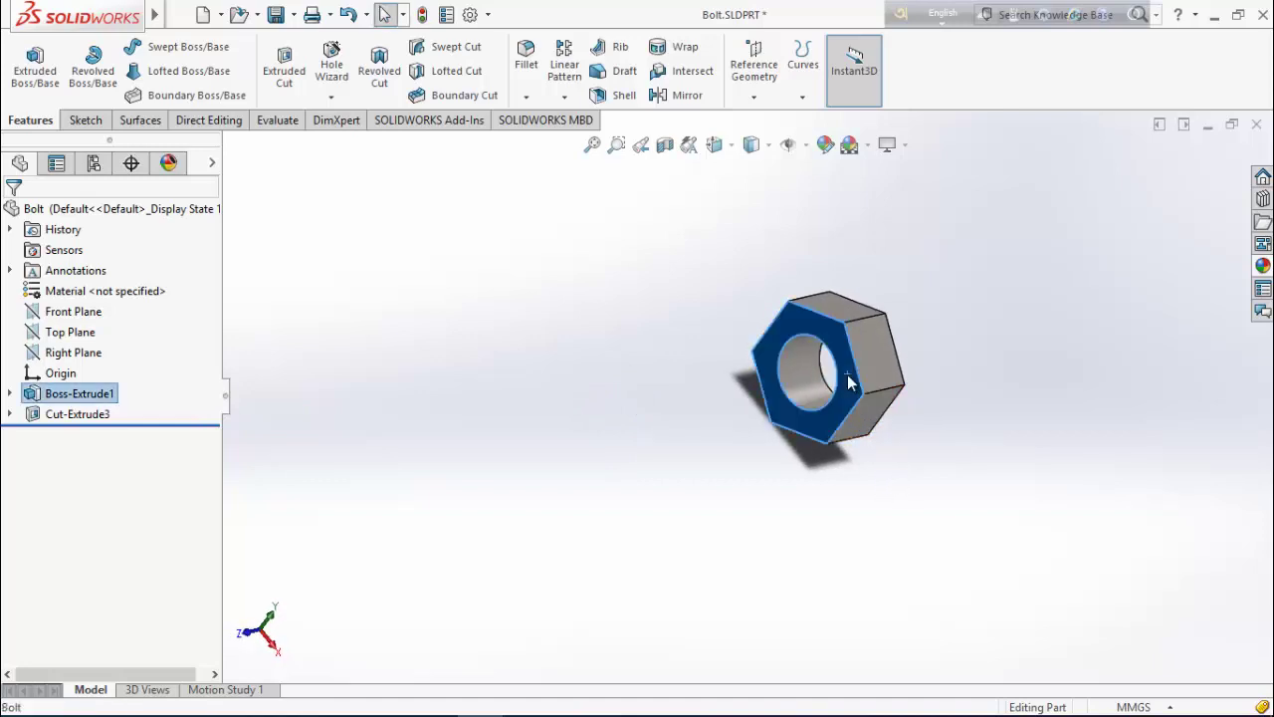
{"action": "right_click", "coordinate": [849, 384]}
{"action": "left_click", "coordinate": [883, 177]}
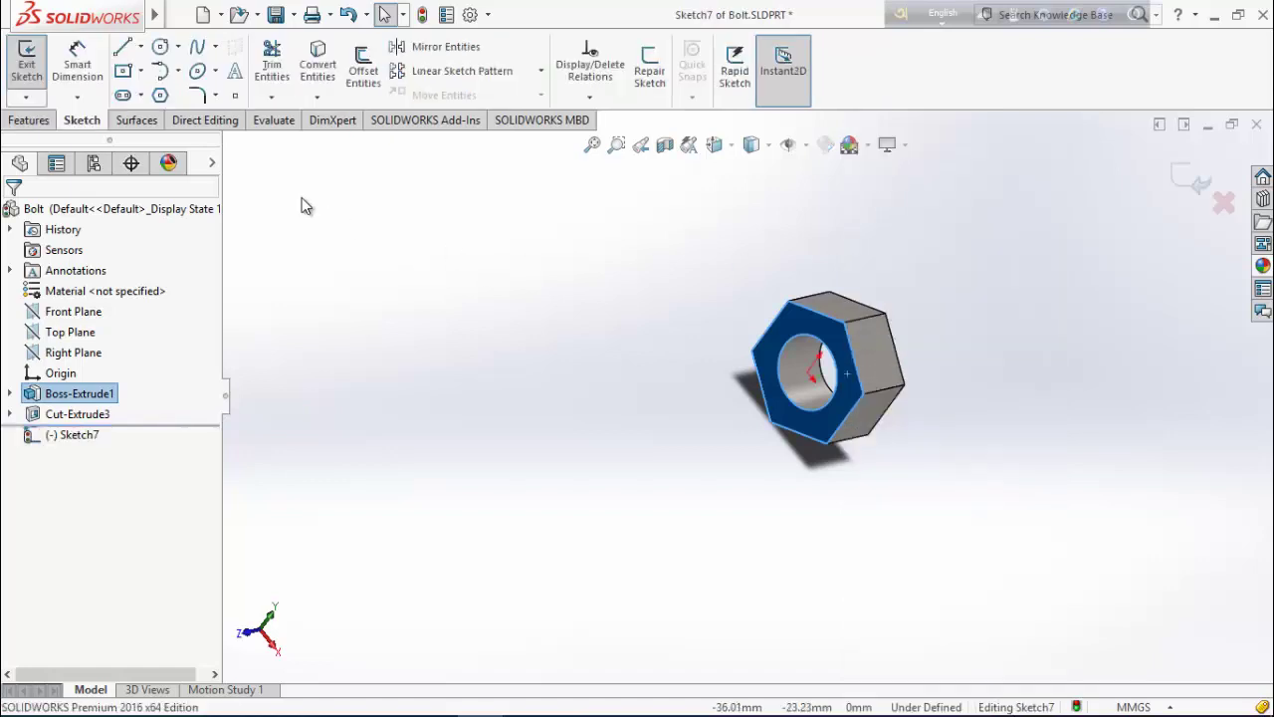
{"action": "left_click", "coordinate": [160, 47]}
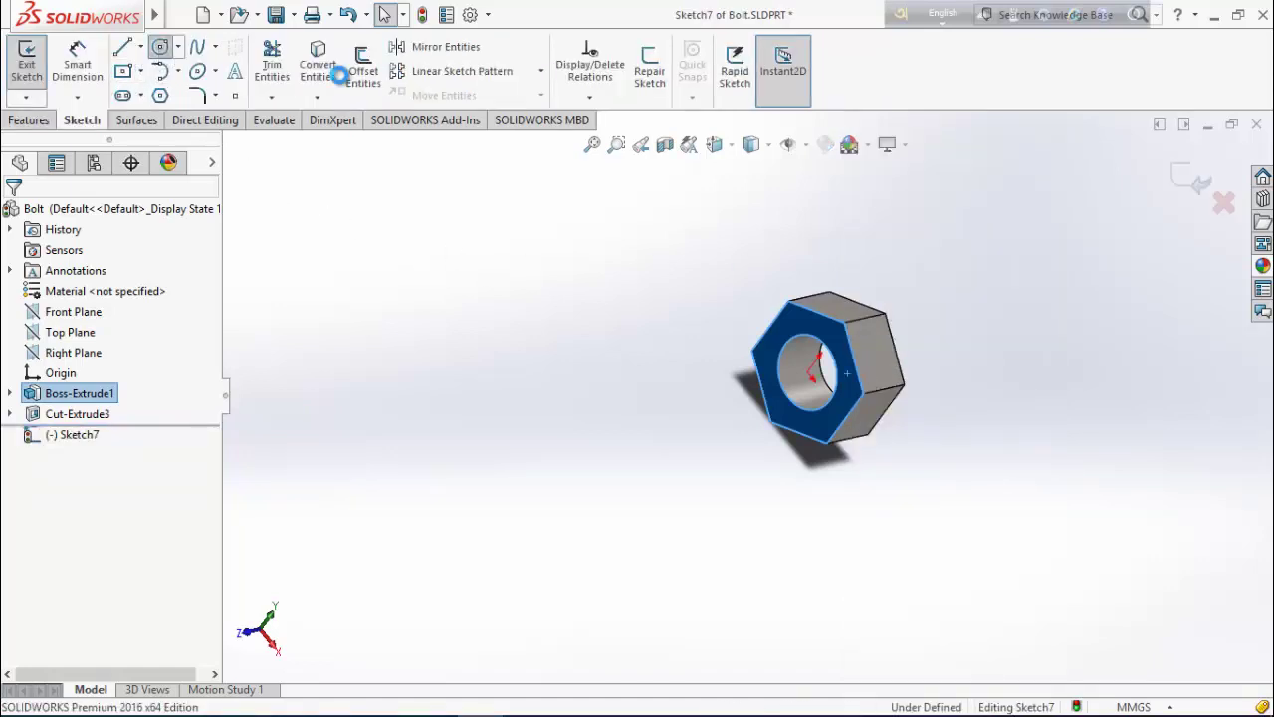
{"action": "left_click", "coordinate": [812, 370]}
{"action": "left_click", "coordinate": [862, 361]}
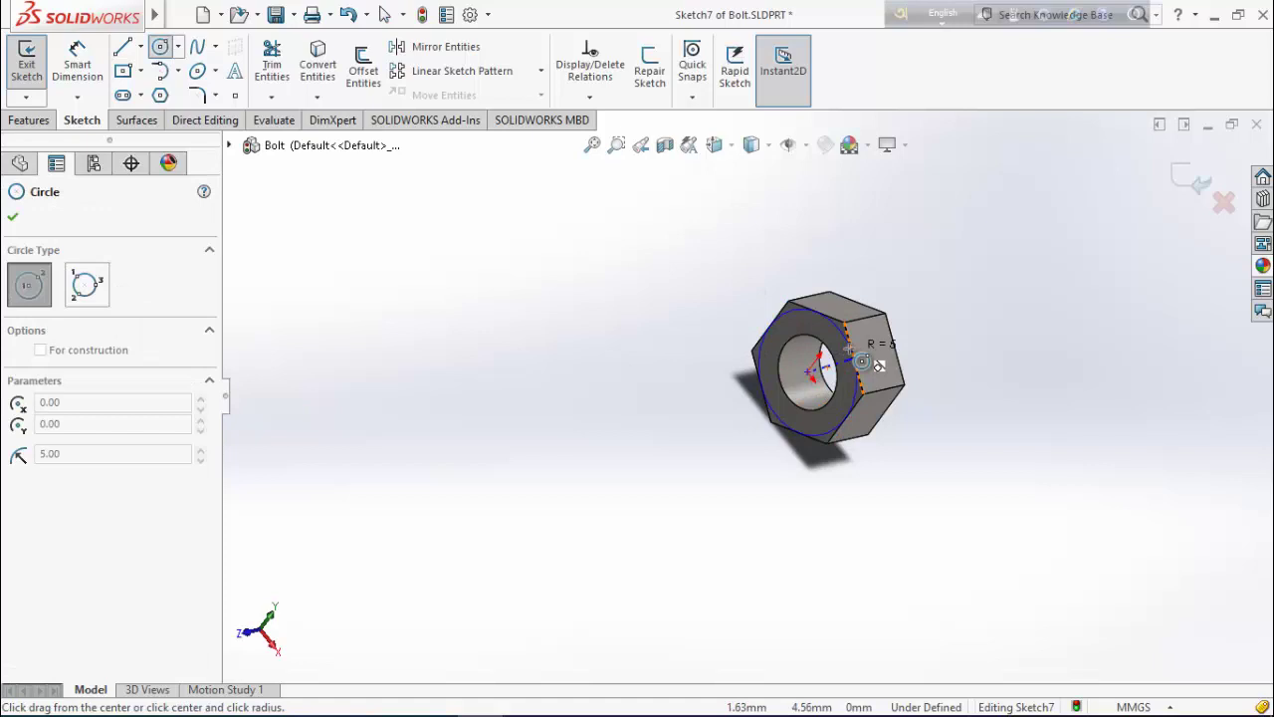
{"action": "right_click", "coordinate": [971, 319]}
{"action": "left_click", "coordinate": [1042, 335]}
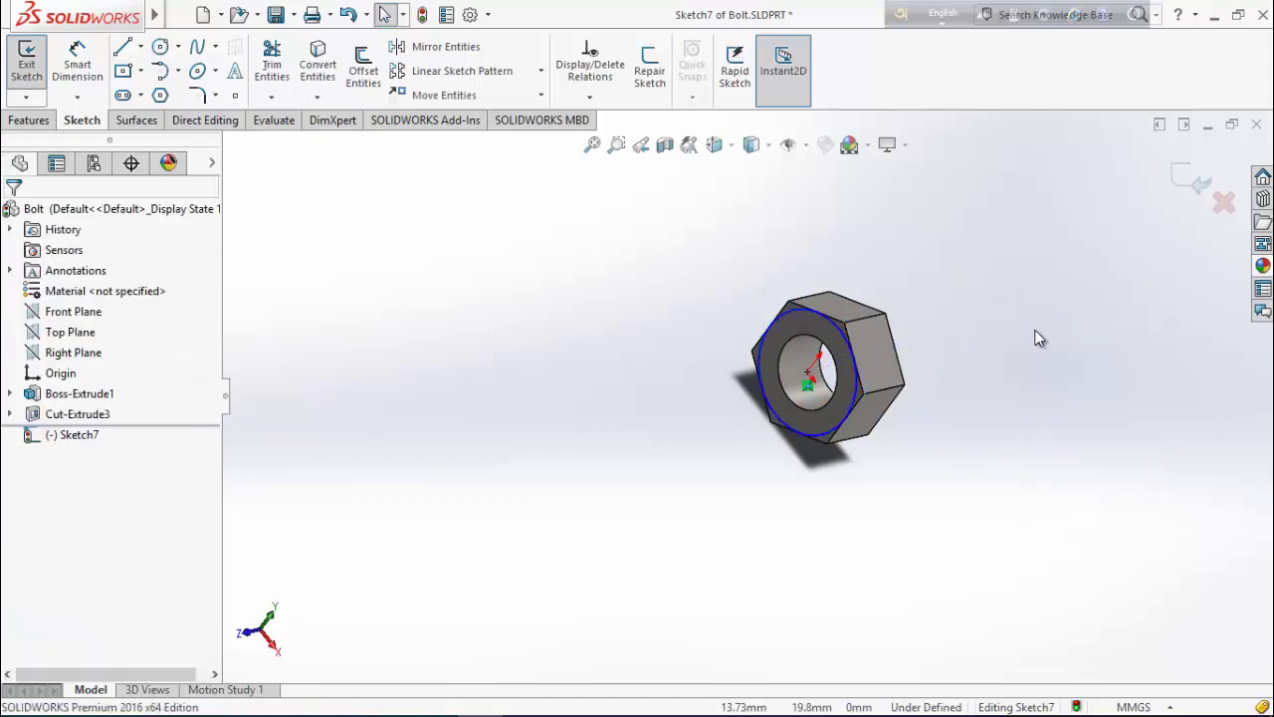
Dimension the new circle's diameter as 10 mm
{"action": "left_click", "coordinate": [76, 62]}
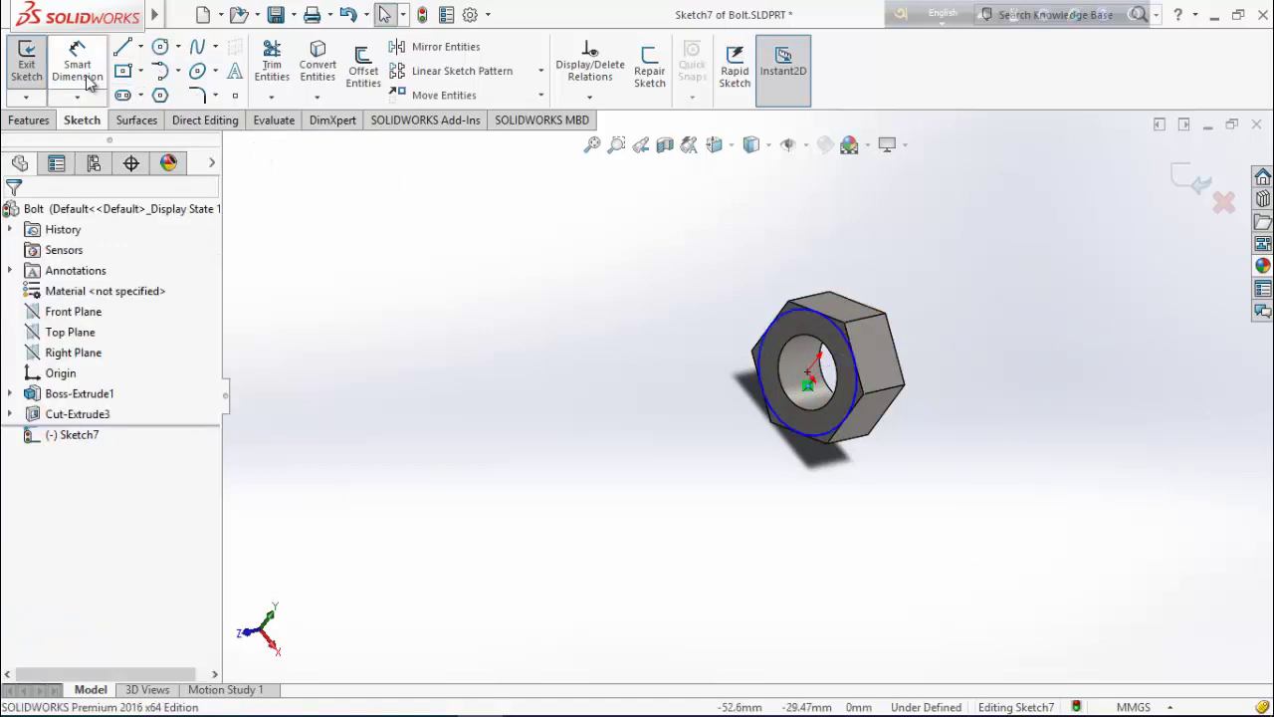
{"action": "left_click", "coordinate": [854, 383]}
{"action": "left_click", "coordinate": [957, 372]}
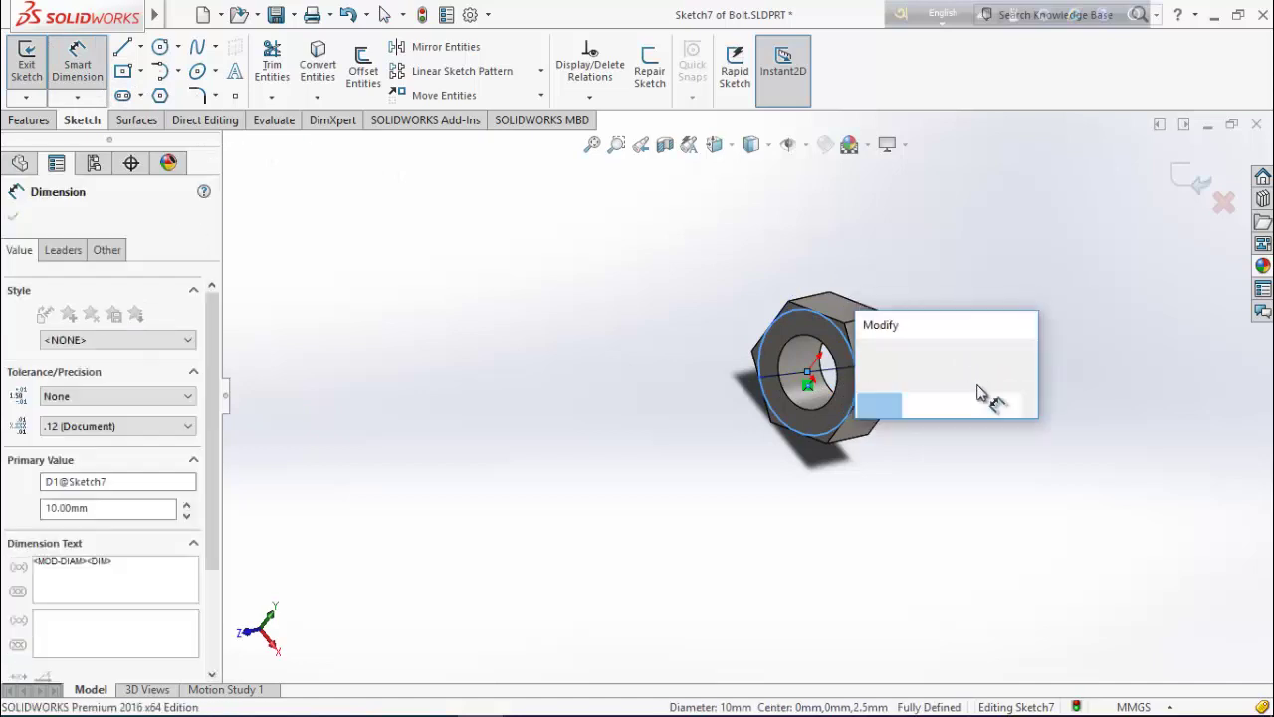
{"action": "key", "text": "Return"}
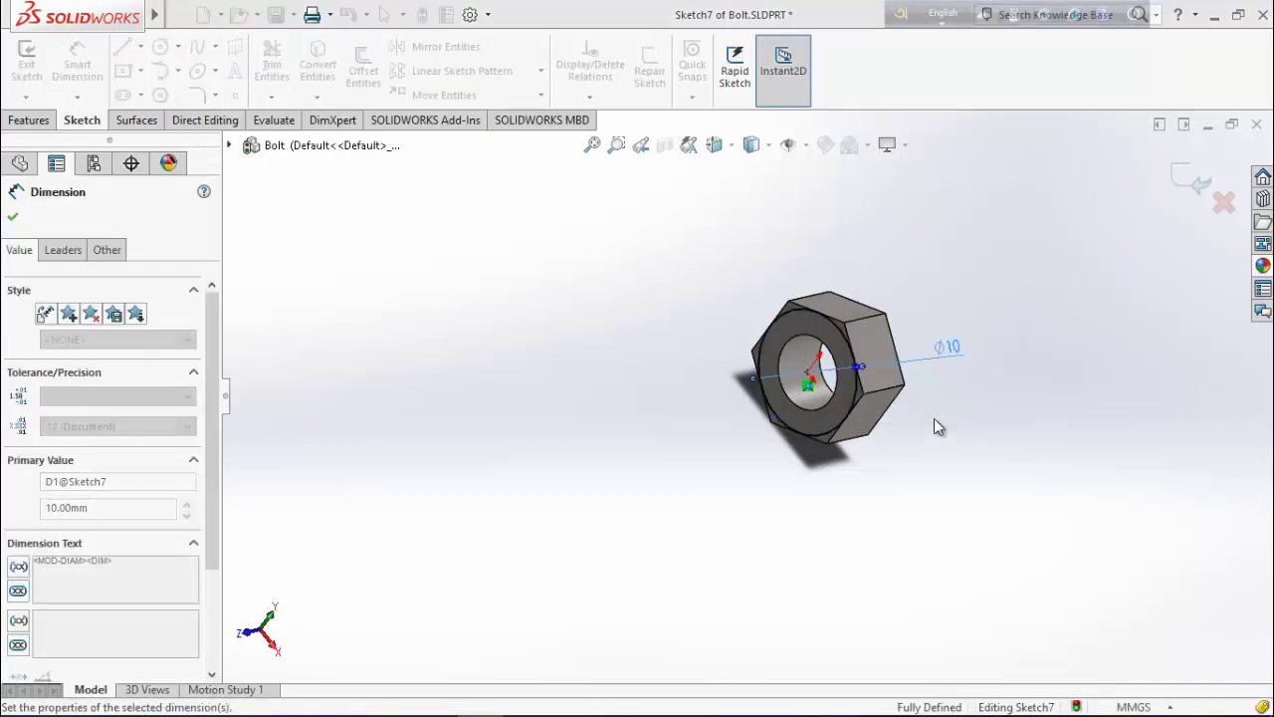
{"action": "scroll", "coordinate": [854, 363], "scroll_direction": "down", "scroll_amount": 2}
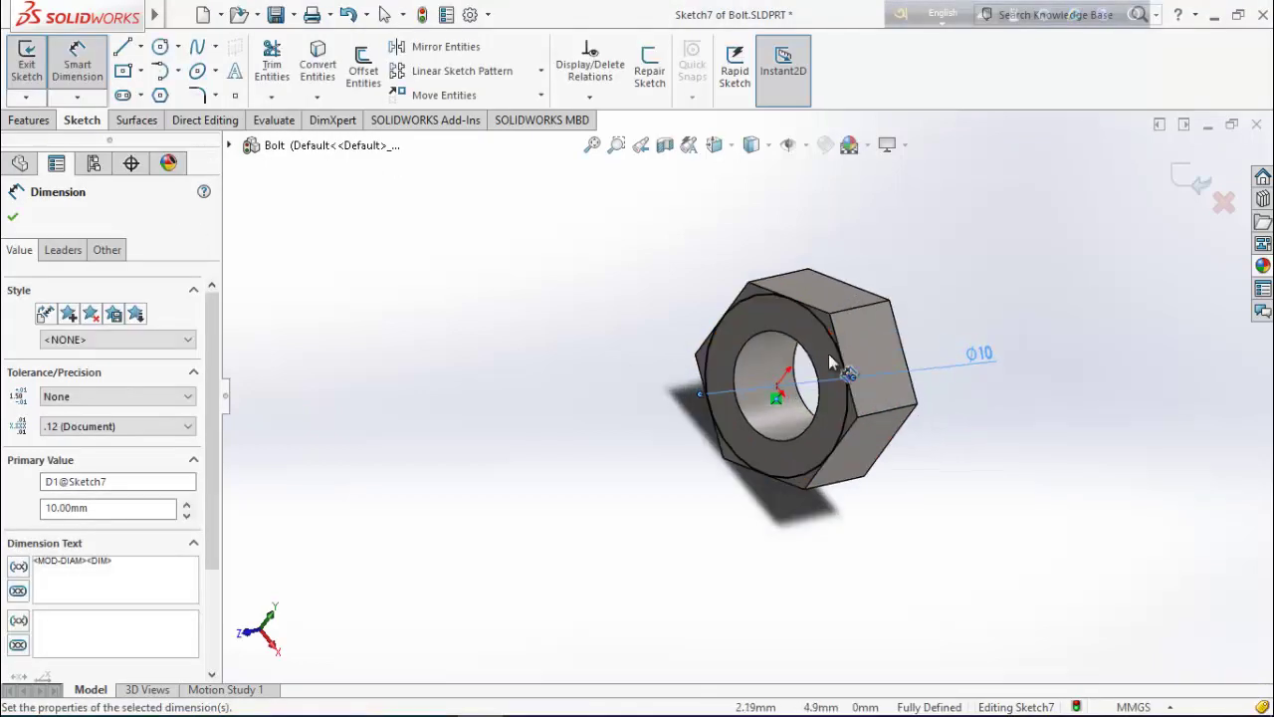
{"action": "left_click", "coordinate": [11, 220]}
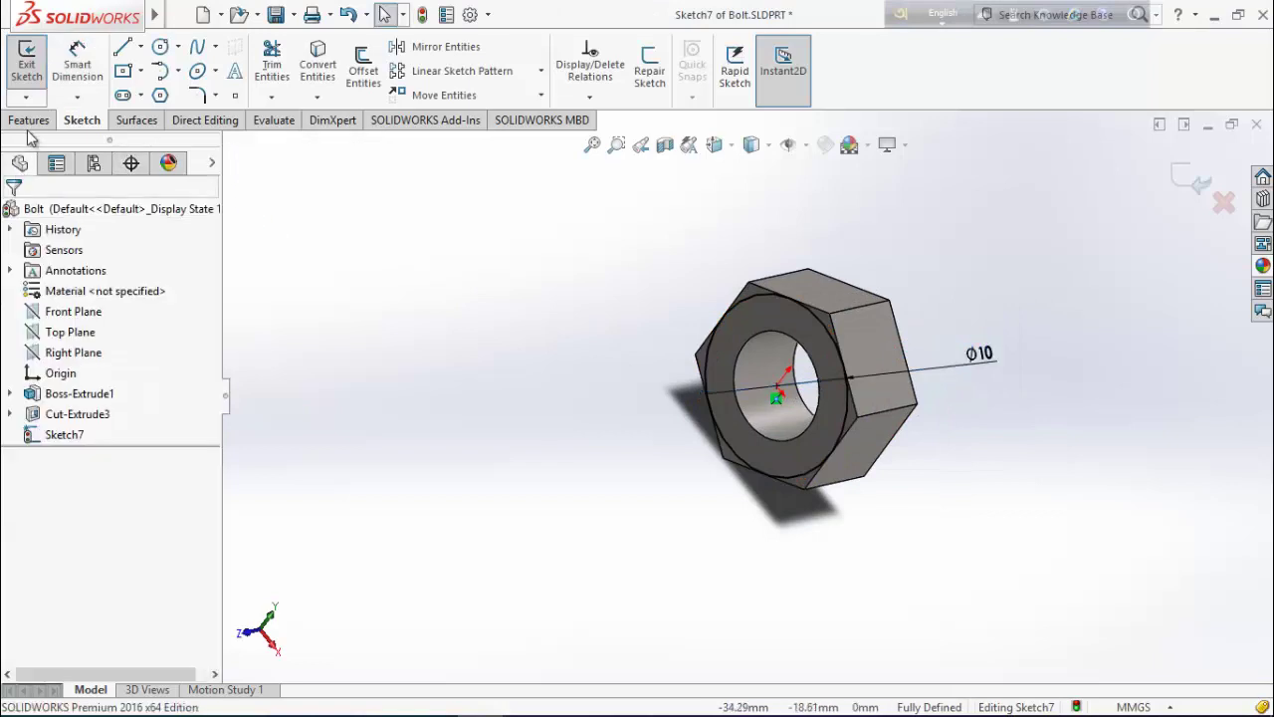
Extrude-cut the 10 mm circle 20 mm blind with the cut side flipped and a 45° draft to chamfer the hexagon's corners
{"action": "left_click", "coordinate": [30, 123]}
{"action": "left_click", "coordinate": [284, 68]}
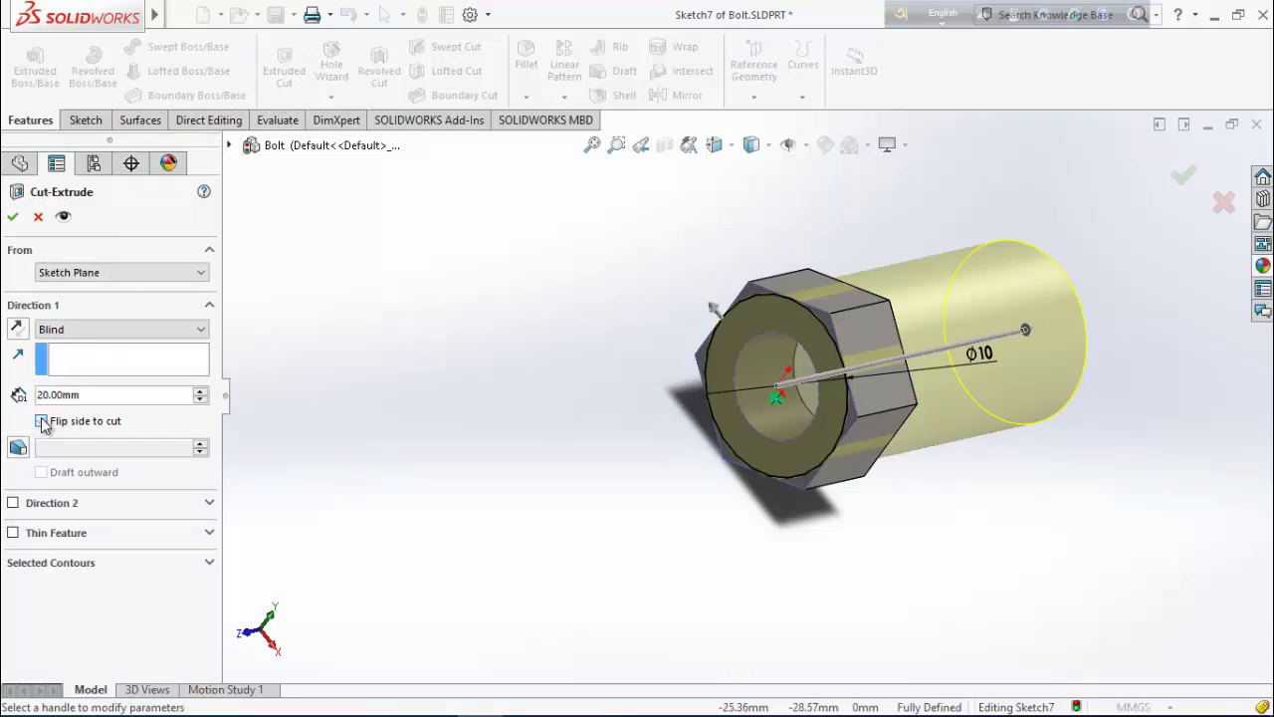
{"action": "left_click", "coordinate": [19, 448]}
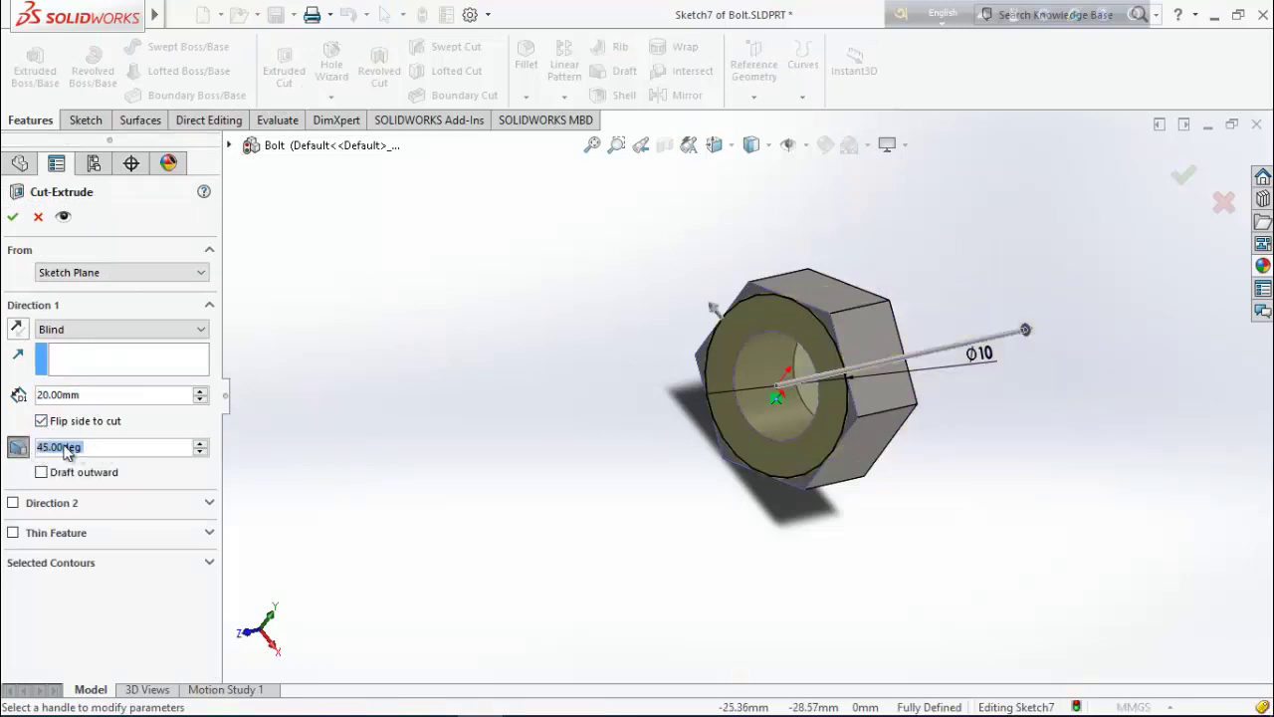
{"action": "left_click", "coordinate": [12, 216]}
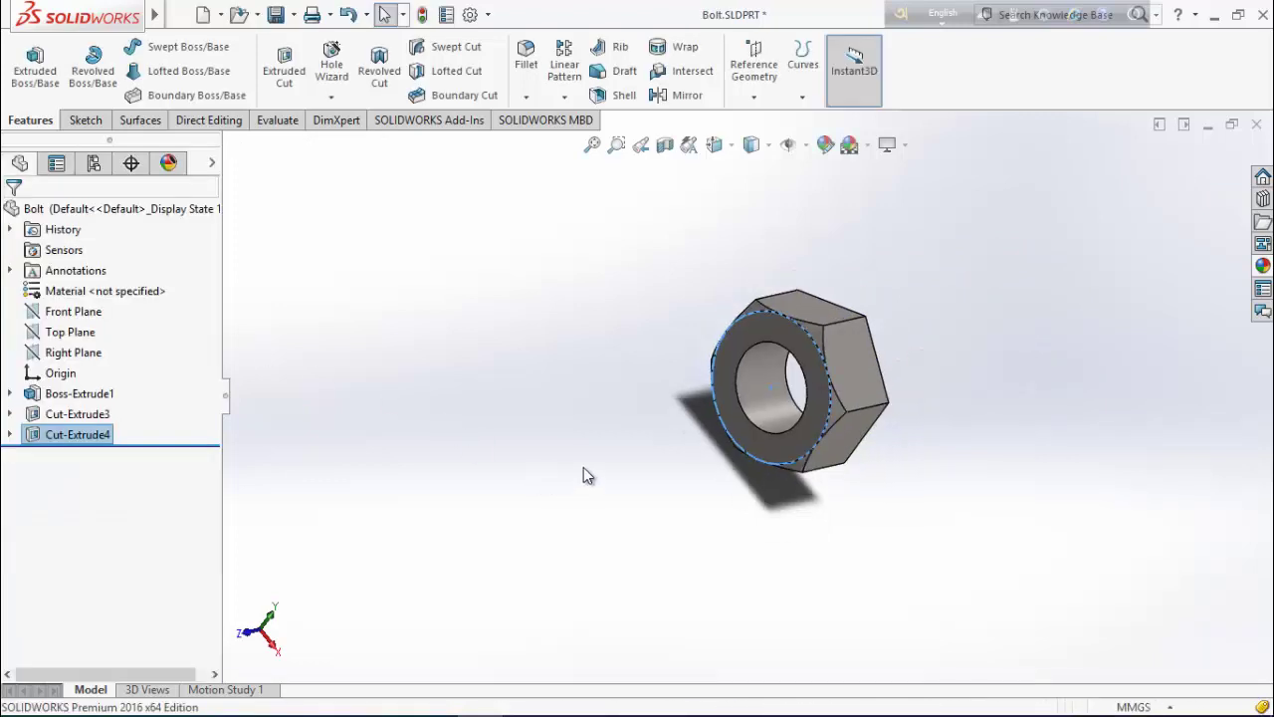
{"action": "left_click", "coordinate": [584, 466]}
Mirror the 45° corner-chamfer cut about the Front Plane onto the nut's opposite face
{"action": "middle_click_drag", "start_coordinate": [971, 545], "coordinate": [893, 569]}
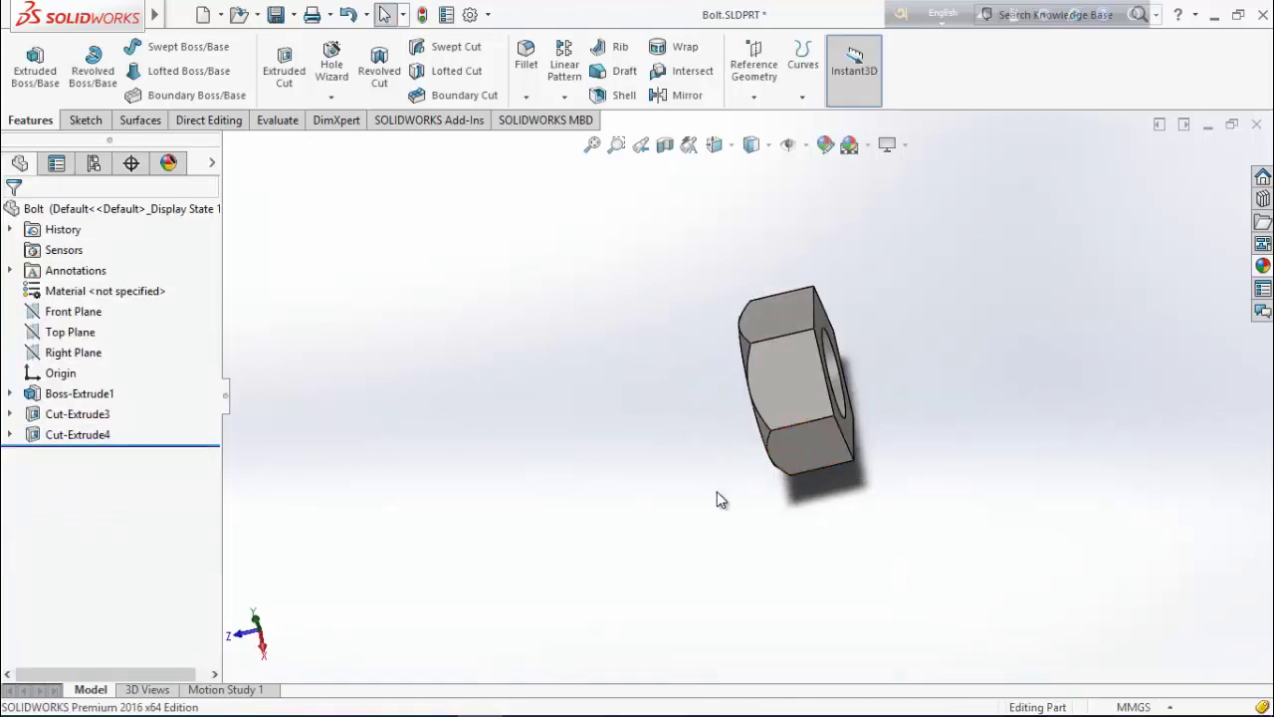
{"action": "middle_click_drag", "start_coordinate": [721, 500], "coordinate": [770, 456]}
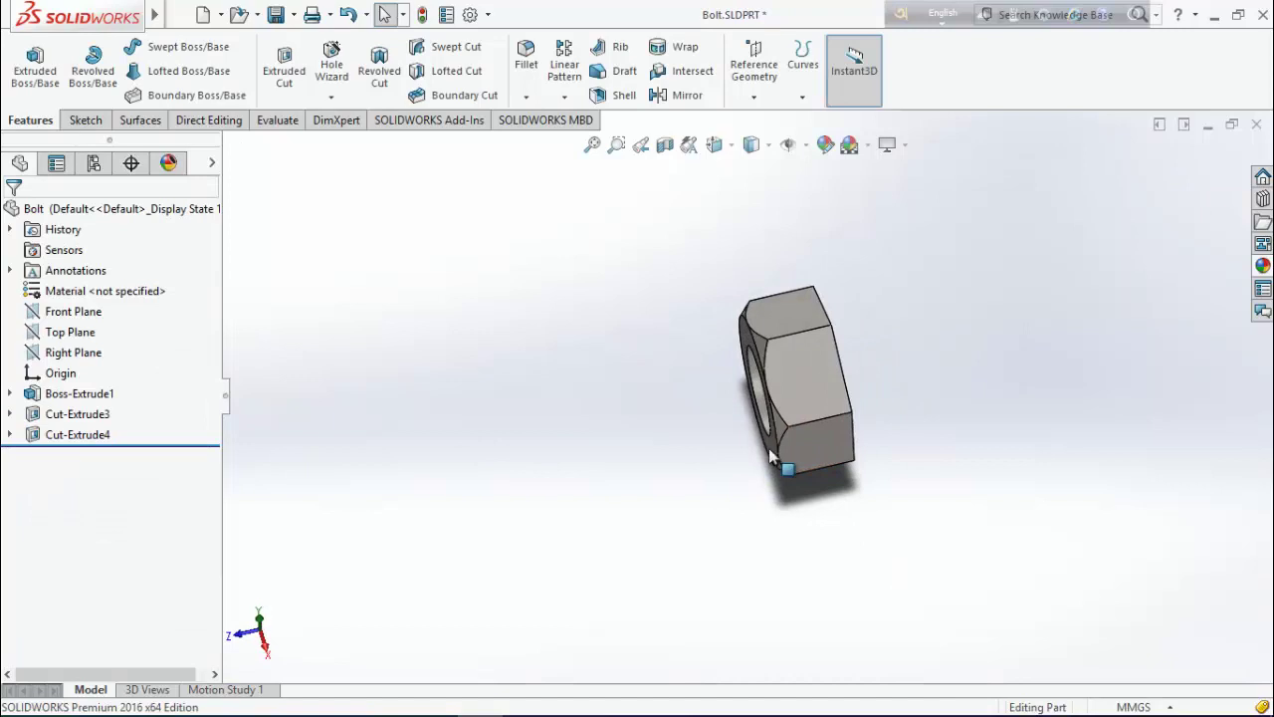
{"action": "left_click", "coordinate": [100, 434]}
{"action": "middle_click_drag", "start_coordinate": [424, 432], "coordinate": [458, 423]}
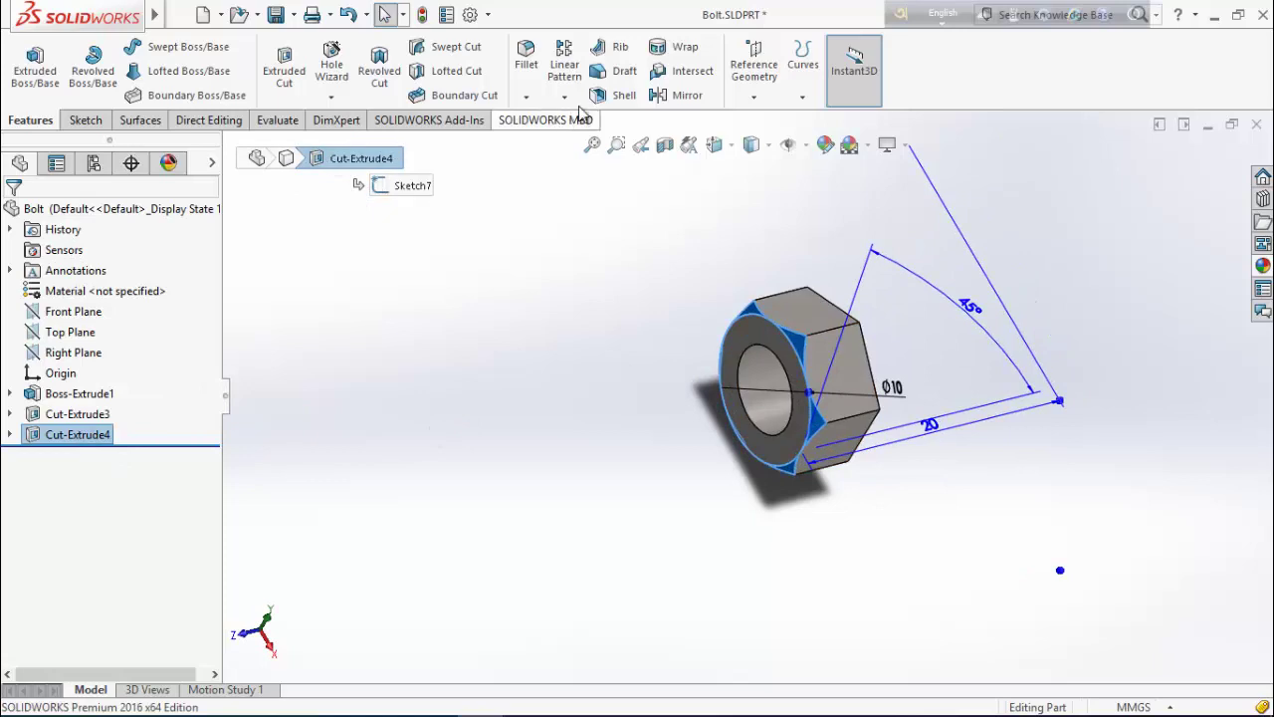
{"action": "left_click", "coordinate": [686, 95]}
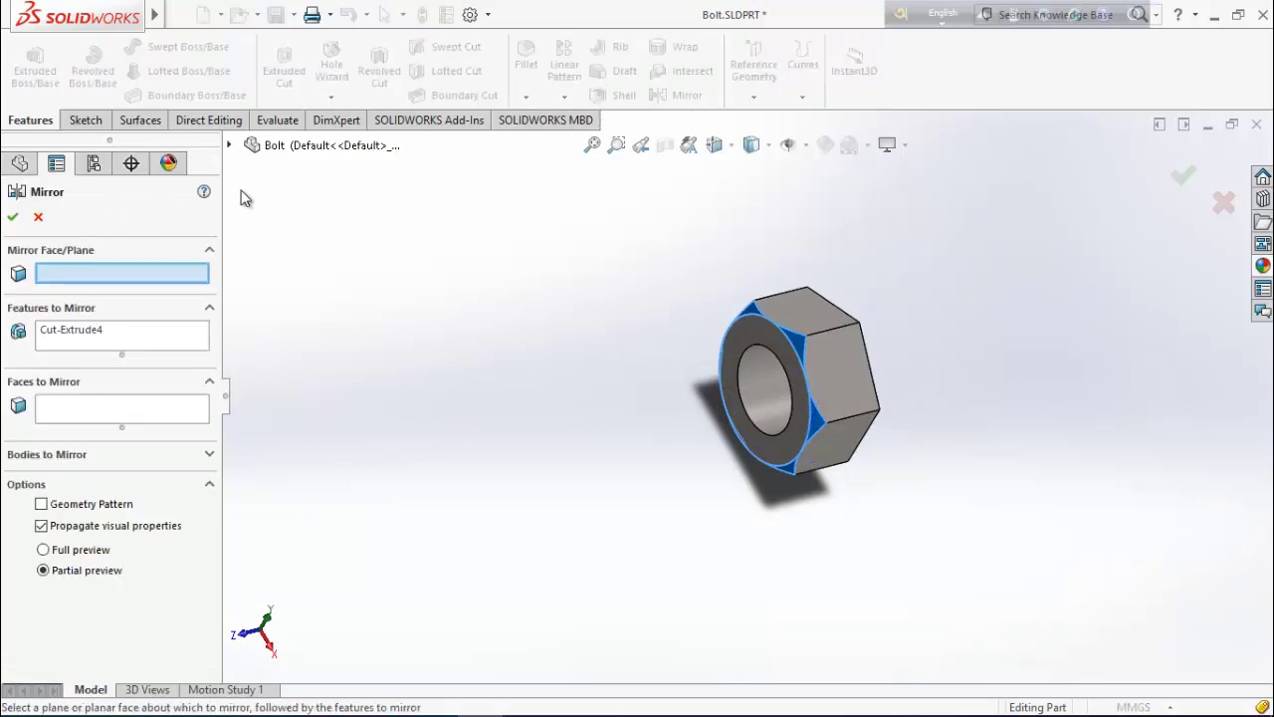
{"action": "left_click", "coordinate": [230, 146]}
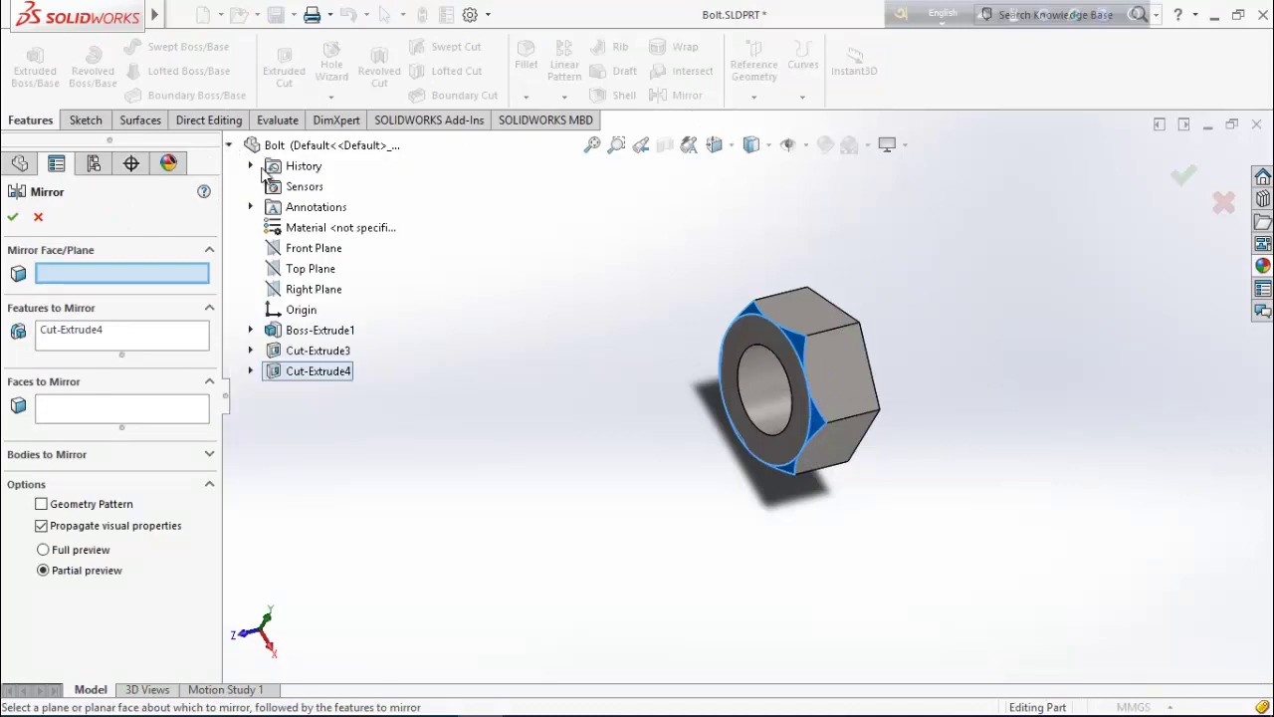
{"action": "left_click", "coordinate": [310, 248]}
{"action": "left_click", "coordinate": [15, 217]}
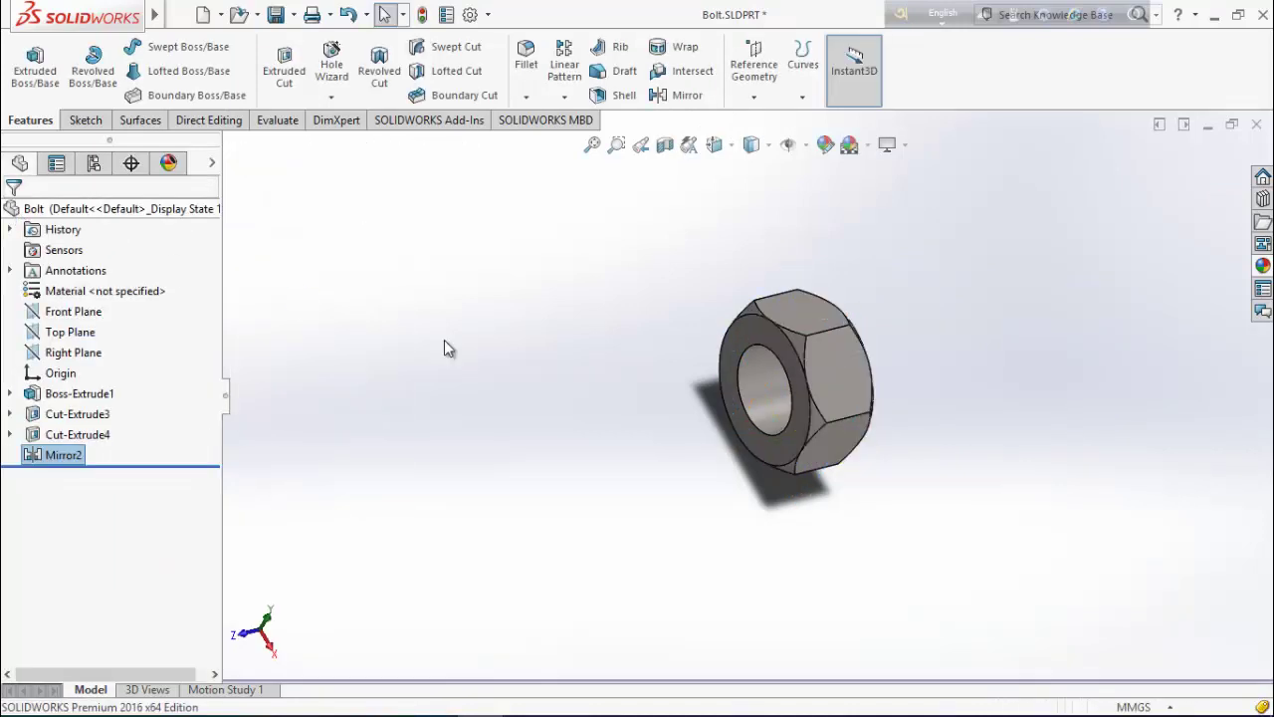
Start a Thread on the front circular edge of the nut's hole with a Blind end condition of 10 mm
{"action": "middle_click_drag", "start_coordinate": [487, 443], "coordinate": [760, 408]}
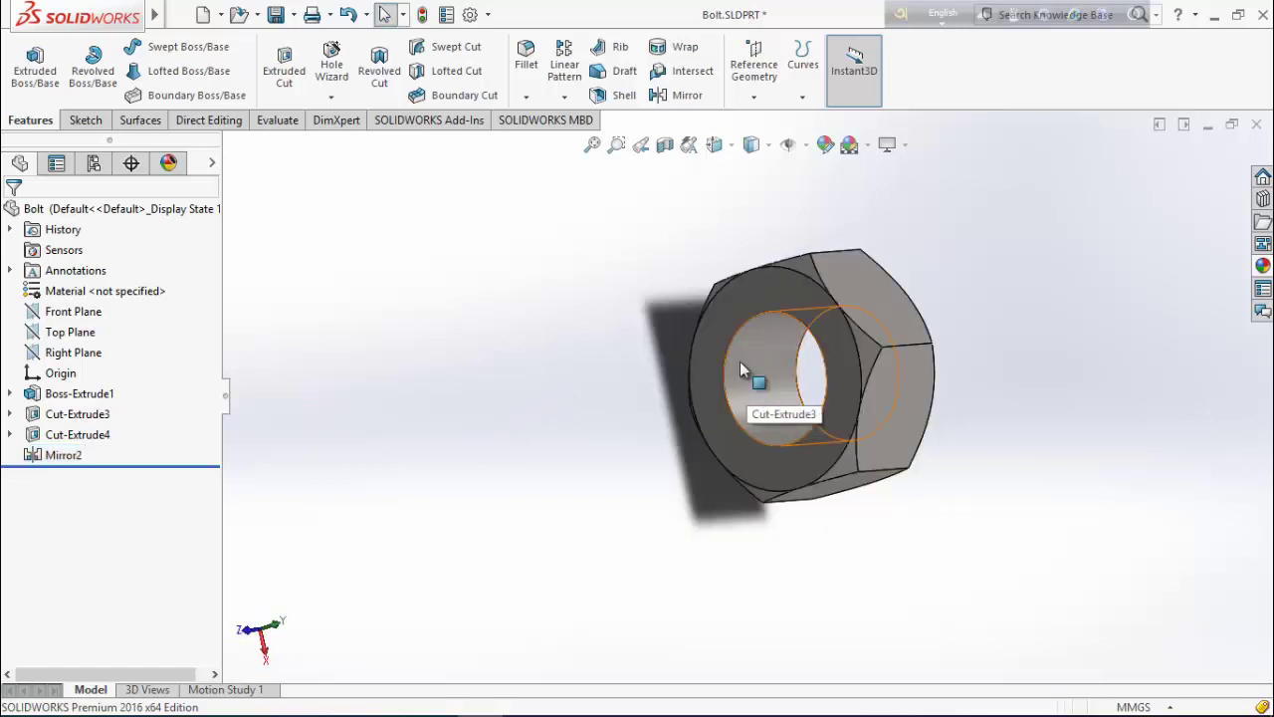
{"action": "left_click", "coordinate": [332, 96]}
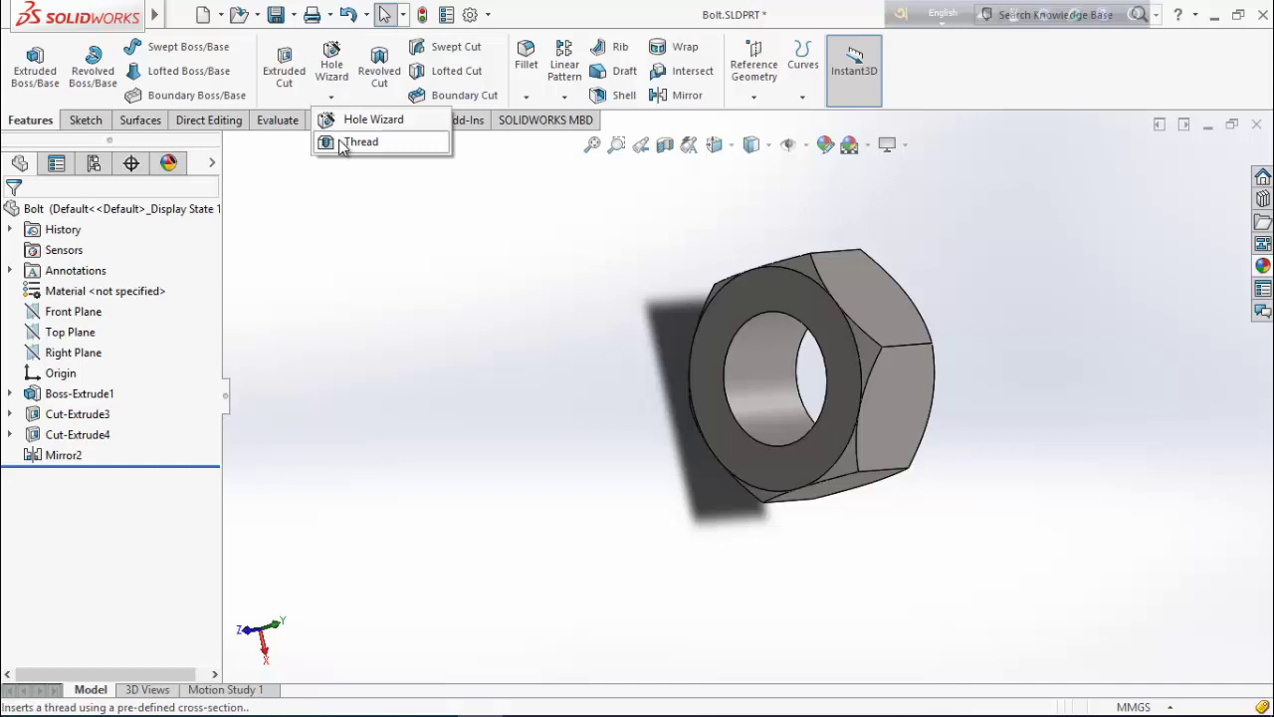
{"action": "left_click", "coordinate": [354, 142]}
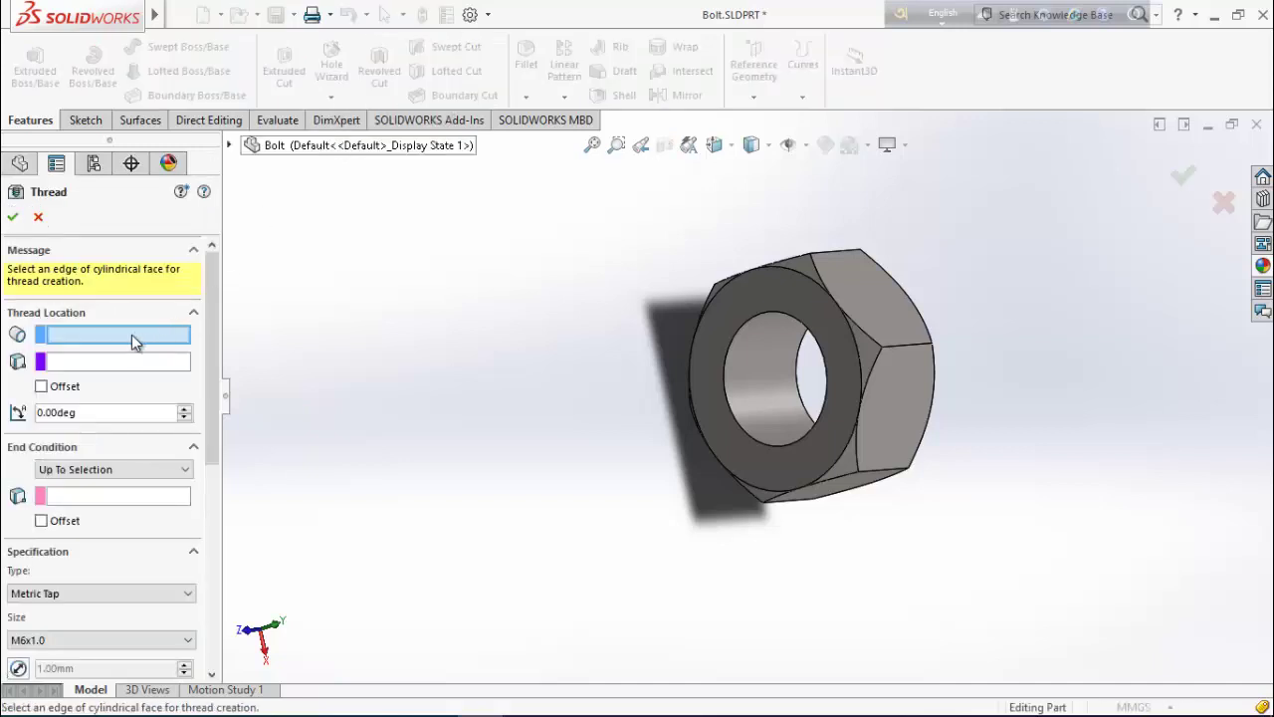
{"action": "left_click", "coordinate": [89, 335]}
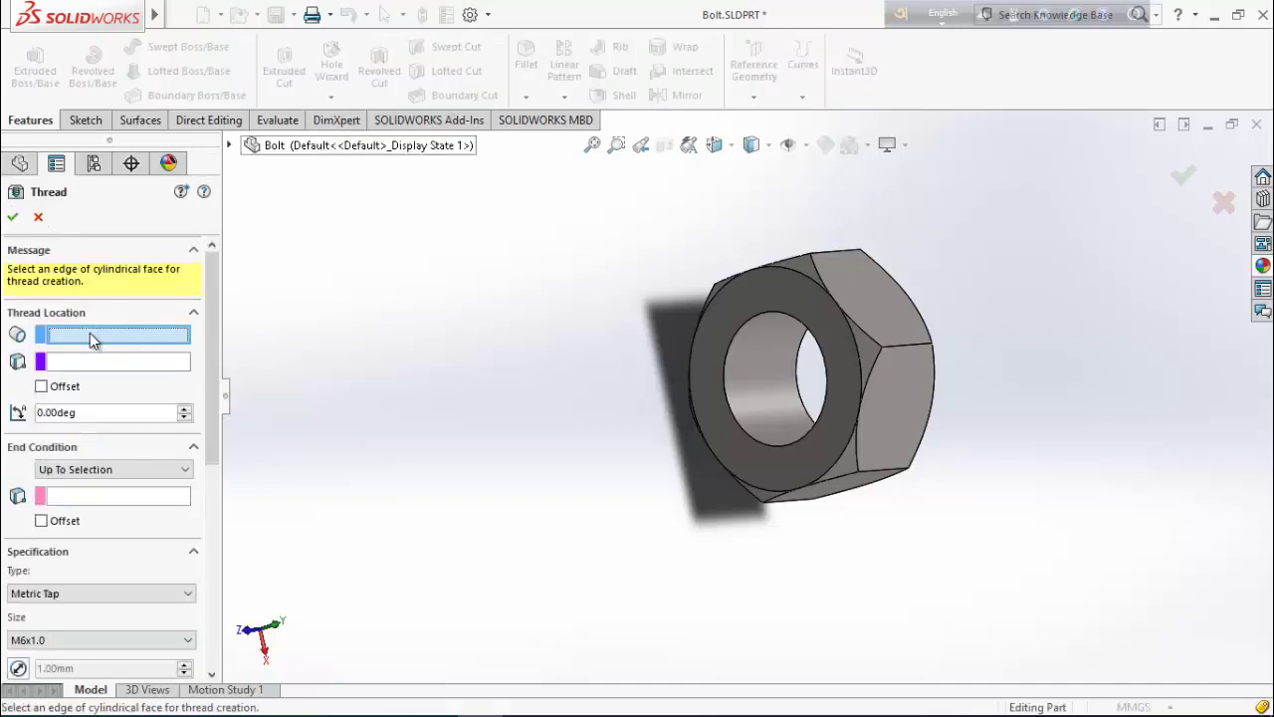
{"action": "left_click", "coordinate": [724, 396]}
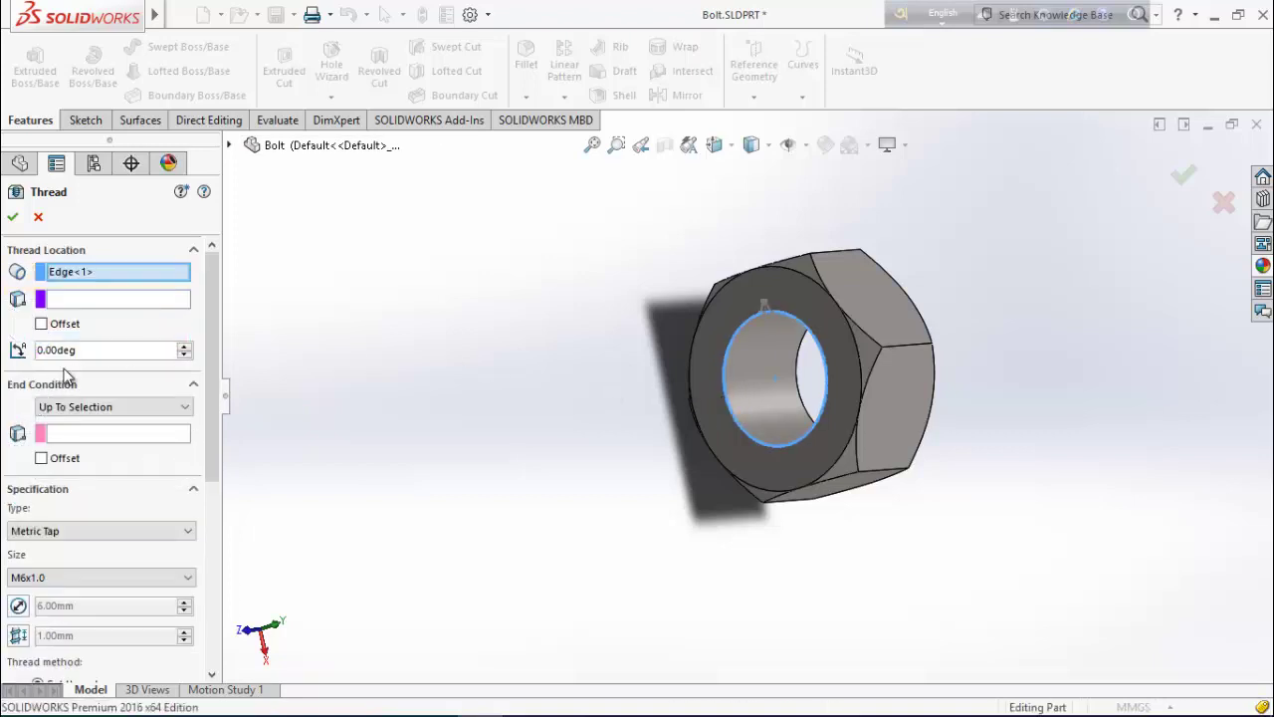
{"action": "left_click", "coordinate": [128, 407]}
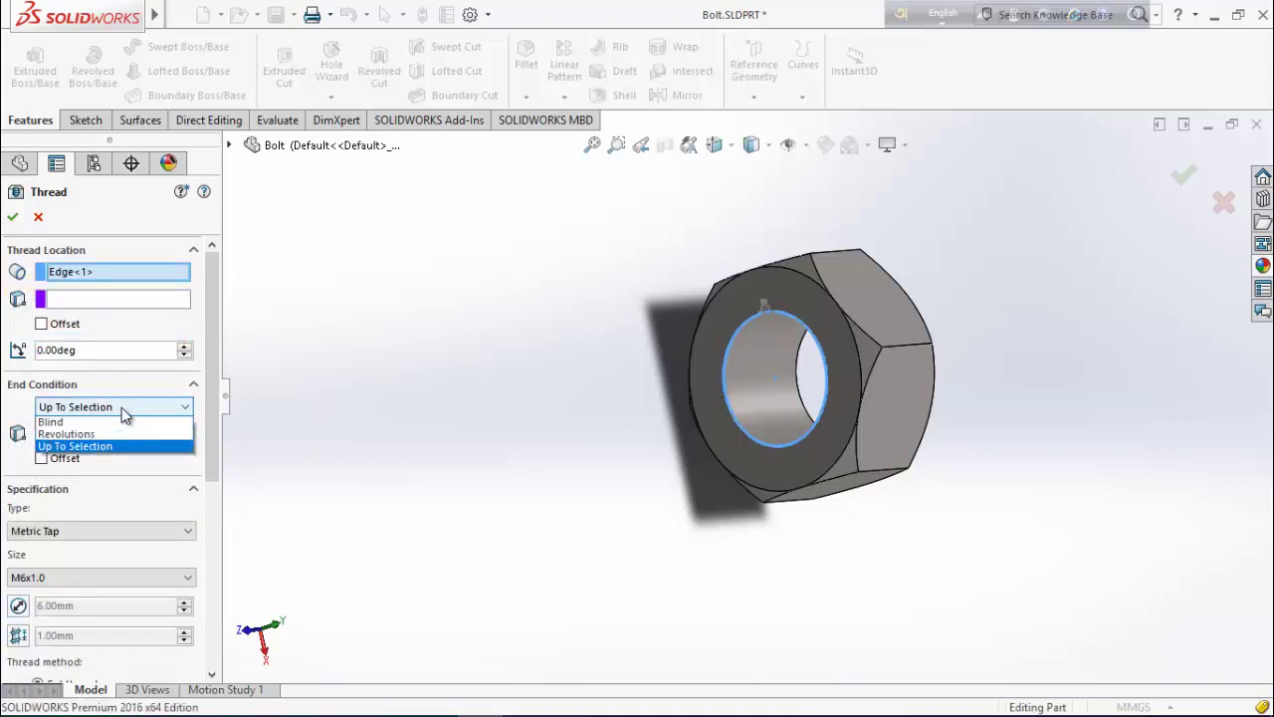
{"action": "left_click", "coordinate": [86, 421]}
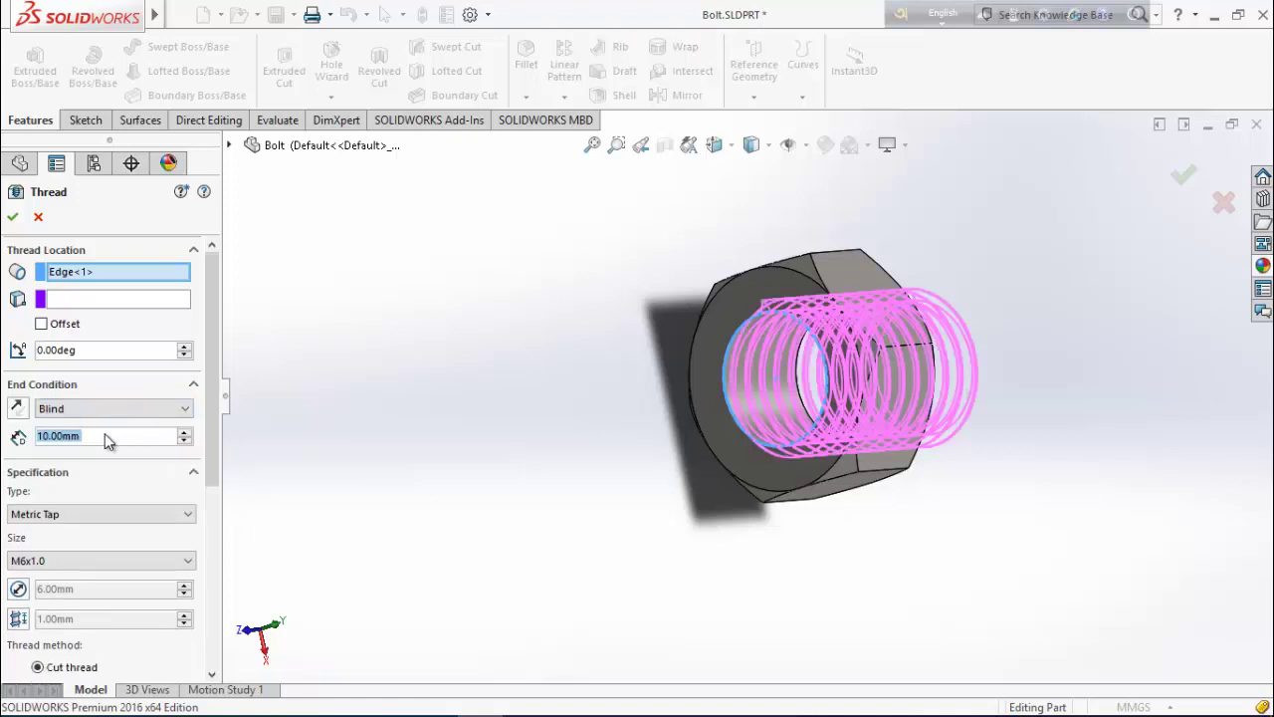
Create the thread as a cut thread of type Metric Tap, size M6x1.0
{"action": "scroll", "coordinate": [194, 438], "scroll_direction": "down", "scroll_amount": 3}
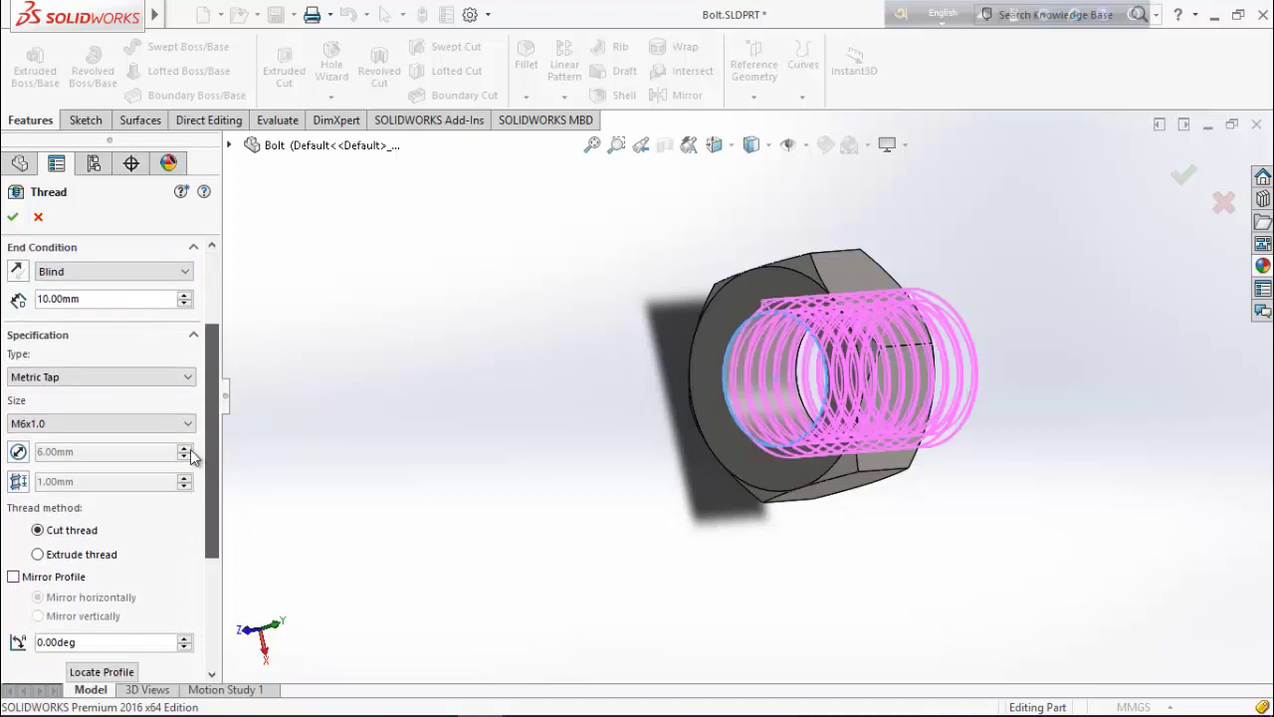
{"action": "left_click", "coordinate": [91, 377]}
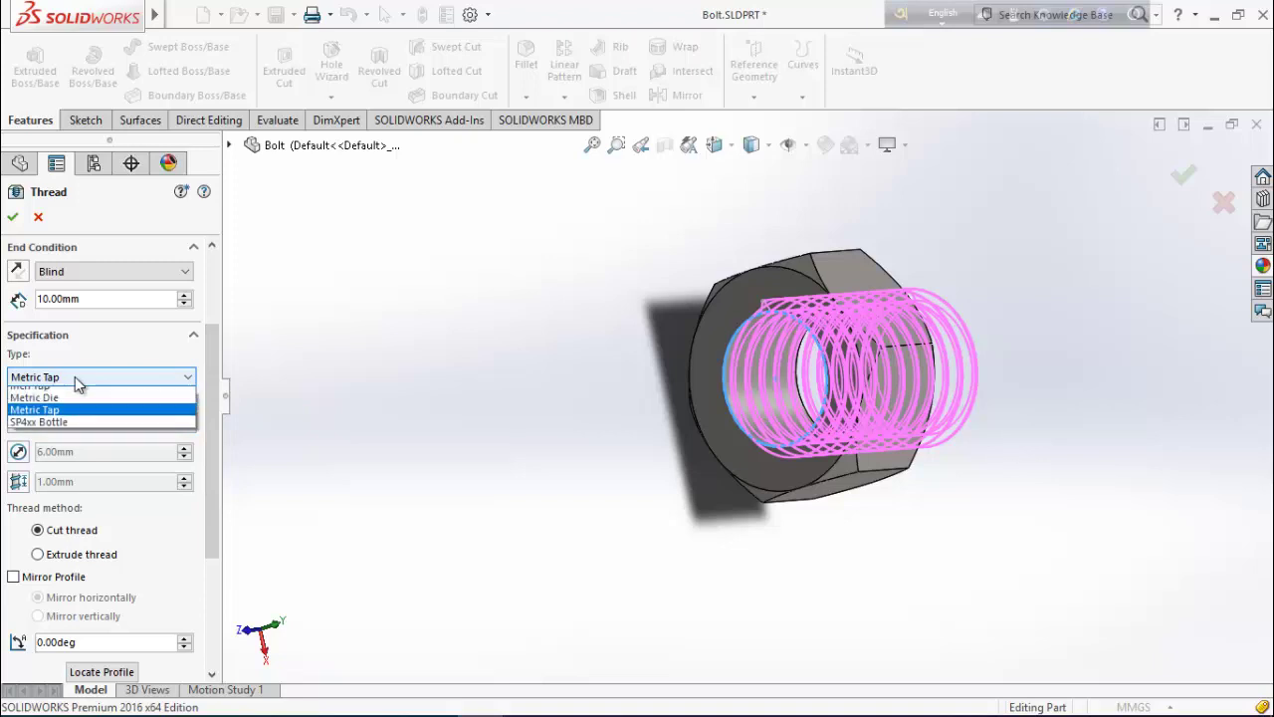
{"action": "left_click", "coordinate": [55, 430]}
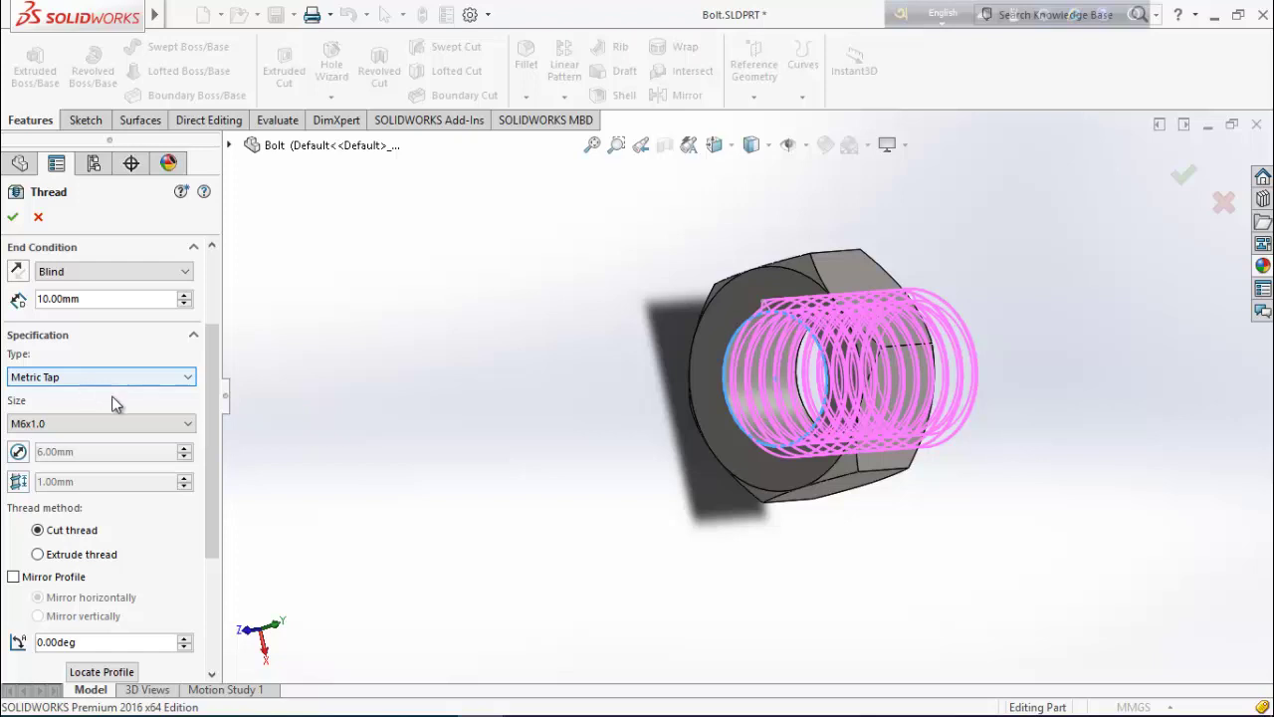
{"action": "left_click_drag", "start_coordinate": [212, 387], "coordinate": [210, 404]}
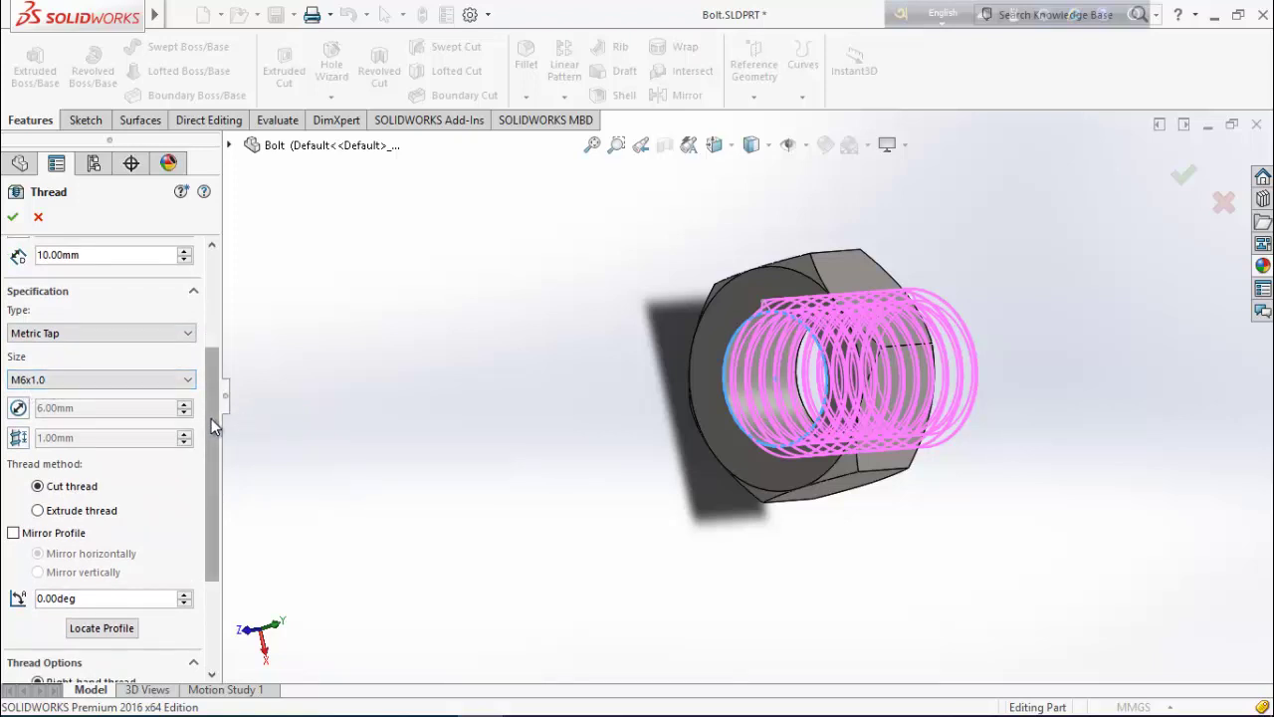
{"action": "left_click_drag", "start_coordinate": [211, 418], "coordinate": [211, 428]}
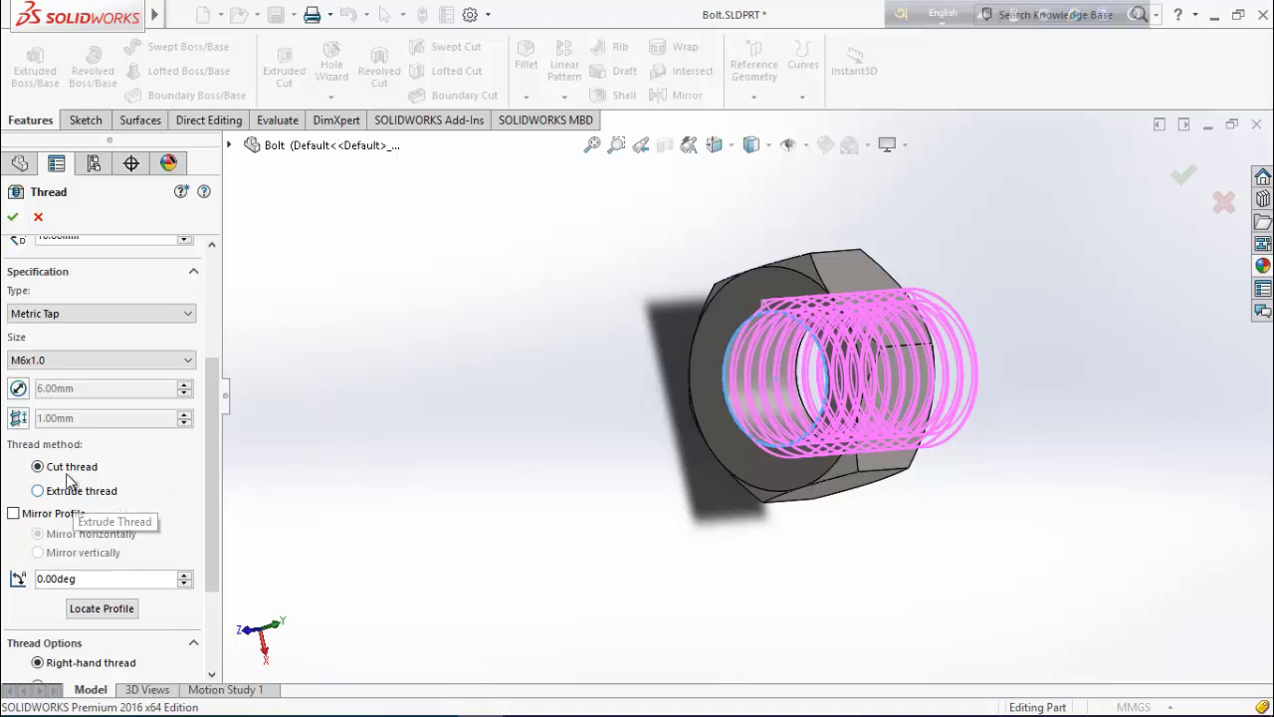
{"action": "left_click", "coordinate": [13, 216]}
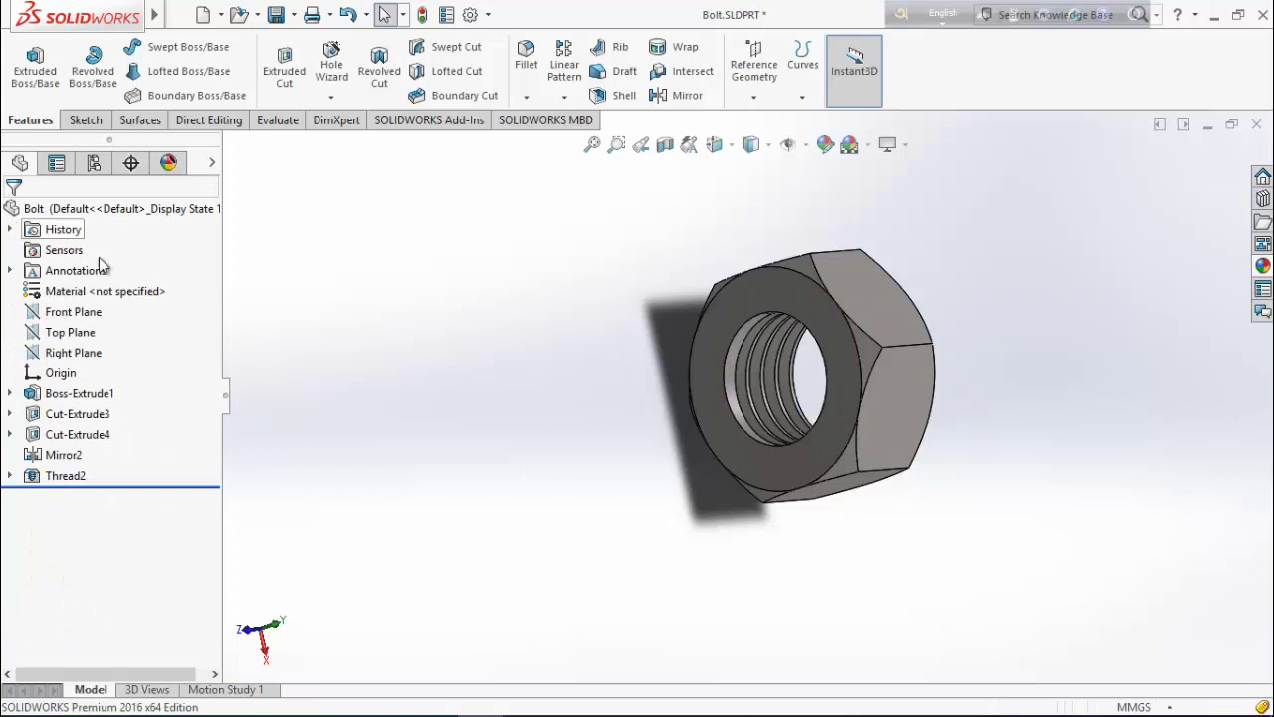
Edit the nut's thread to start with a 3 mm offset, reversed so it begins outside the front face
{"action": "middle_click_drag", "start_coordinate": [713, 549], "coordinate": [760, 298]}
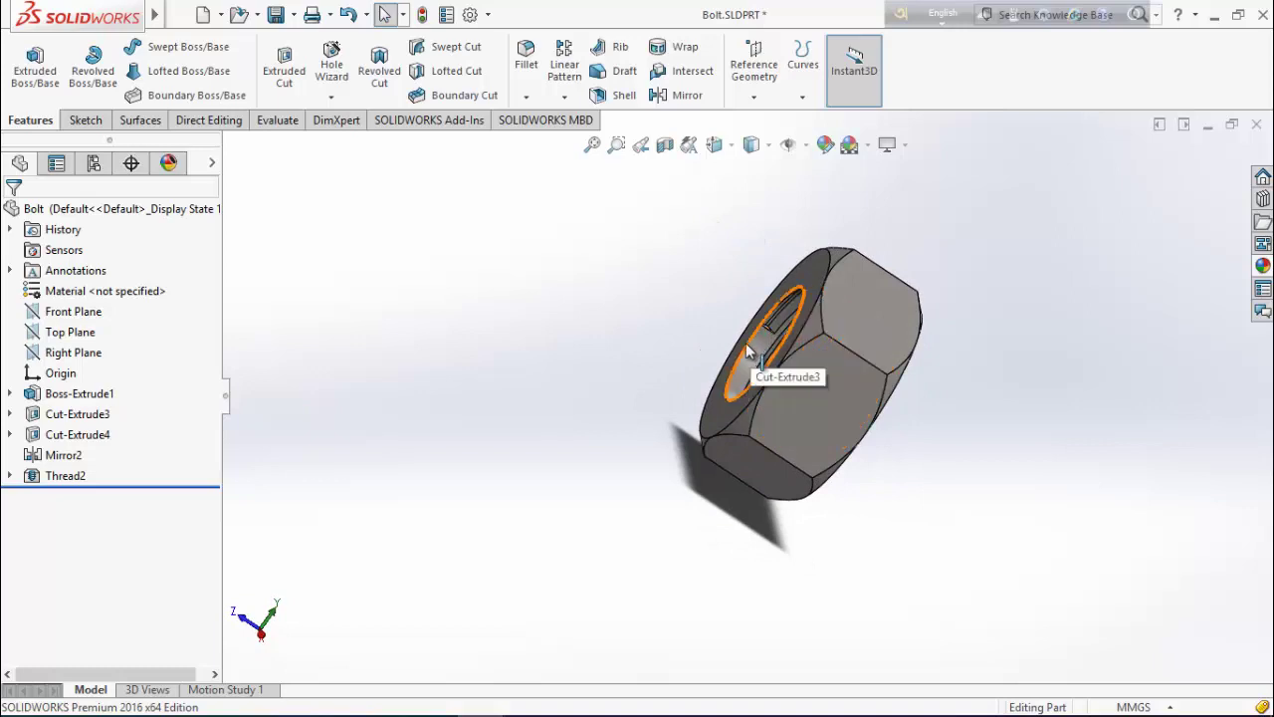
{"action": "middle_click_drag", "start_coordinate": [599, 372], "coordinate": [593, 360]}
{"action": "right_click", "coordinate": [62, 476]}
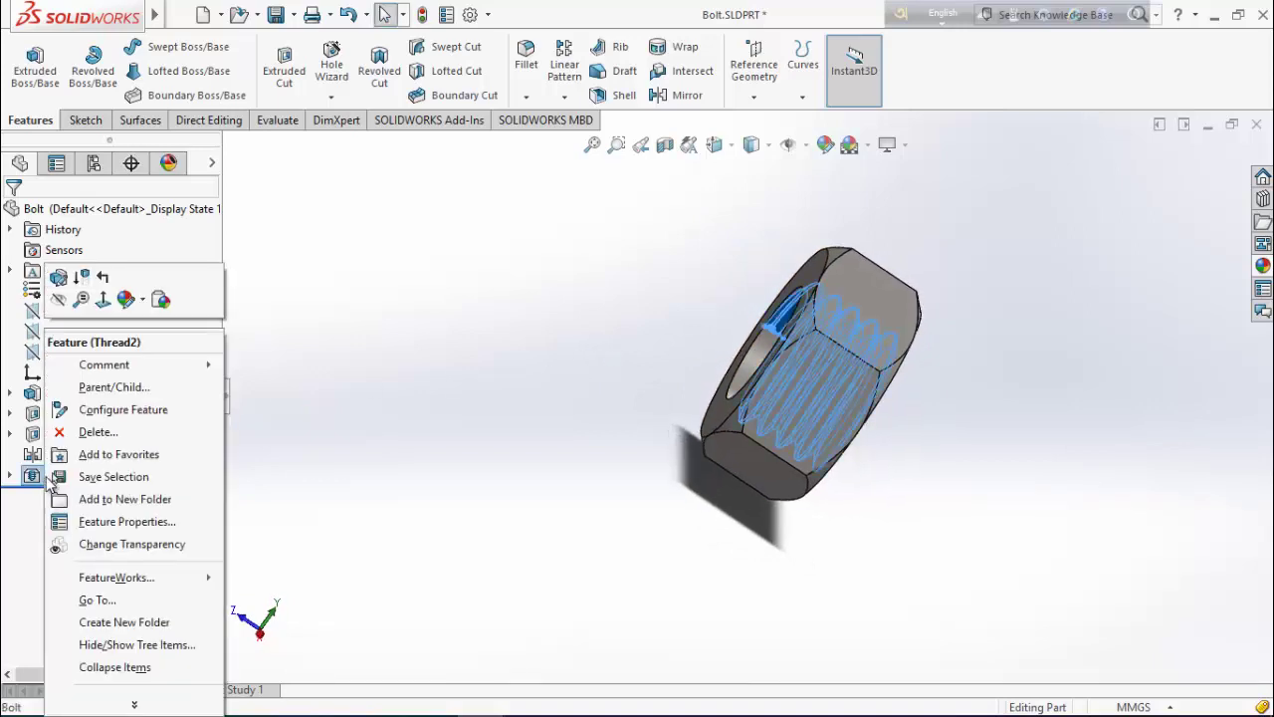
{"action": "left_click", "coordinate": [58, 278]}
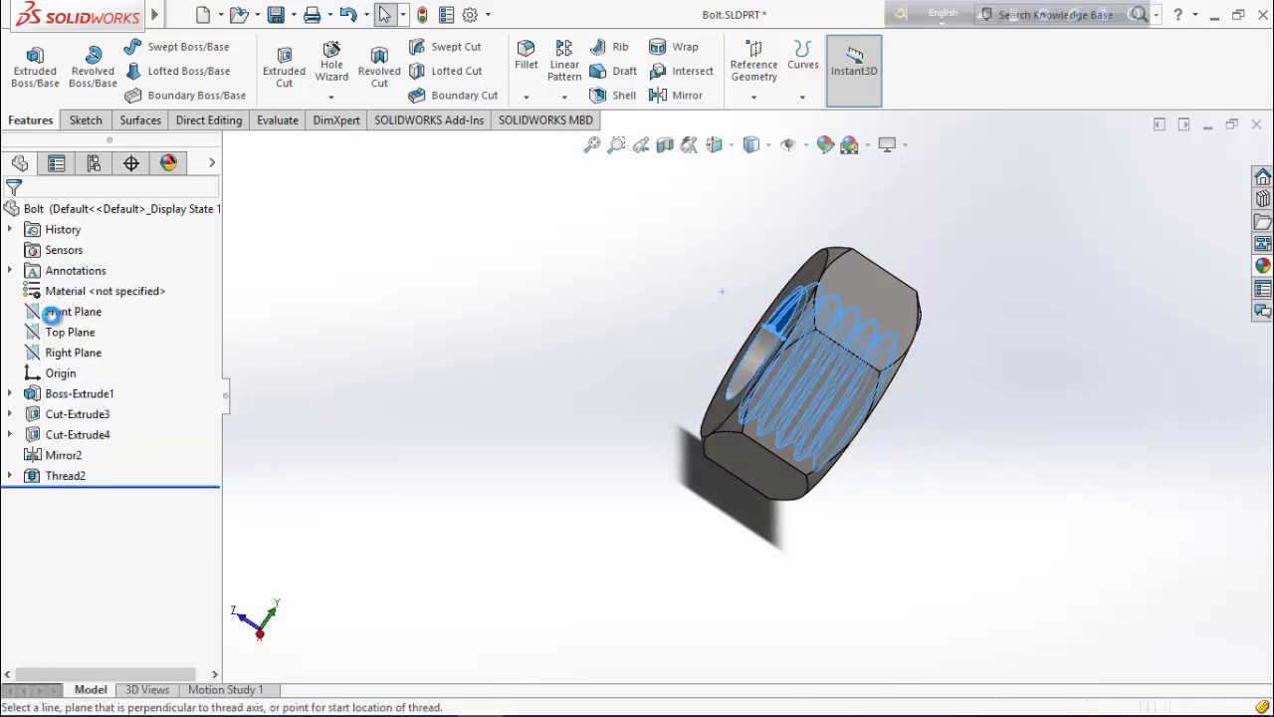
{"action": "left_click", "coordinate": [41, 325]}
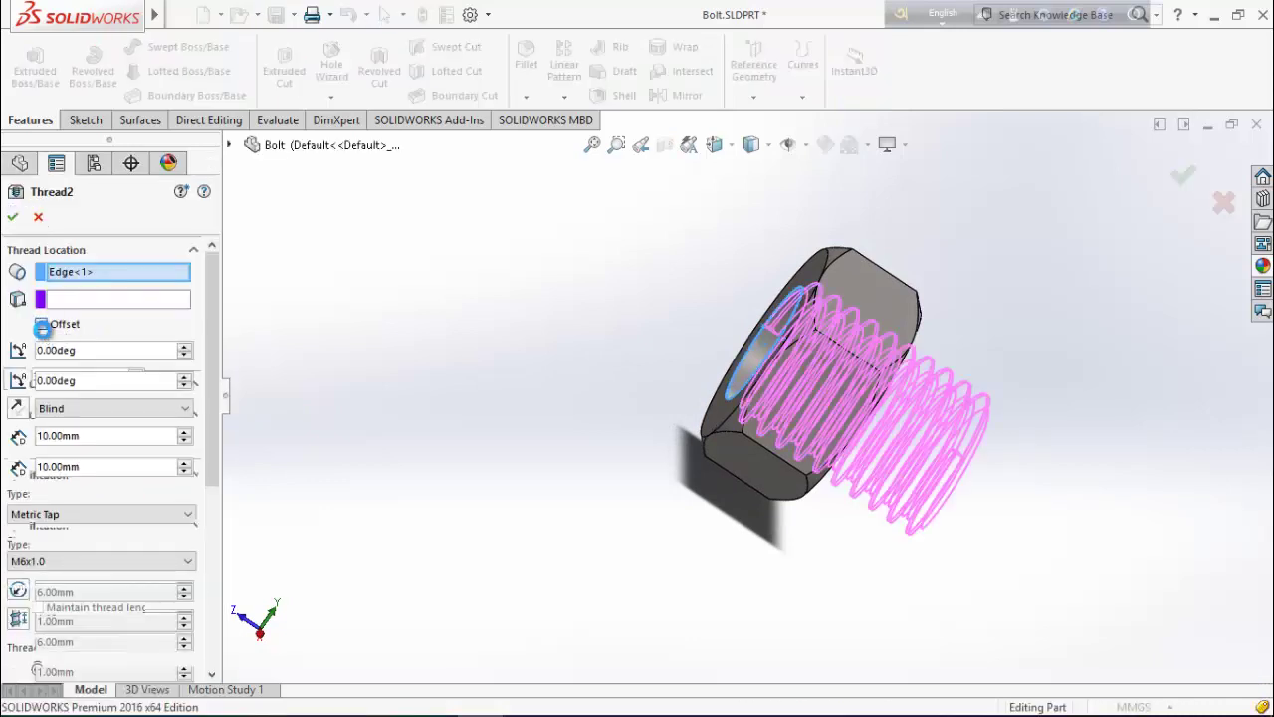
{"action": "scroll", "coordinate": [405, 394], "scroll_direction": "down", "scroll_amount": 2}
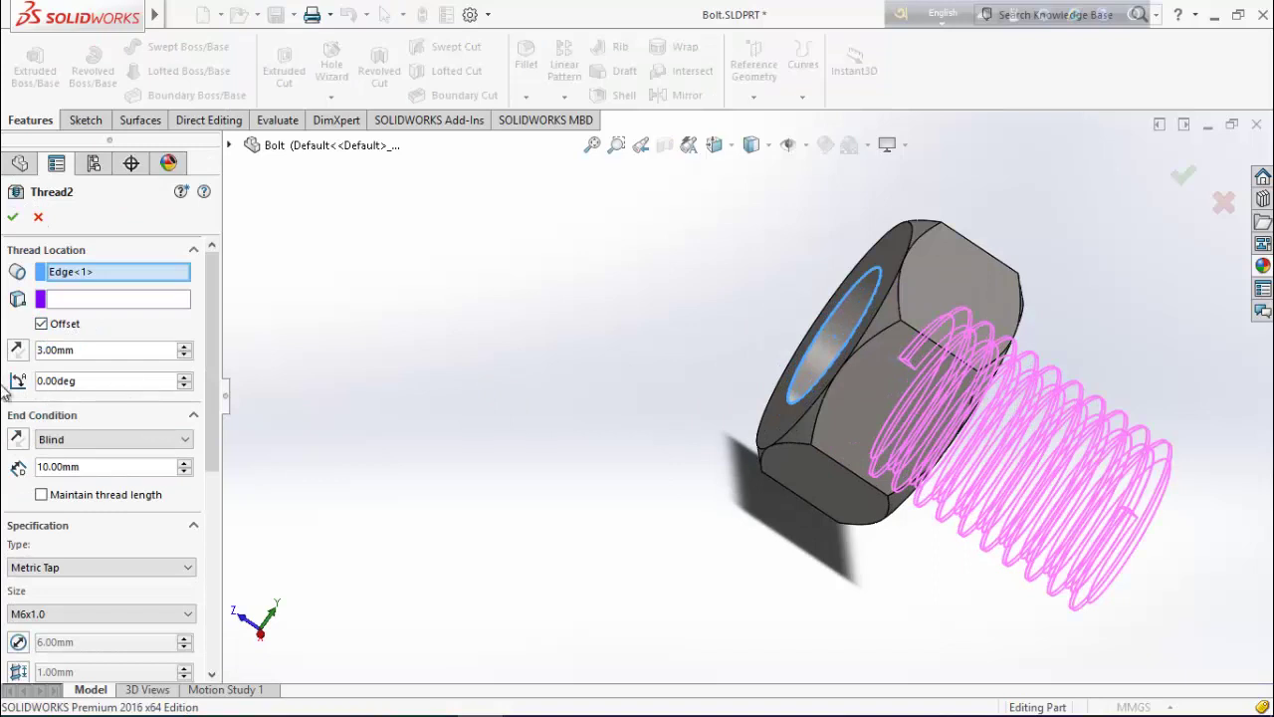
{"action": "left_click", "coordinate": [17, 350]}
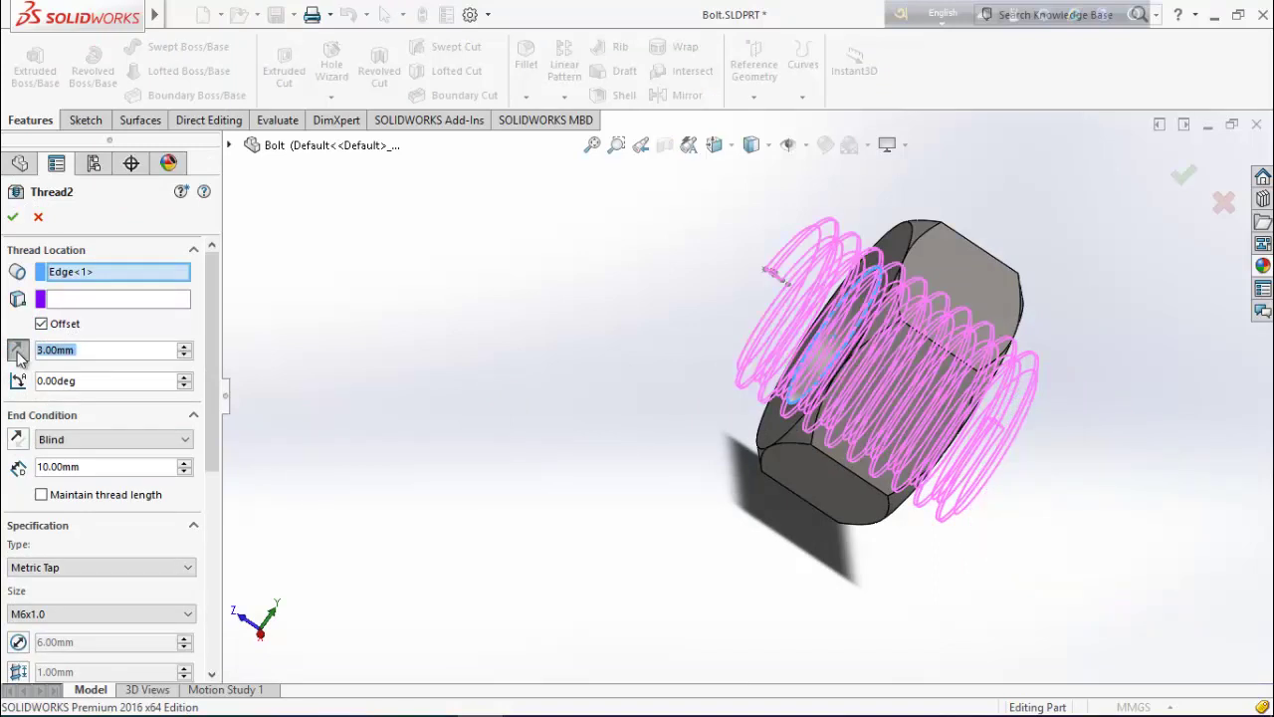
{"action": "left_click", "coordinate": [13, 216]}
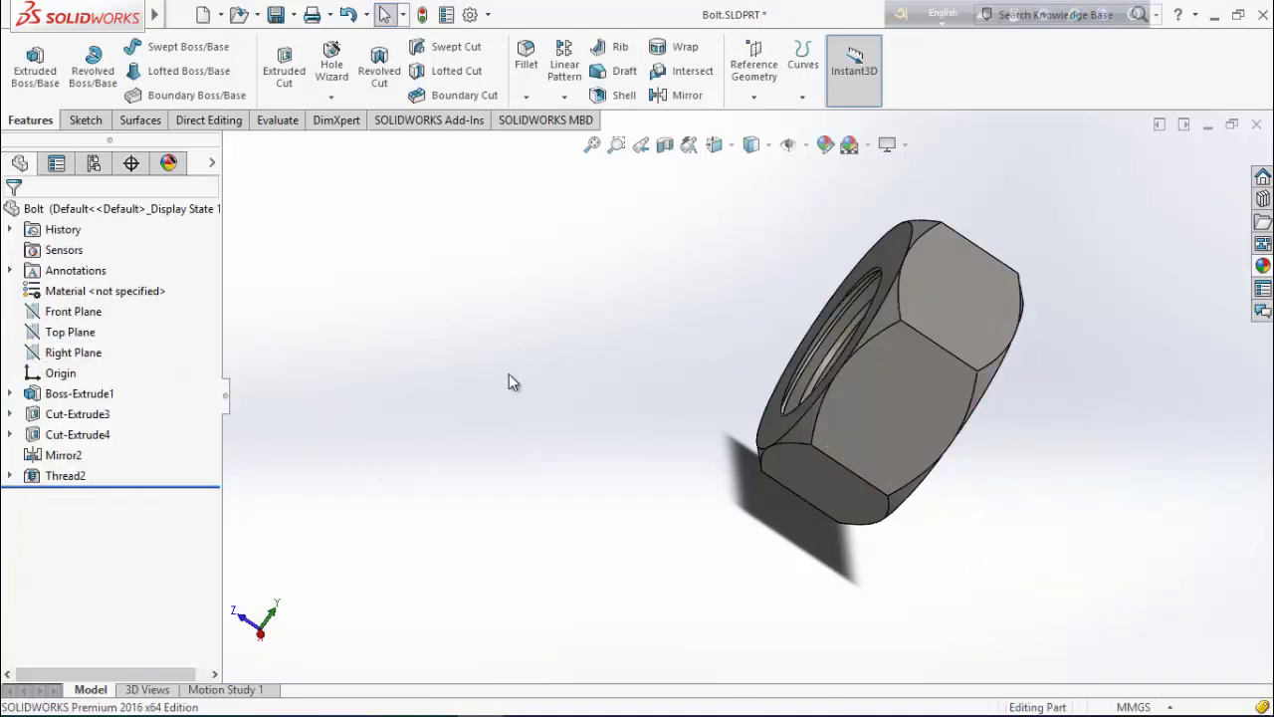
Save the part under the new file name Nut in the Bolt & Nut folder
{"action": "middle_click_drag", "start_coordinate": [622, 366], "coordinate": [873, 418]}
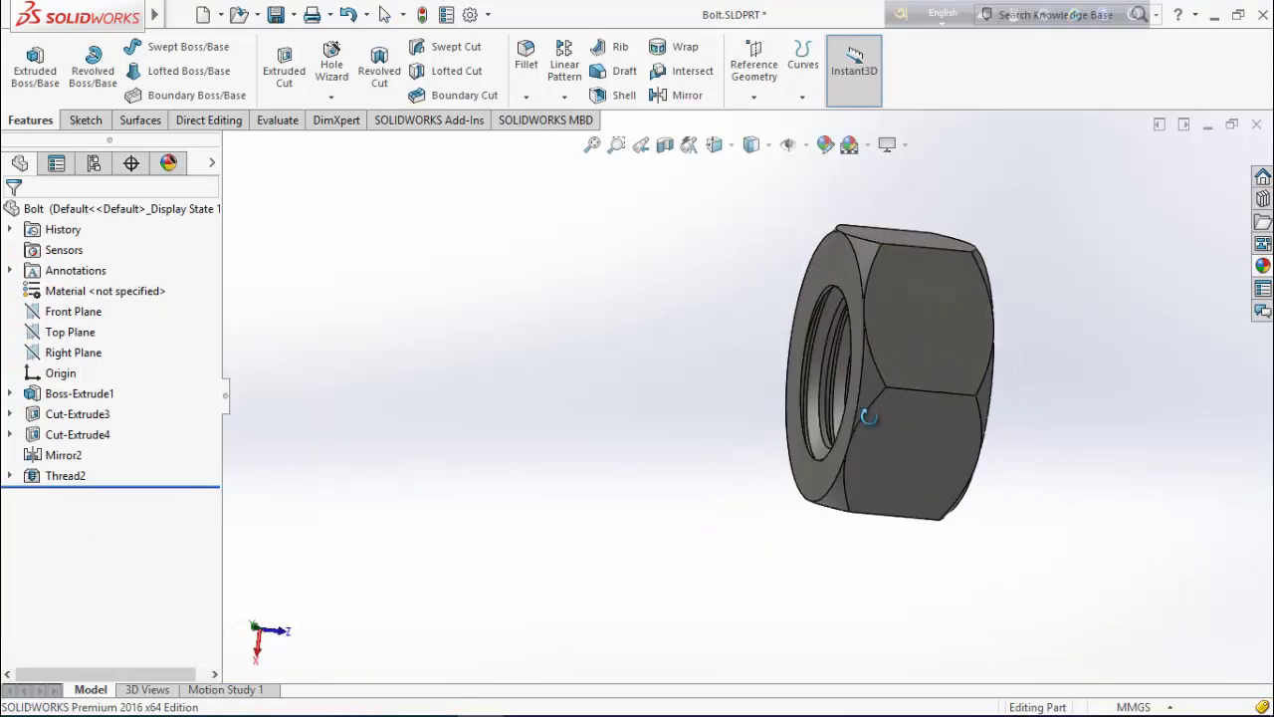
{"action": "left_click", "coordinate": [293, 13]}
{"action": "left_click", "coordinate": [304, 61]}
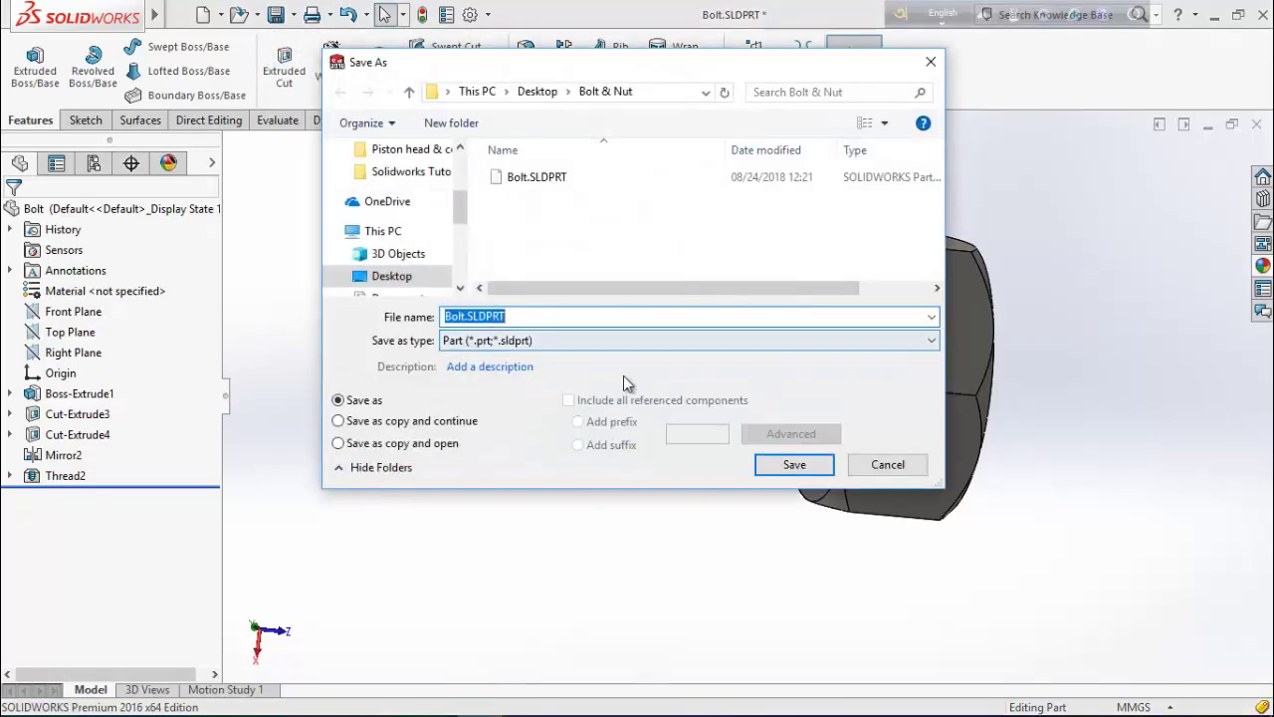
{"action": "type", "text": "Nut"}
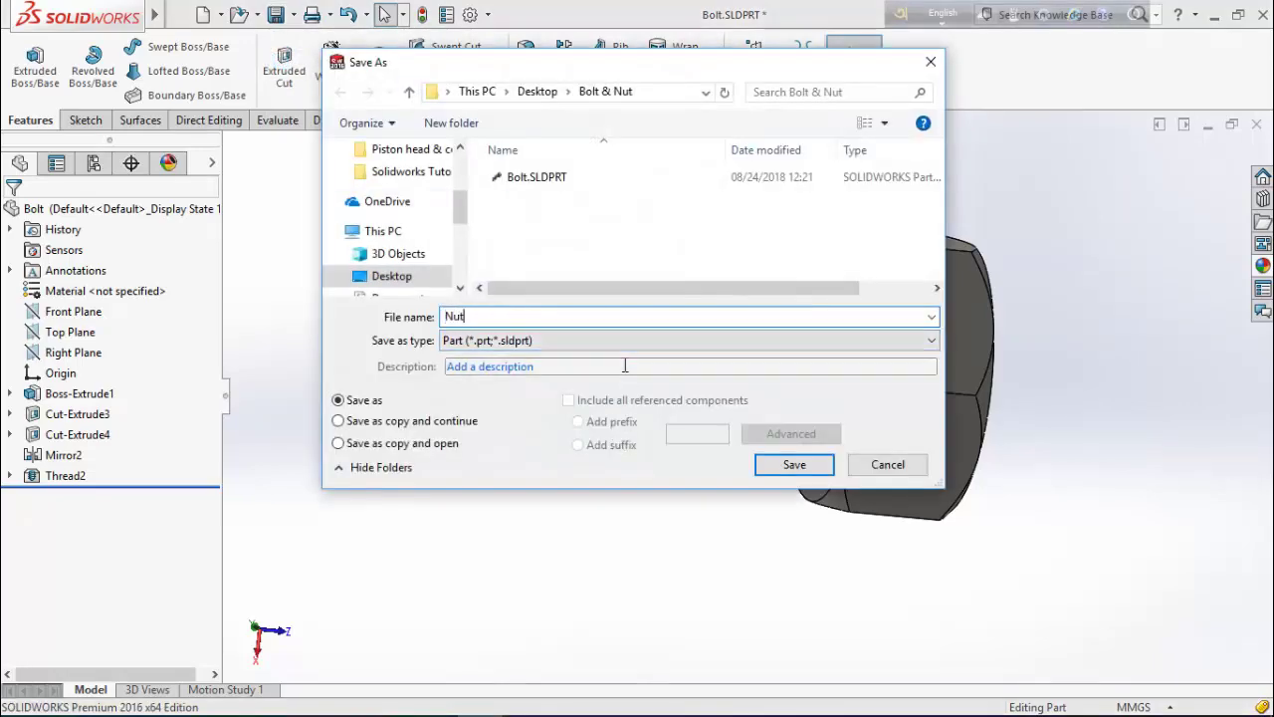
{"action": "key", "text": "Return"}
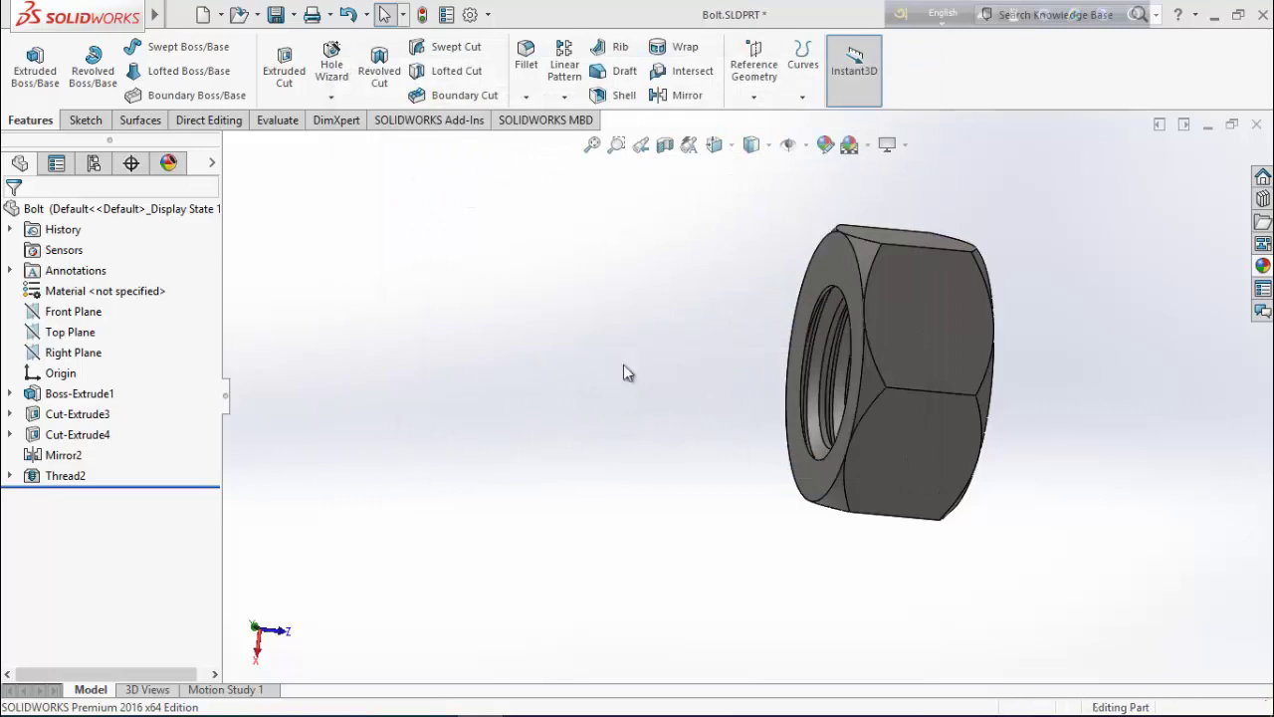
Inspect the finished nut from several angles, close the part, and create a new assembly document
{"action": "middle_click_drag", "start_coordinate": [1053, 275], "coordinate": [805, 469]}
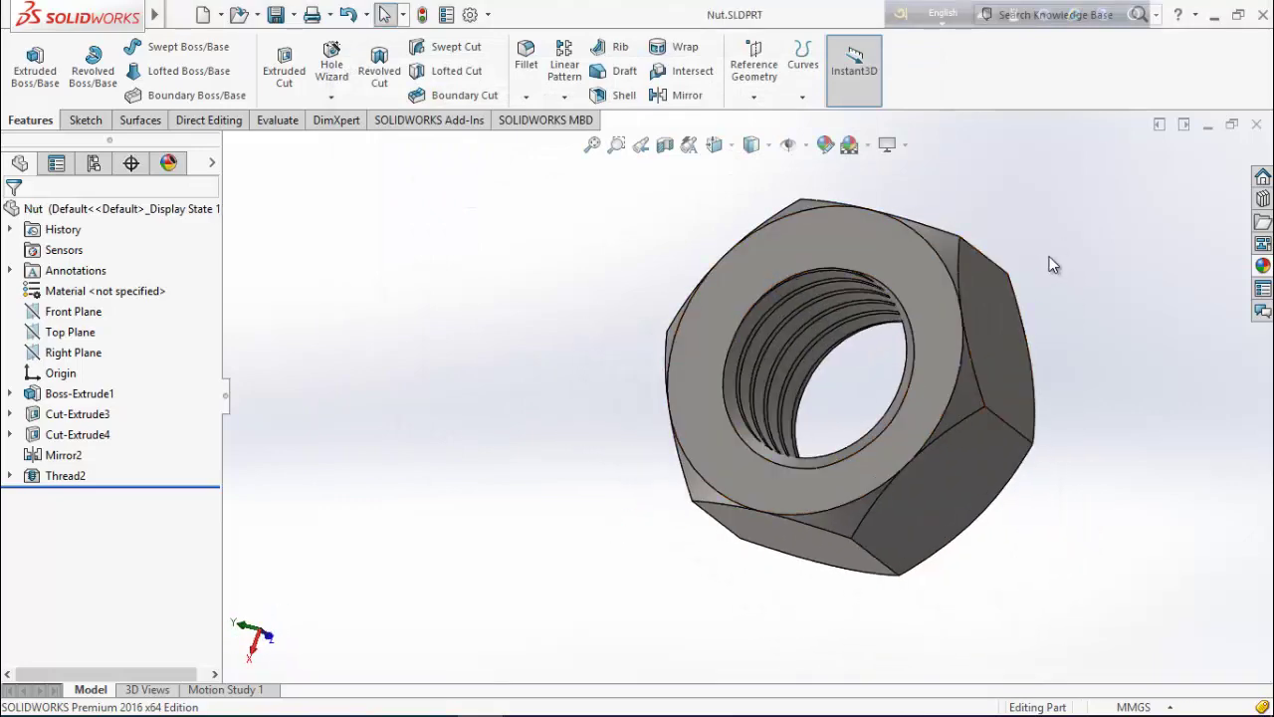
{"action": "middle_click_drag", "start_coordinate": [1052, 265], "coordinate": [445, 489]}
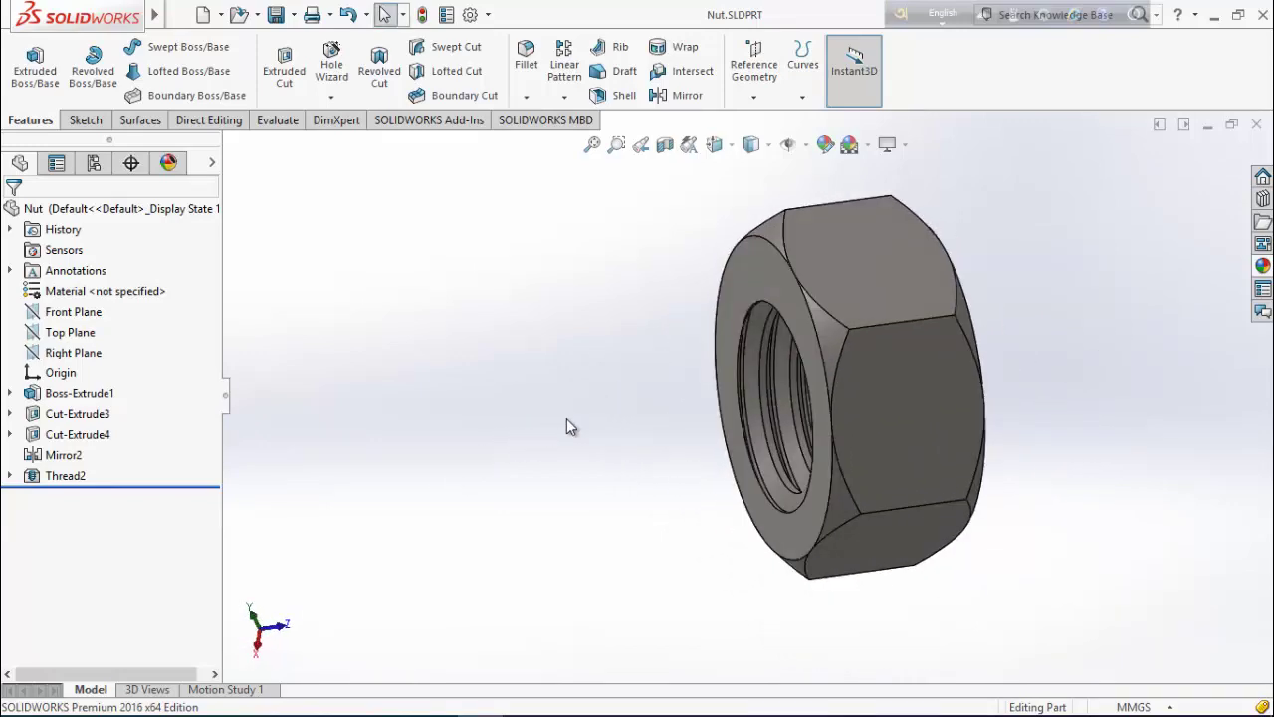
{"action": "middle_click_drag", "start_coordinate": [978, 296], "coordinate": [524, 516]}
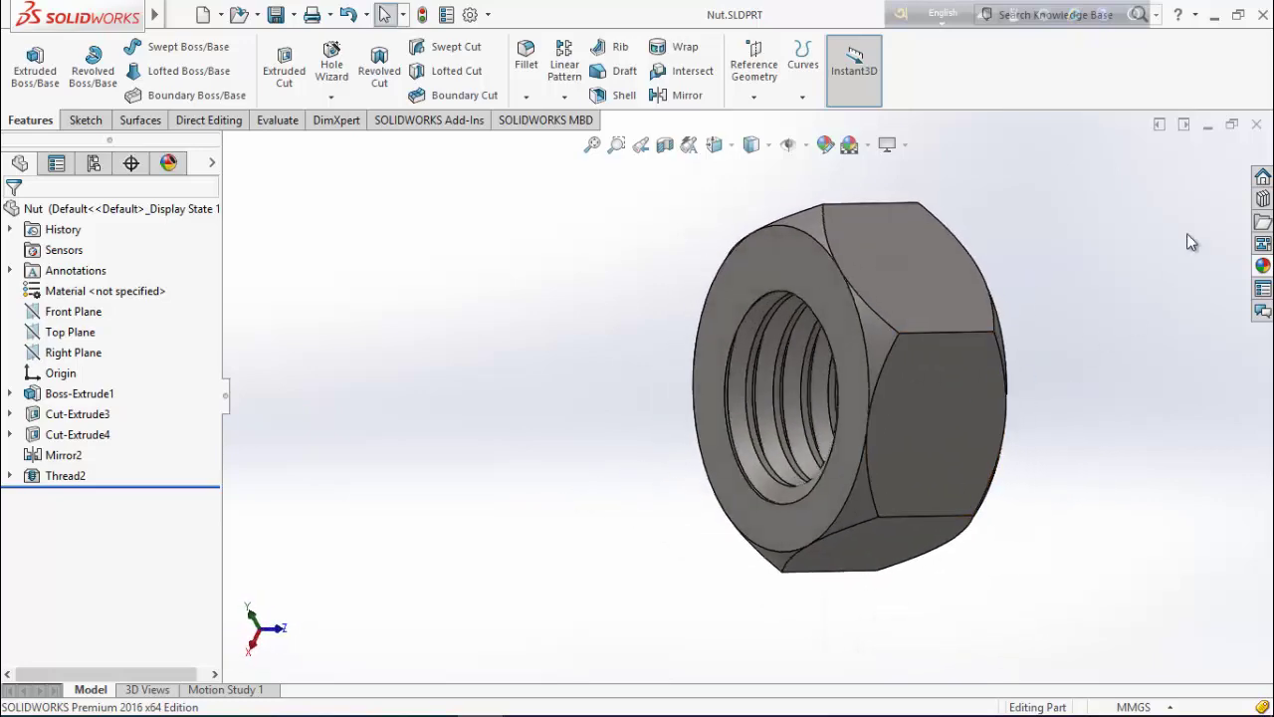
{"action": "left_click", "coordinate": [1256, 124]}
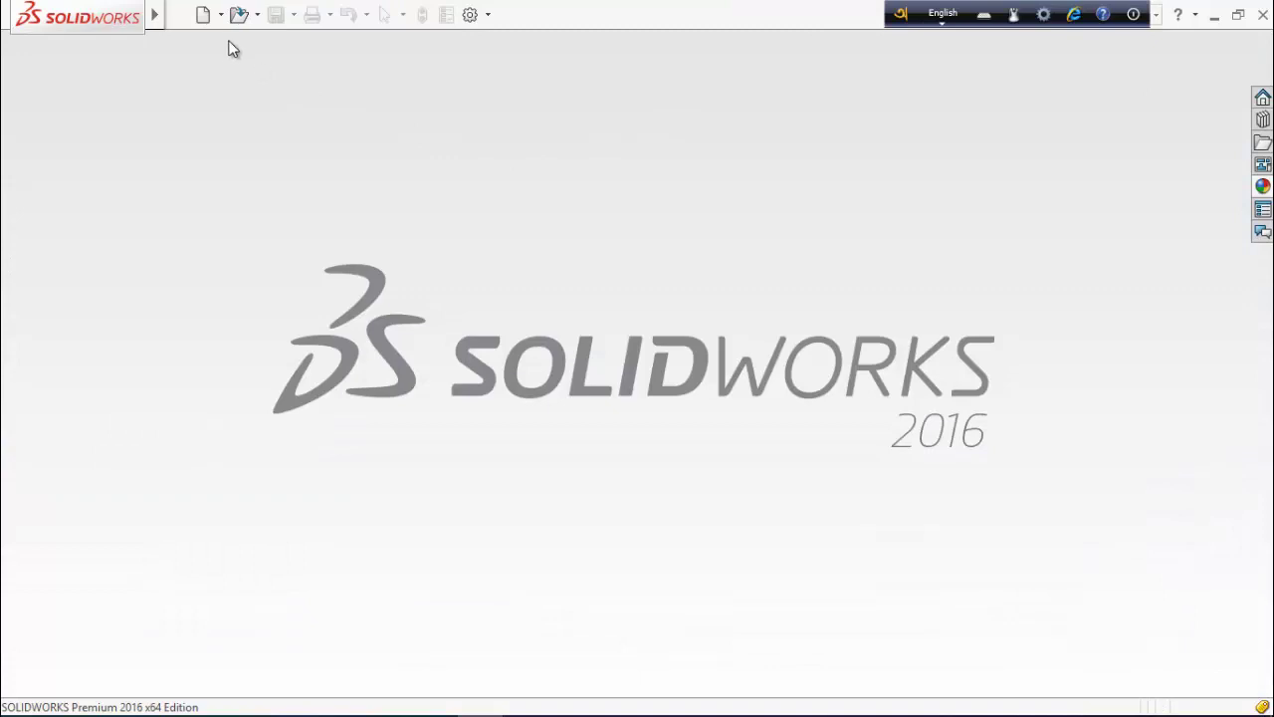
{"action": "left_click", "coordinate": [204, 15]}
{"action": "left_click", "coordinate": [611, 262]}
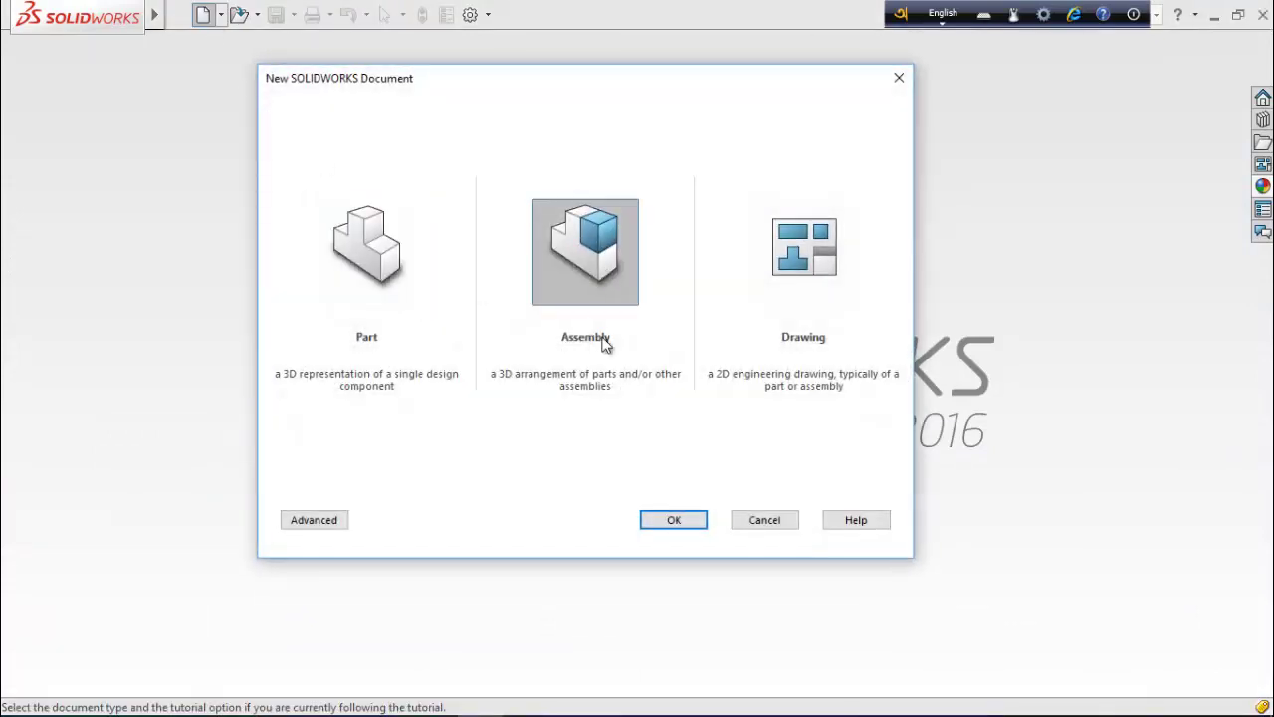
{"action": "left_click", "coordinate": [673, 520]}
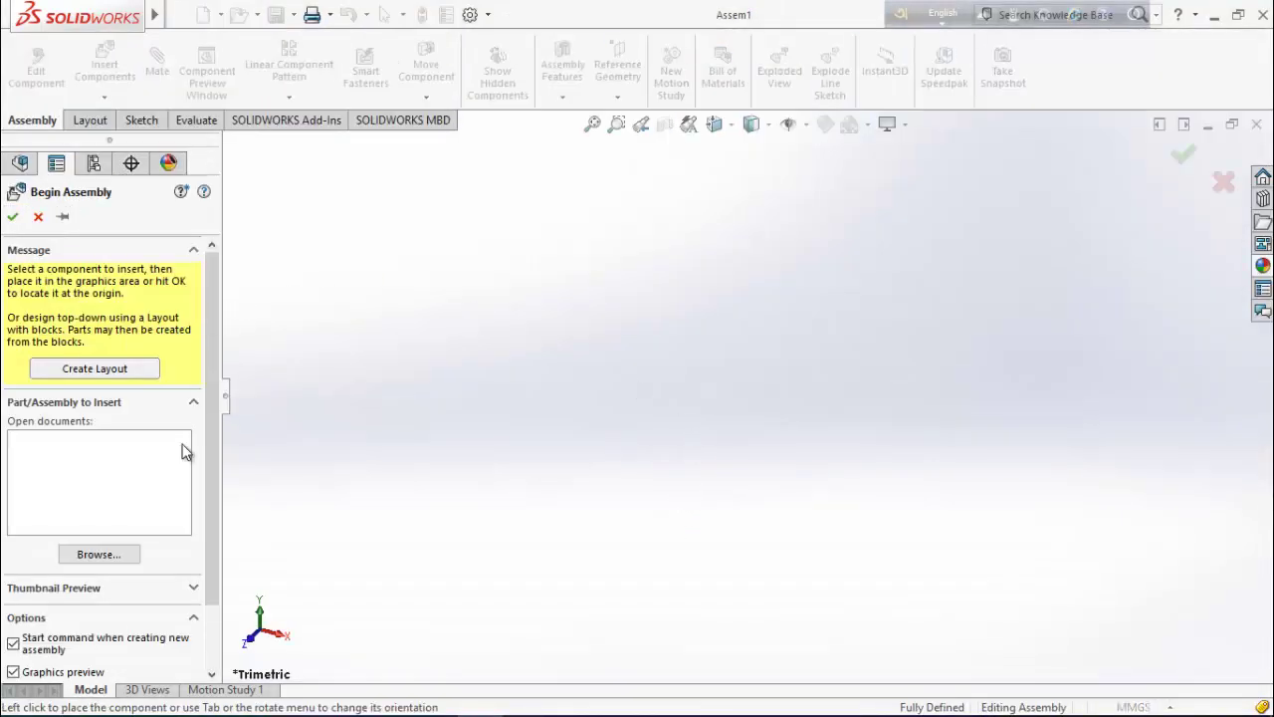
Insert the Bolt and Nut parts from the Bolt & Nut folder, placing the nut beside the bolt's threaded end
{"action": "left_click", "coordinate": [100, 554]}
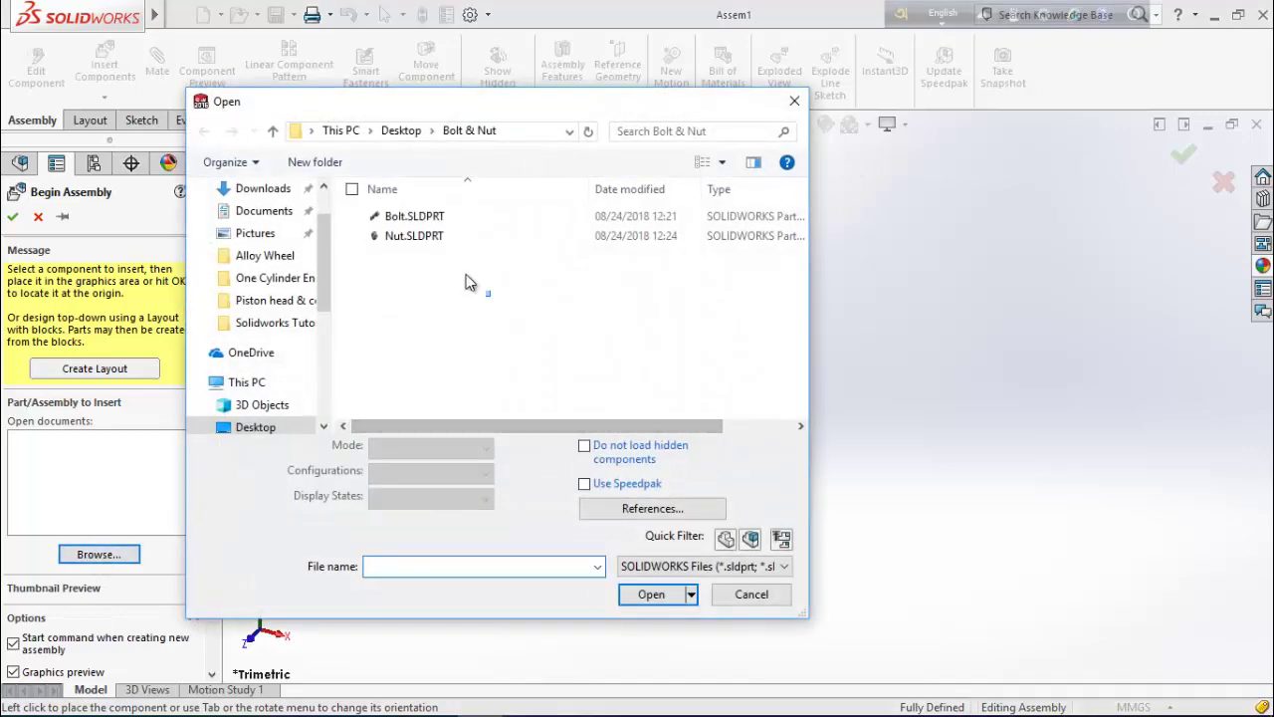
{"action": "left_click_drag", "start_coordinate": [470, 283], "coordinate": [343, 205]}
{"action": "left_click", "coordinate": [651, 595]}
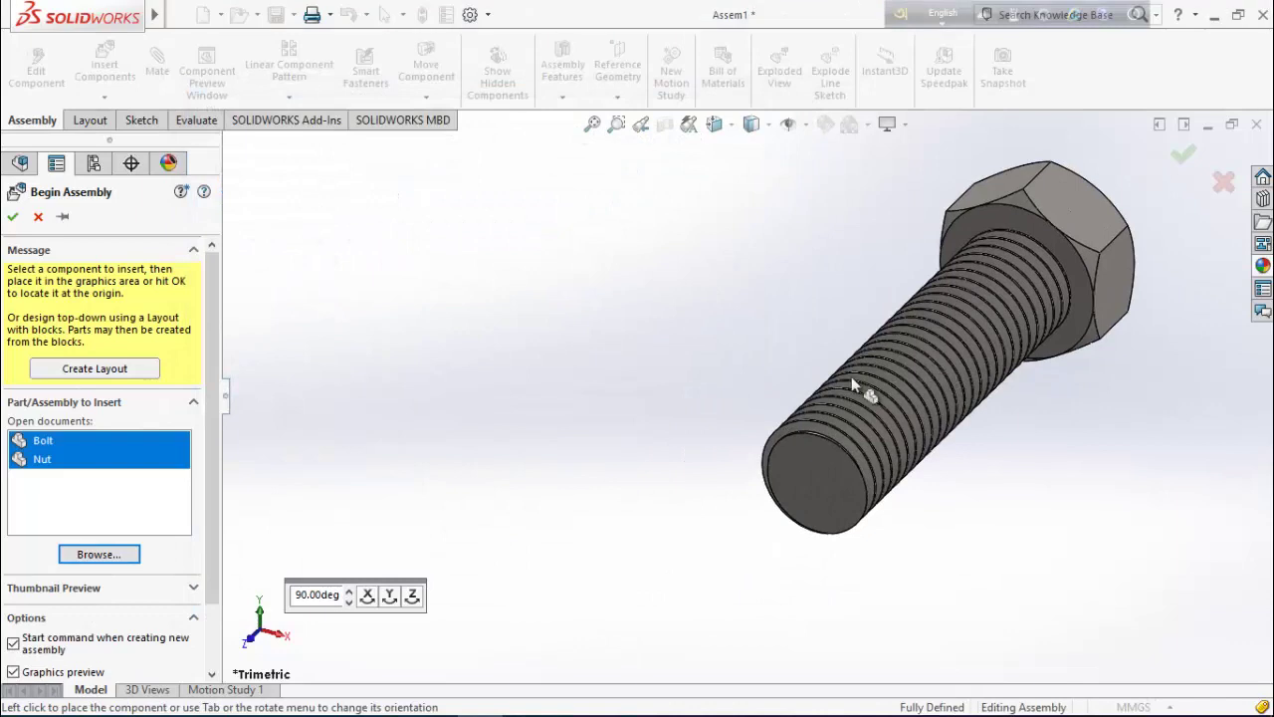
{"action": "left_click", "coordinate": [851, 387]}
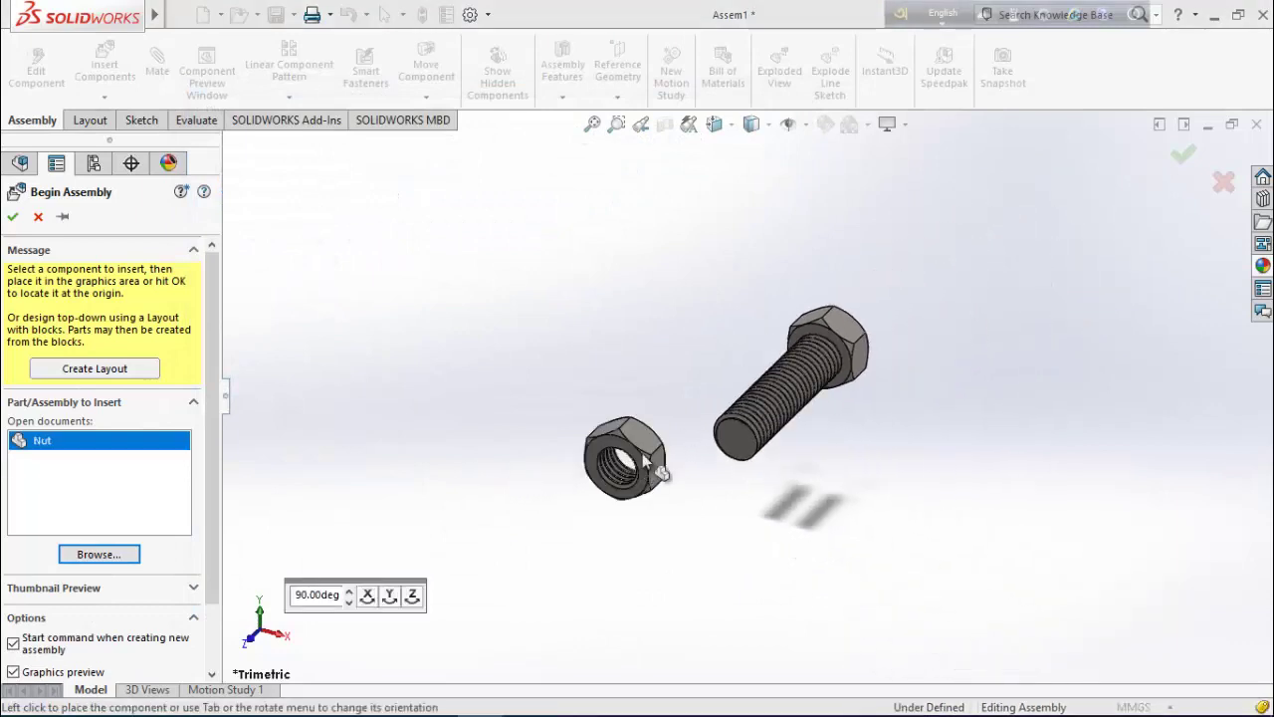
{"action": "left_click", "coordinate": [605, 446]}
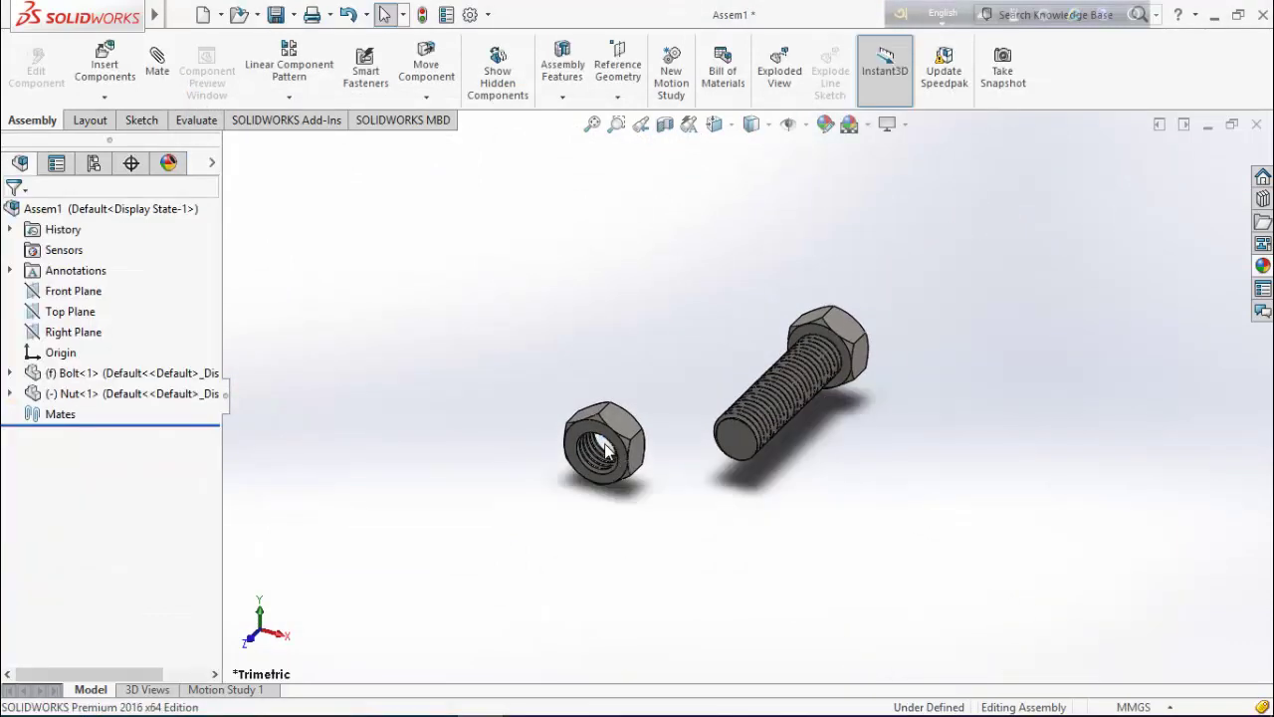
Add a Concentric mate between a circular edge of the nut and the circular edge on the bolt head's underside
{"action": "middle_click_drag", "start_coordinate": [597, 458], "coordinate": [830, 451]}
{"action": "scroll", "coordinate": [810, 350], "scroll_direction": "down", "scroll_amount": 3}
{"action": "scroll", "coordinate": [888, 442], "scroll_direction": "down", "scroll_amount": 2}
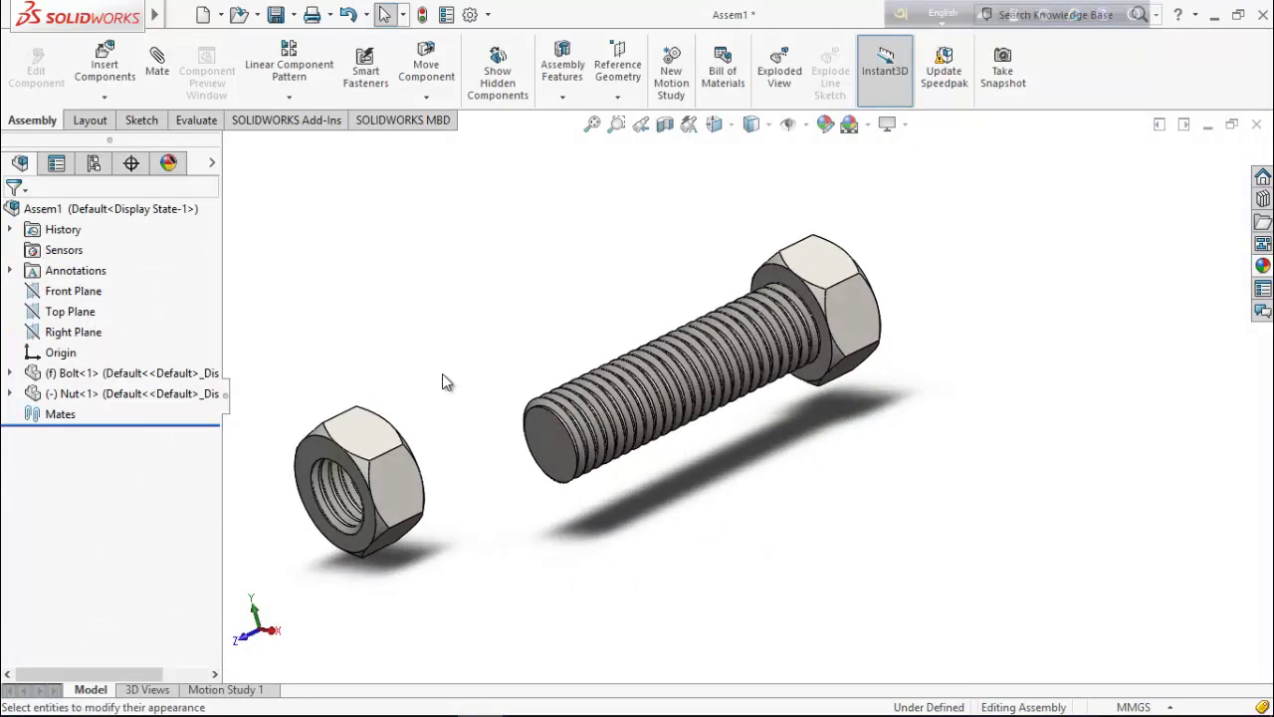
{"action": "left_click", "coordinate": [157, 68]}
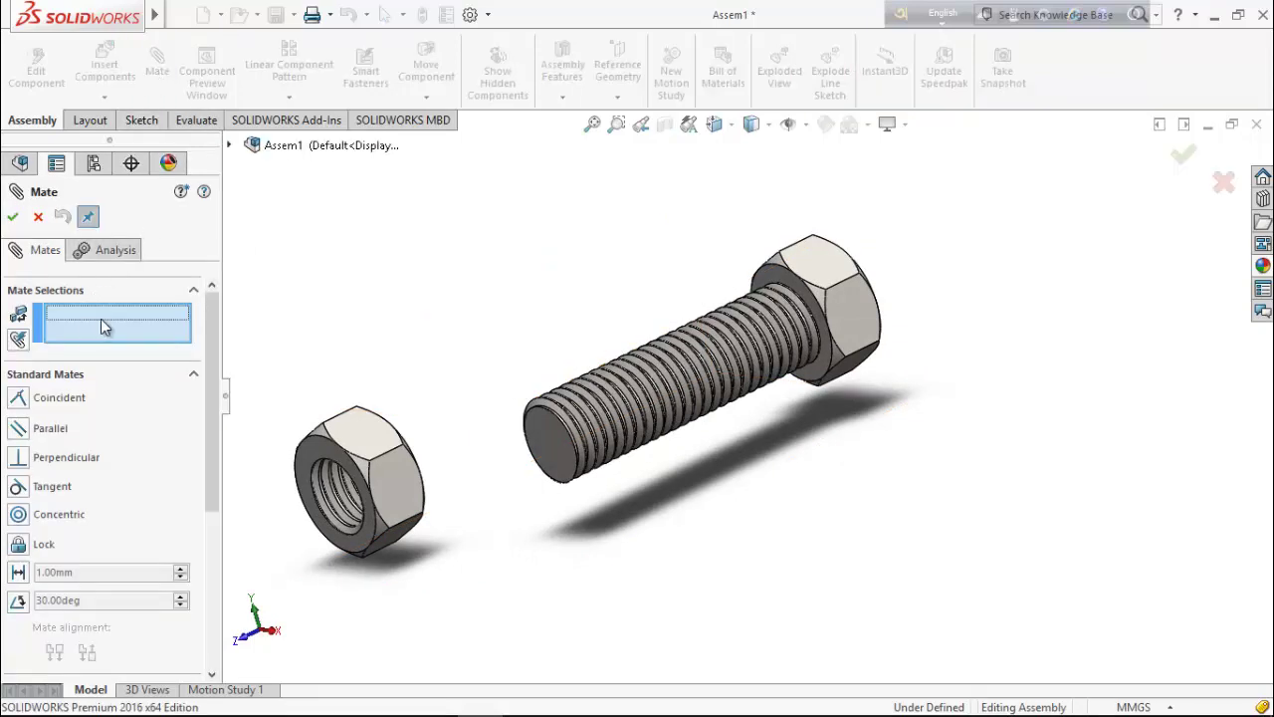
{"action": "left_click", "coordinate": [361, 472]}
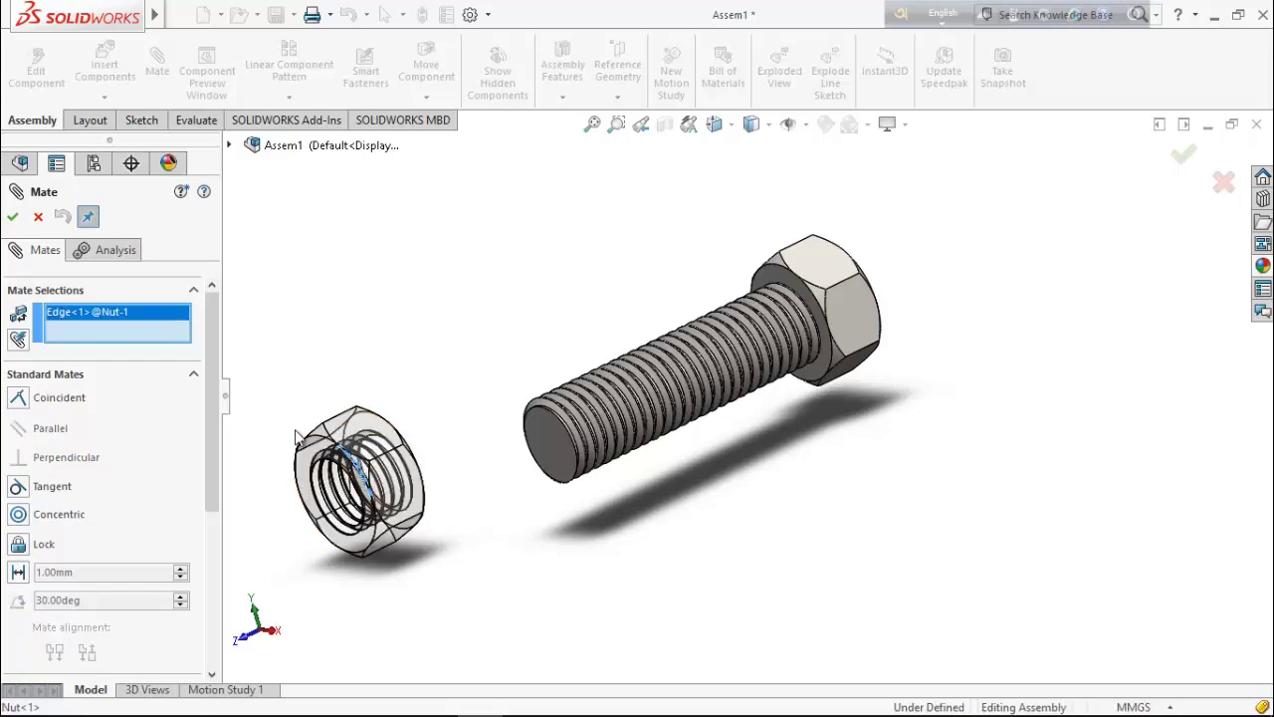
{"action": "left_click", "coordinate": [822, 311]}
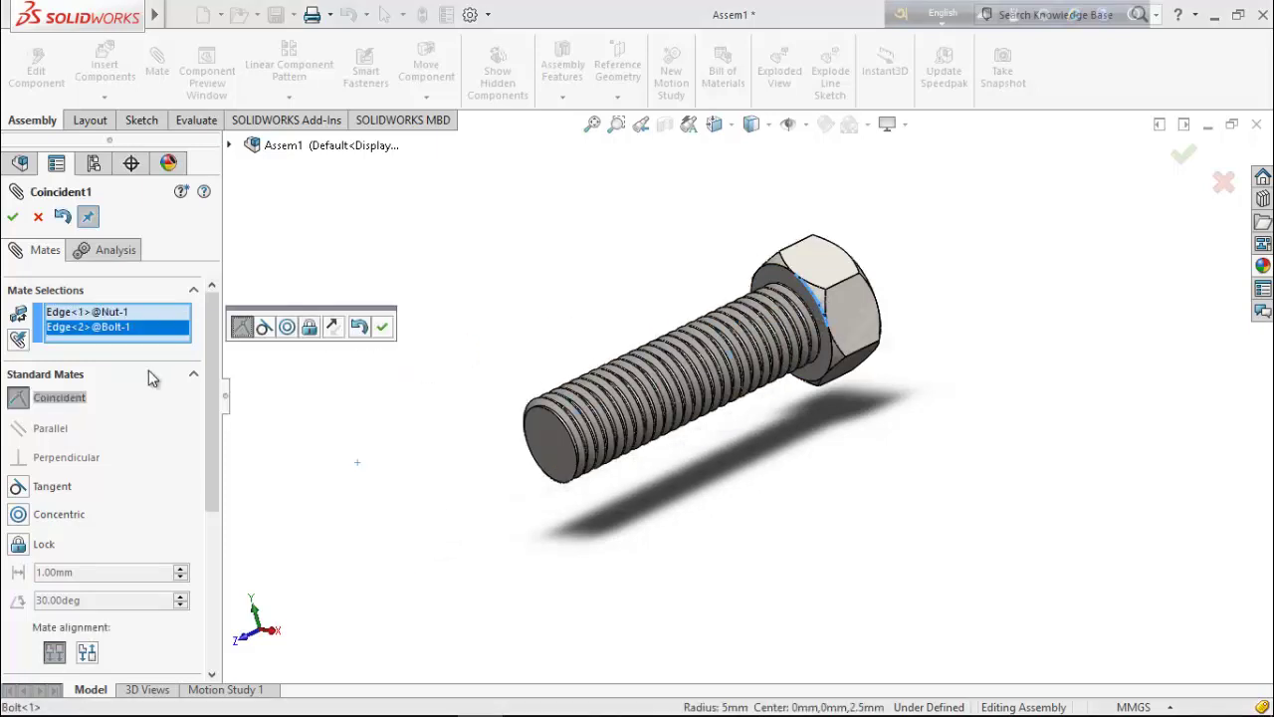
{"action": "left_click", "coordinate": [286, 327]}
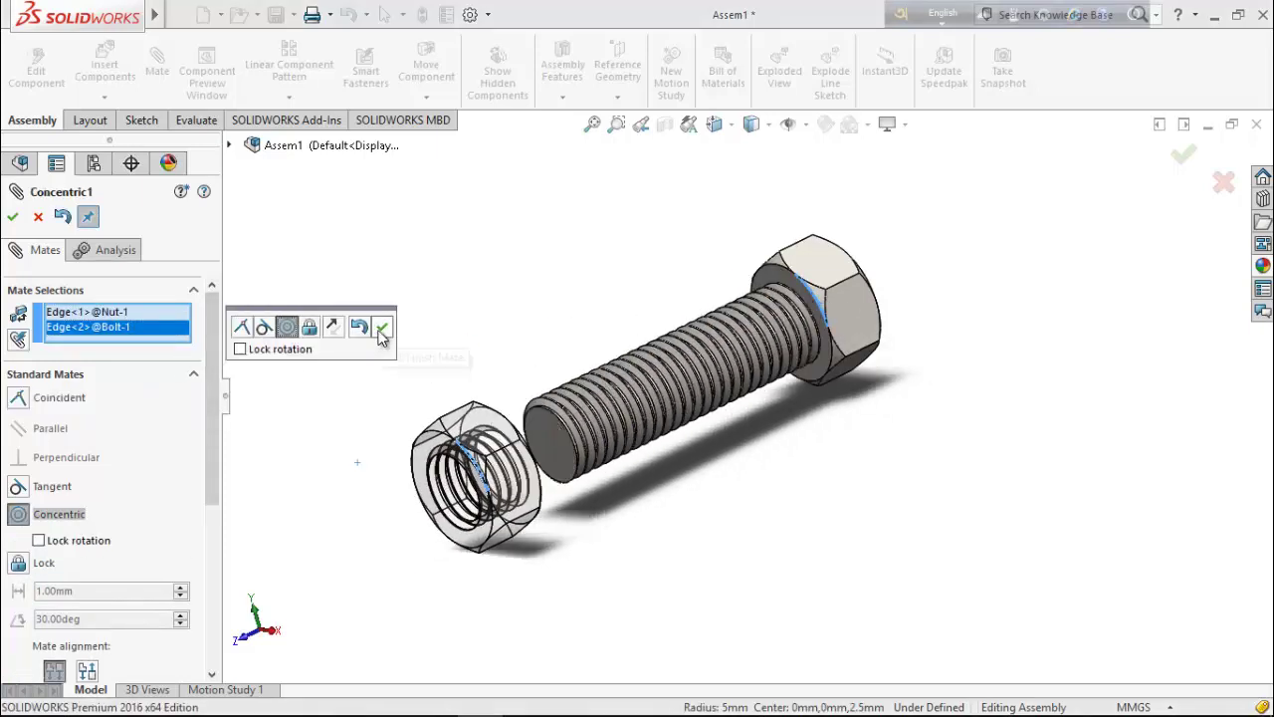
{"action": "left_click", "coordinate": [381, 329]}
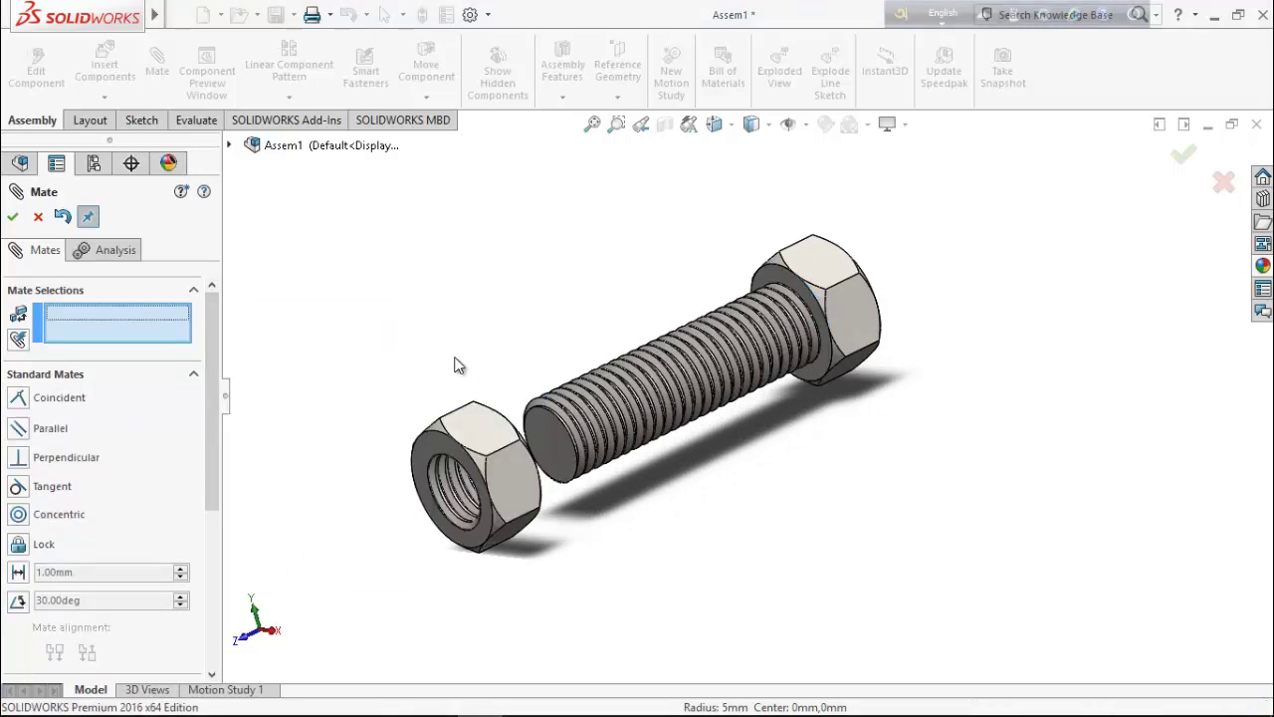
Slide the nut along the bolt's axis onto the threaded end to check its free movement
{"action": "middle_click_drag", "start_coordinate": [455, 364], "coordinate": [408, 311]}
{"action": "left_click_drag", "start_coordinate": [438, 416], "coordinate": [521, 389]}
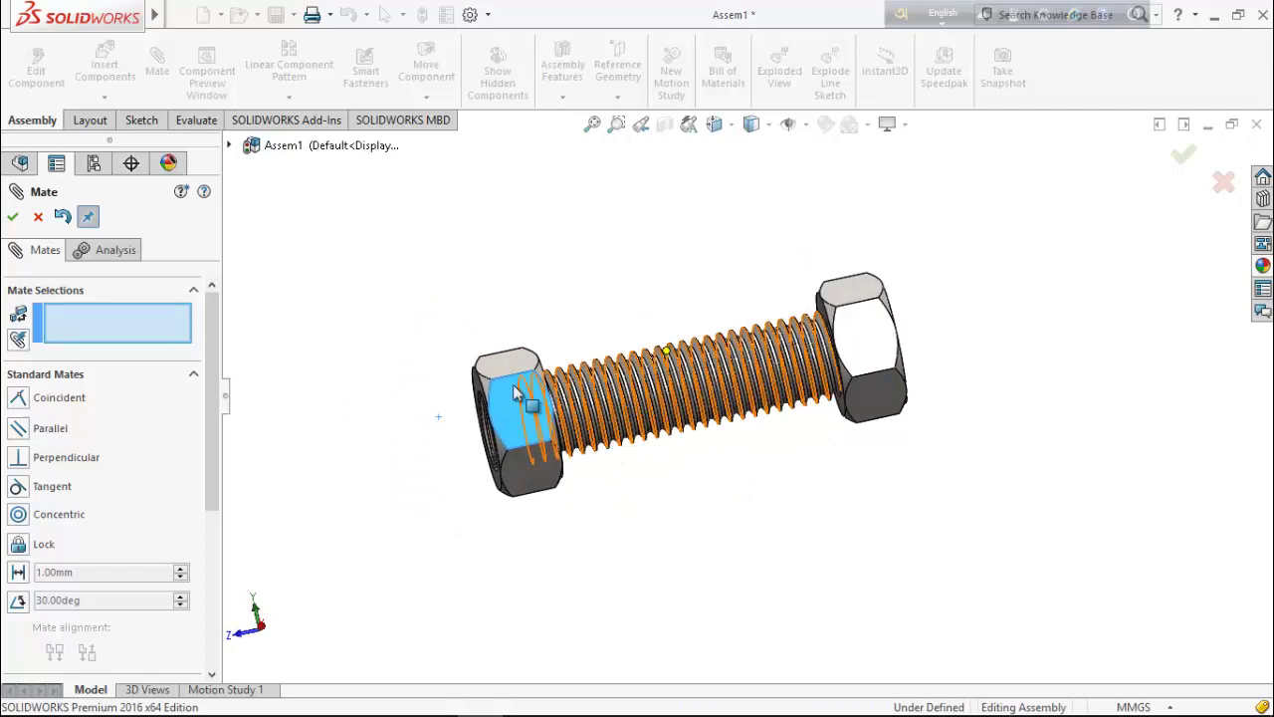
{"action": "middle_click_drag", "start_coordinate": [472, 335], "coordinate": [544, 458]}
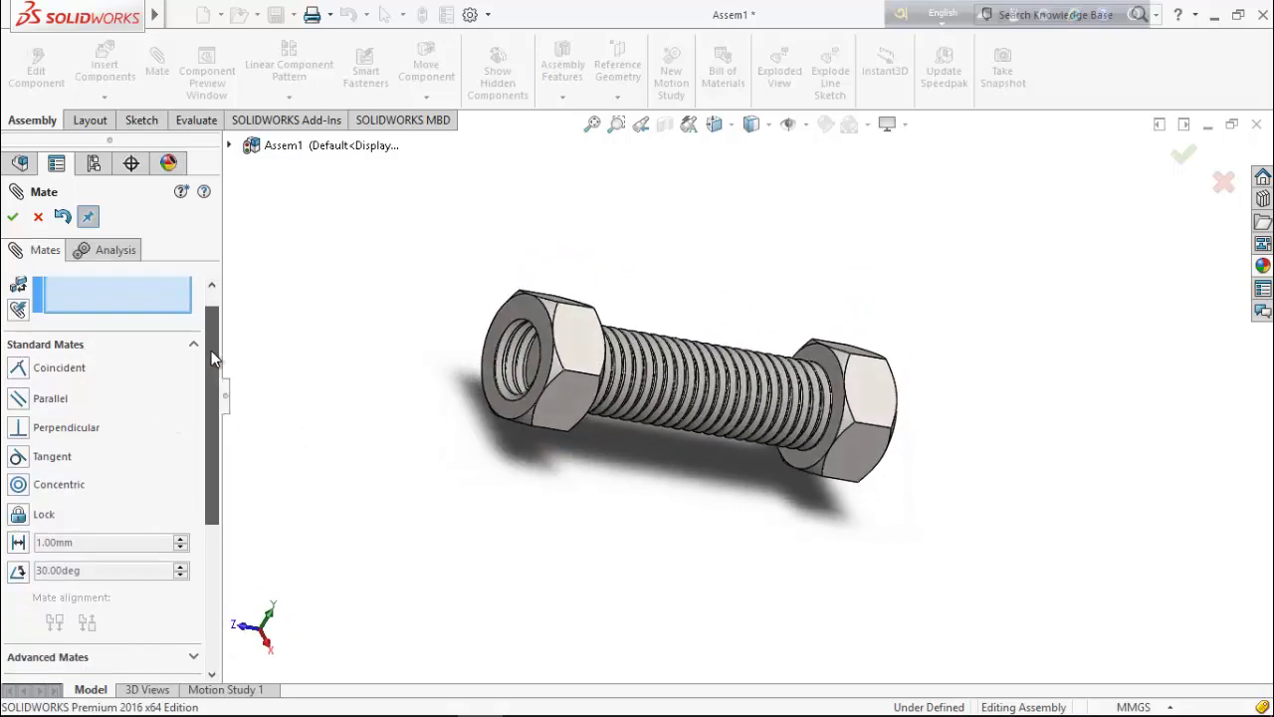
Set up an advanced Distance mate between the nut's end face toward the bolt head and the head's underside
{"action": "scroll", "coordinate": [211, 350], "scroll_direction": "down", "scroll_amount": 3}
{"action": "left_click", "coordinate": [113, 454]}
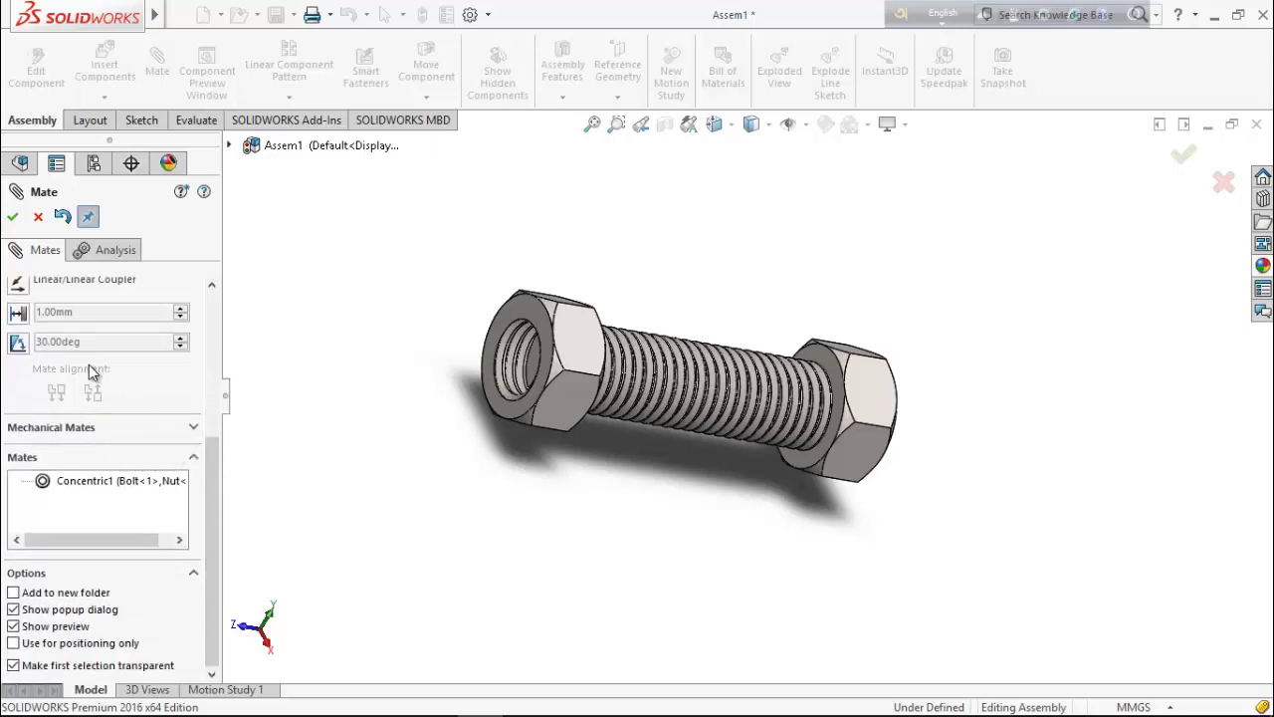
{"action": "scroll", "coordinate": [83, 410], "scroll_direction": "up", "scroll_amount": 5}
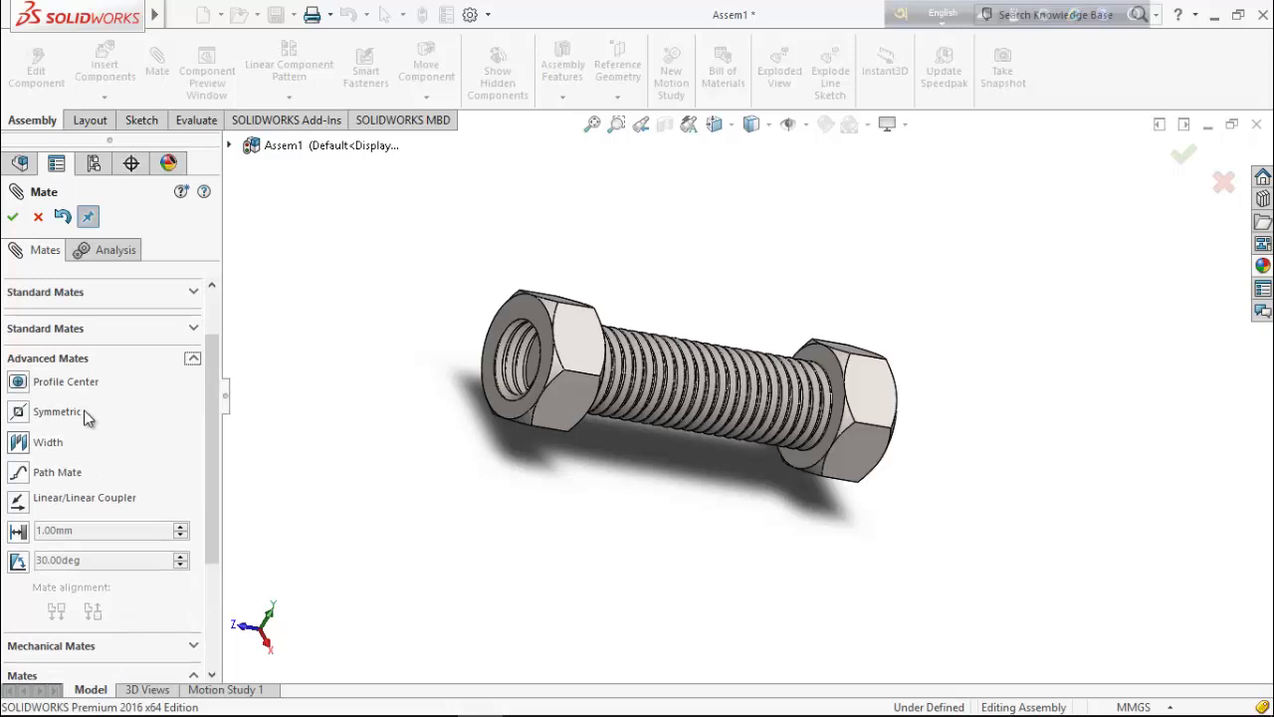
{"action": "left_click", "coordinate": [18, 529]}
{"action": "middle_click_drag", "start_coordinate": [350, 458], "coordinate": [360, 383]}
{"action": "middle_click_drag", "start_coordinate": [617, 527], "coordinate": [542, 477]}
{"action": "left_click", "coordinate": [545, 400]}
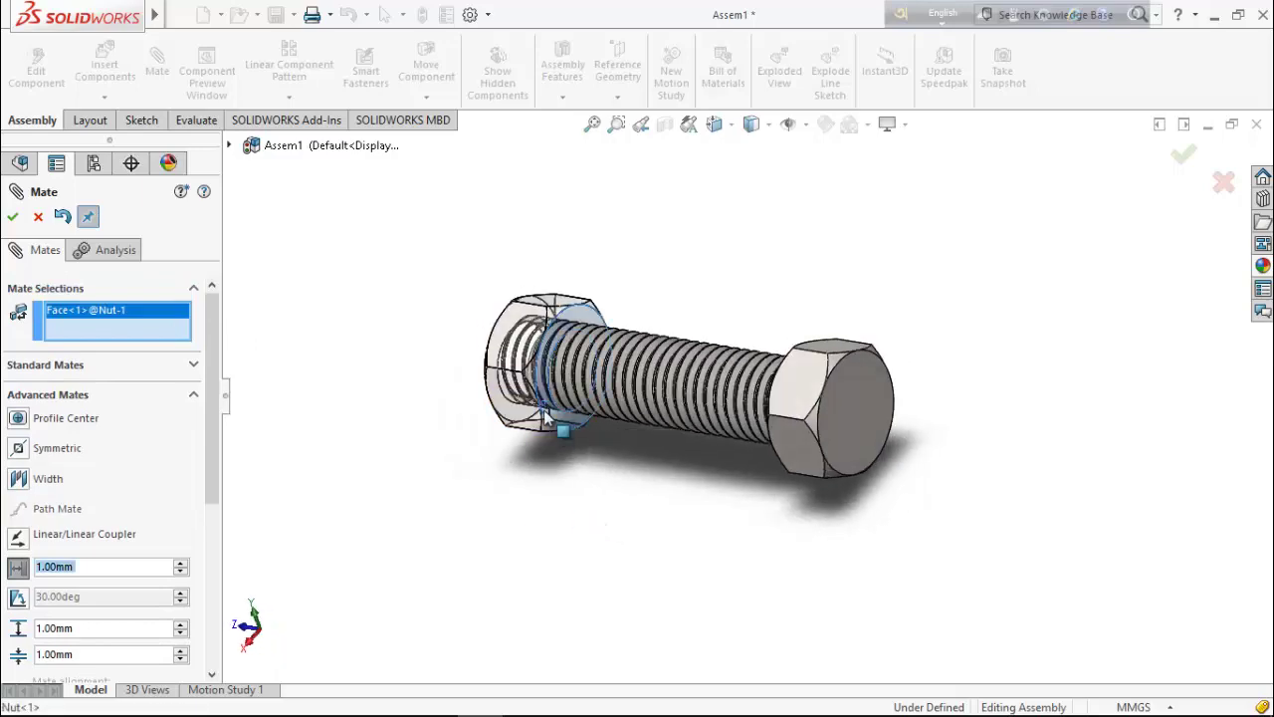
{"action": "middle_click_drag", "start_coordinate": [544, 400], "coordinate": [811, 410]}
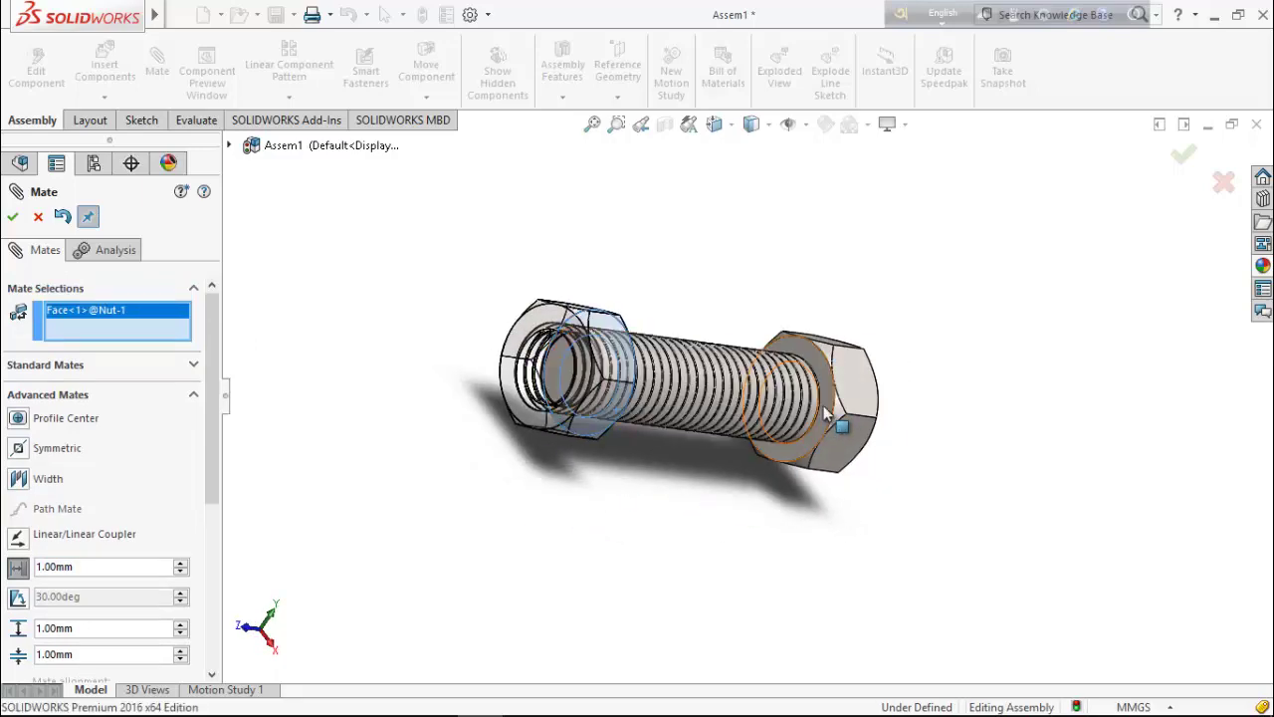
{"action": "left_click", "coordinate": [823, 405]}
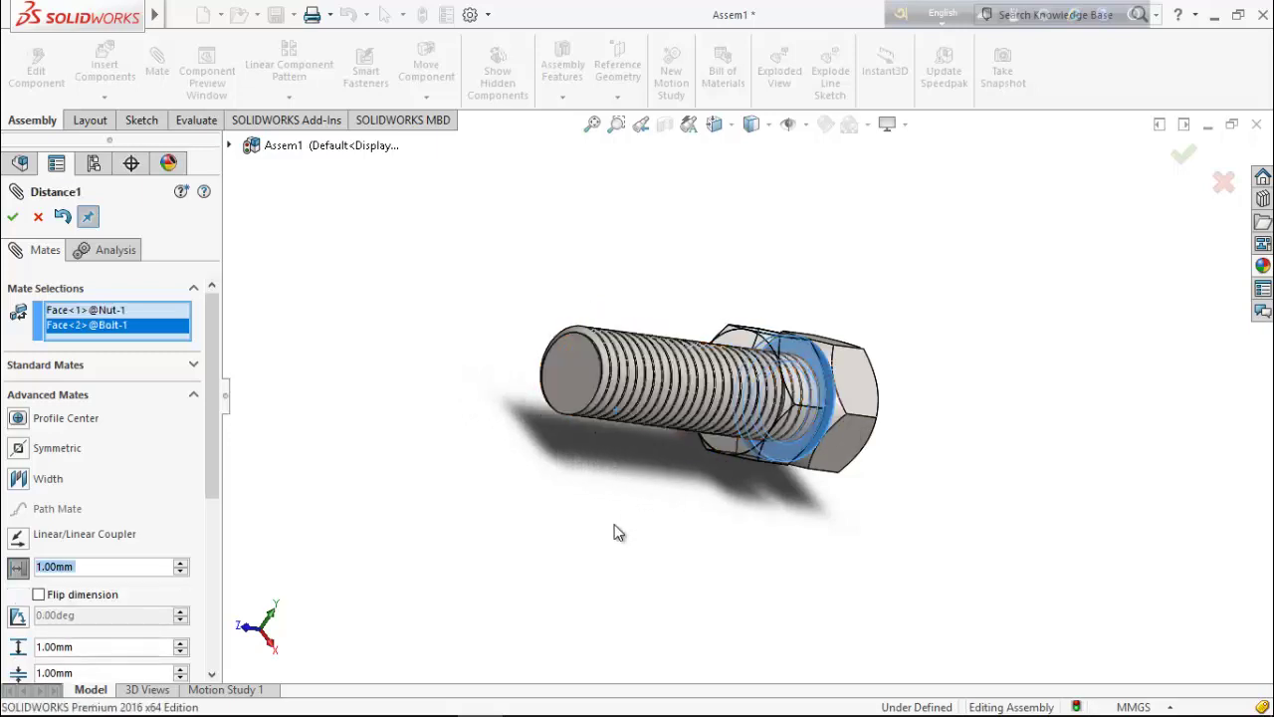
{"action": "middle_click_drag", "start_coordinate": [617, 561], "coordinate": [601, 515]}
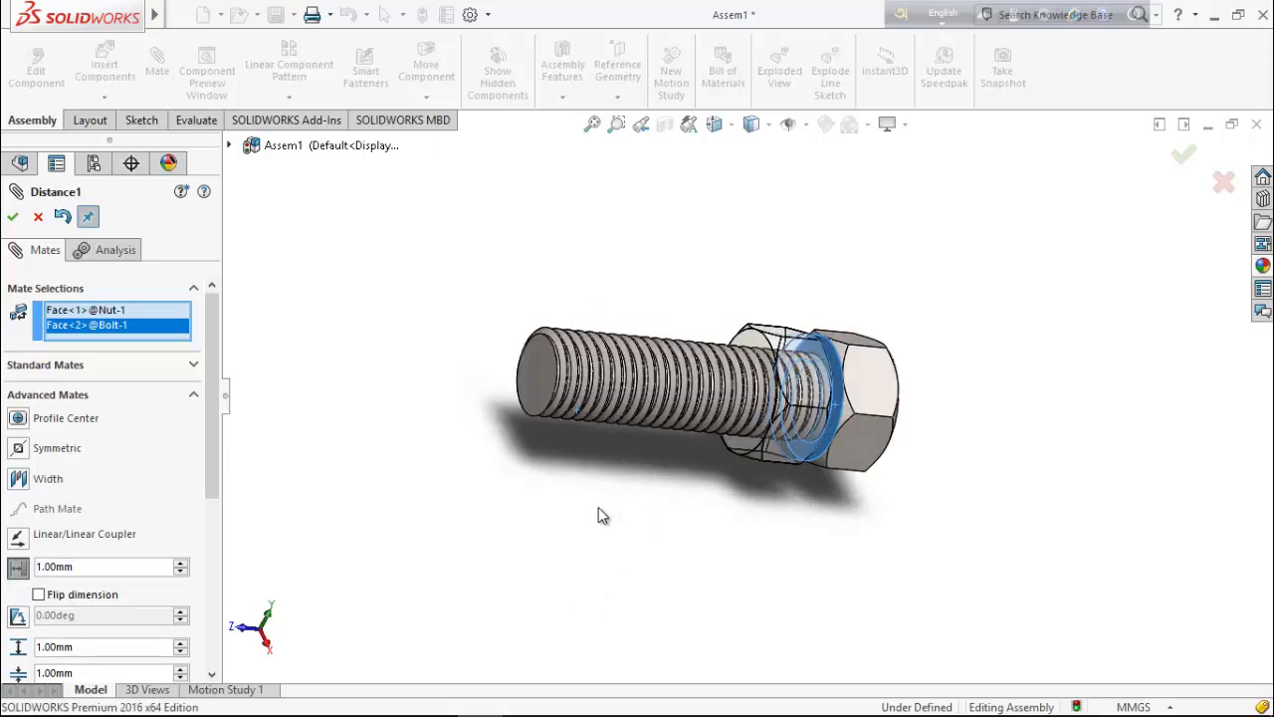
Limit the distance mate to a minimum of 0 mm and a maximum of 26 mm
{"action": "scroll", "coordinate": [214, 475], "scroll_direction": "down", "scroll_amount": 2}
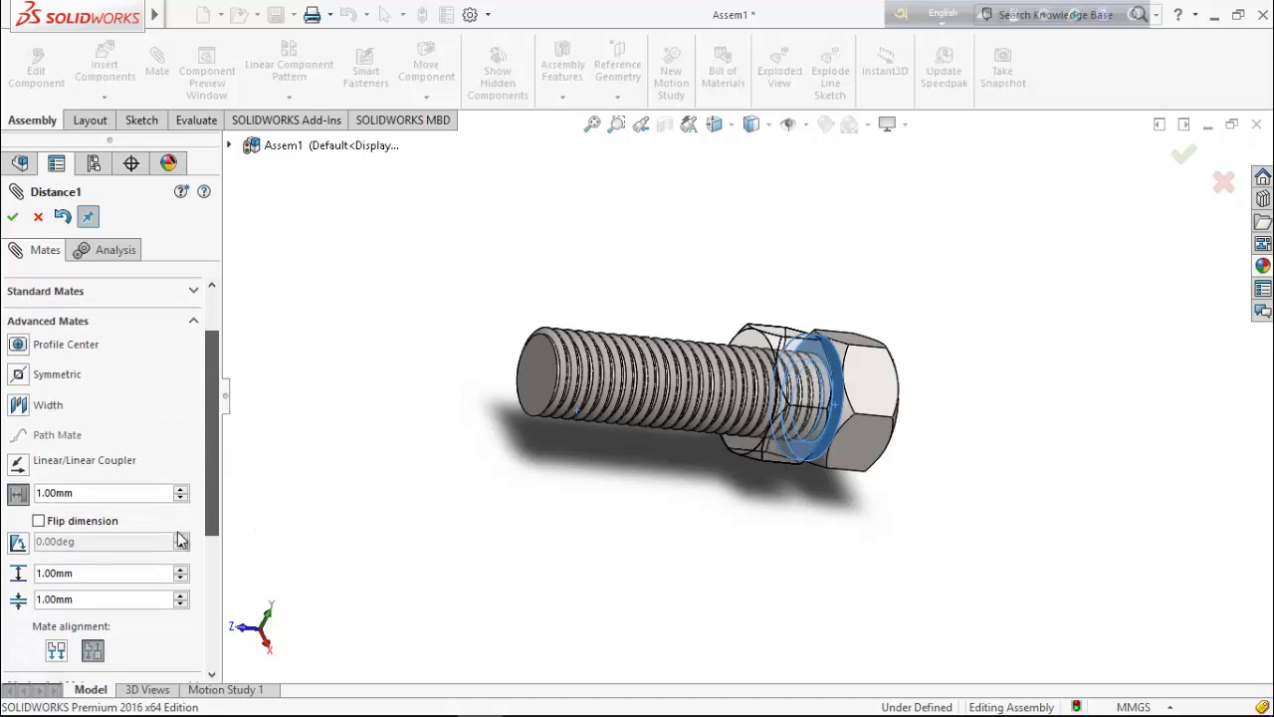
{"action": "left_click_drag", "start_coordinate": [115, 599], "coordinate": [22, 599]}
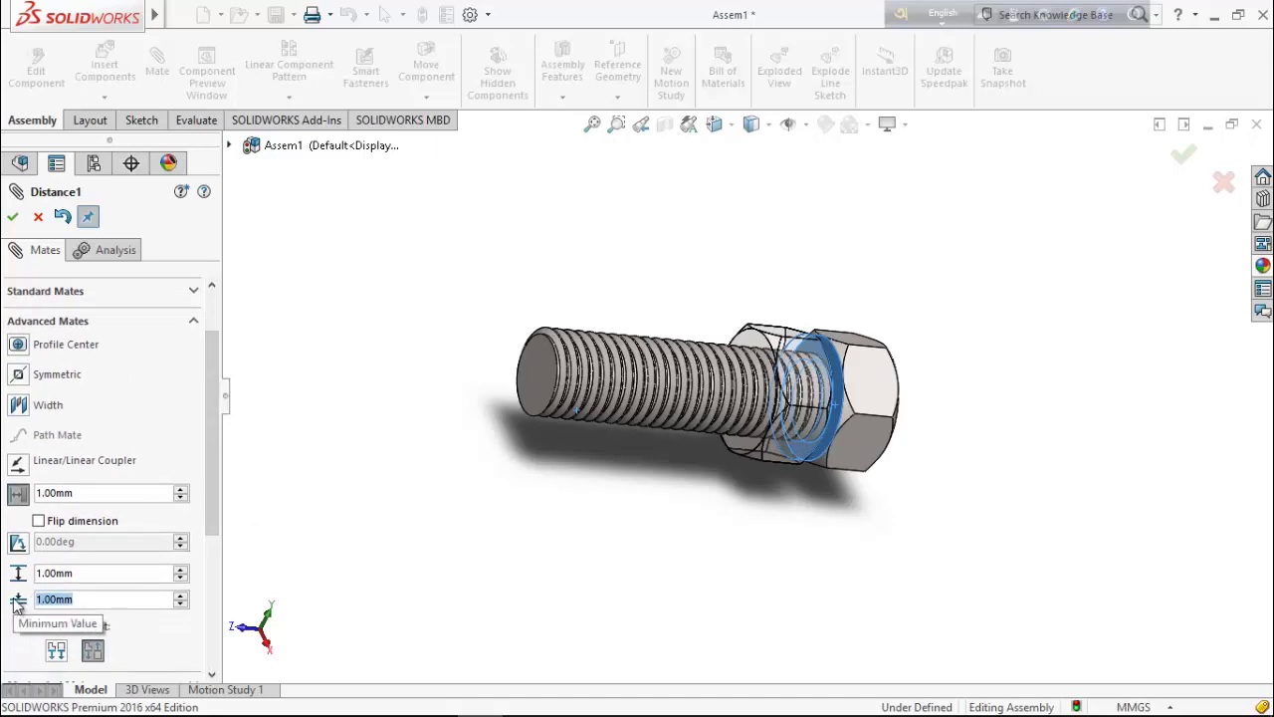
{"action": "type", "text": "0"}
{"action": "key", "text": "Return"}
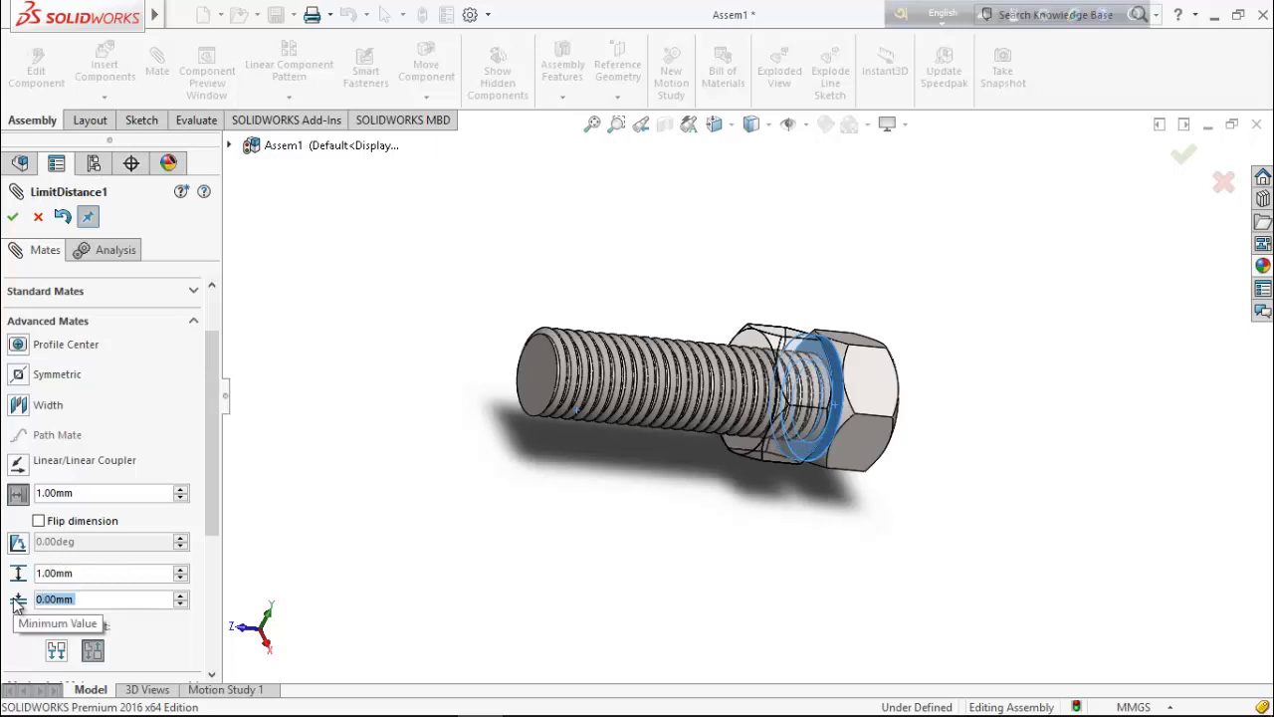
{"action": "left_click", "coordinate": [76, 573]}
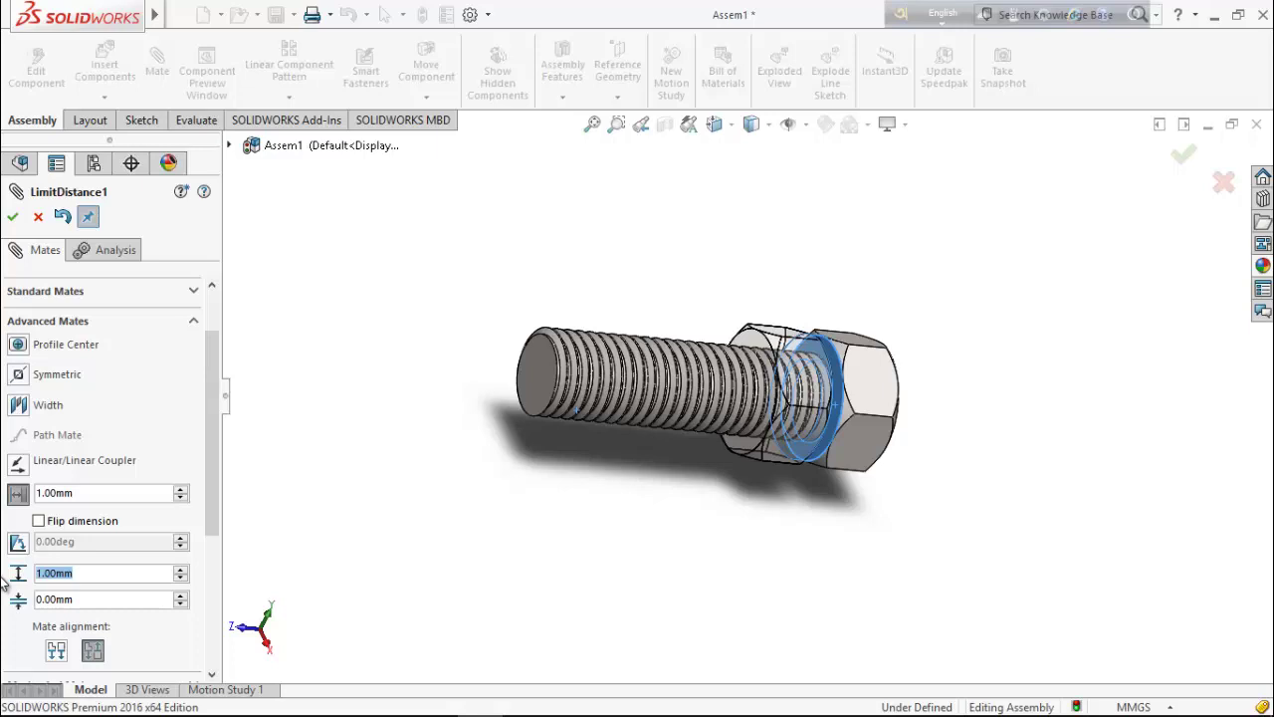
{"action": "type", "text": "26"}
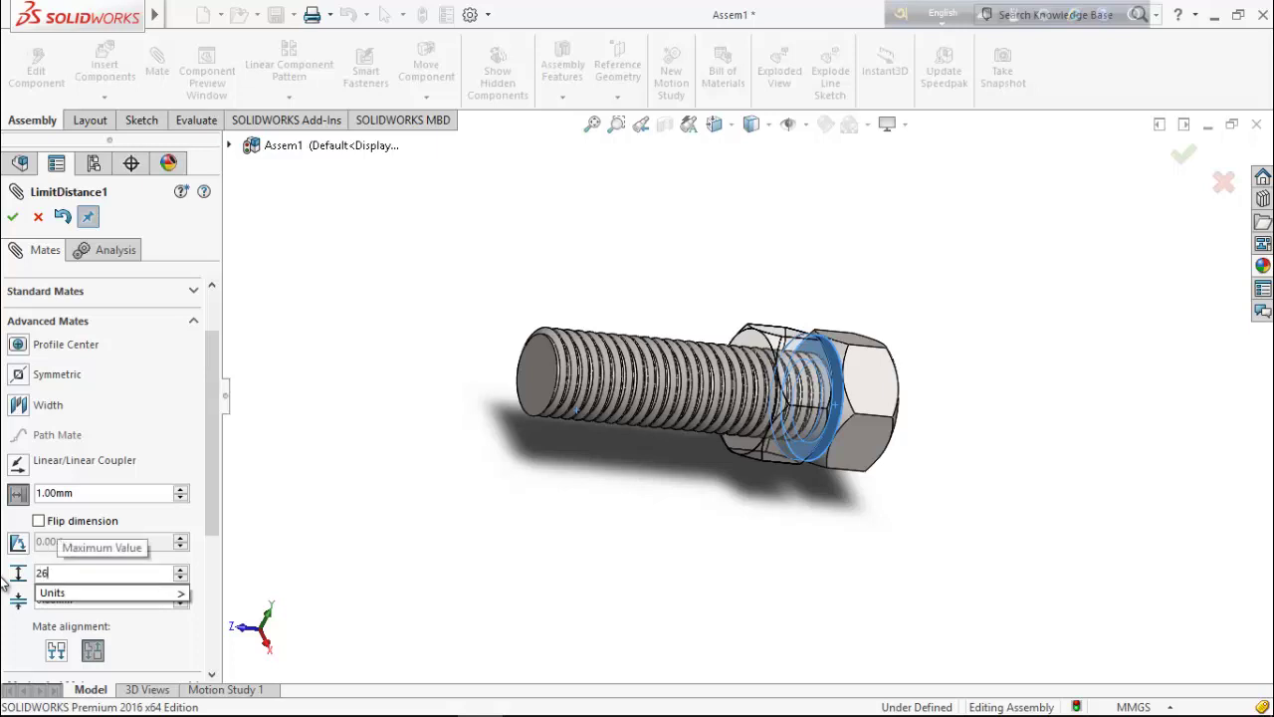
{"action": "key", "text": "Return"}
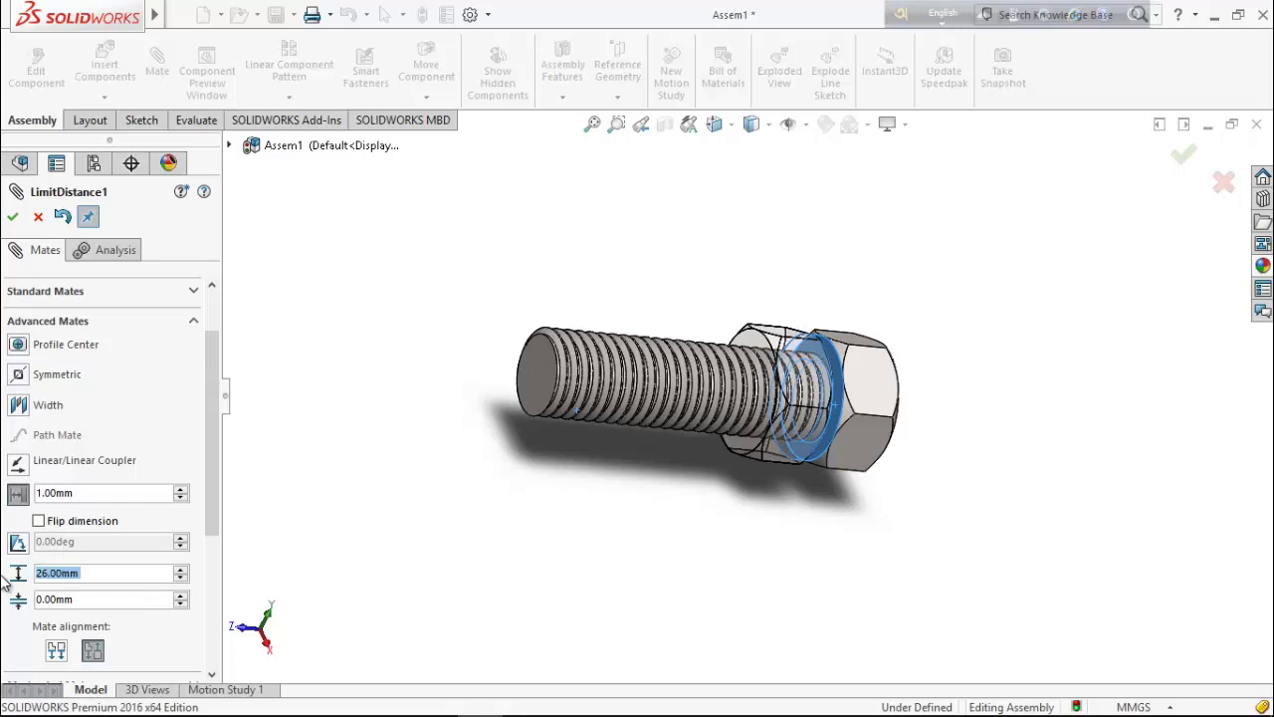
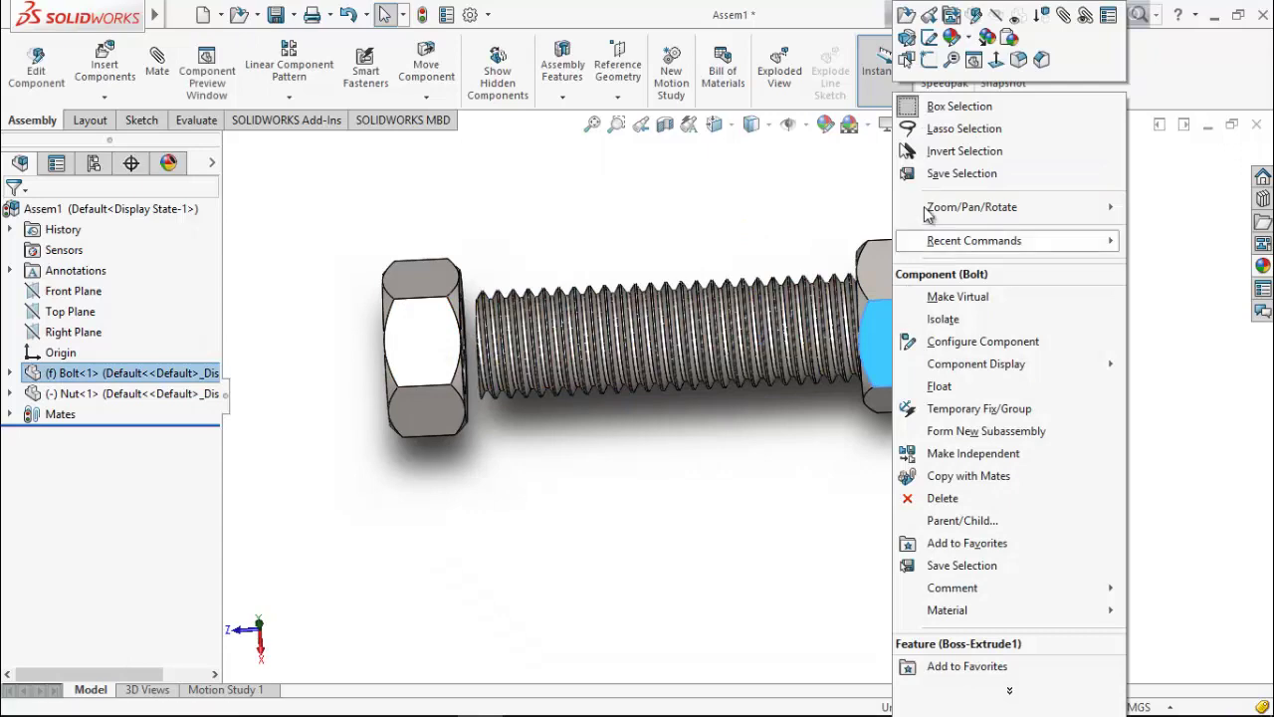
View the assembly square to a side flat of the bolt head with the nut uppermost, and examine the nut and thread end closely
{"action": "left_click", "coordinate": [996, 62]}
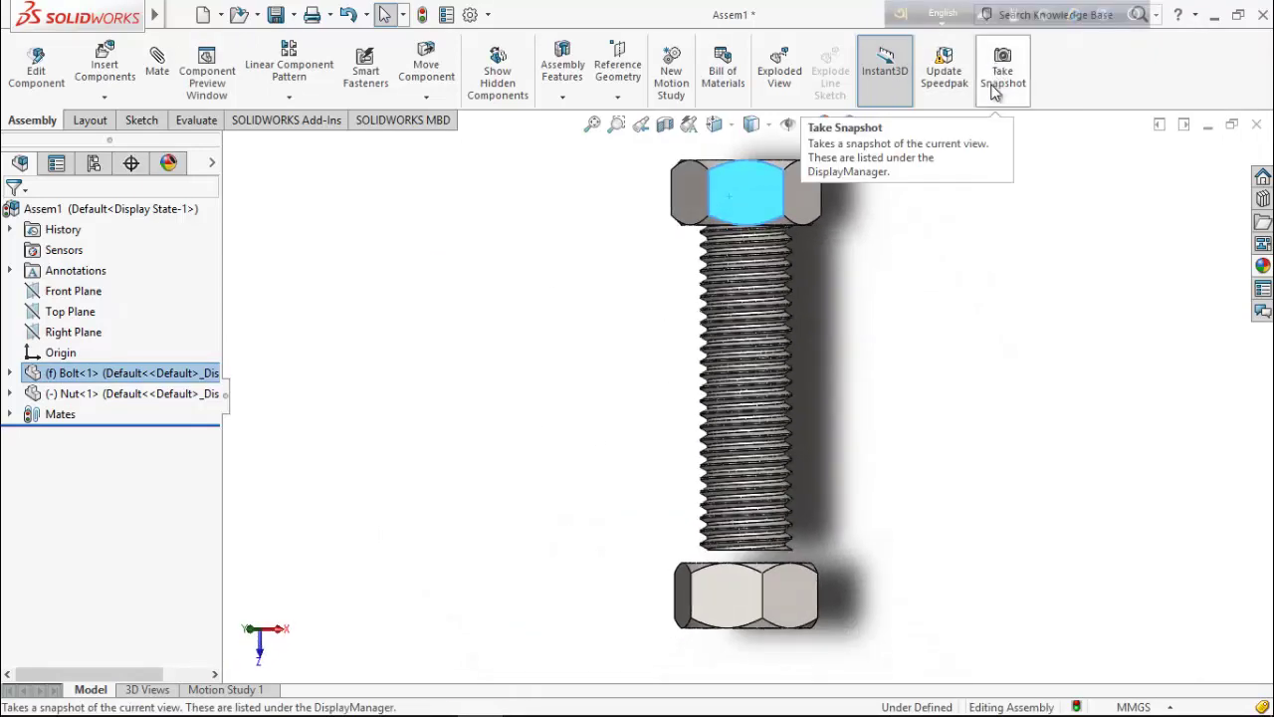
{"action": "right_click", "coordinate": [764, 196]}
{"action": "left_click", "coordinate": [870, 67]}
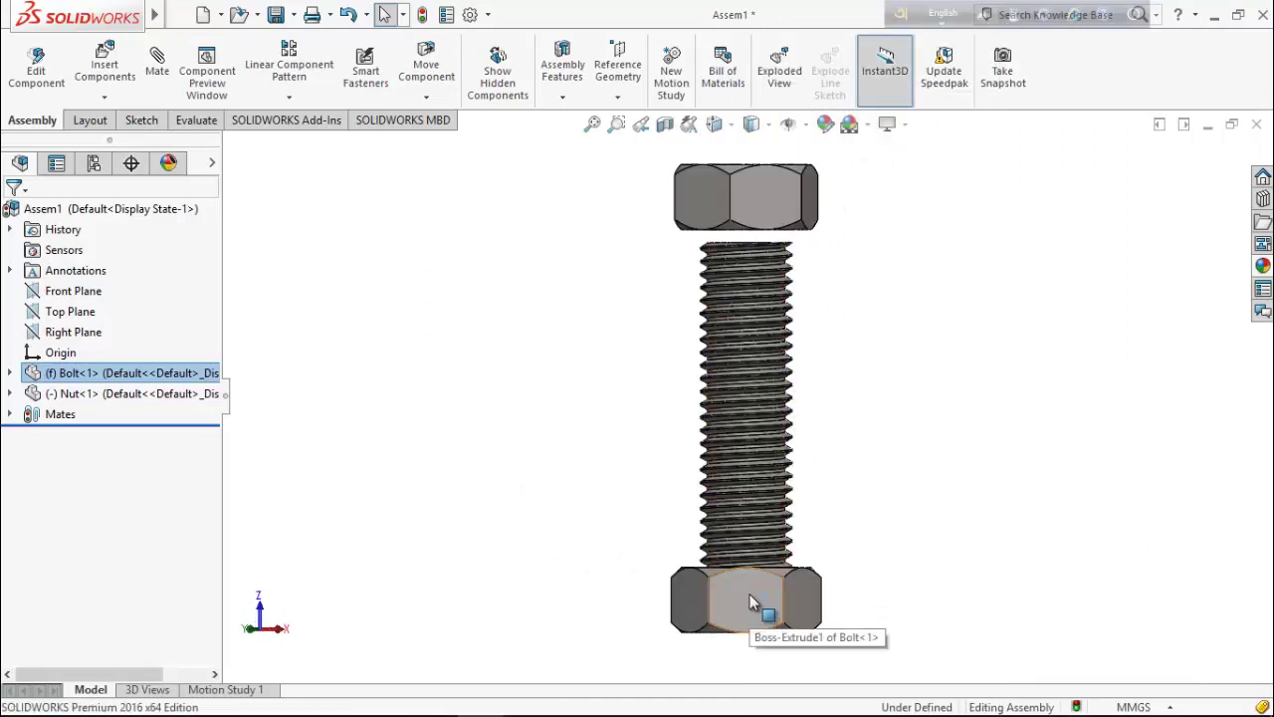
{"action": "scroll", "coordinate": [748, 187], "scroll_direction": "down", "scroll_amount": 1}
{"action": "scroll", "coordinate": [794, 194], "scroll_direction": "down", "scroll_amount": 1}
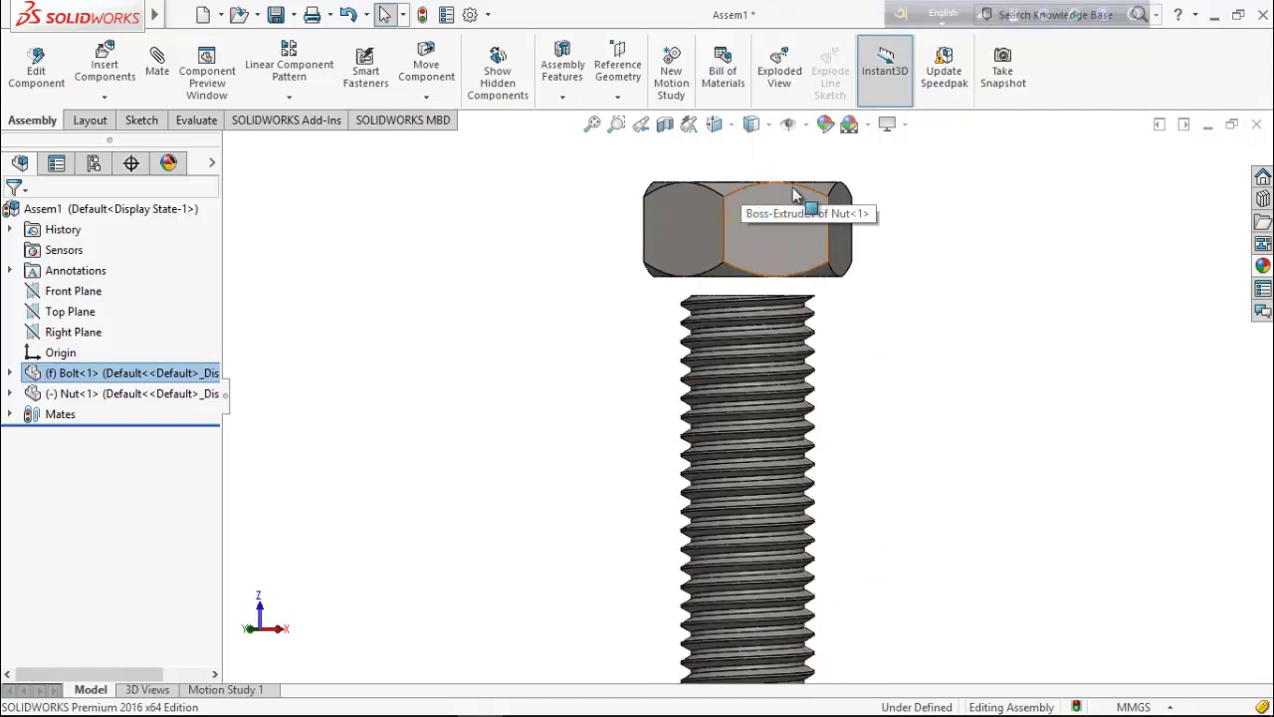
{"action": "scroll", "coordinate": [806, 197], "scroll_direction": "down", "scroll_amount": 2}
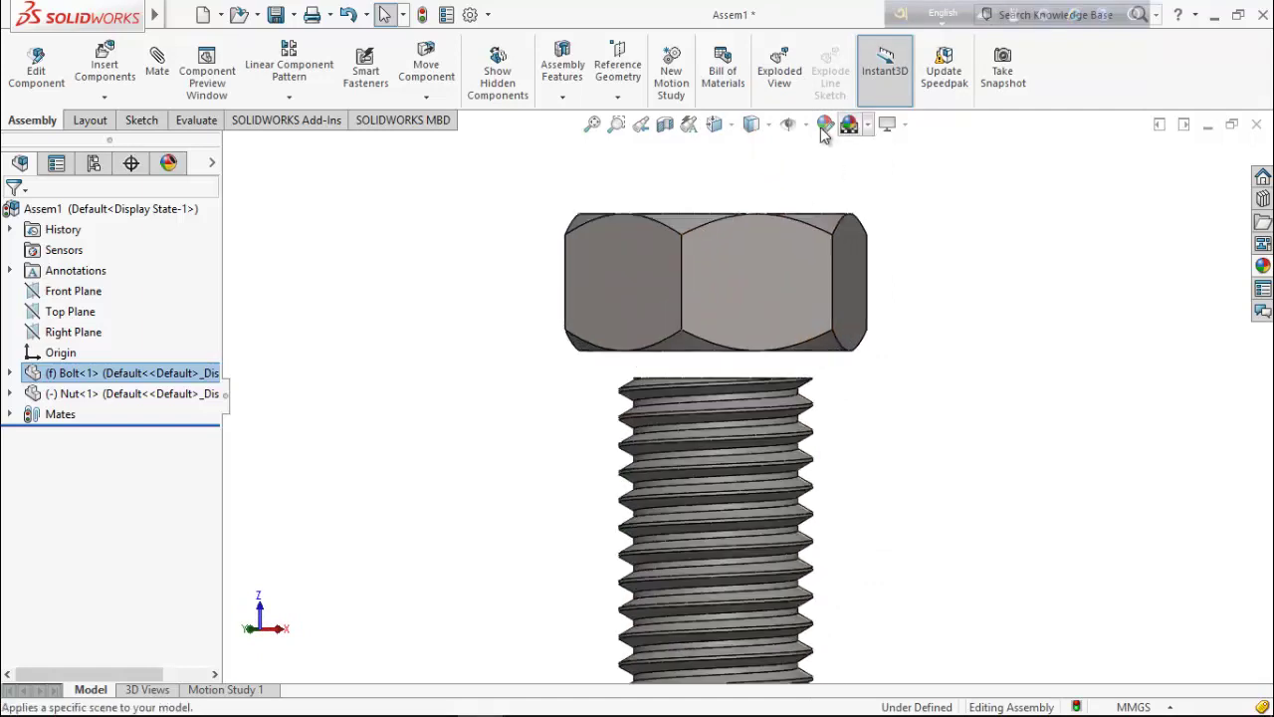
Display the assembly with hidden lines visible and shift the nut along the bolt until its internal thread lines up with the bolt's thread
{"action": "left_click", "coordinate": [768, 129]}
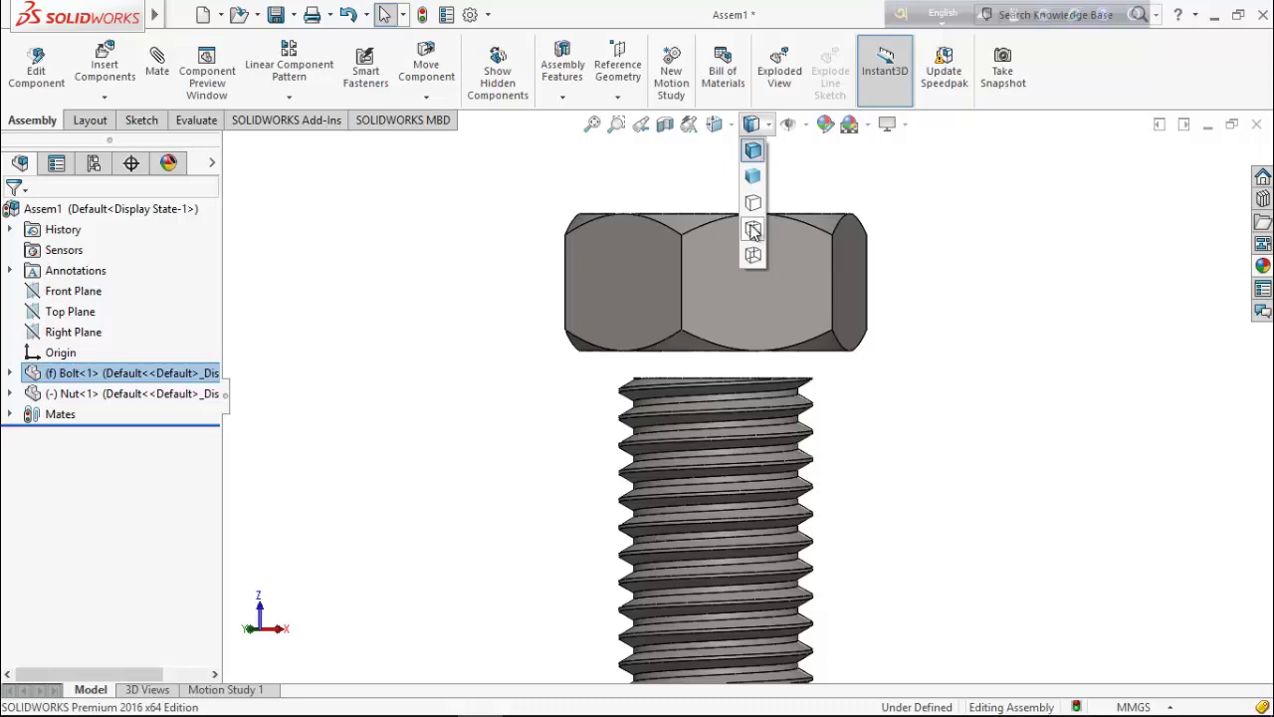
{"action": "left_click", "coordinate": [753, 231]}
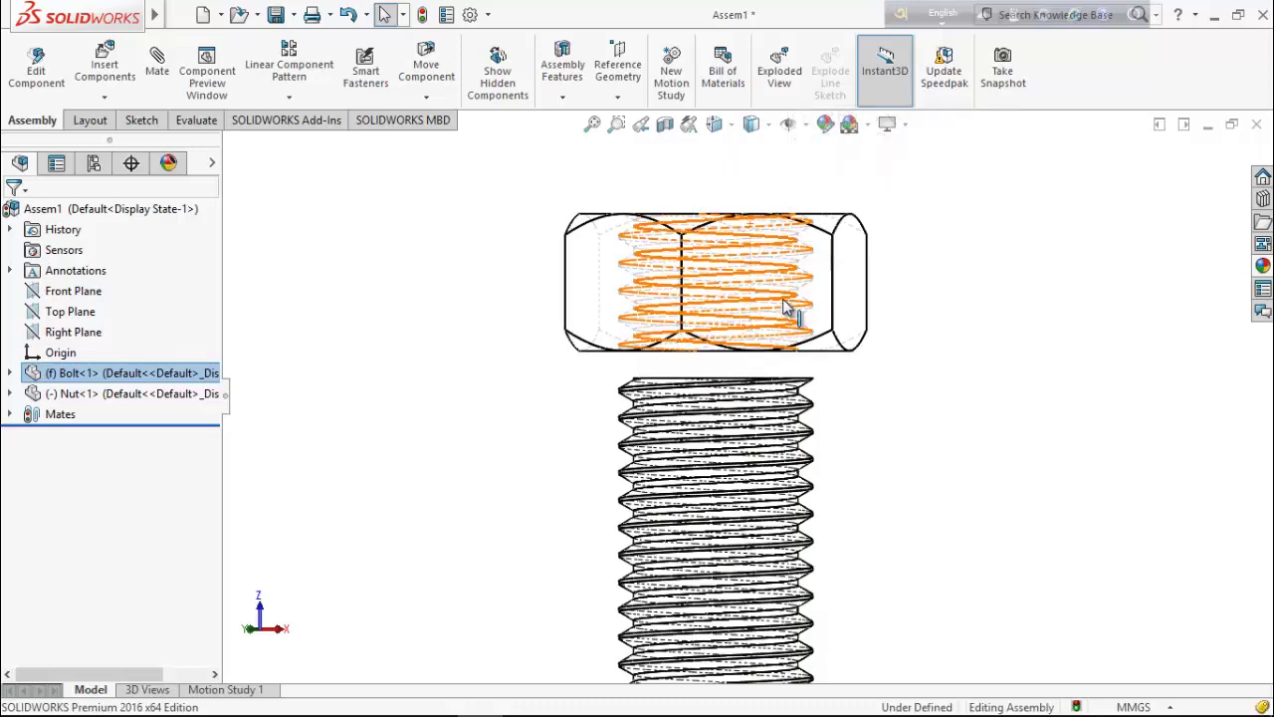
{"action": "left_click", "coordinate": [831, 304]}
{"action": "scroll", "coordinate": [897, 378], "scroll_direction": "up", "scroll_amount": 3}
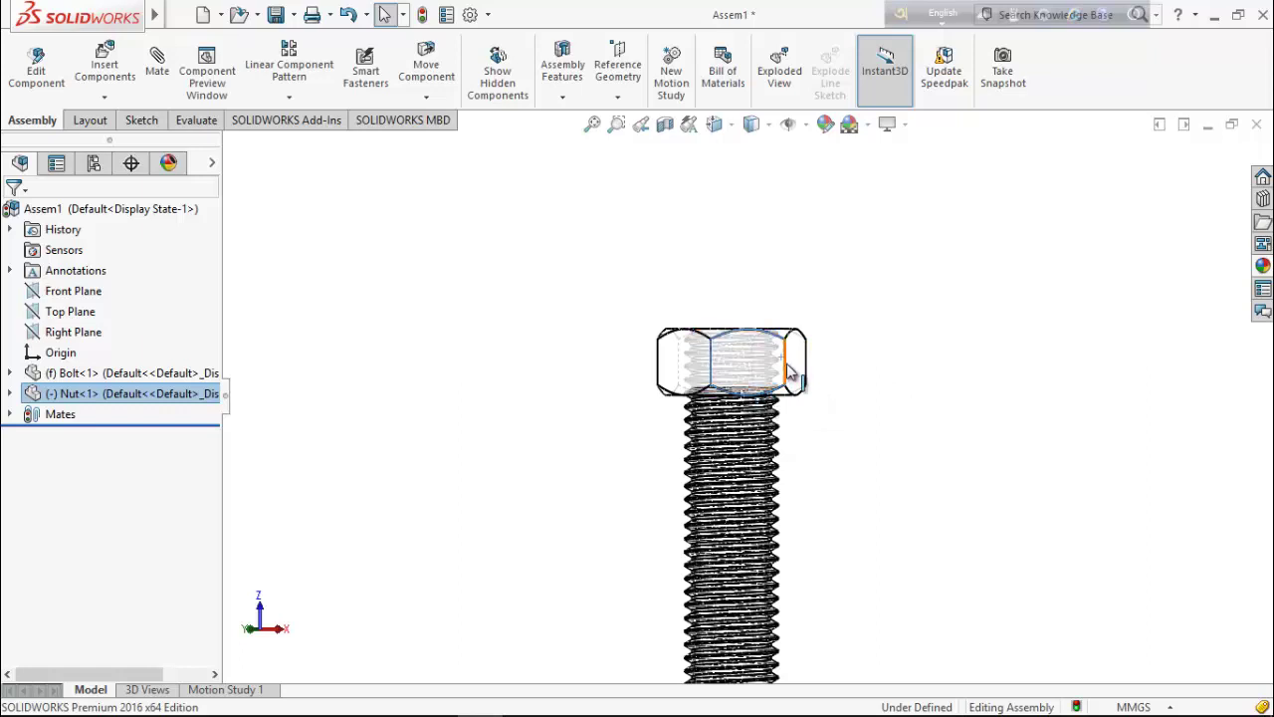
{"action": "mouse_move", "coordinate": [794, 371]}
{"action": "left_mouse_down"}
{"action": "mouse_move", "coordinate": [778, 360]}
{"action": "mouse_move", "coordinate": [791, 361]}
{"action": "left_mouse_up"}
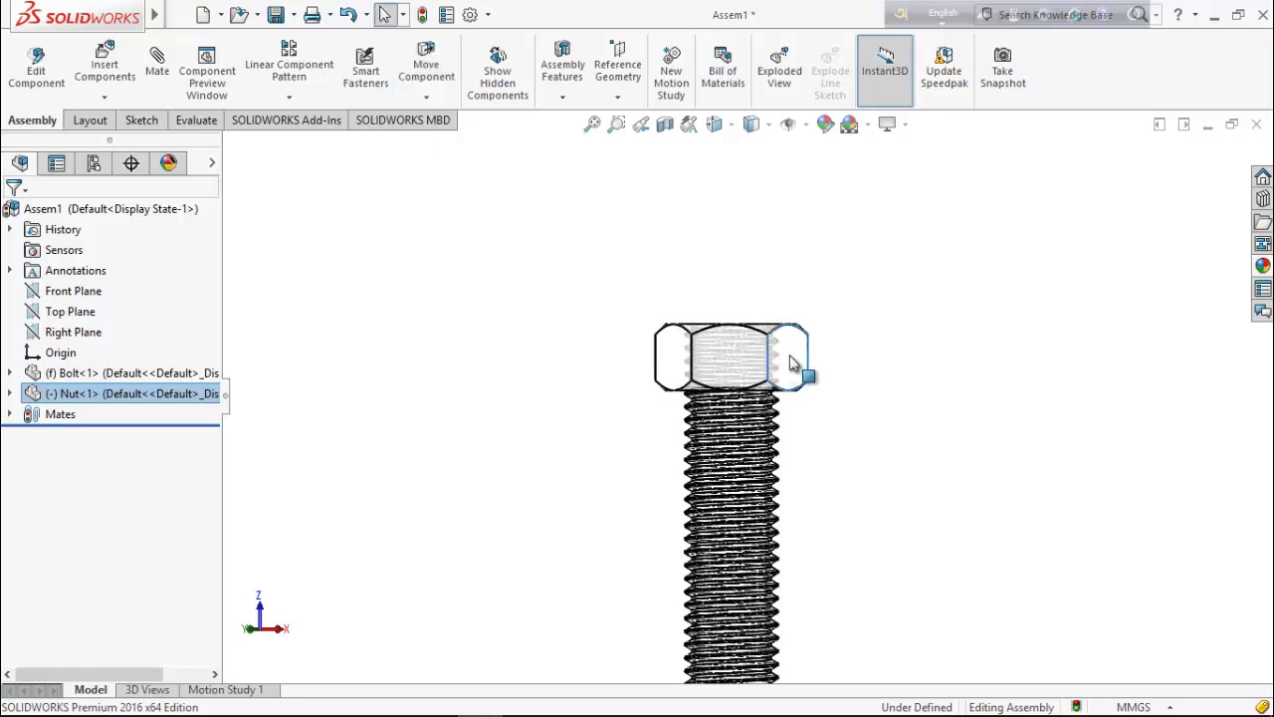
{"action": "scroll", "coordinate": [834, 398], "scroll_direction": "down", "scroll_amount": 2}
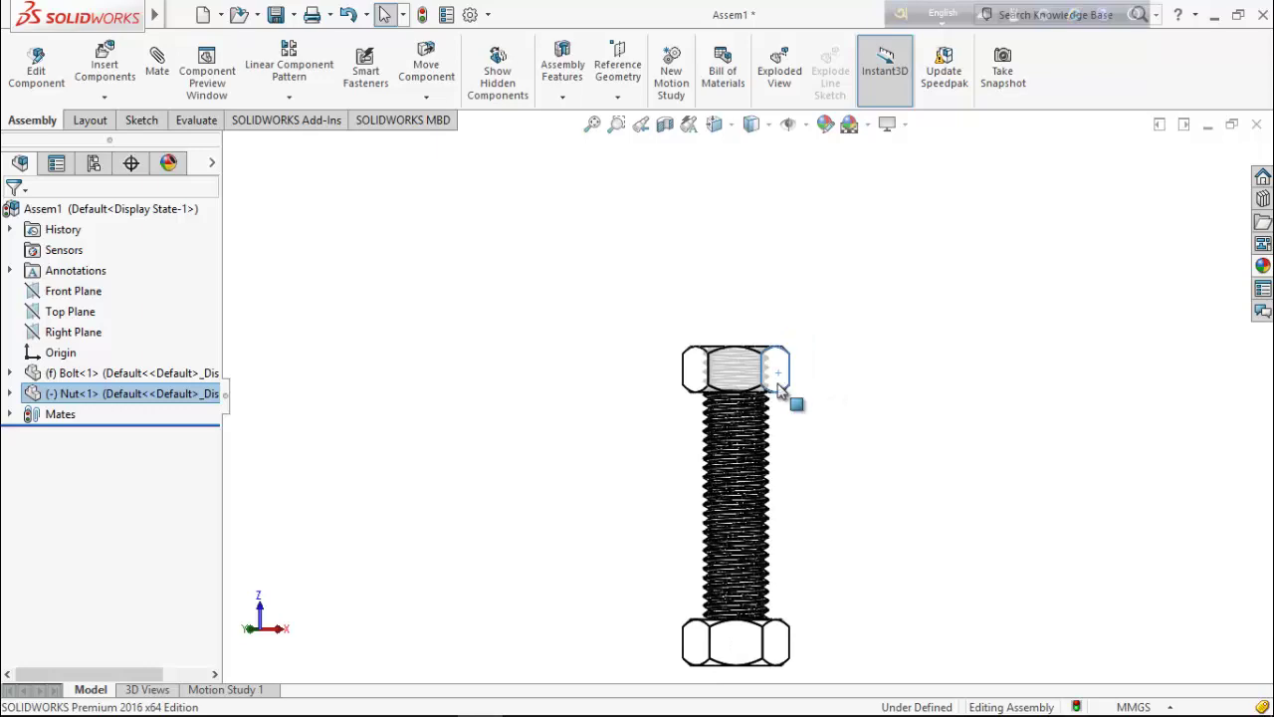
{"action": "scroll", "coordinate": [788, 398], "scroll_direction": "up", "scroll_amount": 4}
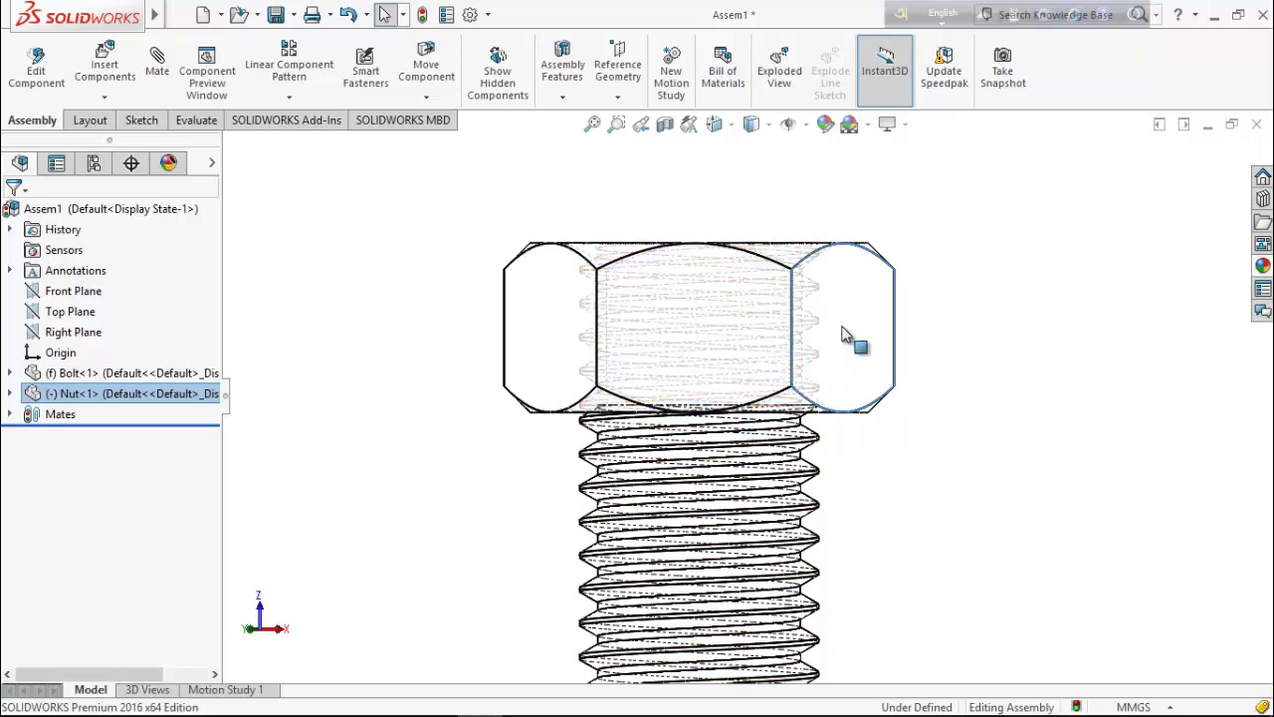
{"action": "left_click_drag", "start_coordinate": [753, 309], "coordinate": [754, 324]}
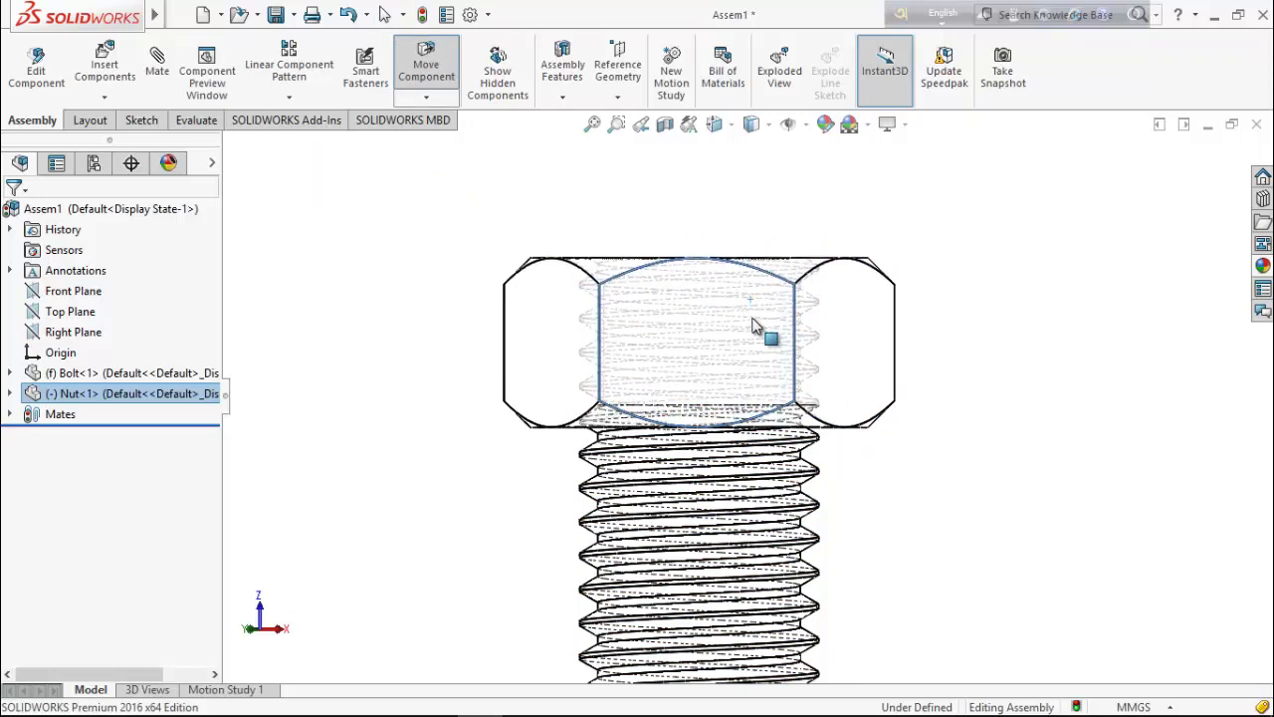
{"action": "left_click_drag", "start_coordinate": [753, 323], "coordinate": [753, 321]}
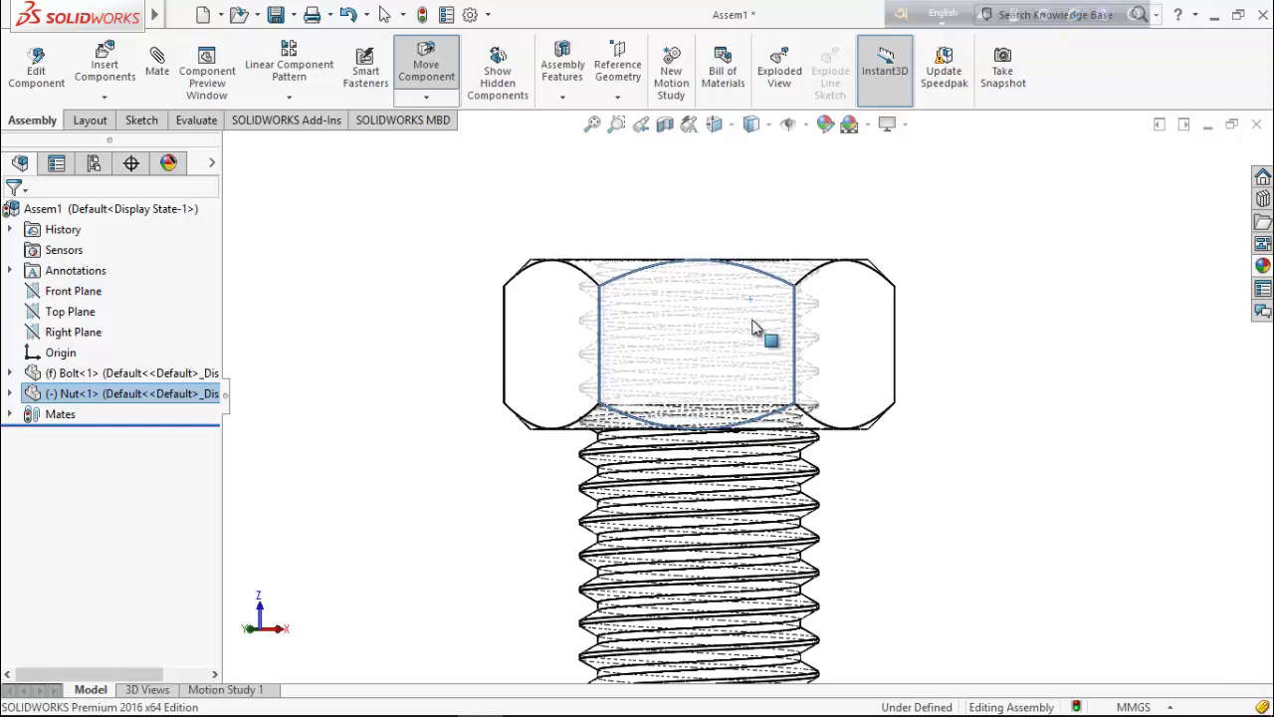
Return the whole bolt and nut assembly to the Shaded With Edges display style
{"action": "scroll", "coordinate": [876, 432], "scroll_direction": "up", "scroll_amount": 5}
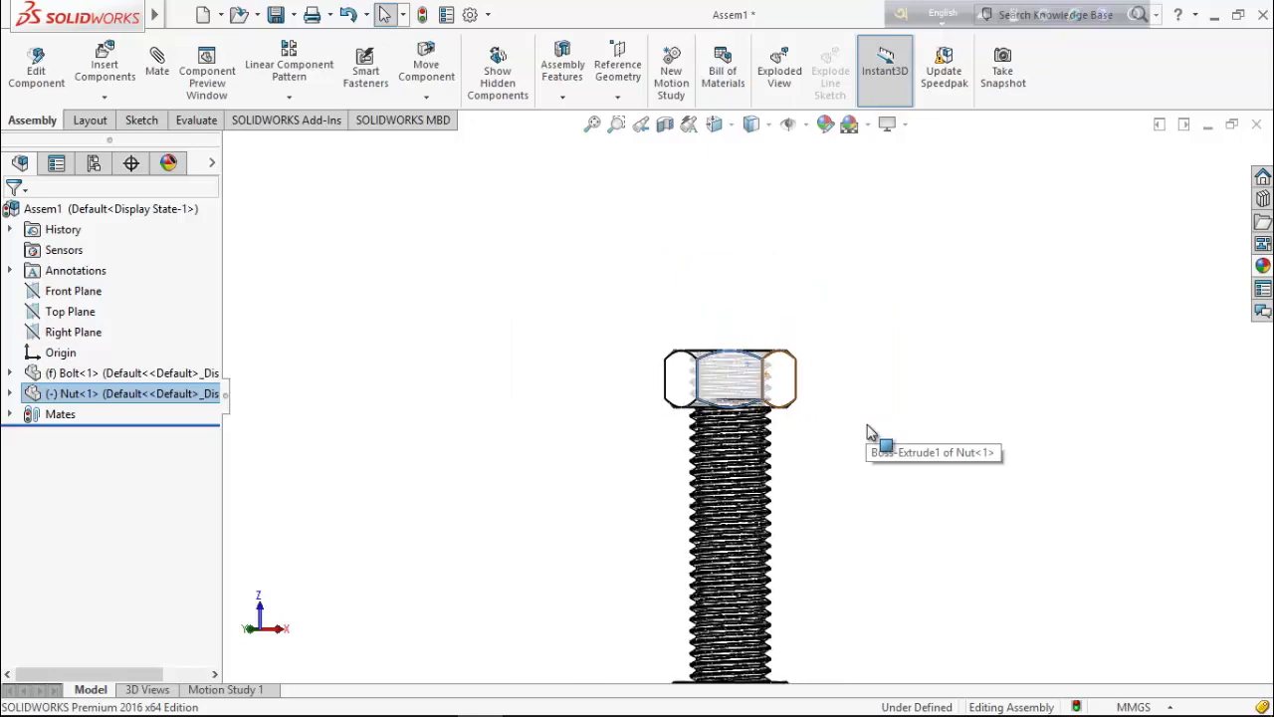
{"action": "scroll", "coordinate": [826, 474], "scroll_direction": "down", "scroll_amount": 6}
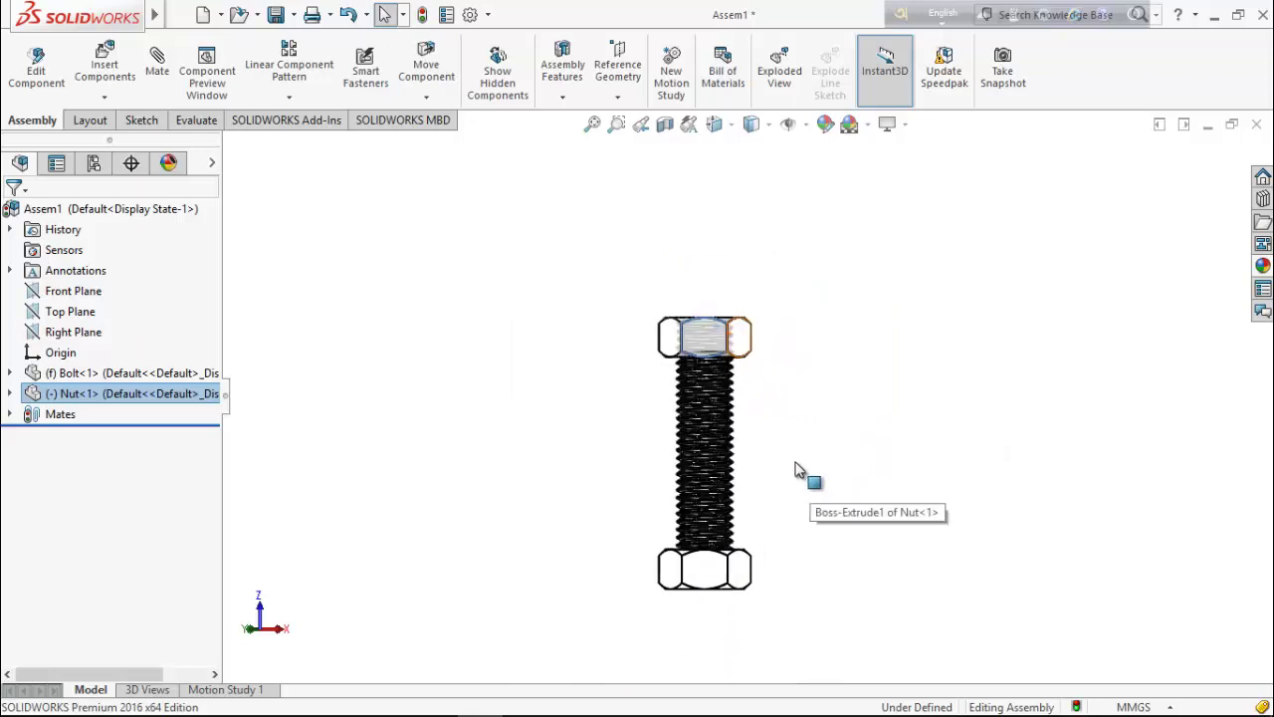
{"action": "left_click", "coordinate": [769, 126]}
{"action": "left_click", "coordinate": [753, 147]}
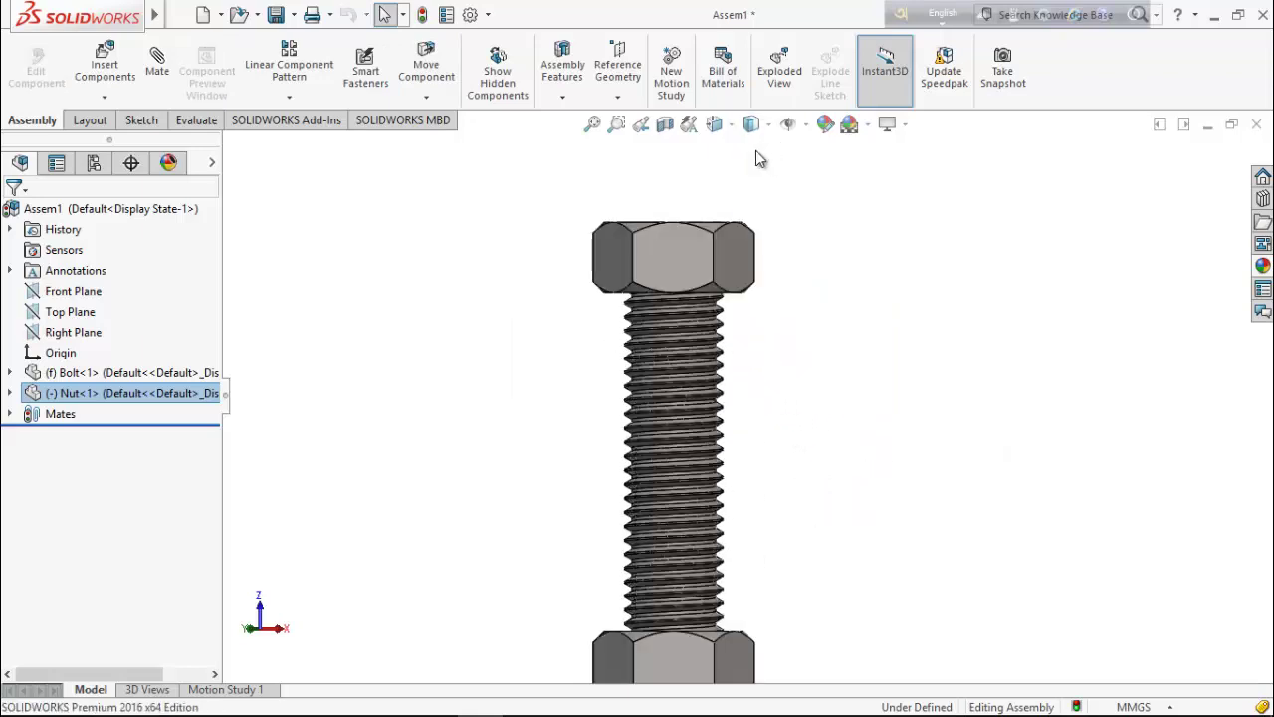
{"action": "scroll", "coordinate": [832, 323], "scroll_direction": "up", "scroll_amount": 1}
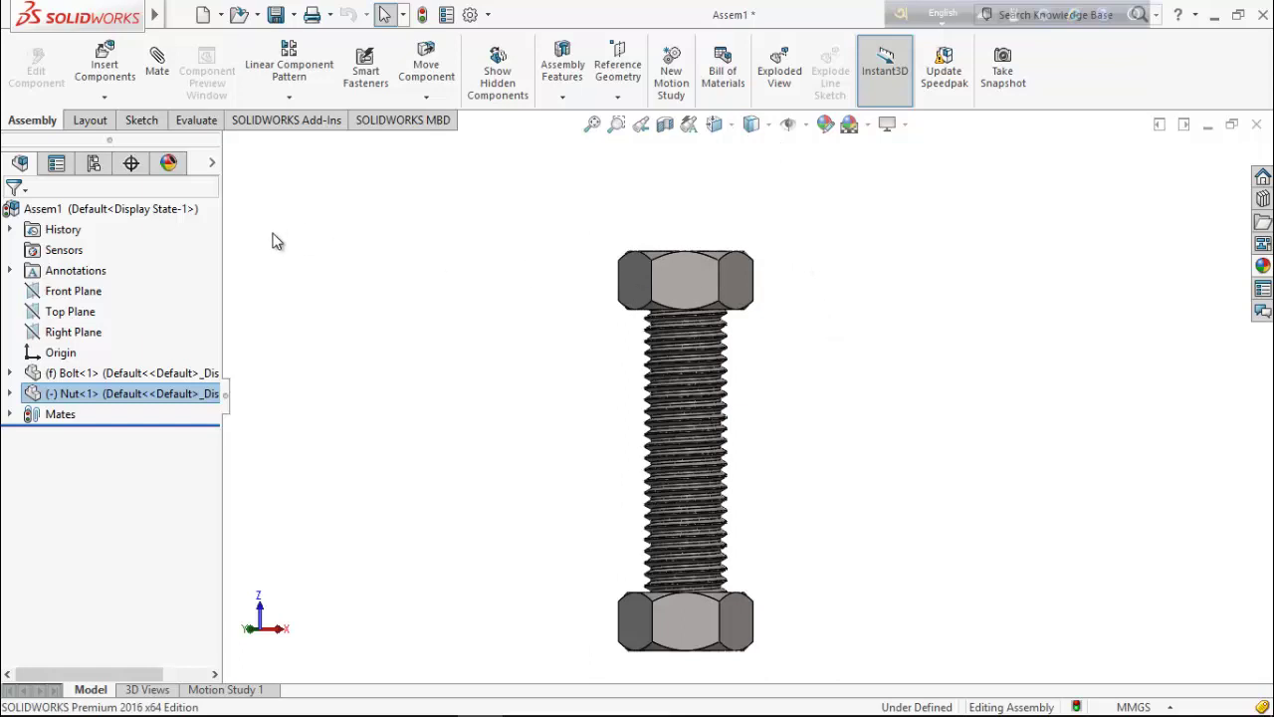
Set up a mechanical Screw mate and choose the bolt's thread root face as its first entity
{"action": "left_click", "coordinate": [154, 66]}
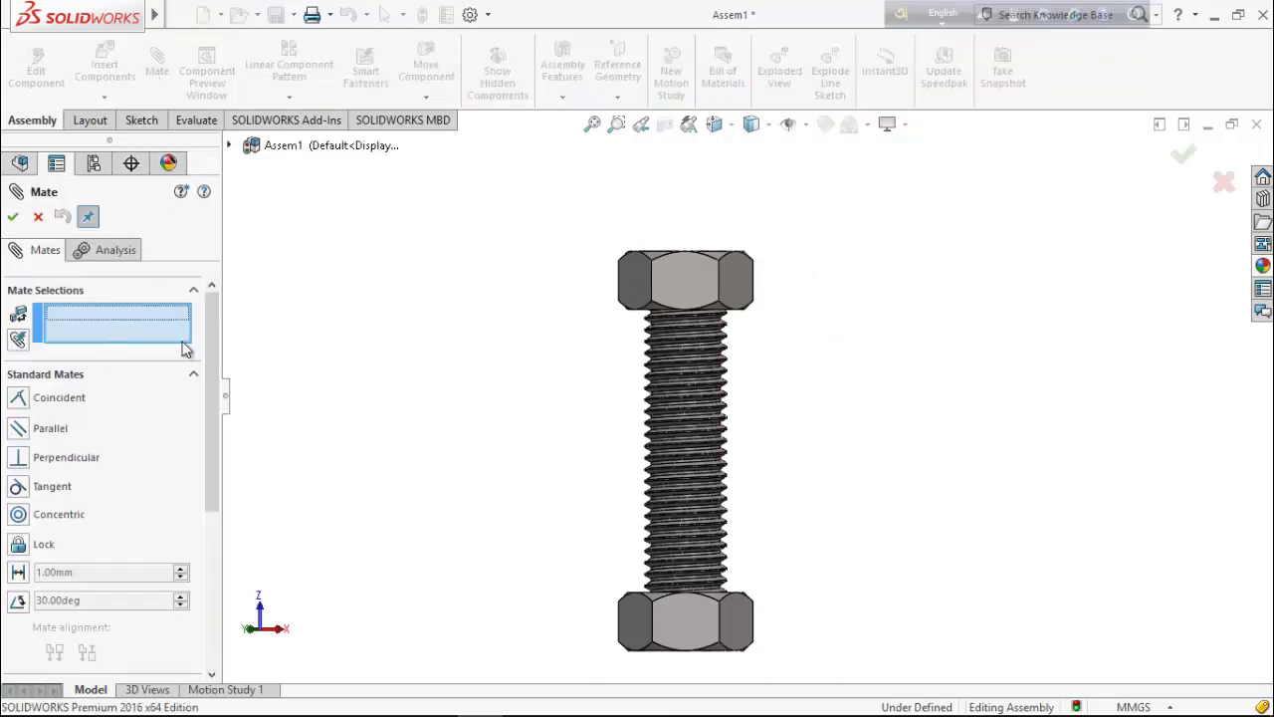
{"action": "left_click_drag", "start_coordinate": [214, 299], "coordinate": [211, 453]}
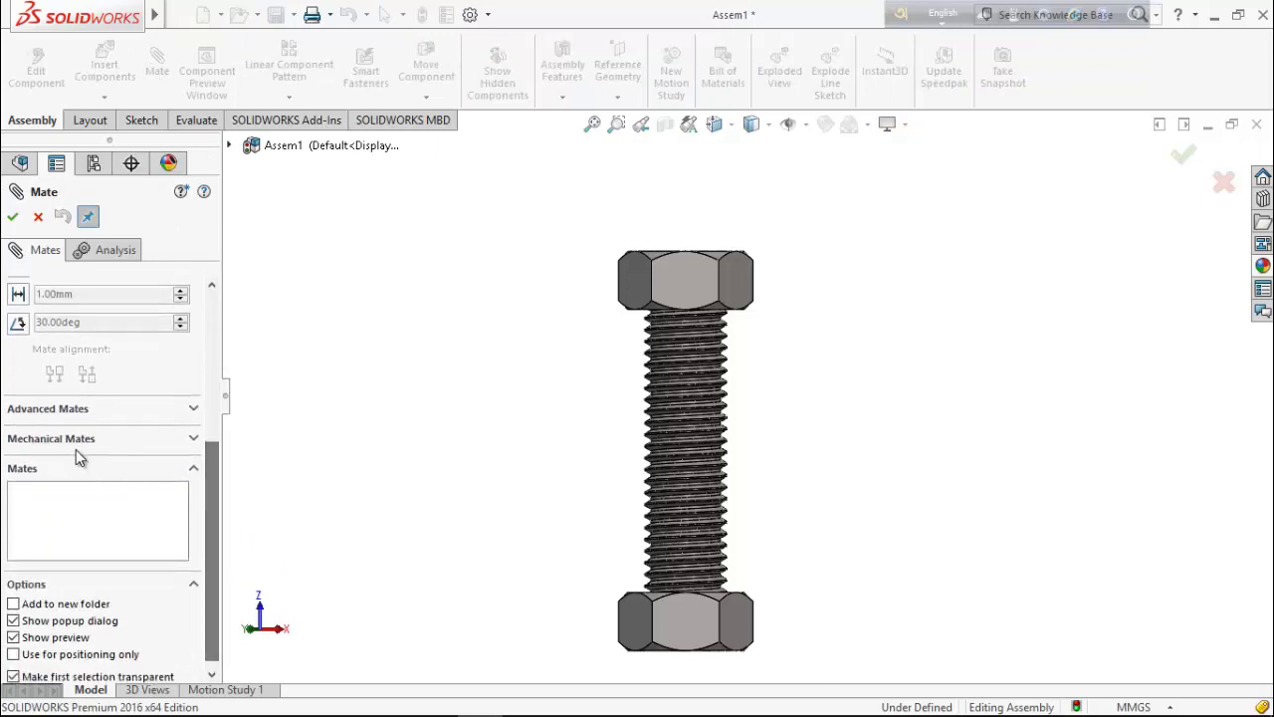
{"action": "left_click", "coordinate": [76, 443]}
{"action": "scroll", "coordinate": [69, 399], "scroll_direction": "up", "scroll_amount": 1}
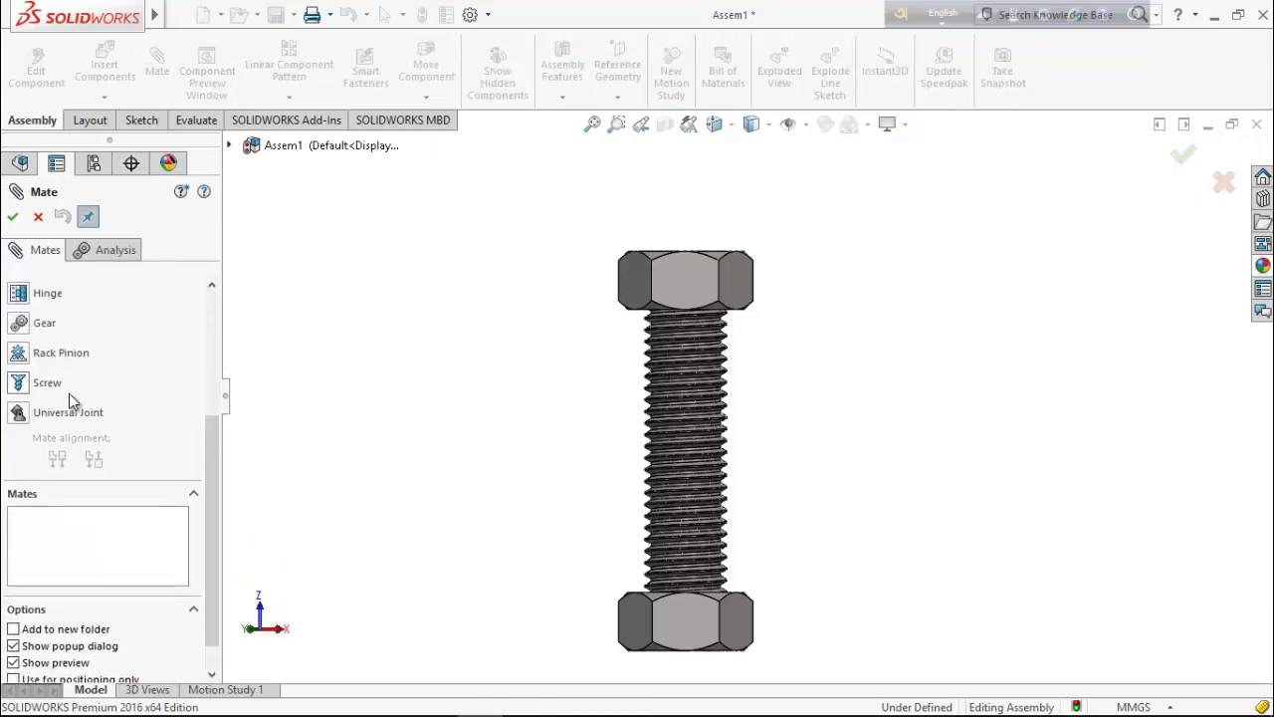
{"action": "scroll", "coordinate": [69, 399], "scroll_direction": "up", "scroll_amount": 1}
{"action": "left_click", "coordinate": [20, 420]}
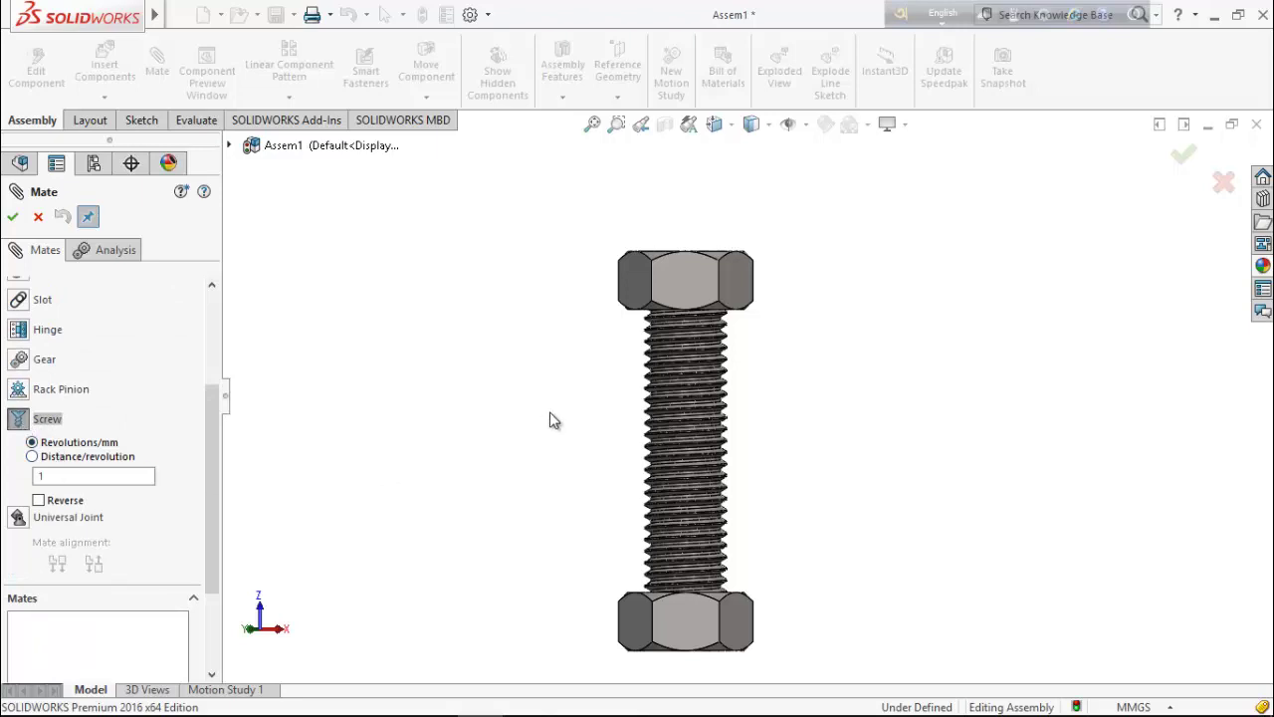
{"action": "scroll", "coordinate": [526, 419], "scroll_direction": "up", "scroll_amount": 2}
{"action": "scroll", "coordinate": [205, 388], "scroll_direction": "up", "scroll_amount": 5}
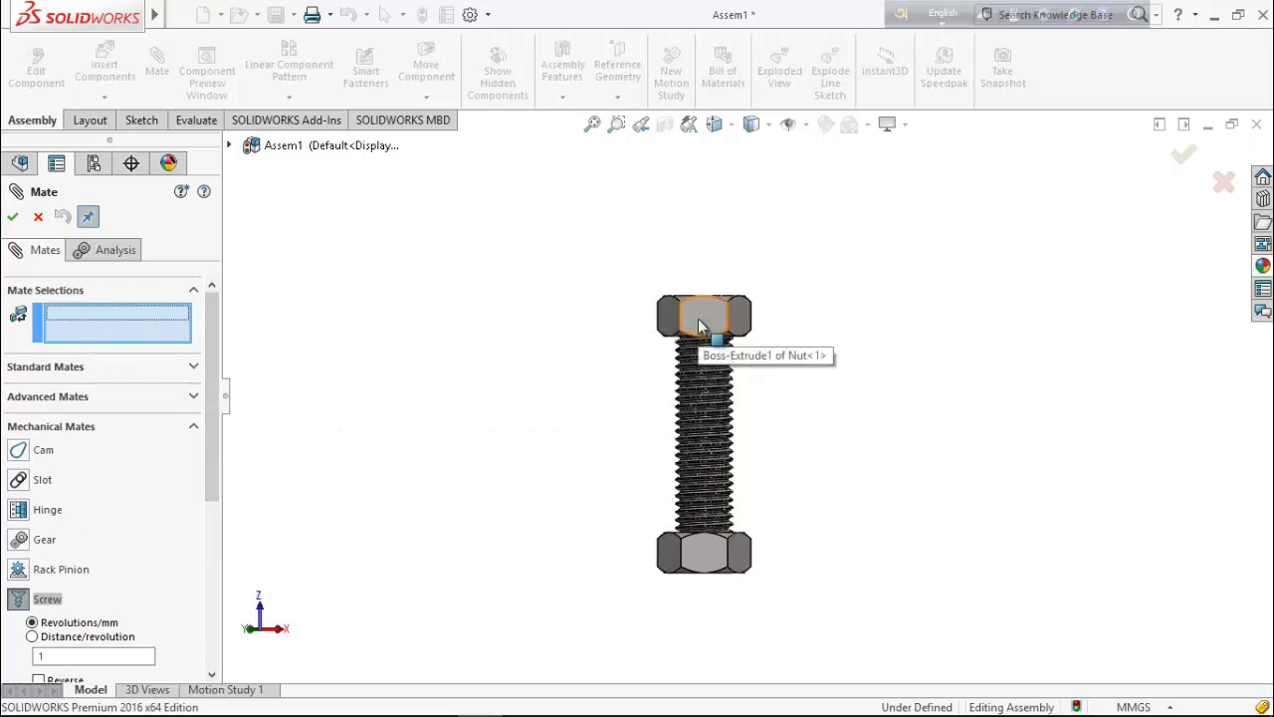
{"action": "scroll", "coordinate": [706, 371], "scroll_direction": "down", "scroll_amount": 5}
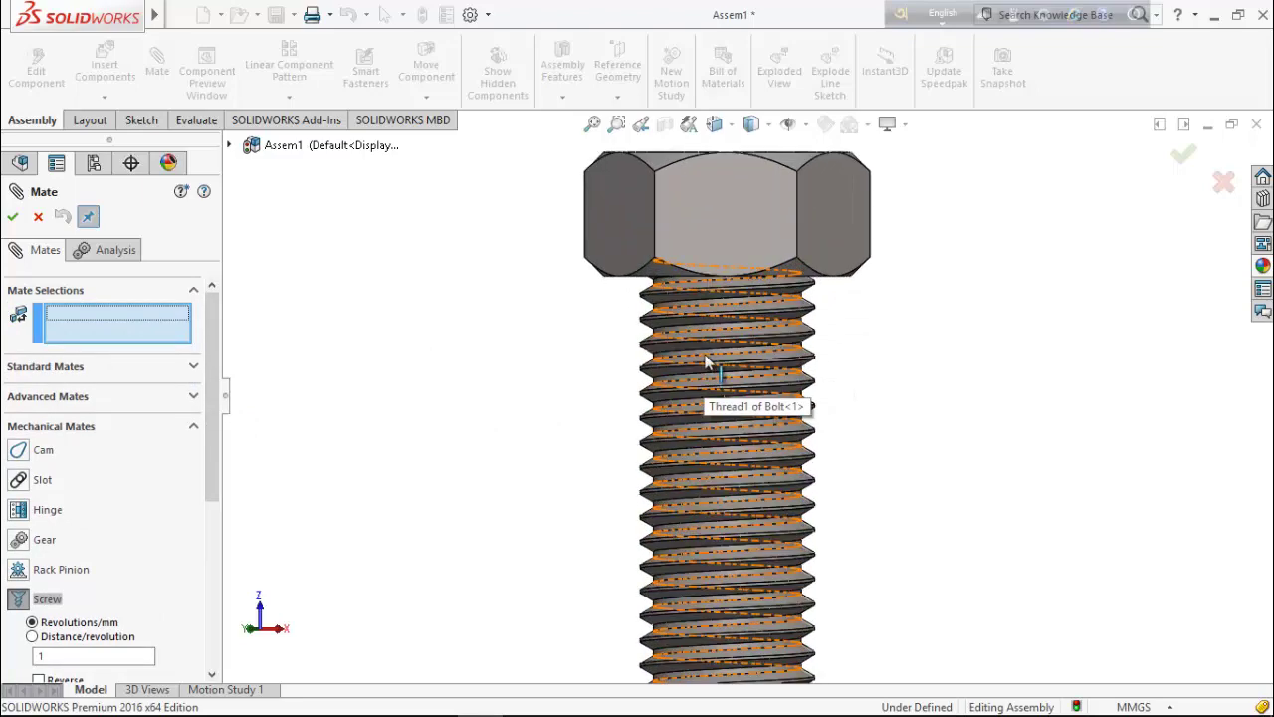
{"action": "scroll", "coordinate": [797, 308], "scroll_direction": "down", "scroll_amount": 3}
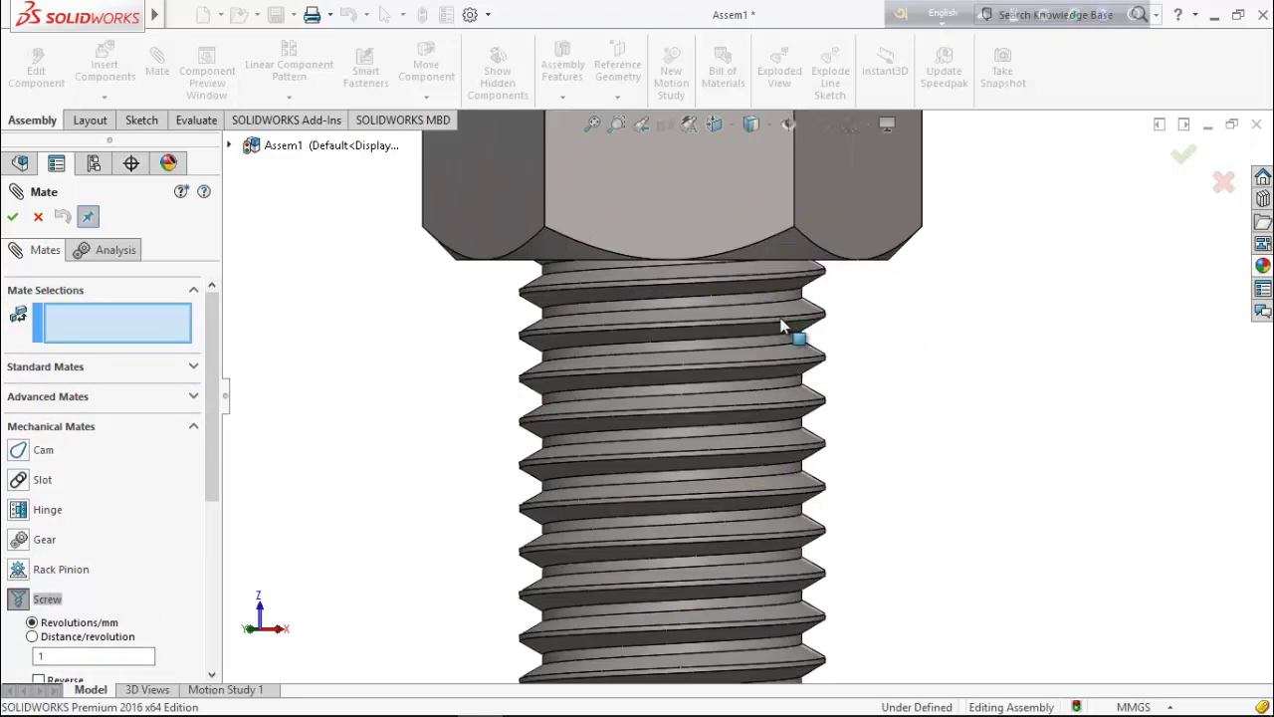
{"action": "left_click", "coordinate": [695, 354]}
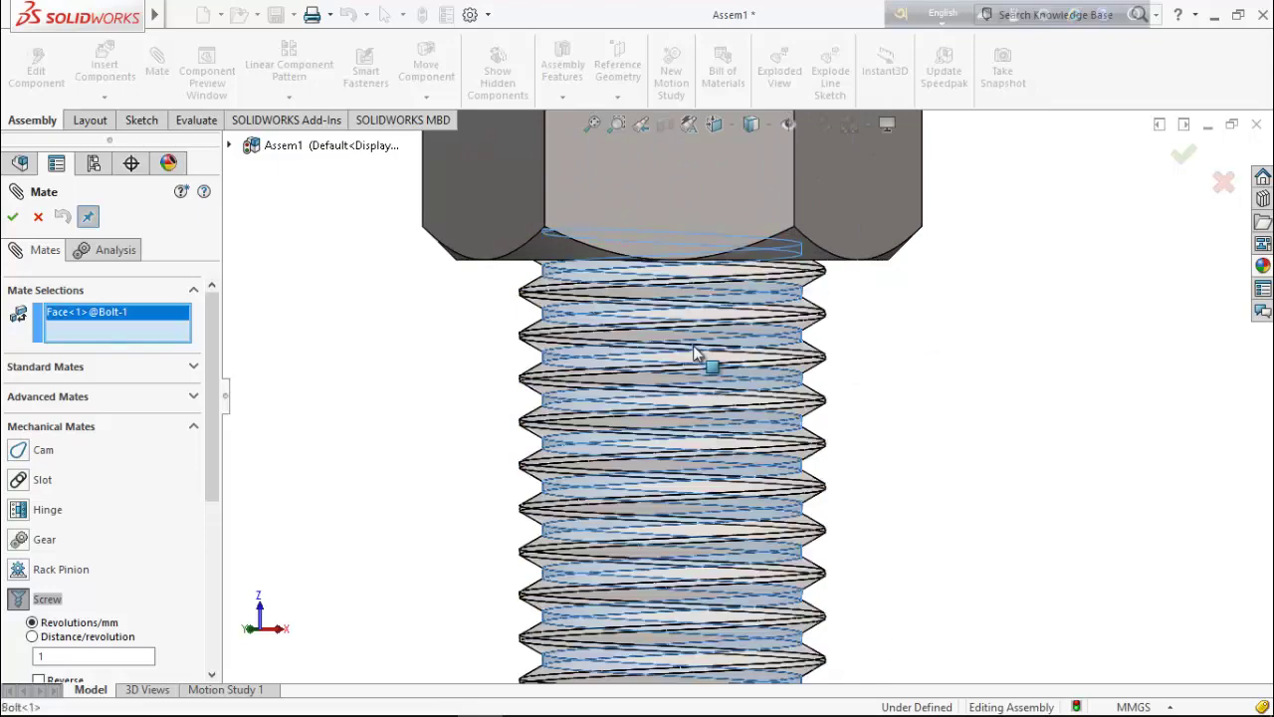
Add the nut's internal thread face to the Screw mate and apply it at 1 revolution/mm with Reverse on
{"action": "key", "text": "ctrl+7"}
{"action": "scroll", "coordinate": [597, 328], "scroll_direction": "down", "scroll_amount": 3}
{"action": "middle_click_drag", "start_coordinate": [610, 321], "coordinate": [625, 423]}
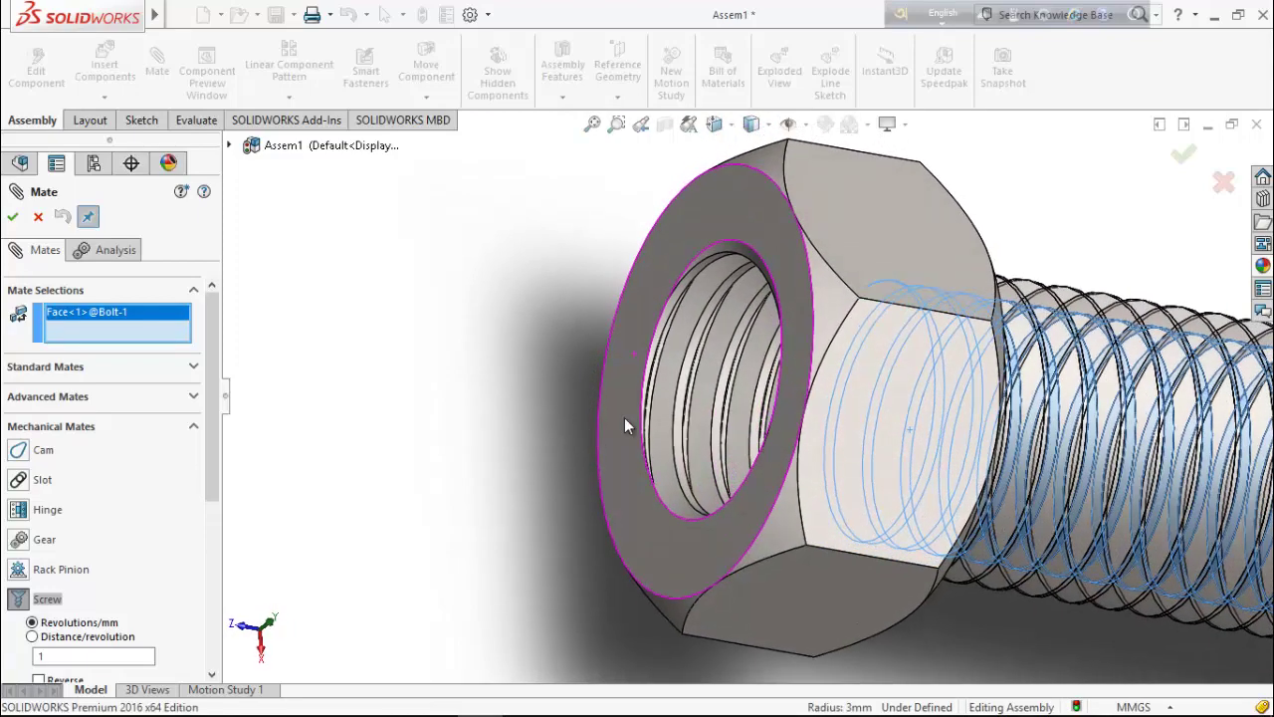
{"action": "left_click", "coordinate": [694, 373]}
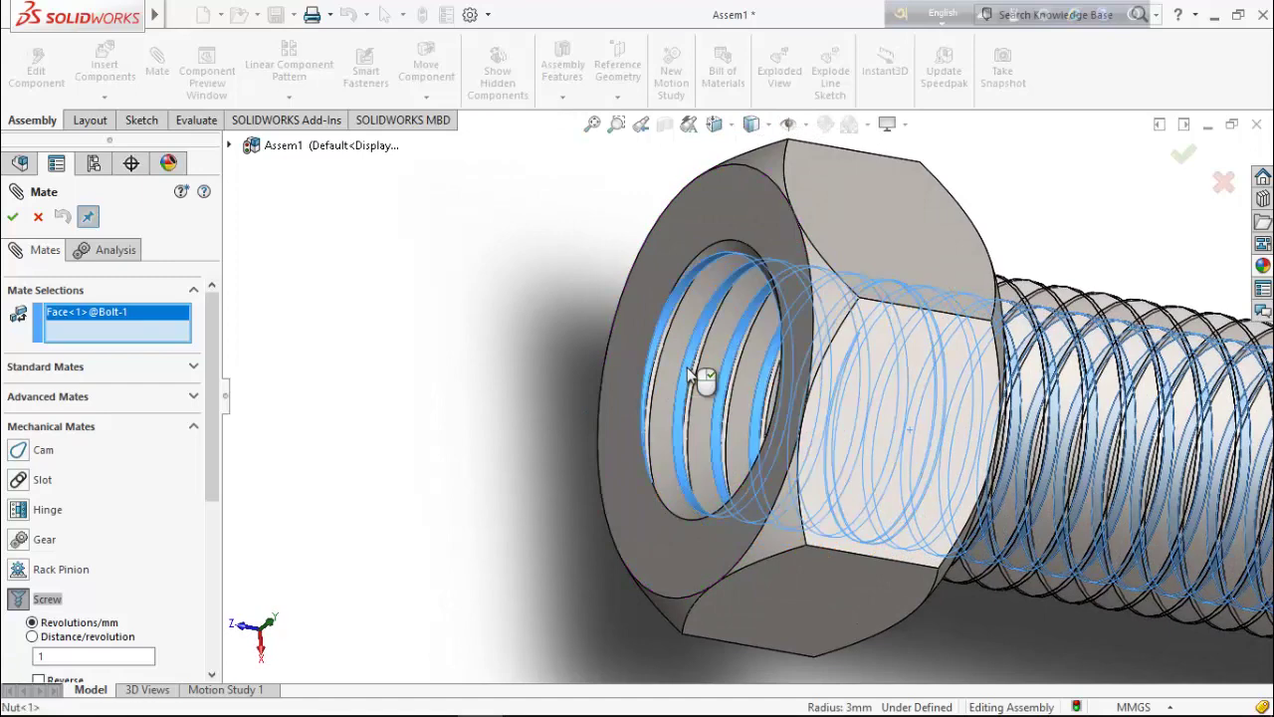
{"action": "scroll", "coordinate": [510, 460], "scroll_direction": "up", "scroll_amount": 2}
{"action": "scroll", "coordinate": [509, 460], "scroll_direction": "up", "scroll_amount": 5}
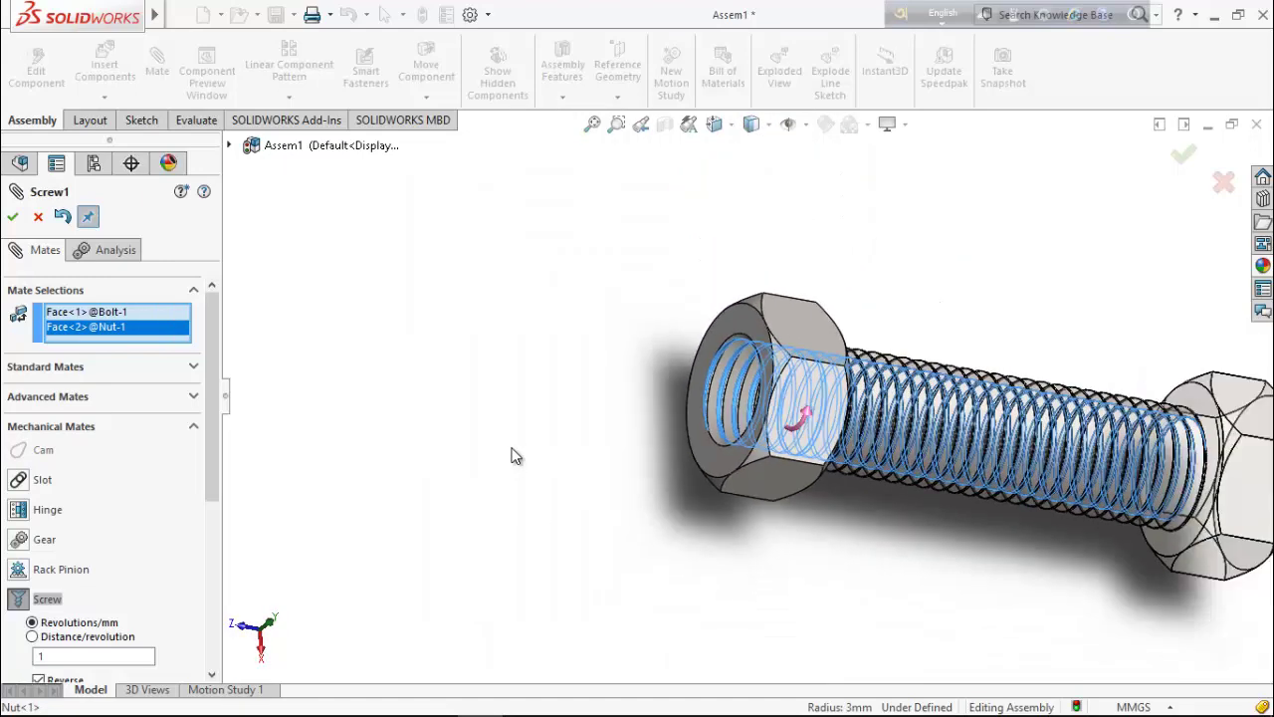
{"action": "scroll", "coordinate": [501, 453], "scroll_direction": "up", "scroll_amount": 1}
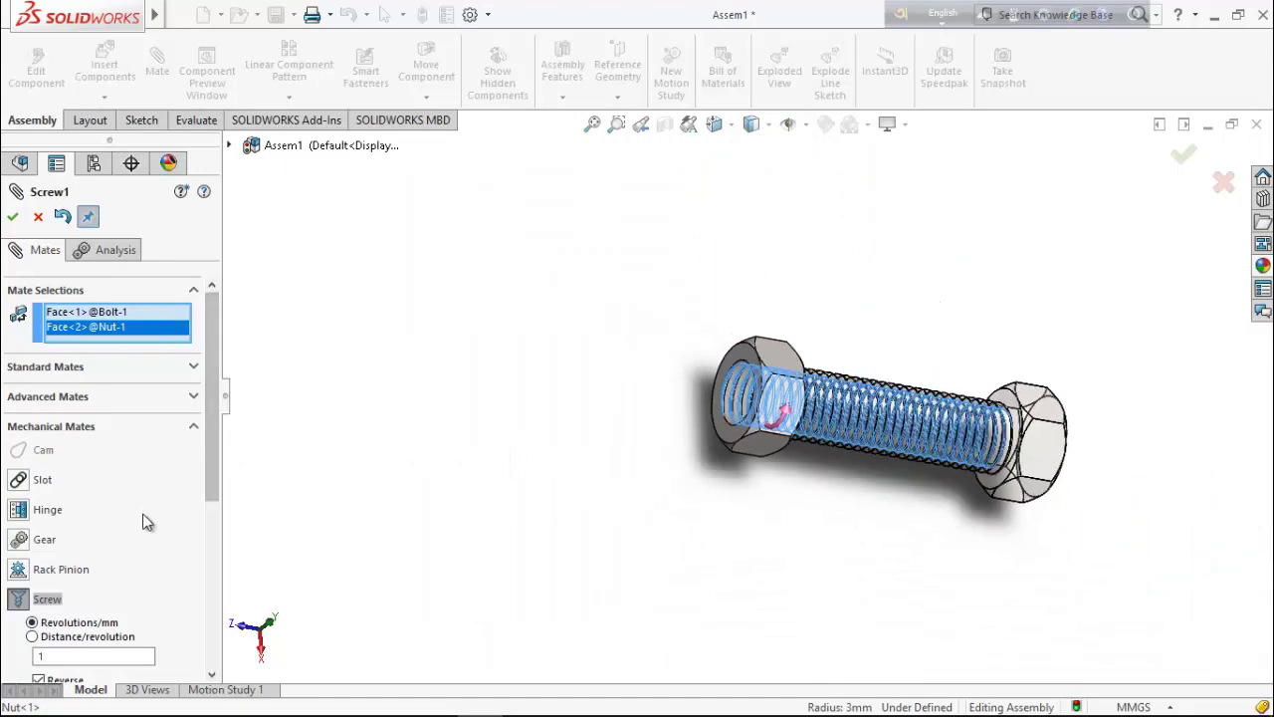
{"action": "left_click_drag", "start_coordinate": [218, 475], "coordinate": [216, 535]}
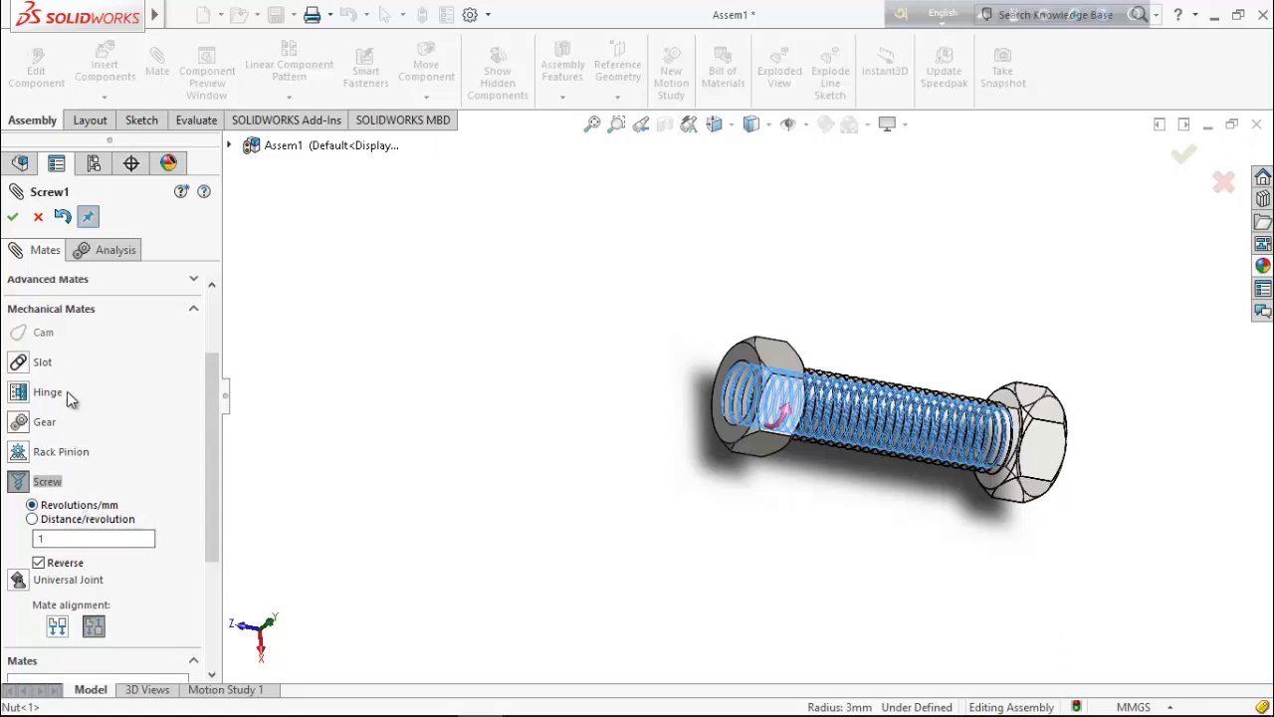
{"action": "left_click", "coordinate": [13, 221]}
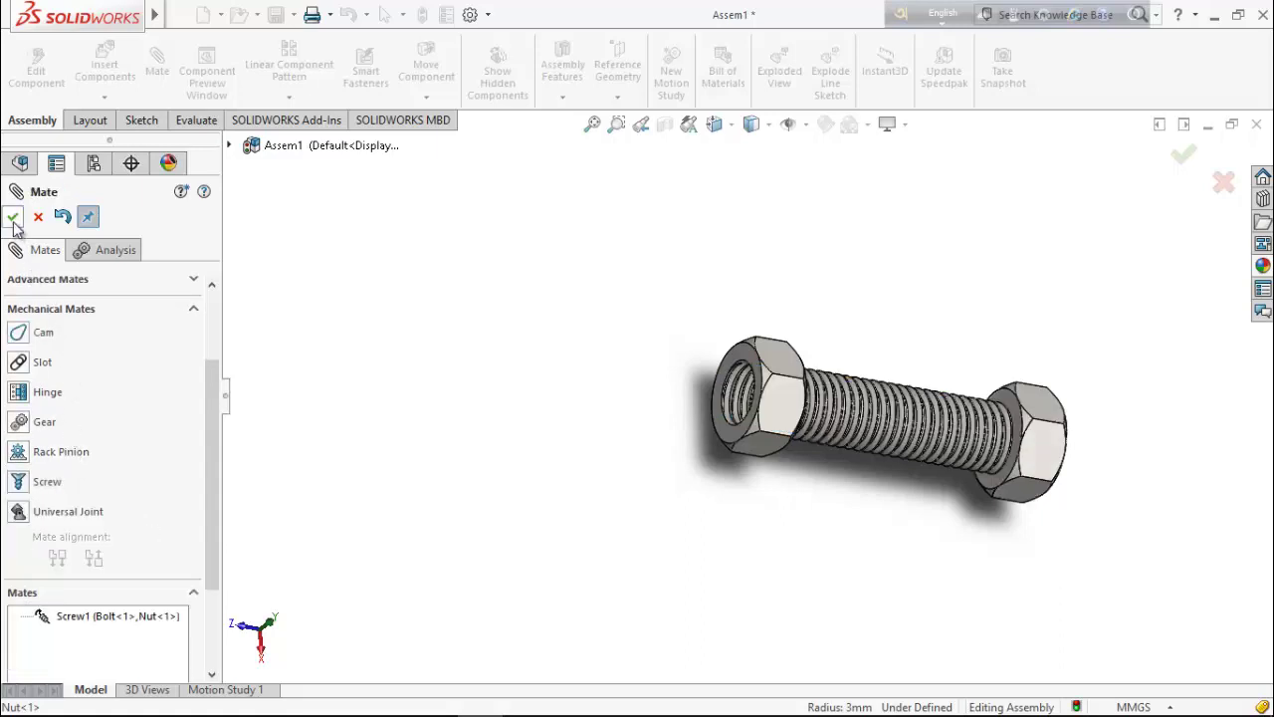
Turn the nut along the bolt to test the screw motion, leave it at the threaded end and finish mating
{"action": "left_click_drag", "start_coordinate": [772, 438], "coordinate": [577, 453]}
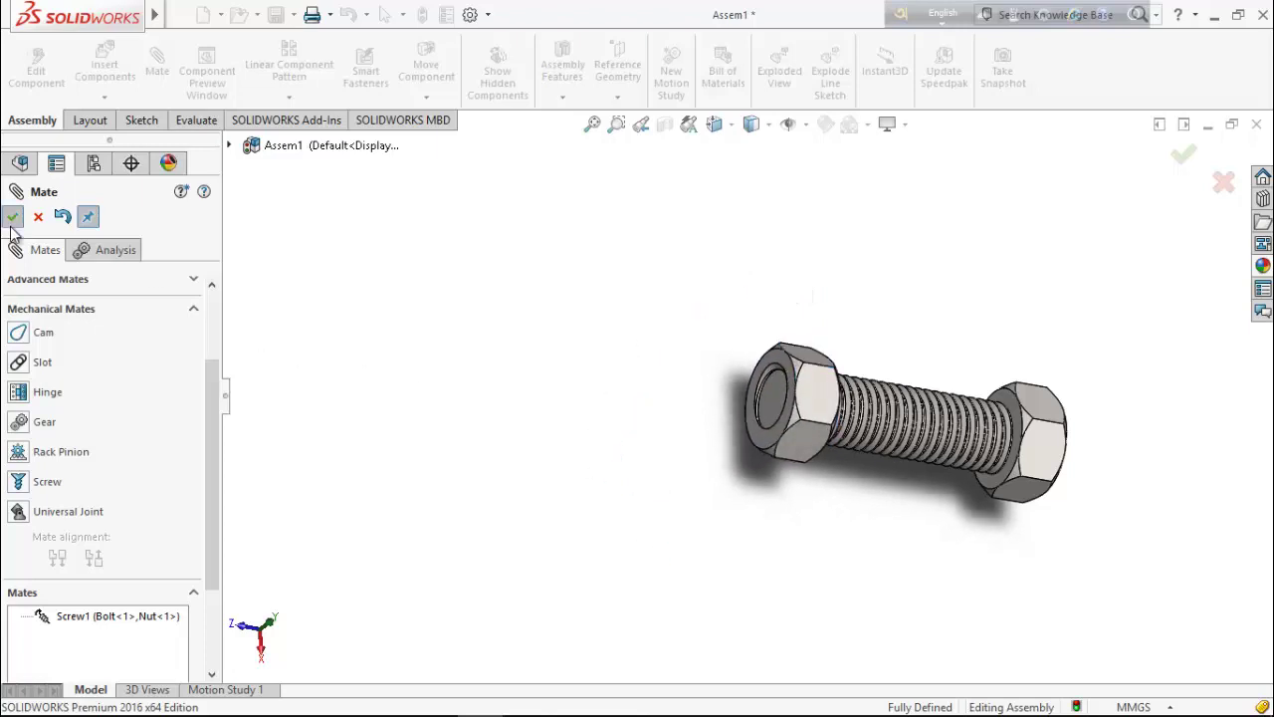
{"action": "left_click", "coordinate": [12, 217]}
{"action": "middle_click_drag", "start_coordinate": [1175, 401], "coordinate": [1103, 409]}
{"action": "scroll", "coordinate": [1105, 414], "scroll_direction": "down", "scroll_amount": 3}
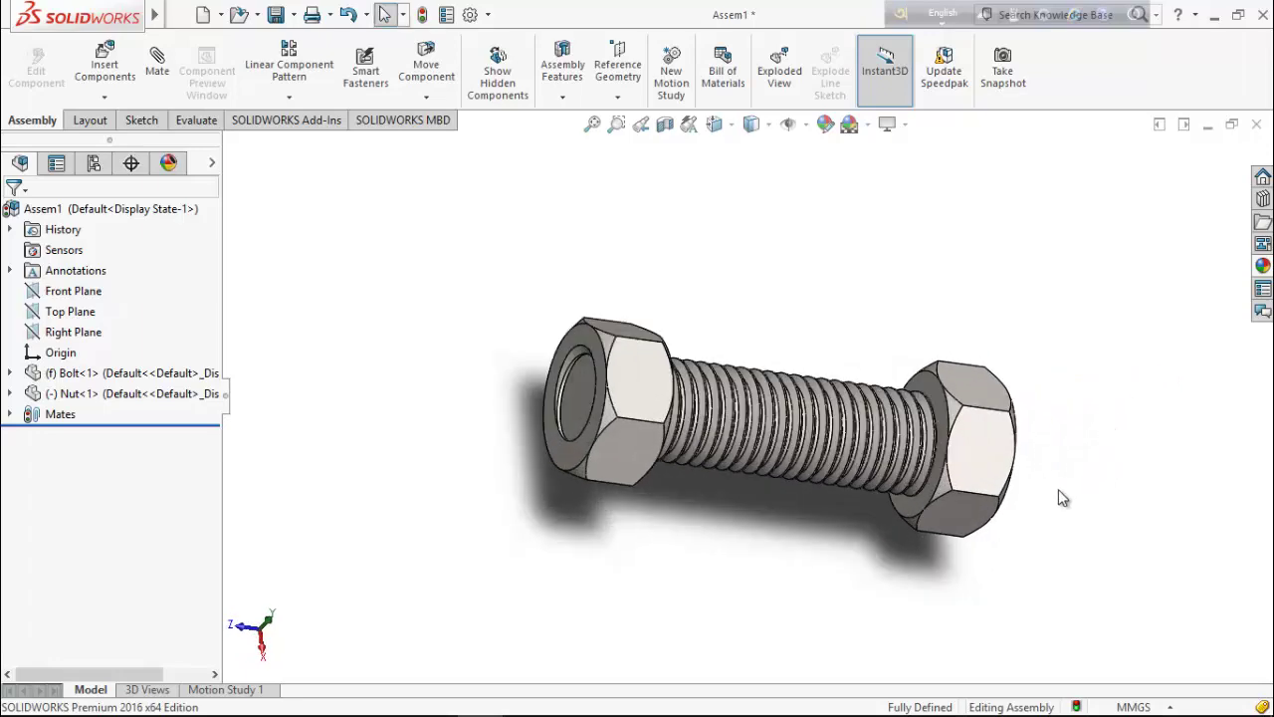
Save the assembly as Assem1.SLDASM in the Bolt & Nut folder together with the modified bolt and nut parts
{"action": "left_click", "coordinate": [286, 19]}
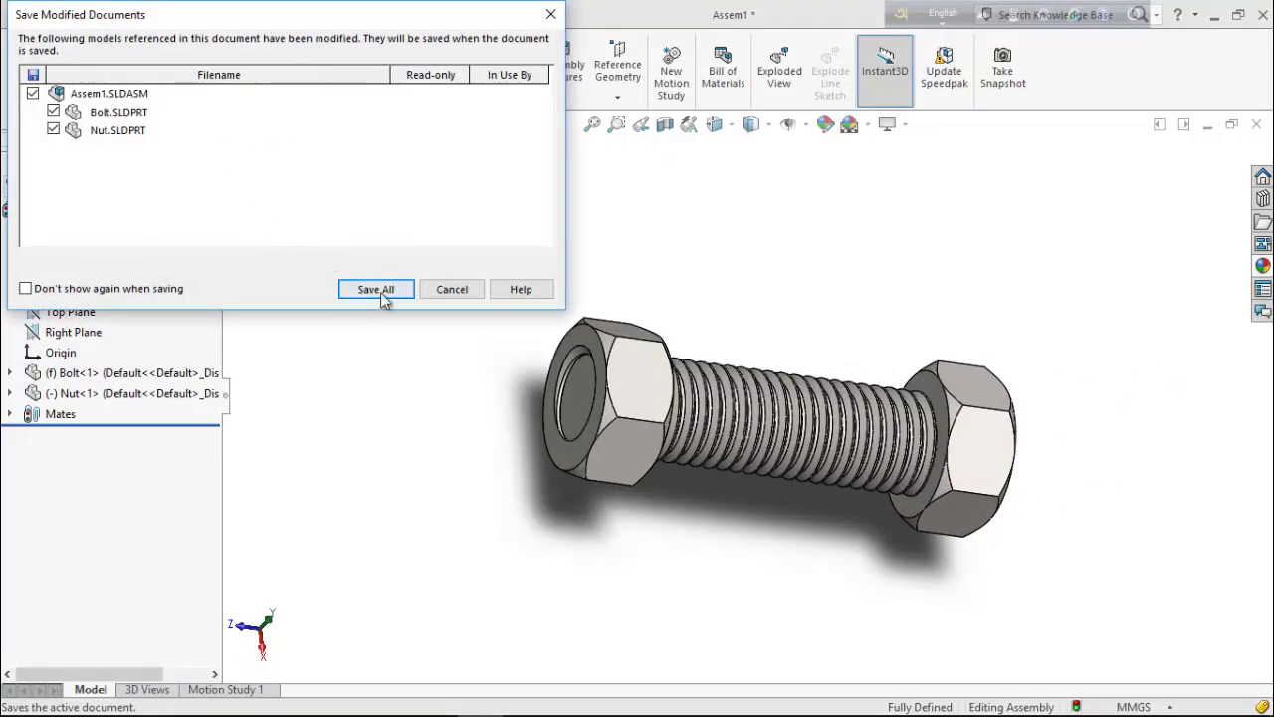
{"action": "left_click", "coordinate": [376, 289]}
{"action": "left_click", "coordinate": [574, 294]}
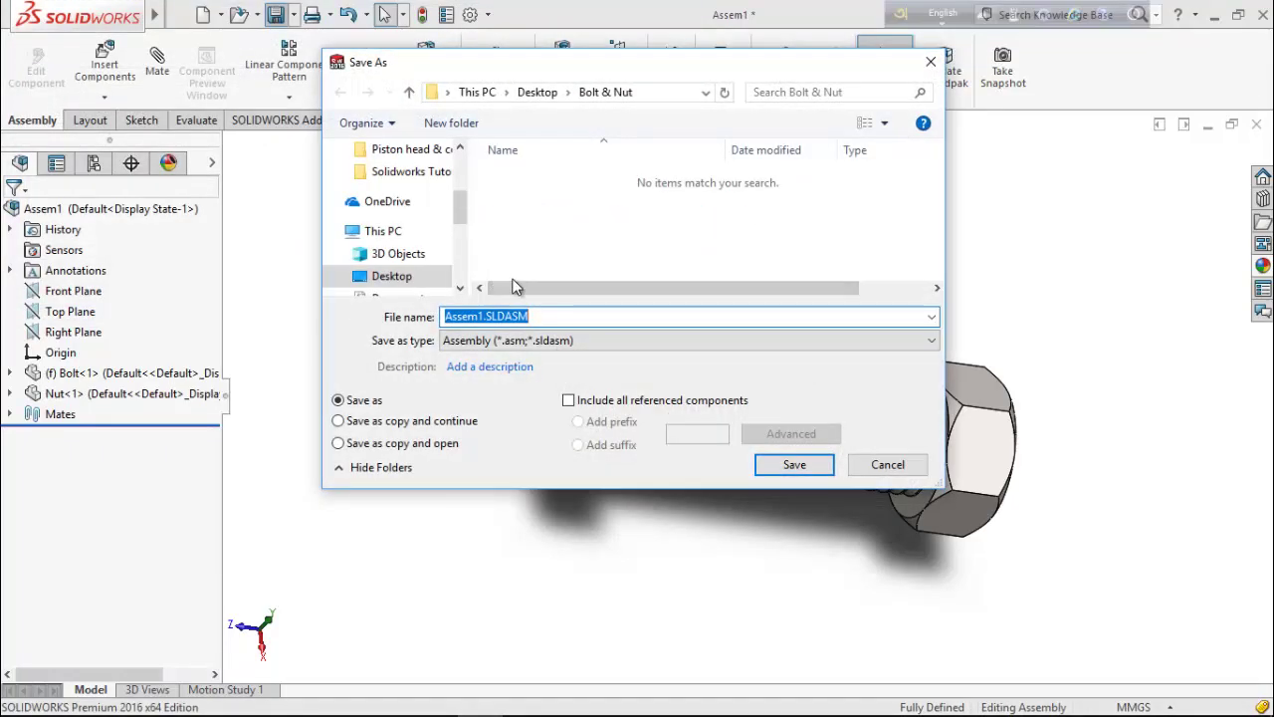
{"action": "left_click", "coordinate": [793, 464]}
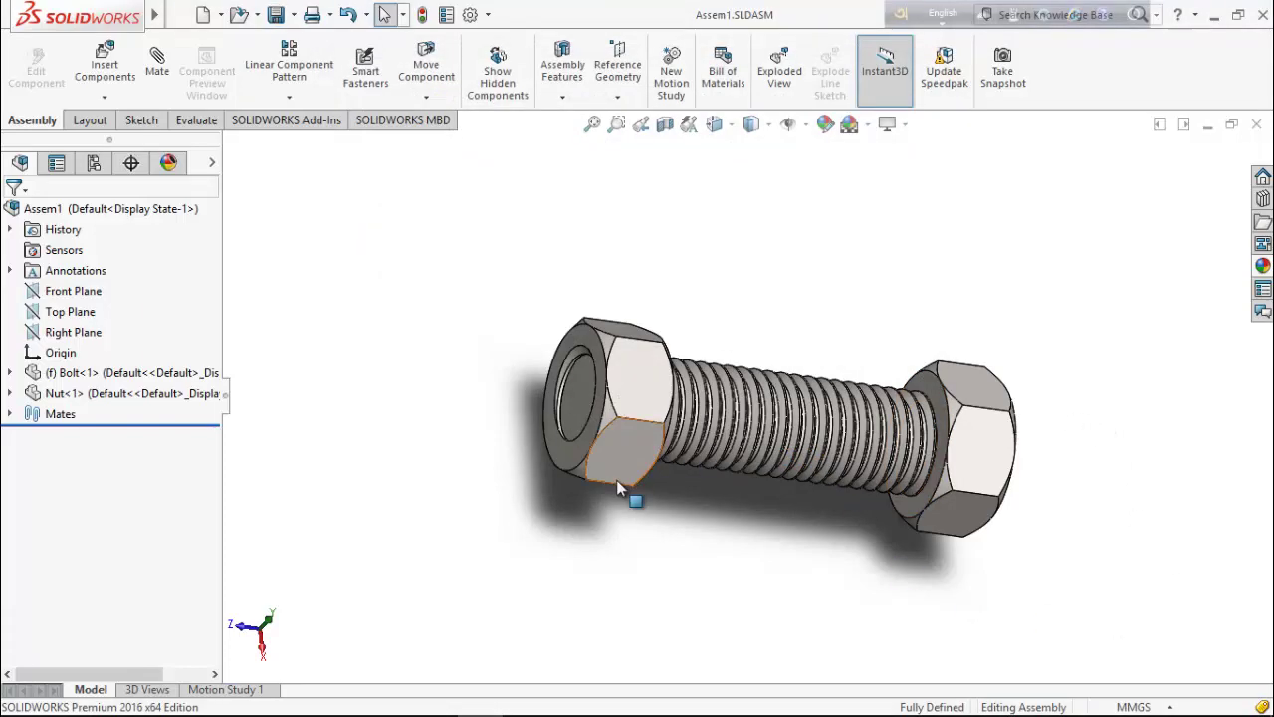
Open Motion Study 1 as an Animation study and accept its properties at 50 frames per second
{"action": "left_click", "coordinate": [245, 691]}
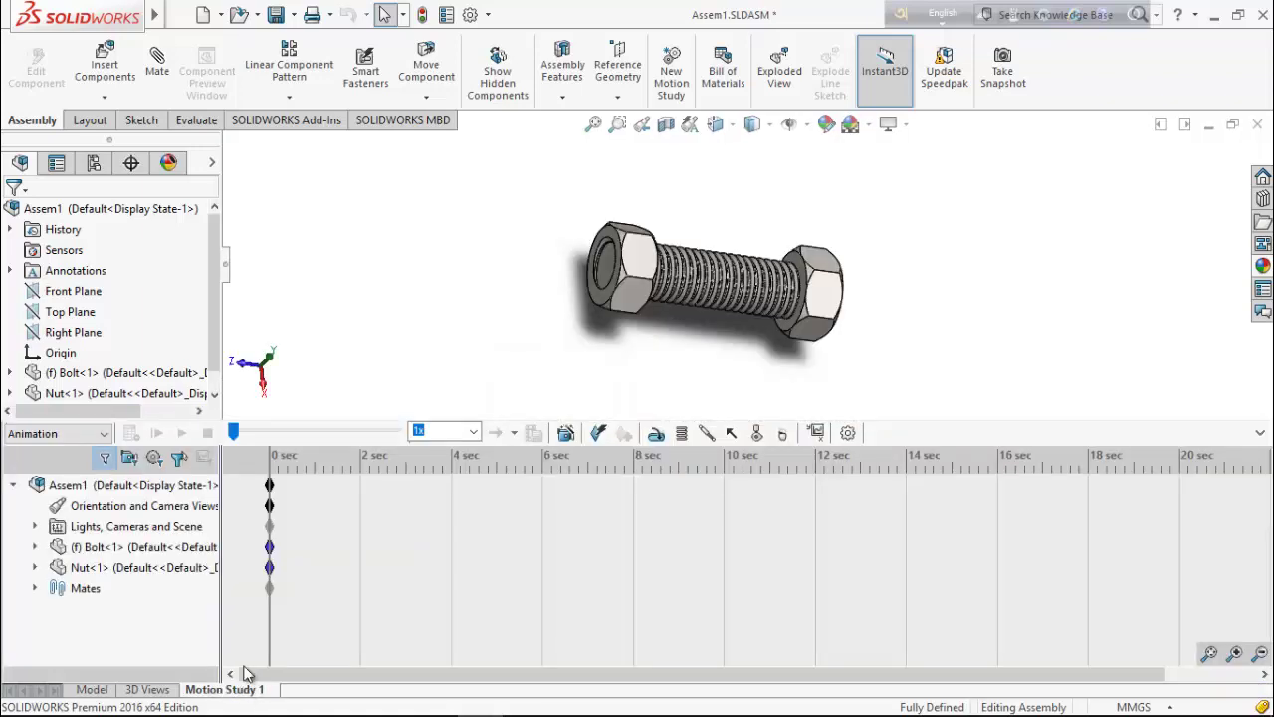
{"action": "left_click", "coordinate": [102, 434]}
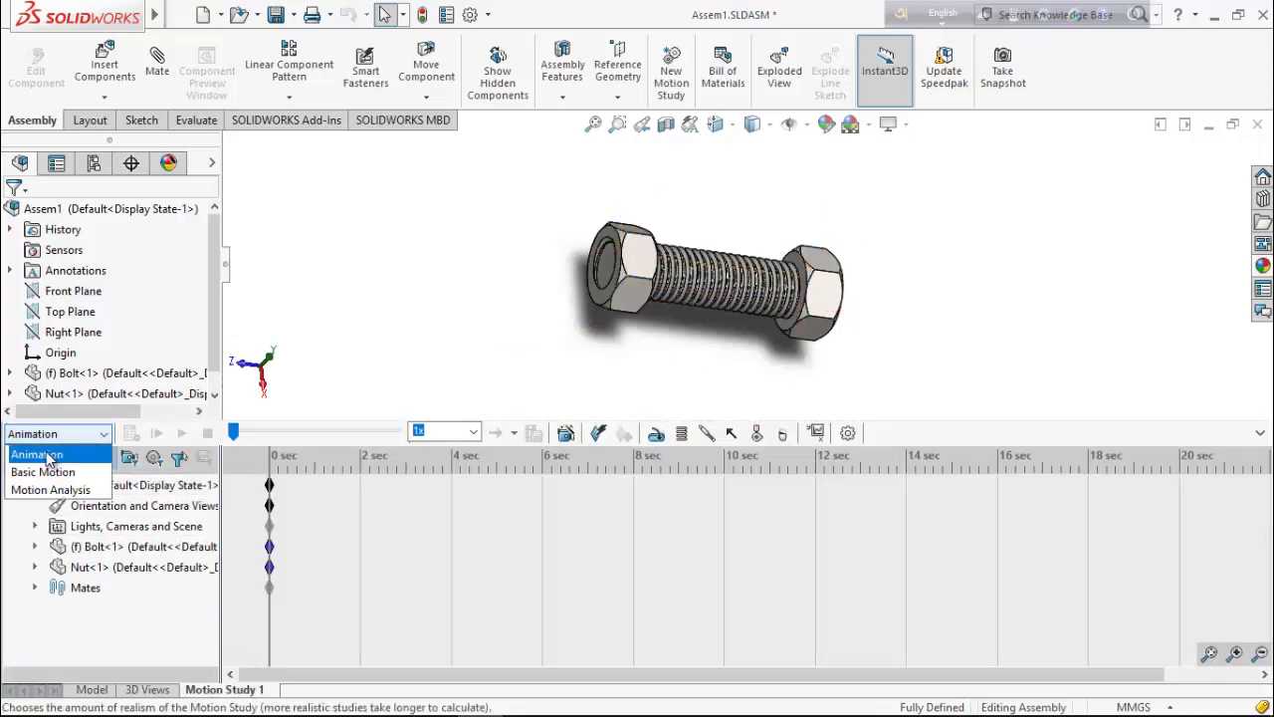
{"action": "left_click", "coordinate": [35, 458]}
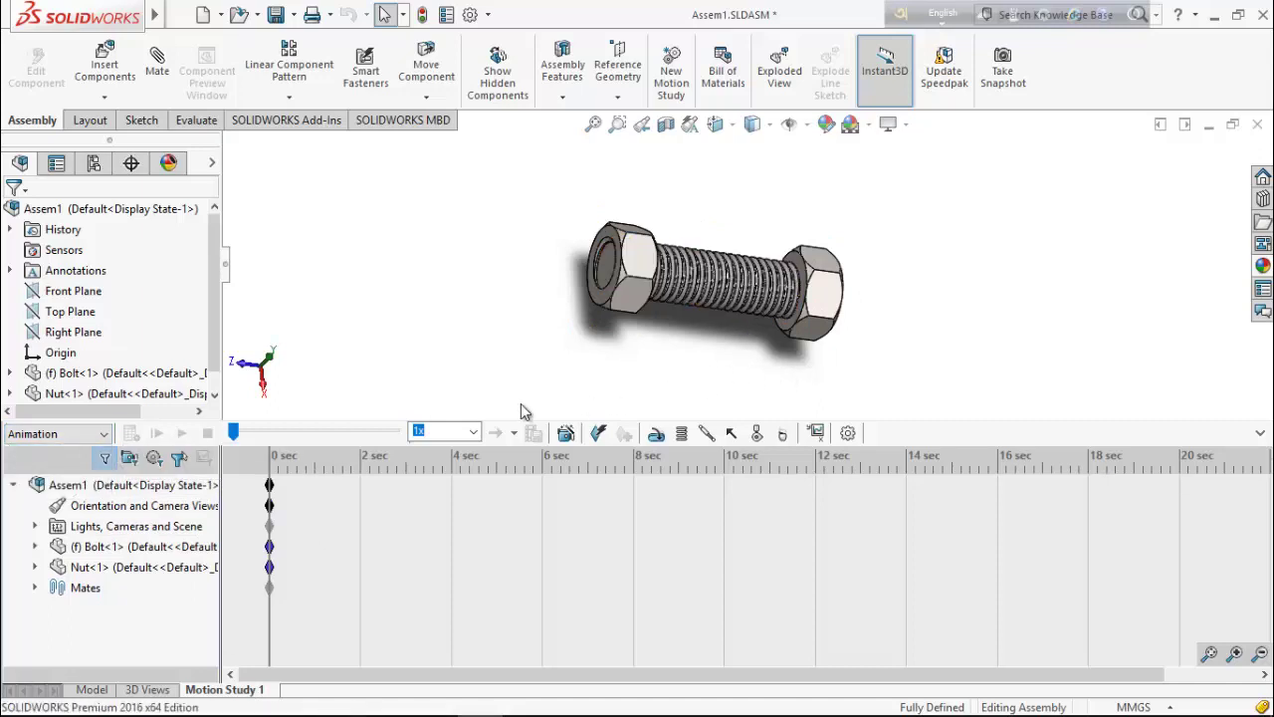
{"action": "left_click", "coordinate": [849, 433]}
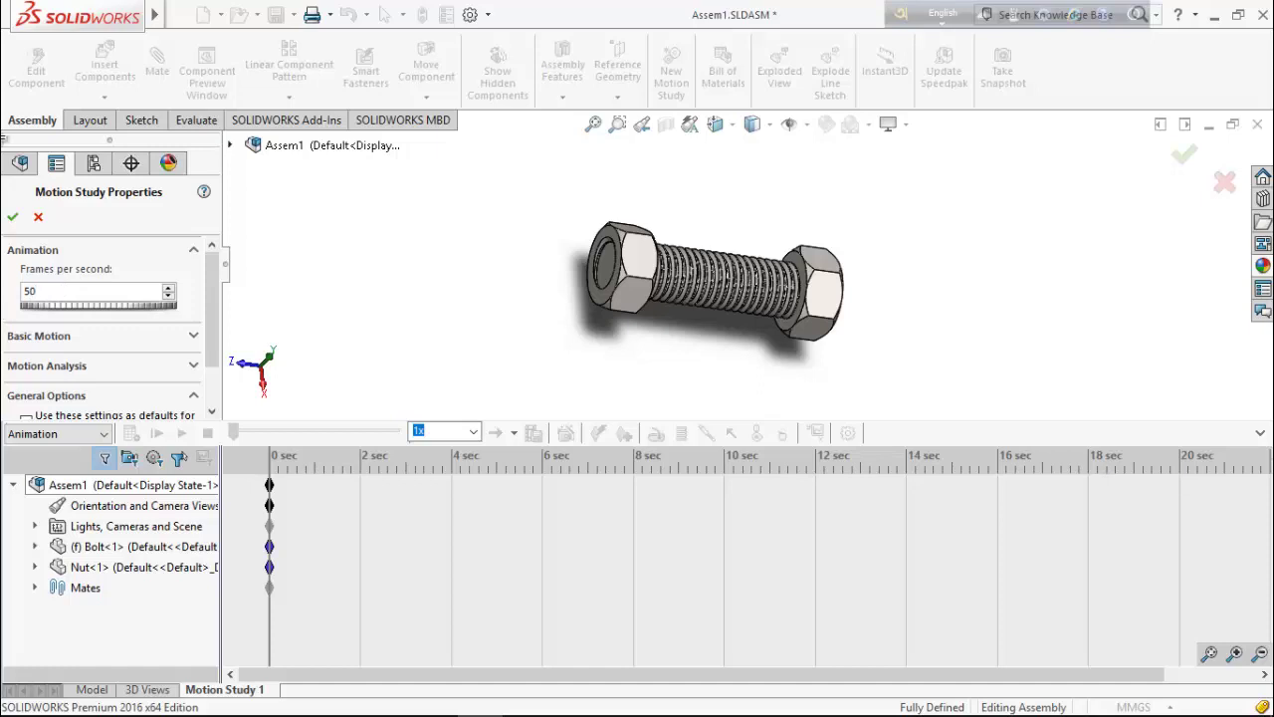
{"action": "scroll", "coordinate": [206, 294], "scroll_direction": "down", "scroll_amount": 2}
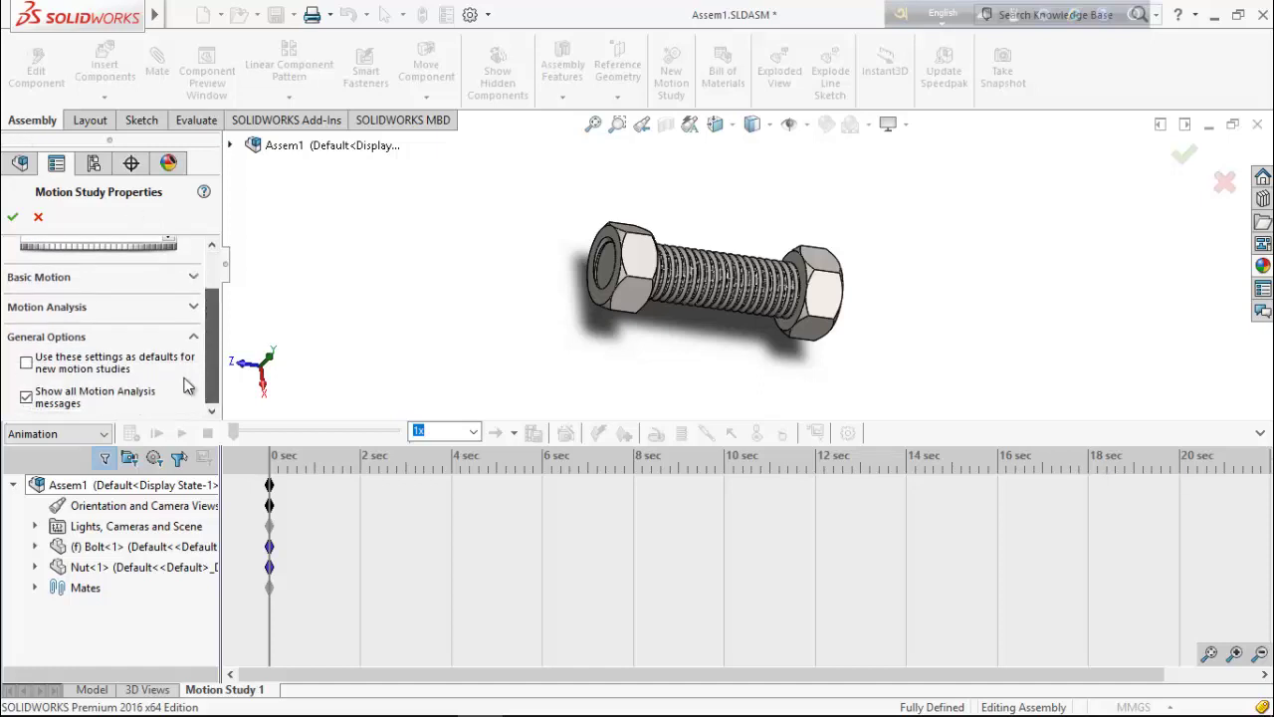
{"action": "left_click", "coordinate": [13, 216]}
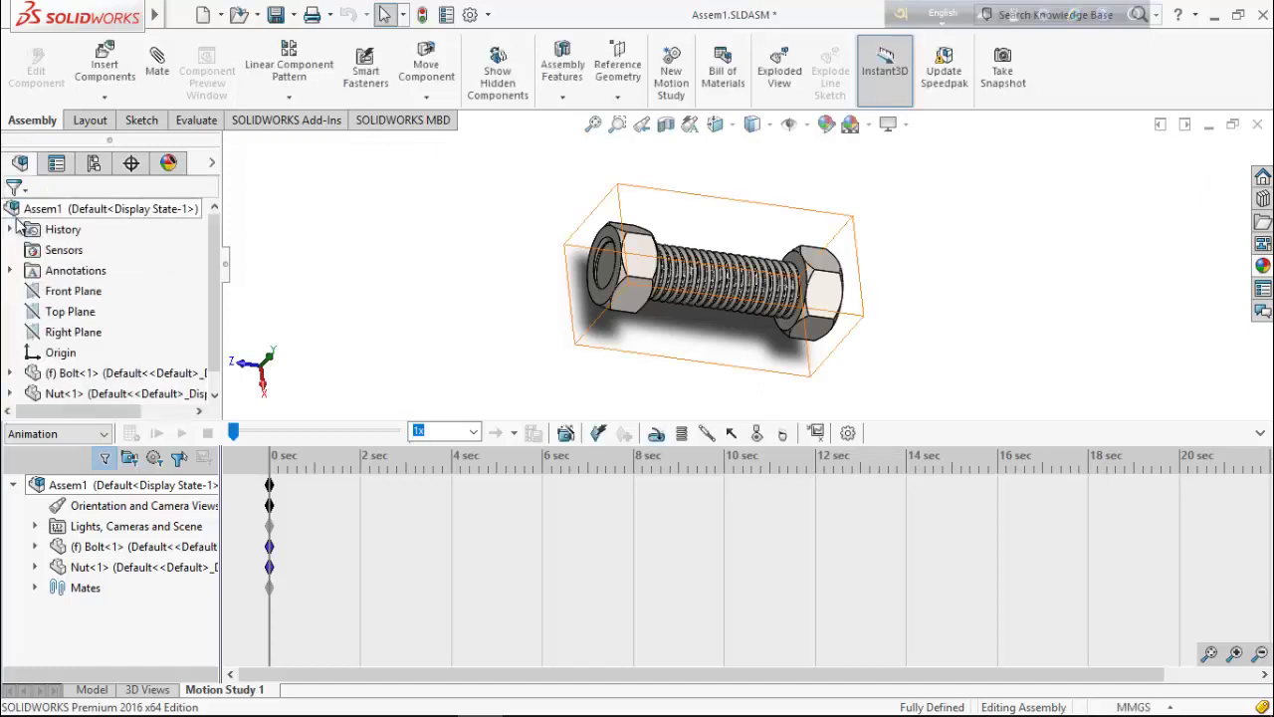
Start a rotary motor on the curved chamfer edge of the nut's outer end and reverse its direction
{"action": "left_click", "coordinate": [656, 434]}
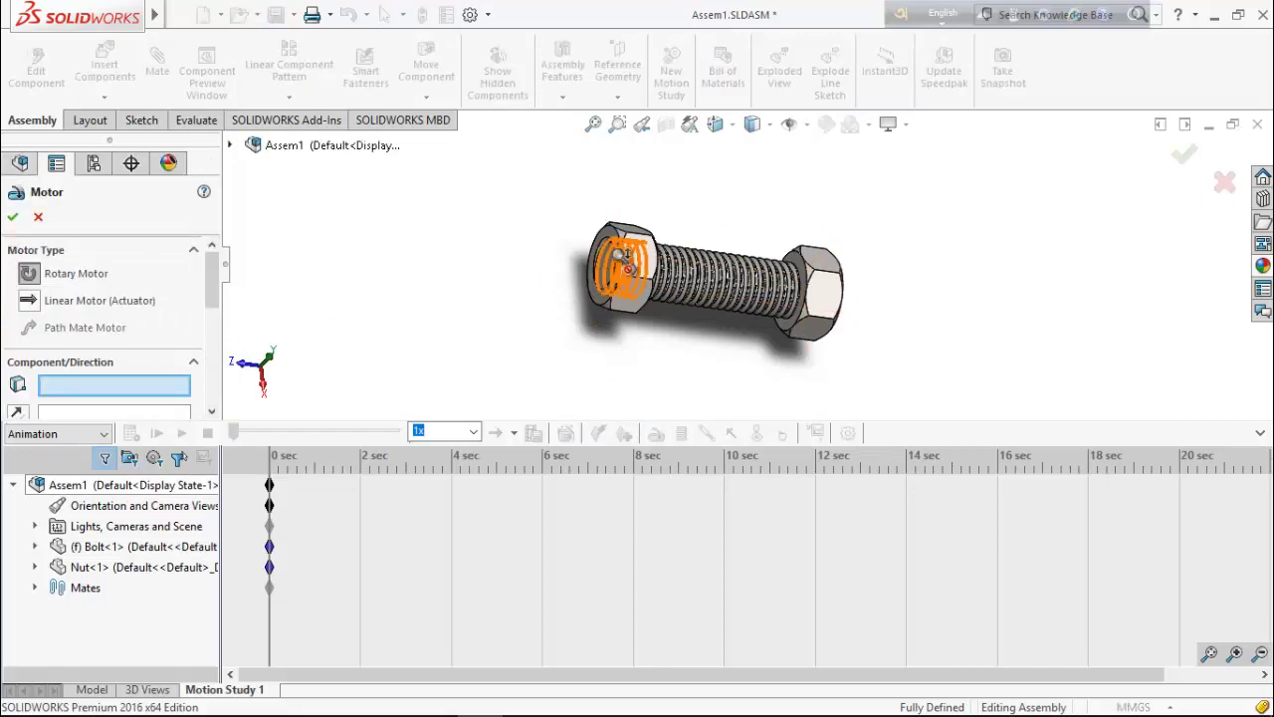
{"action": "scroll", "coordinate": [607, 257], "scroll_direction": "down", "scroll_amount": 5}
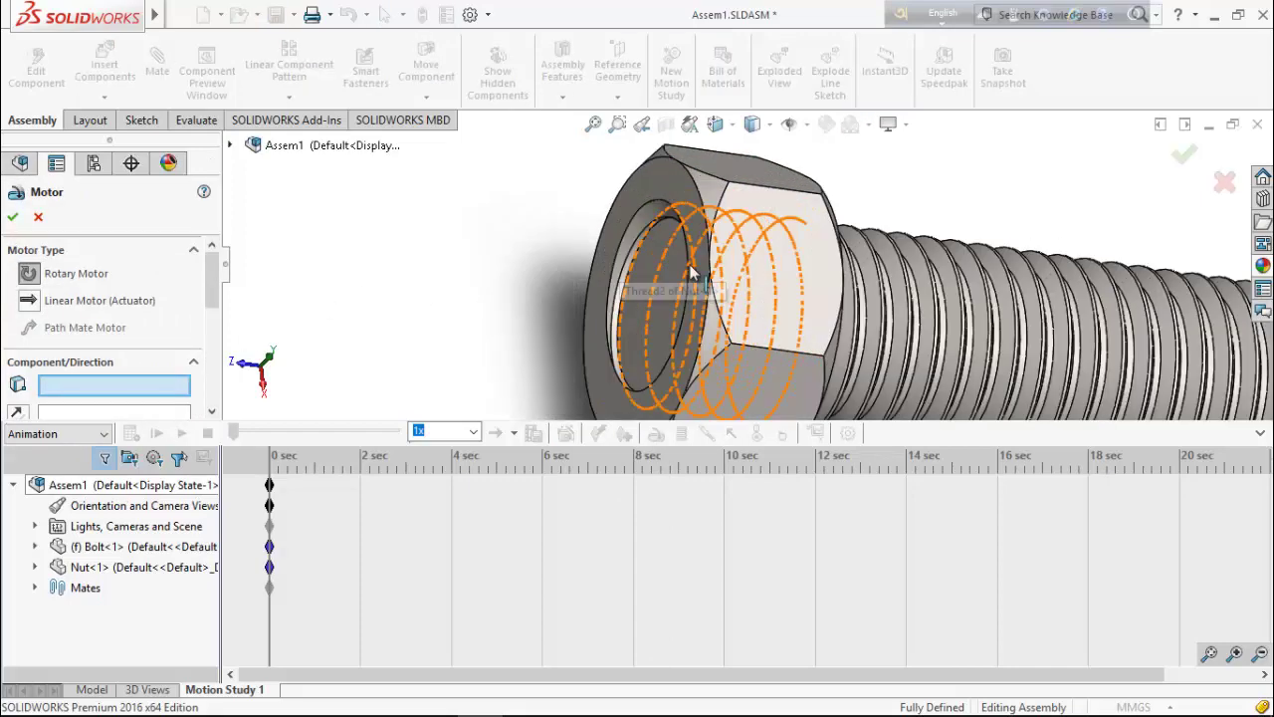
{"action": "left_click", "coordinate": [690, 197]}
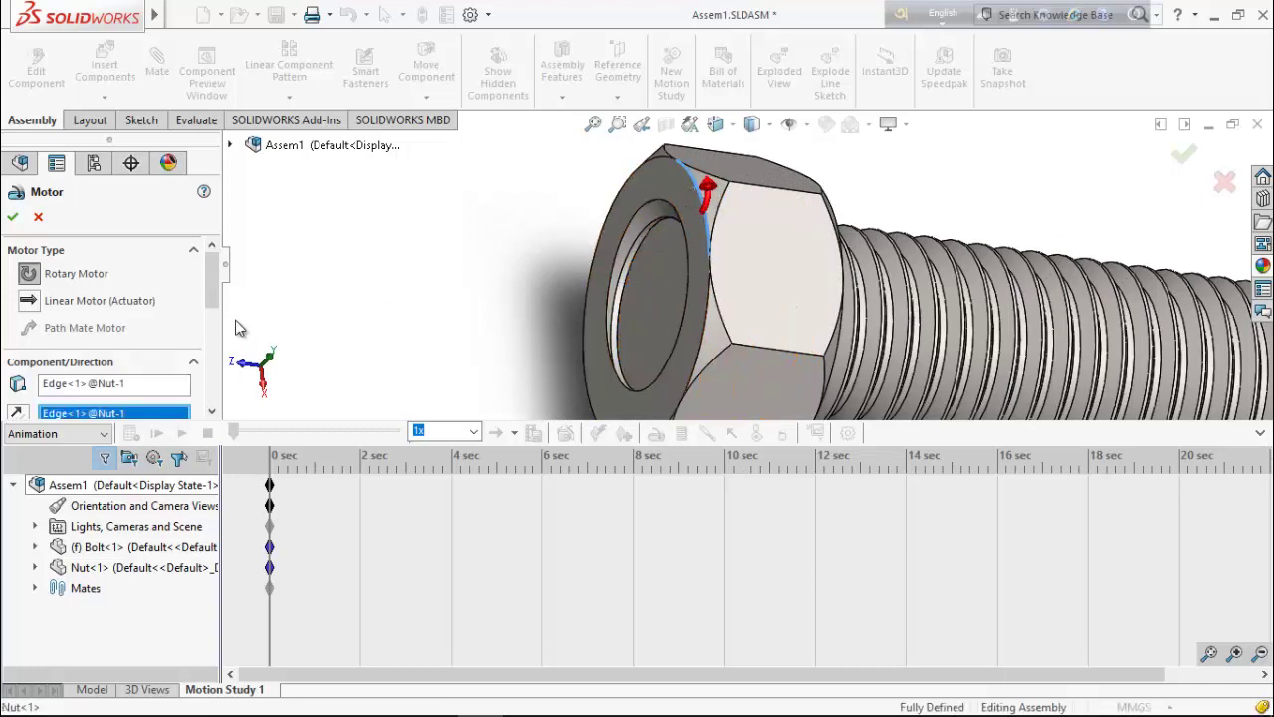
{"action": "scroll", "coordinate": [215, 301], "scroll_direction": "down", "scroll_amount": 3}
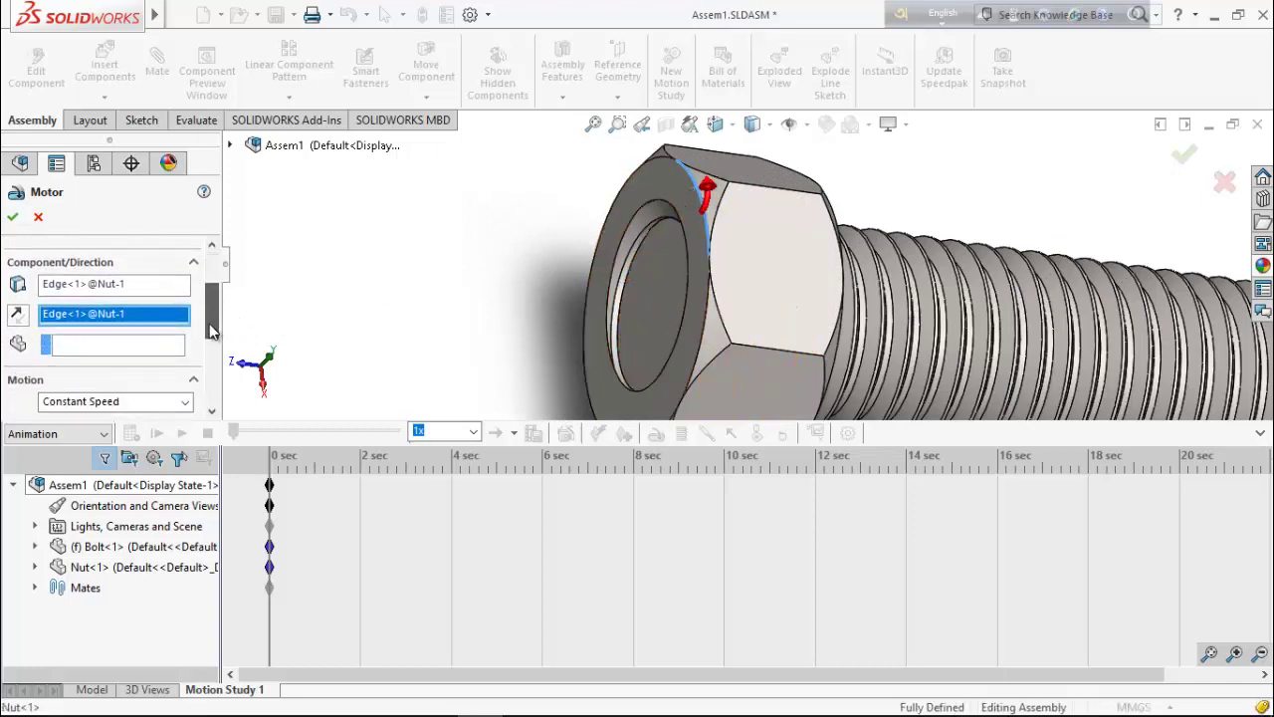
{"action": "left_click", "coordinate": [22, 315]}
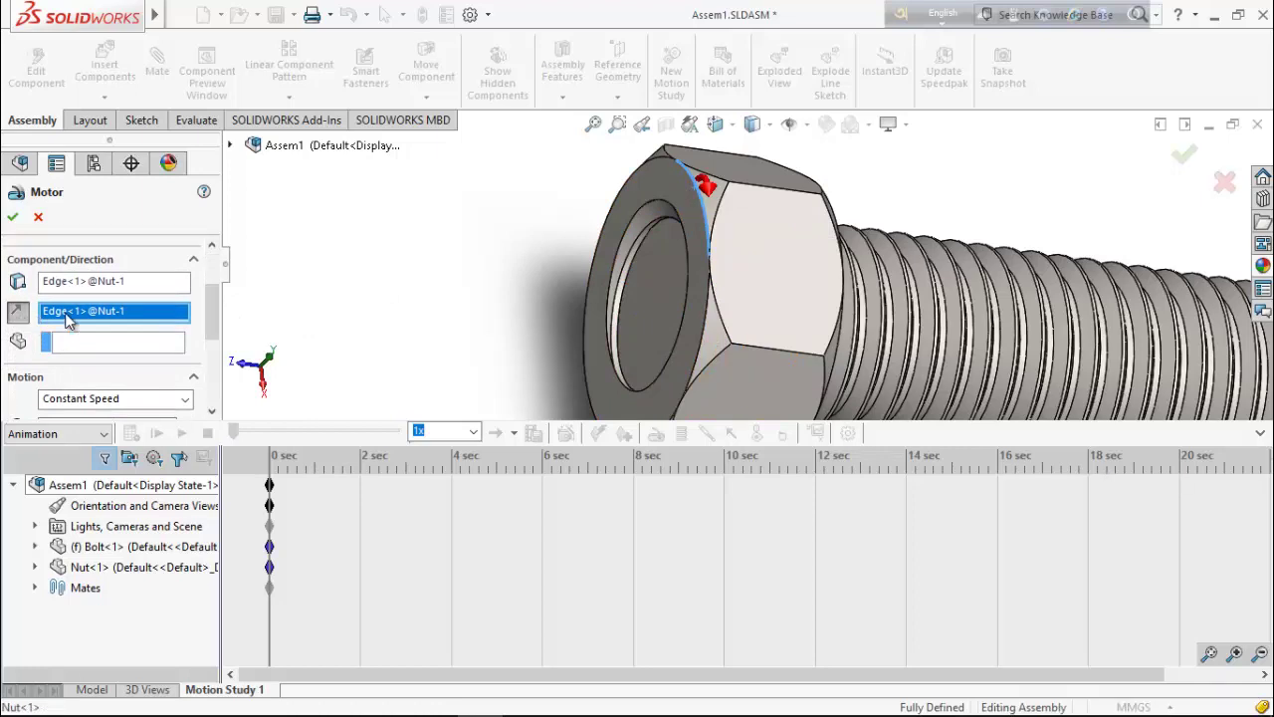
Set the rotary motor to a constant speed of 50 RPM and apply it
{"action": "scroll", "coordinate": [65, 318], "scroll_direction": "down", "scroll_amount": 3}
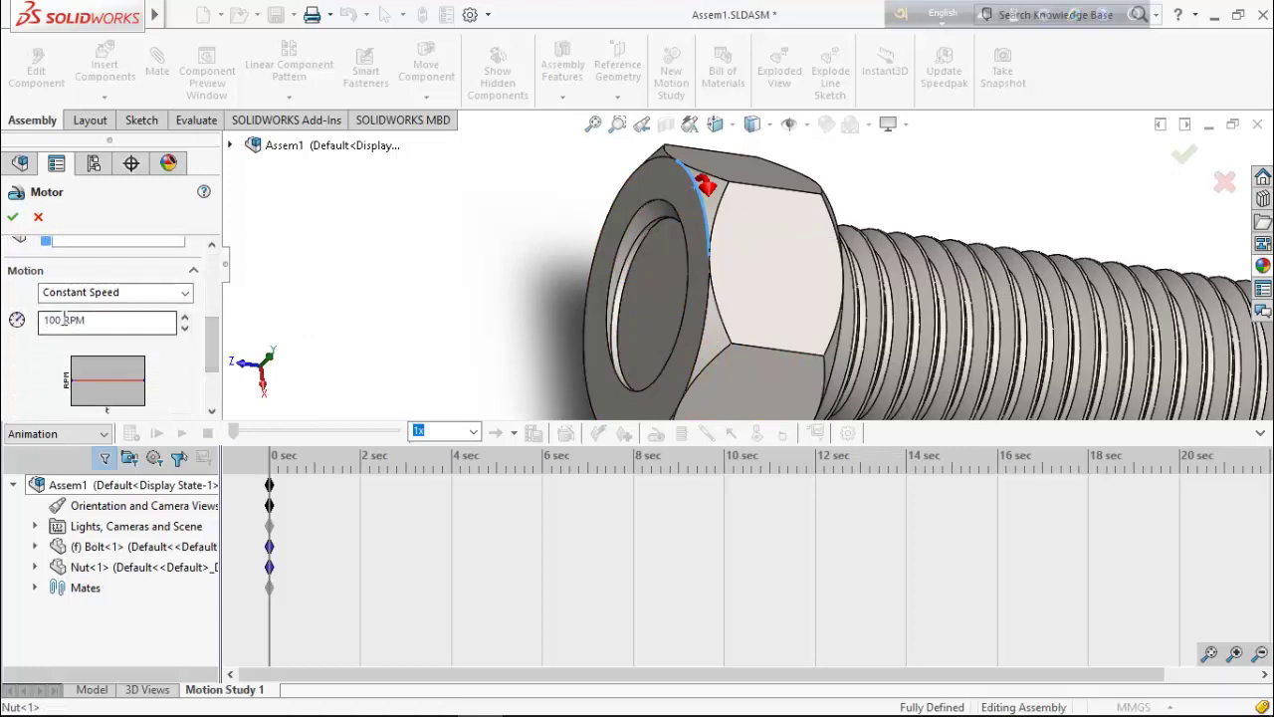
{"action": "double_click", "coordinate": [63, 319]}
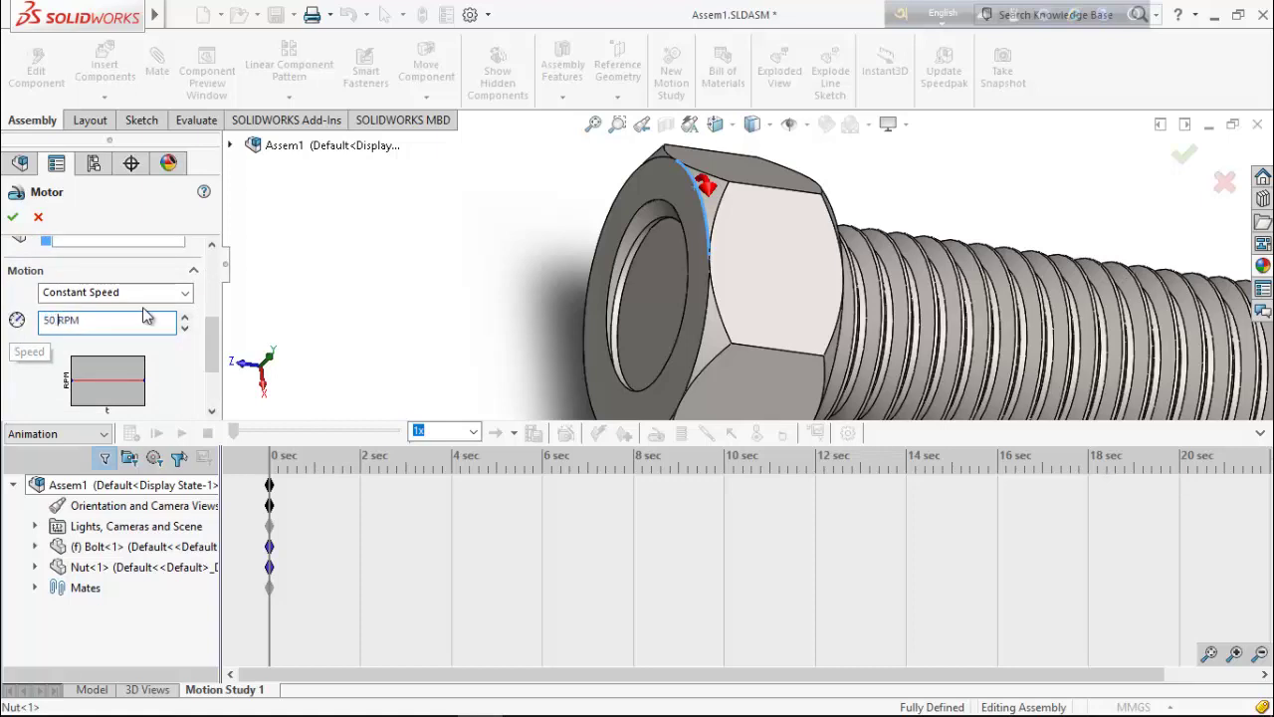
{"action": "left_click", "coordinate": [12, 217]}
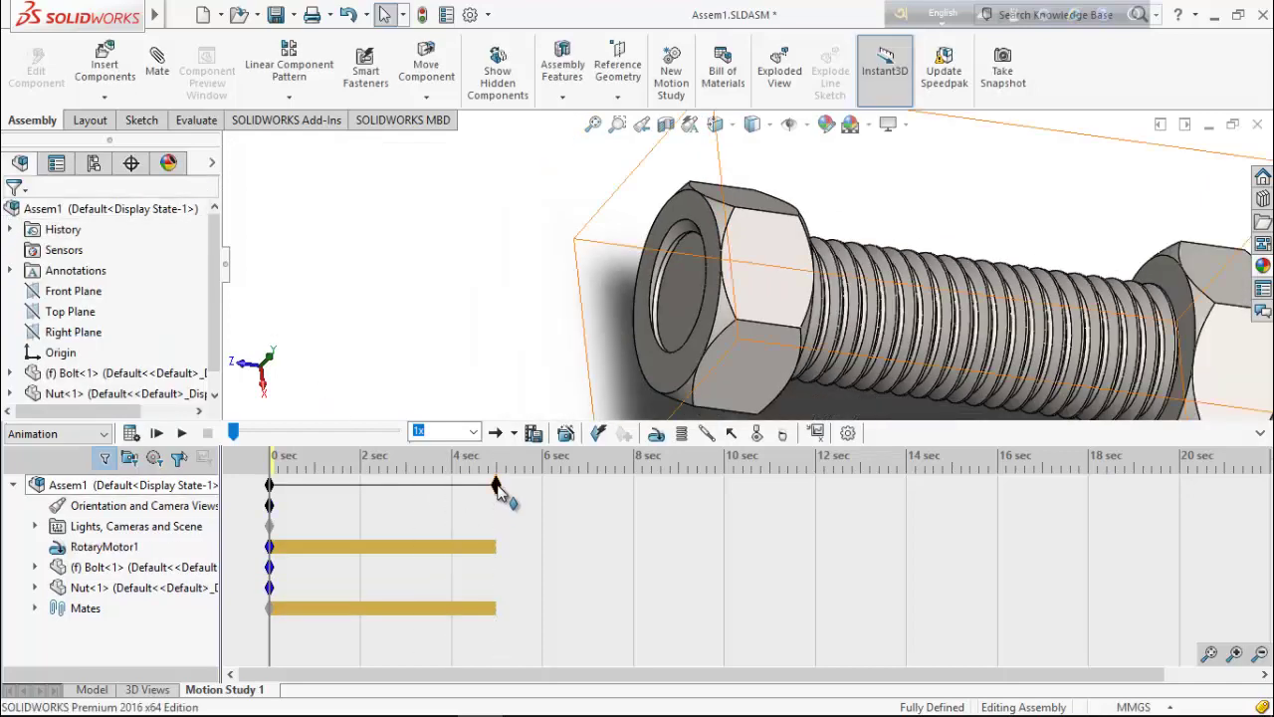
Extend the motion study's duration to 12 seconds and calculate the animation
{"action": "left_click_drag", "start_coordinate": [494, 483], "coordinate": [594, 485]}
{"action": "left_click_drag", "start_coordinate": [816, 484], "coordinate": [817, 483]}
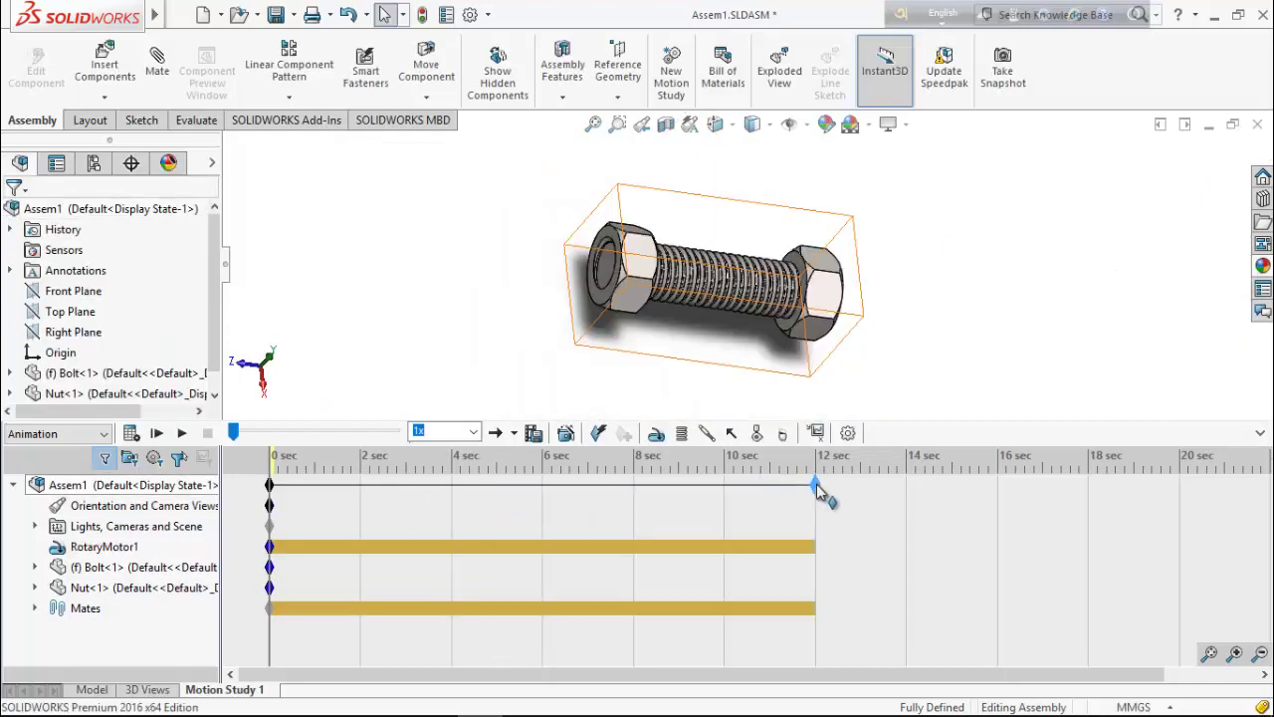
{"action": "left_click", "coordinate": [130, 436]}
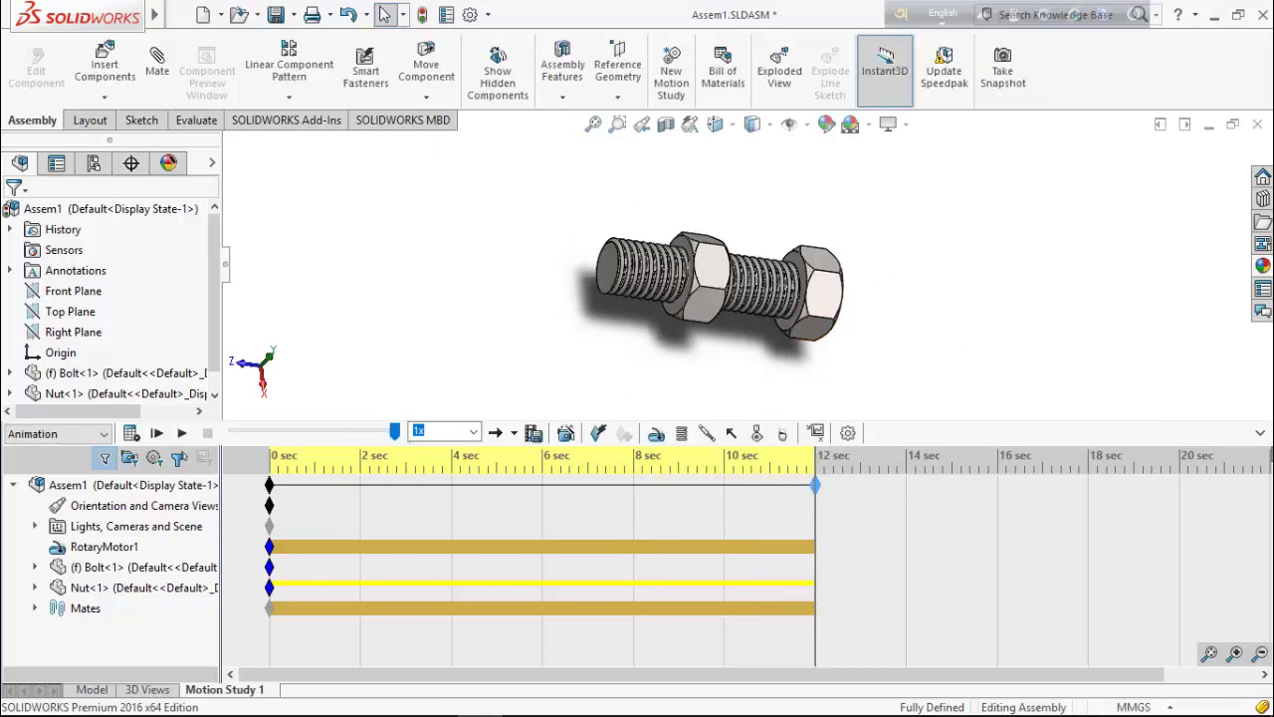
Collapse the motion timeline and play back the nut's movement along the bolt in the enlarged view
{"action": "left_click", "coordinate": [1261, 435]}
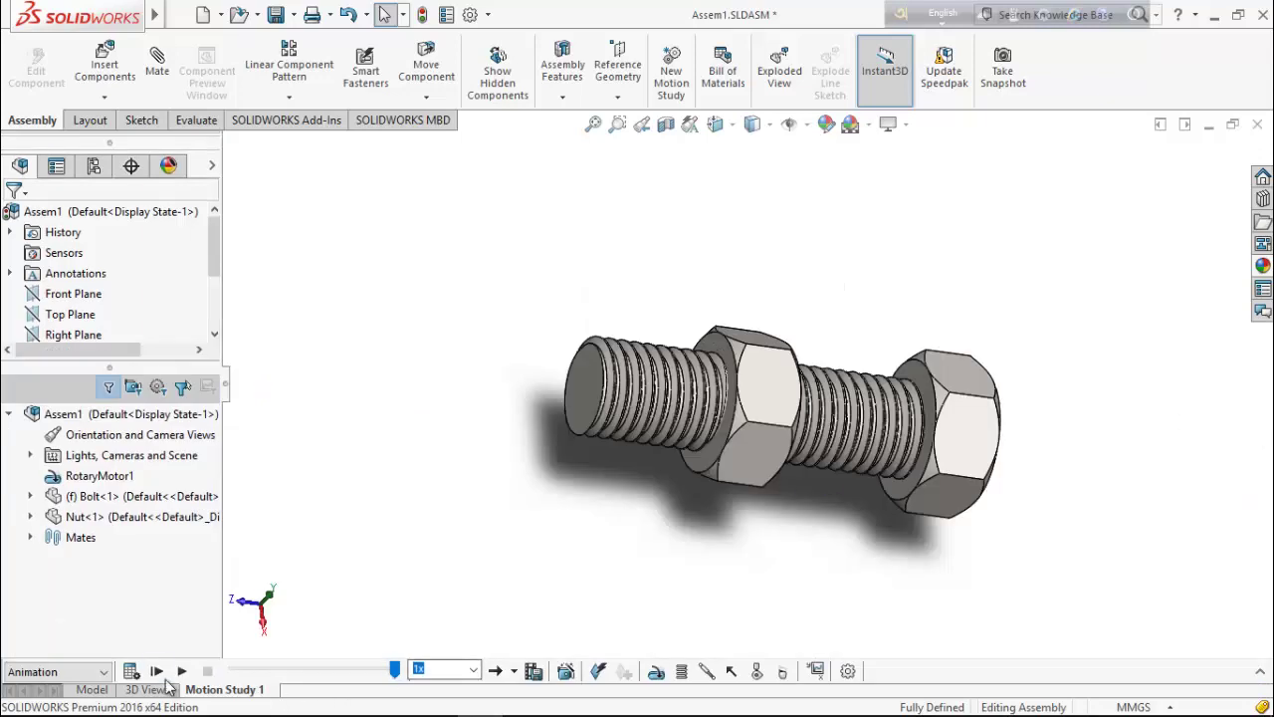
{"action": "left_click", "coordinate": [186, 671]}
{"action": "left_click", "coordinate": [182, 672]}
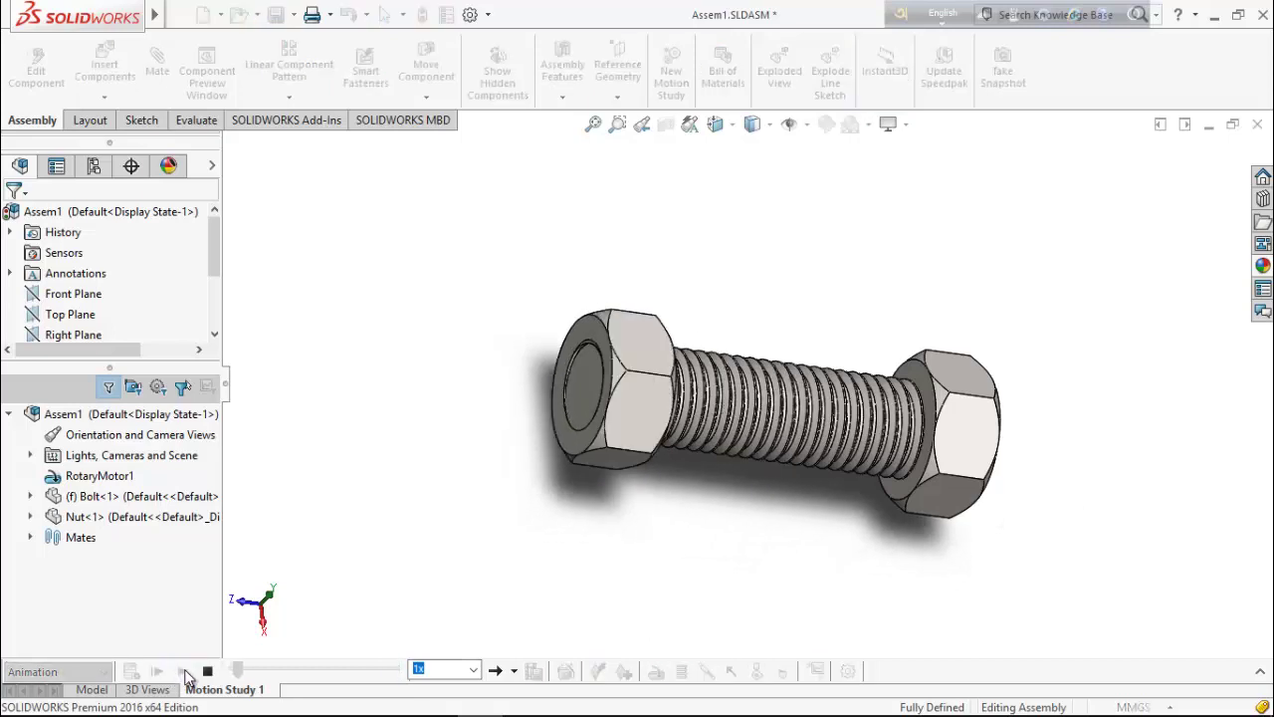